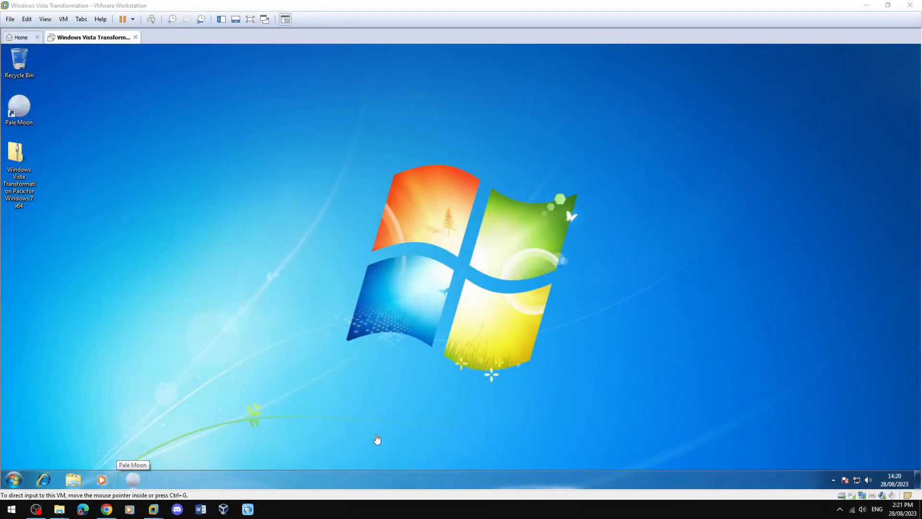
left_click(376, 439)
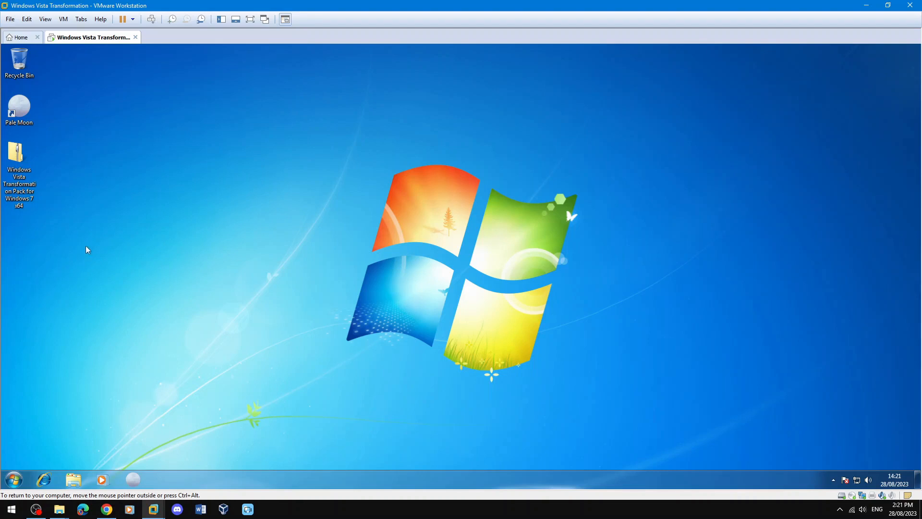
left_click(30, 191)
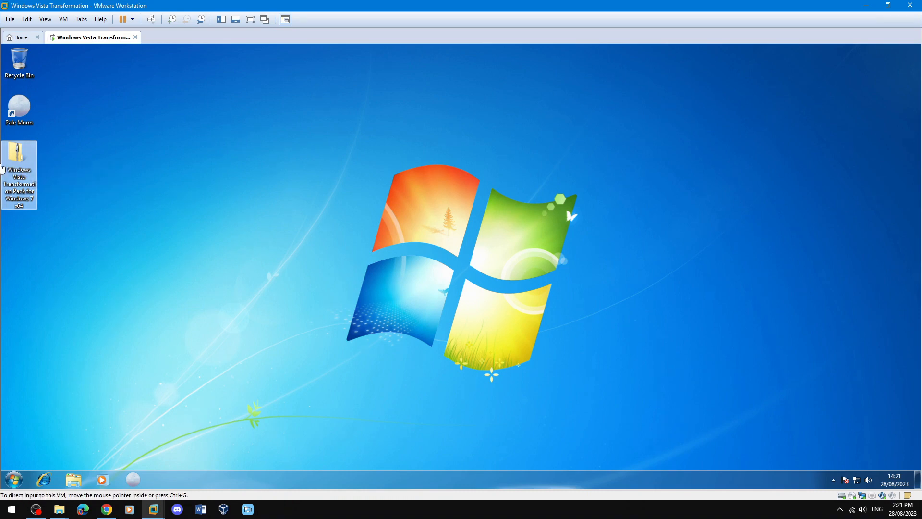
left_click(61, 178)
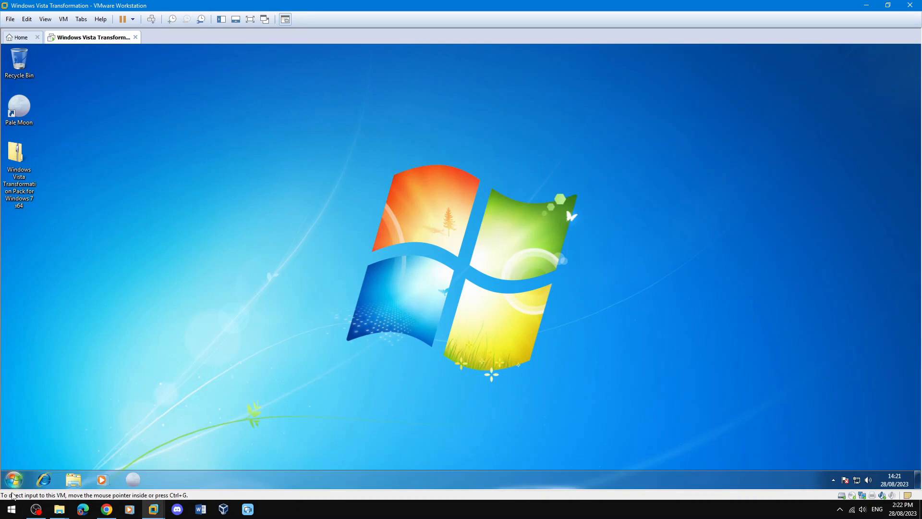
- Open the custom security level settings for the Internet zone in the Control Panel's Internet Options
left_click(14, 479)
left_click(152, 373)
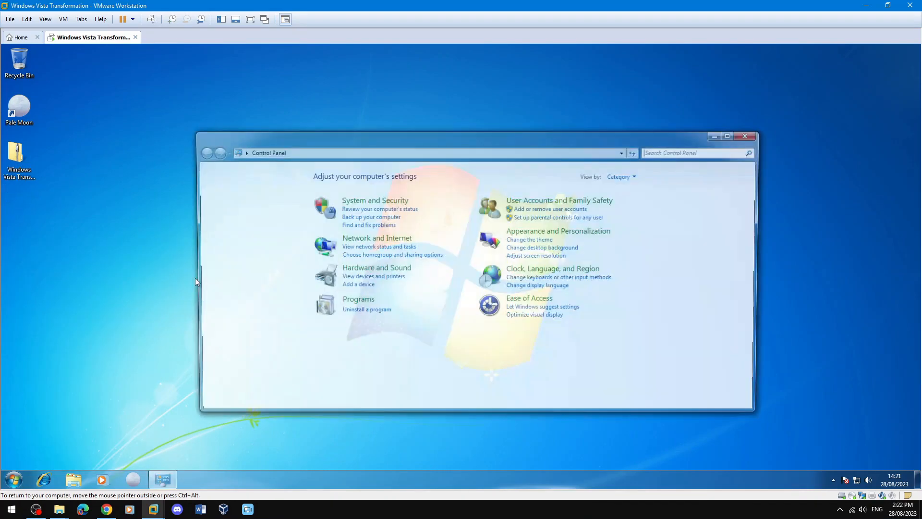
left_click(366, 240)
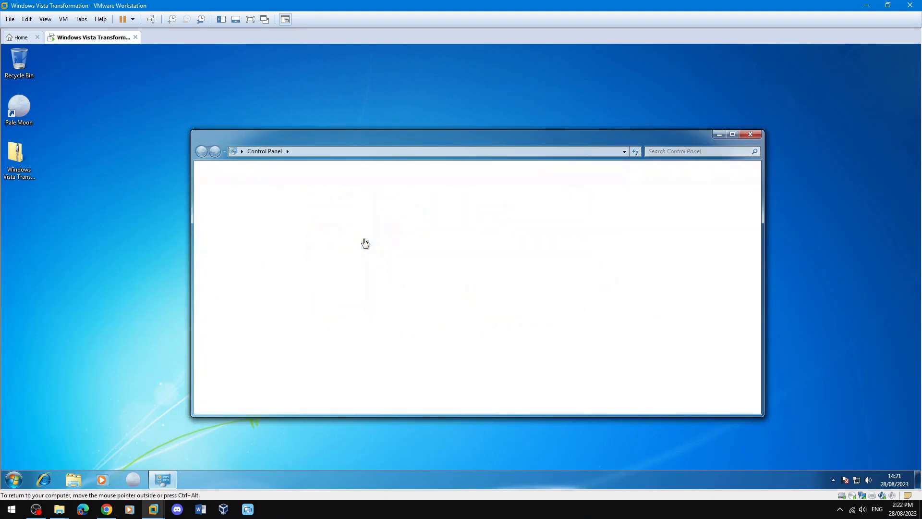
left_click(336, 230)
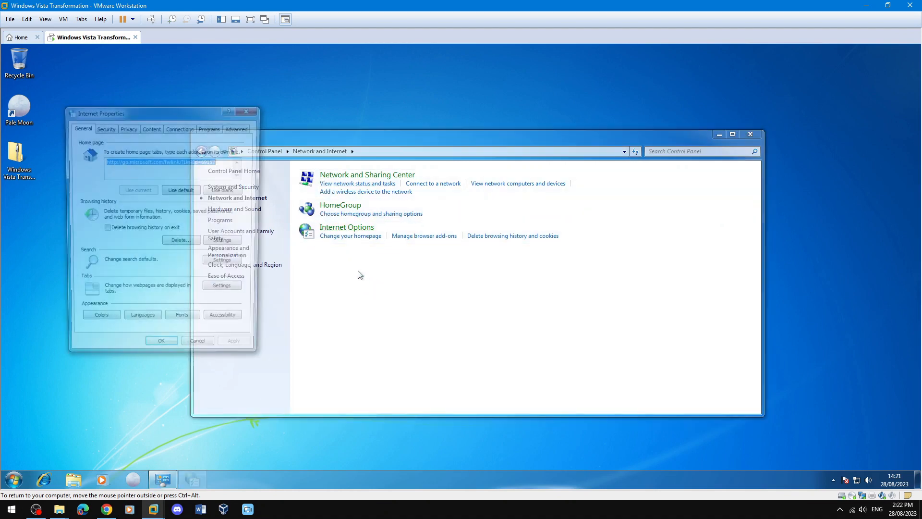
left_click(107, 128)
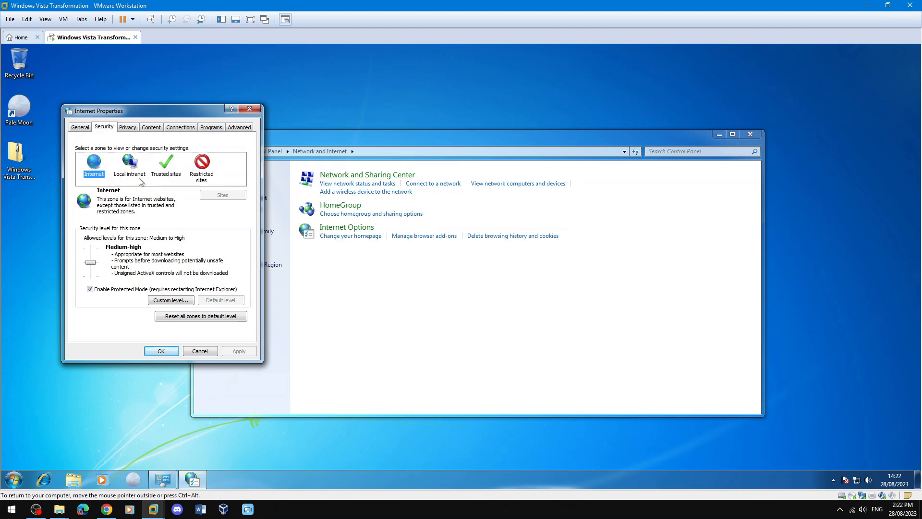
left_click(173, 301)
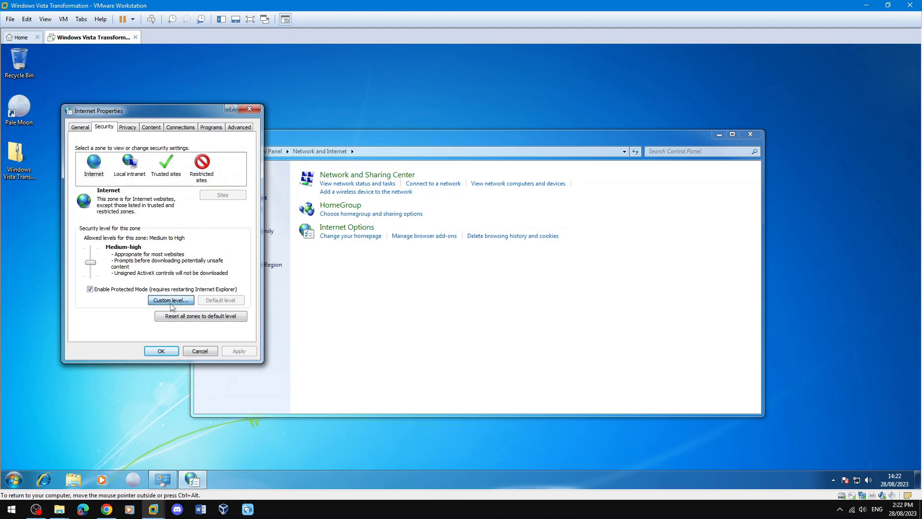
- Find the "Launching applications and unsafe files" setting for the Internet zone and leave the security settings without changes
left_click_drag(246, 162, 256, 231)
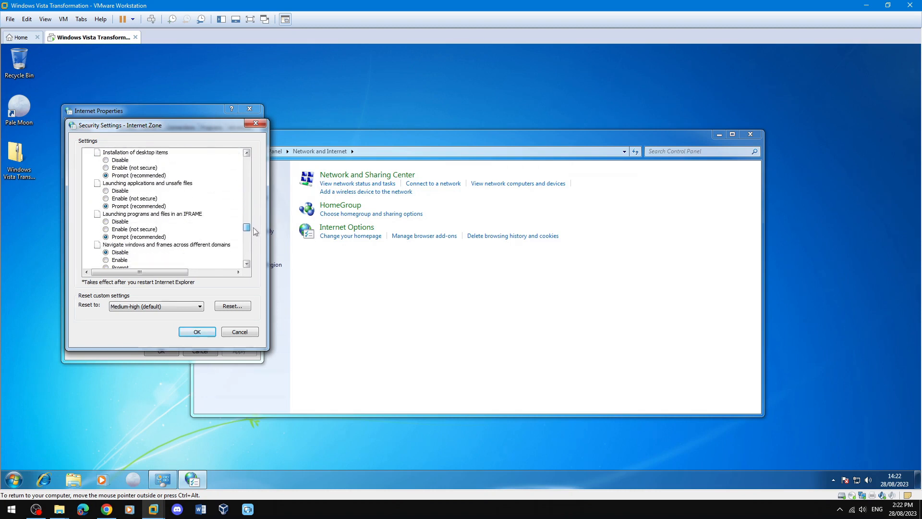
left_click(120, 184)
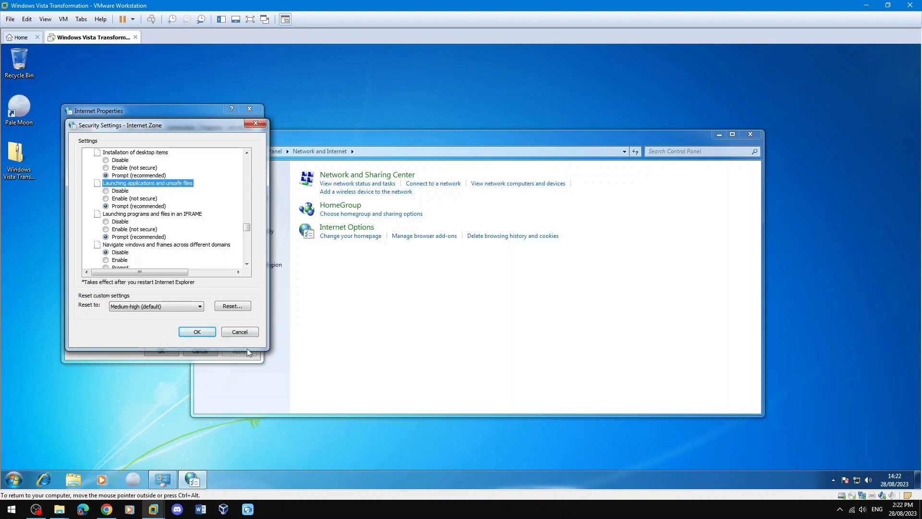
left_click(246, 335)
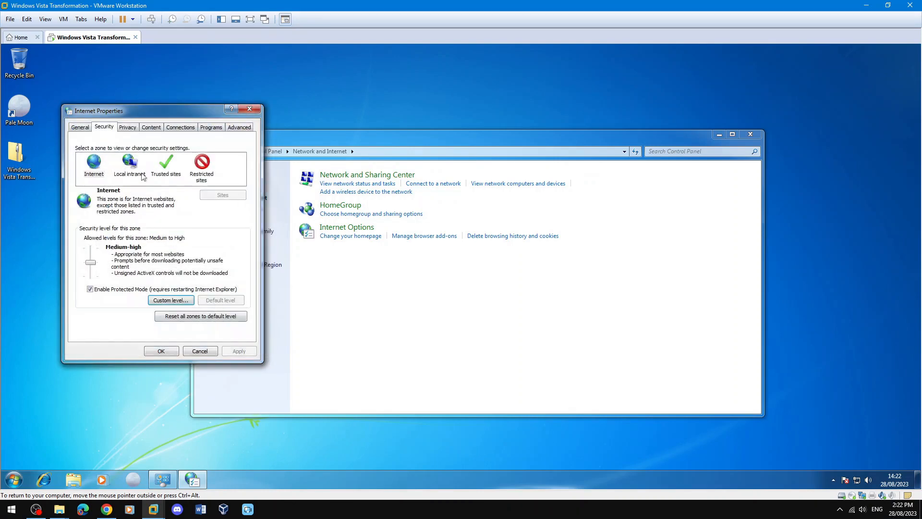
- View the Local intranet, Trusted sites and Restricted sites zones, and close Internet Properties and Control Panel without changes
left_click(143, 175)
left_click(166, 170)
left_click(201, 173)
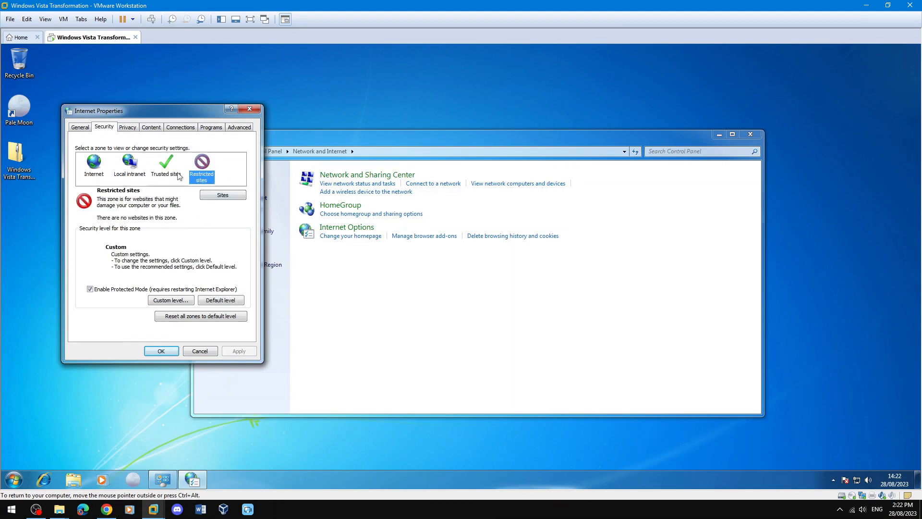
left_click(201, 354)
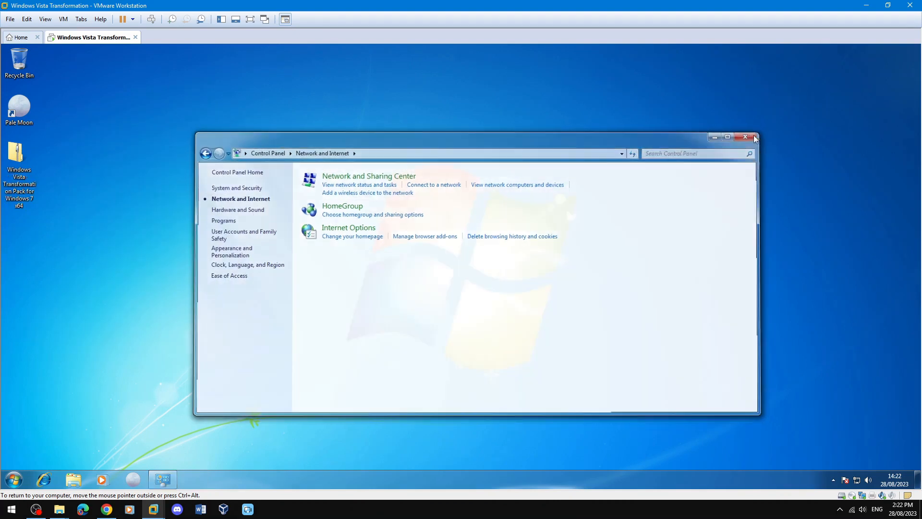
left_click(753, 137)
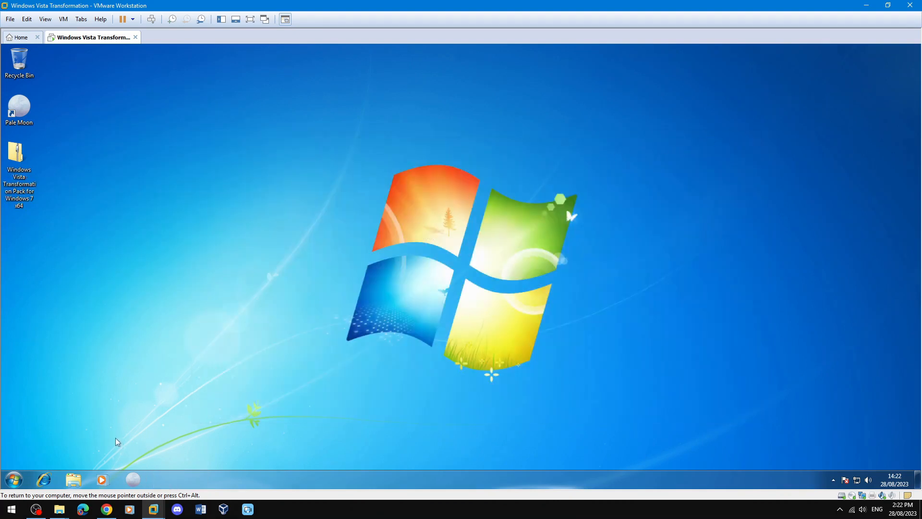
left_click(13, 479)
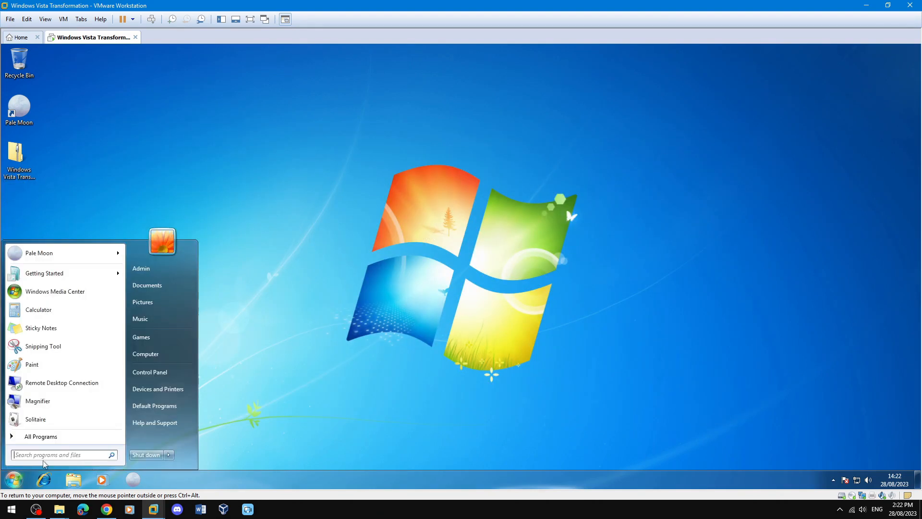
left_click(54, 438)
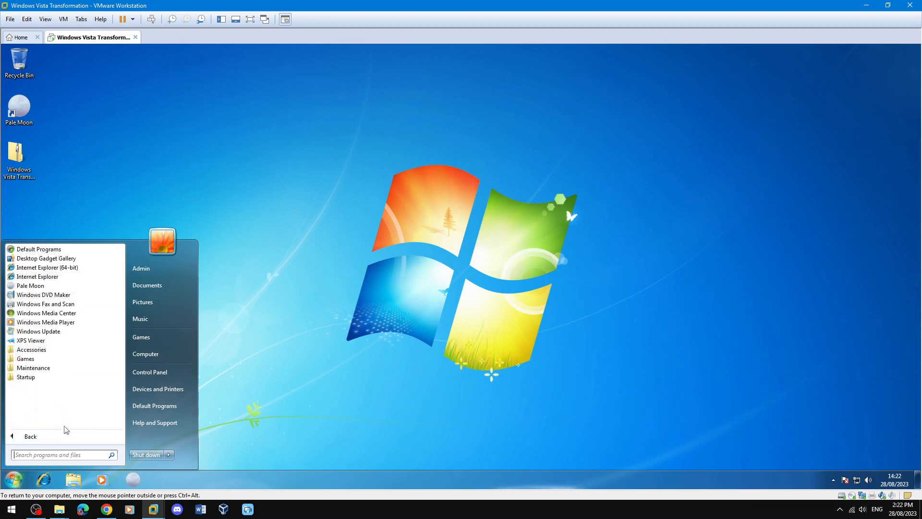
left_click(56, 441)
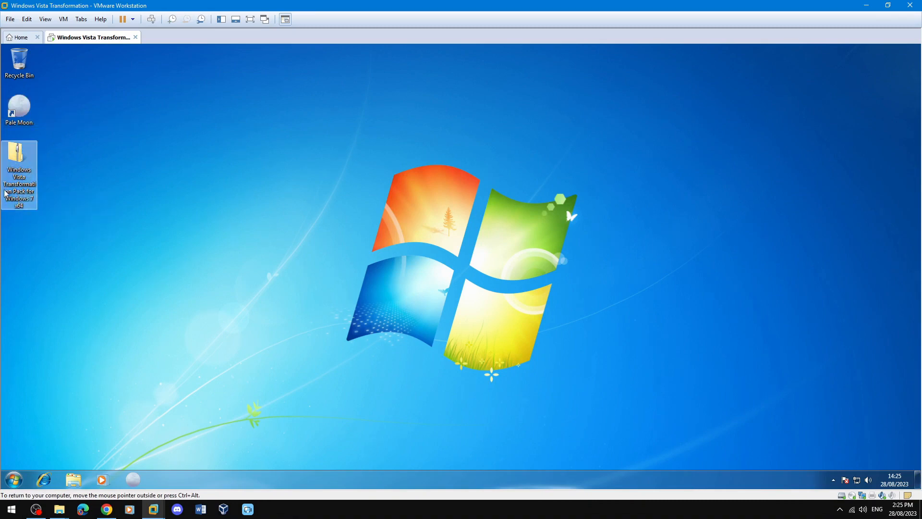
left_click(20, 467)
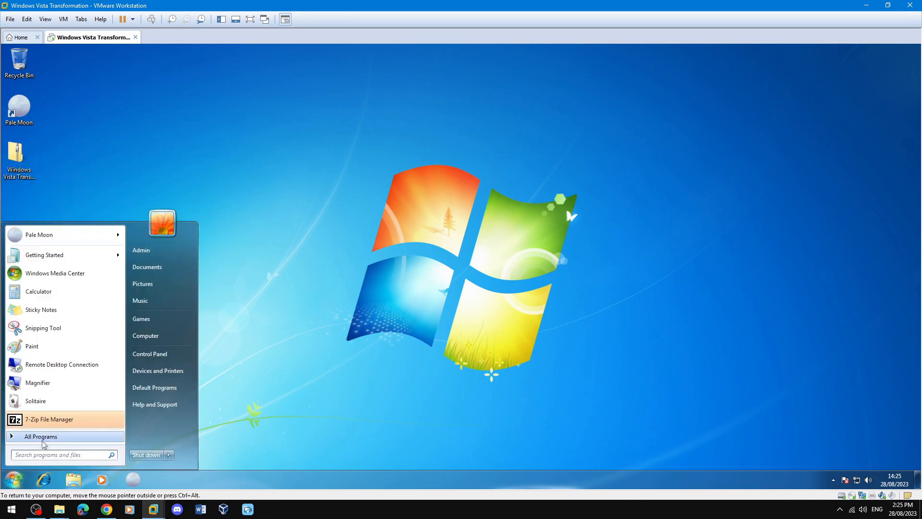
left_click(16, 486)
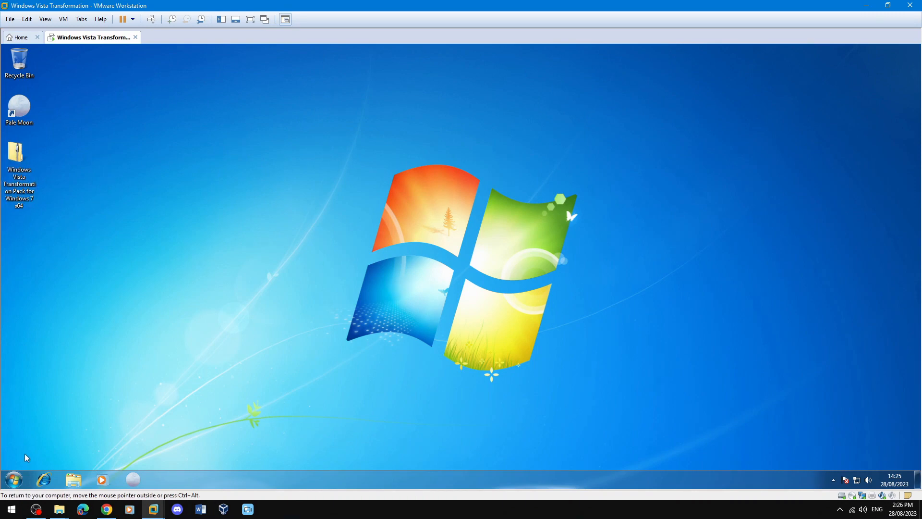
left_click(14, 480)
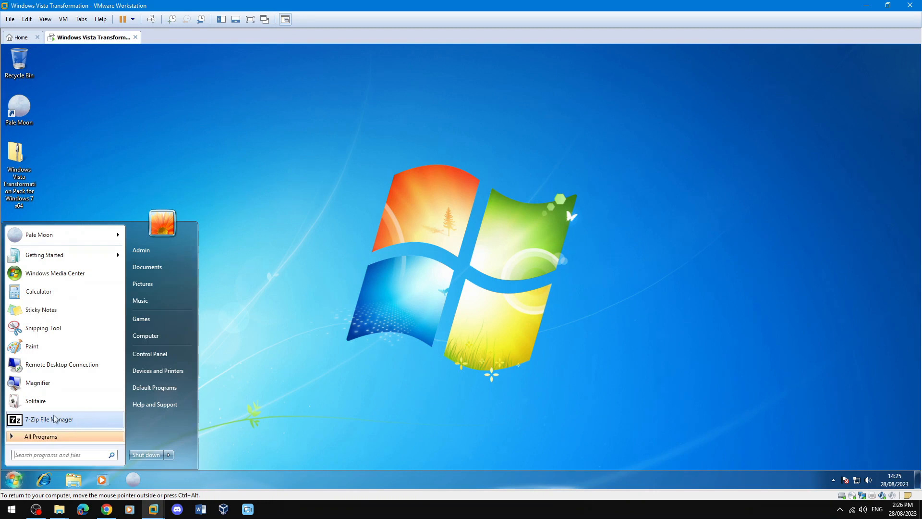
left_click(424, 362)
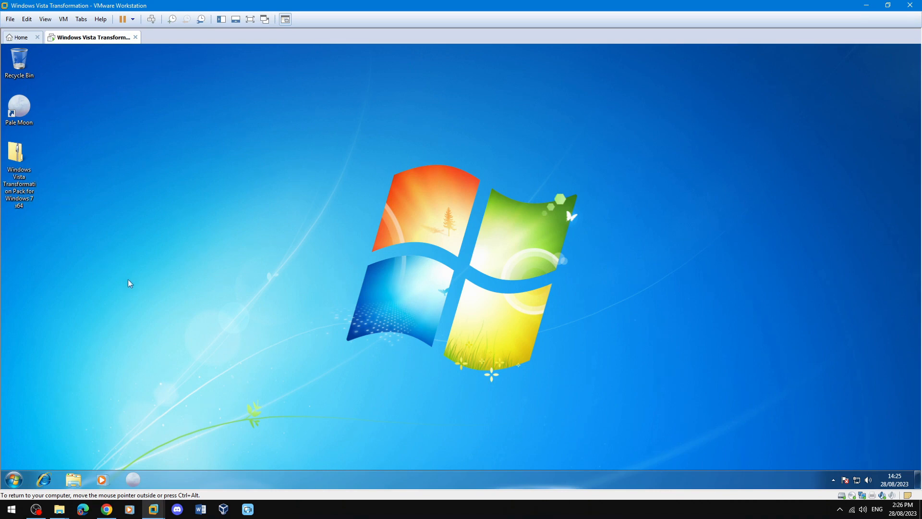
left_click(14, 479)
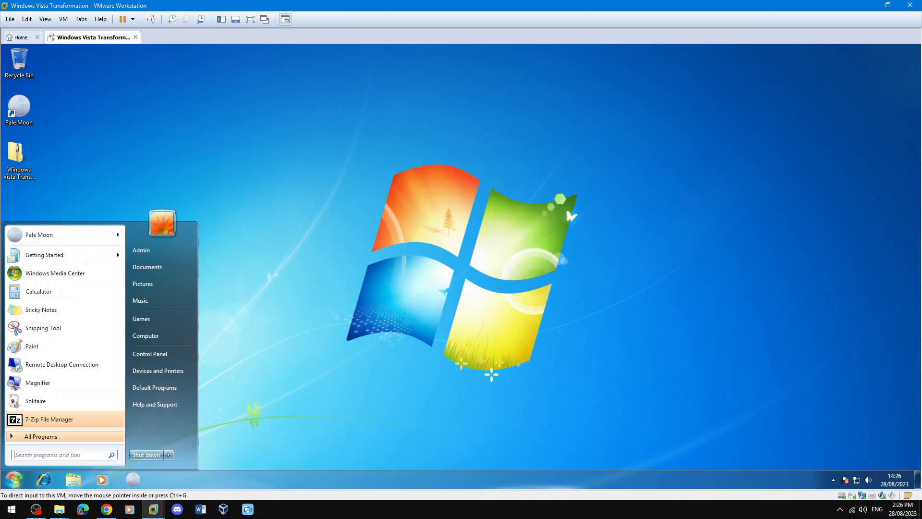
left_click(356, 503)
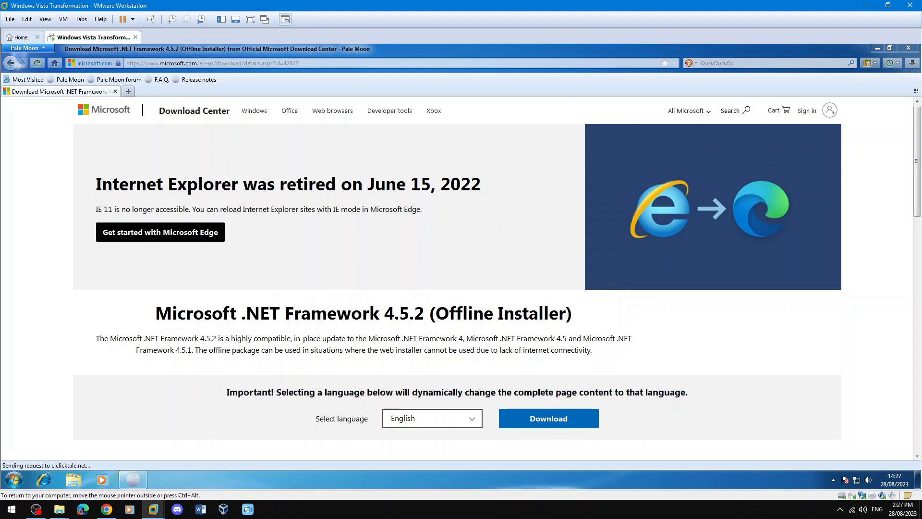
- Download the English Microsoft .NET Framework 4.5.2 offline installer and save the file NDP452-KB2901907-x86-x64-AllOS-ENU.exe
left_click(572, 421)
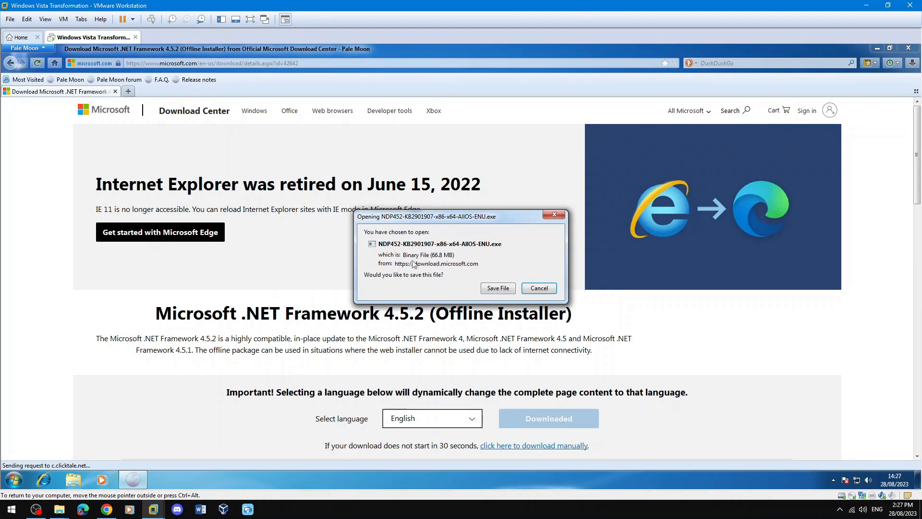
left_click(498, 288)
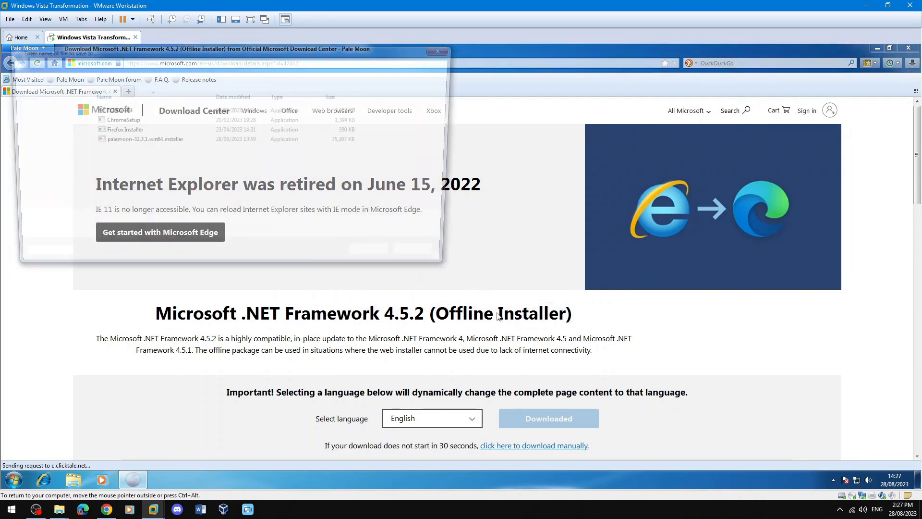
left_click(379, 258)
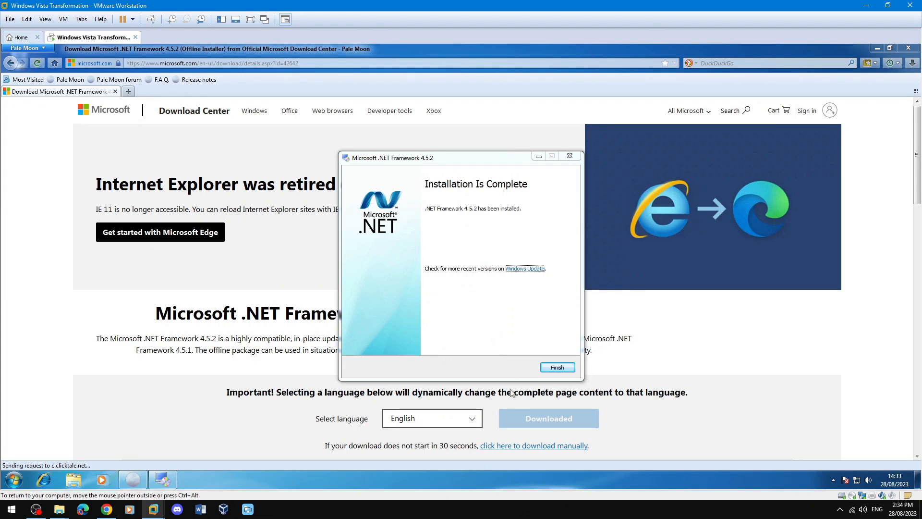
- Finish the Microsoft .NET Framework 4.5.2 setup and close the browser
left_click(556, 368)
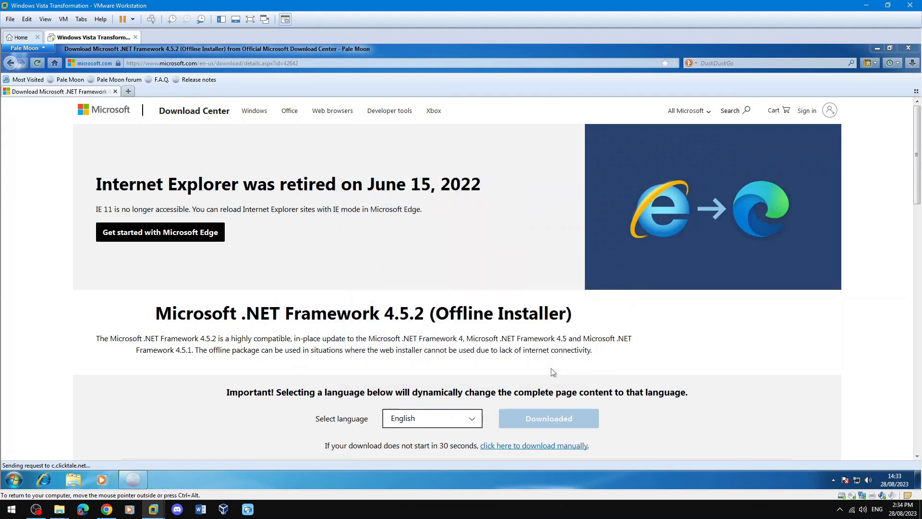
left_click(908, 48)
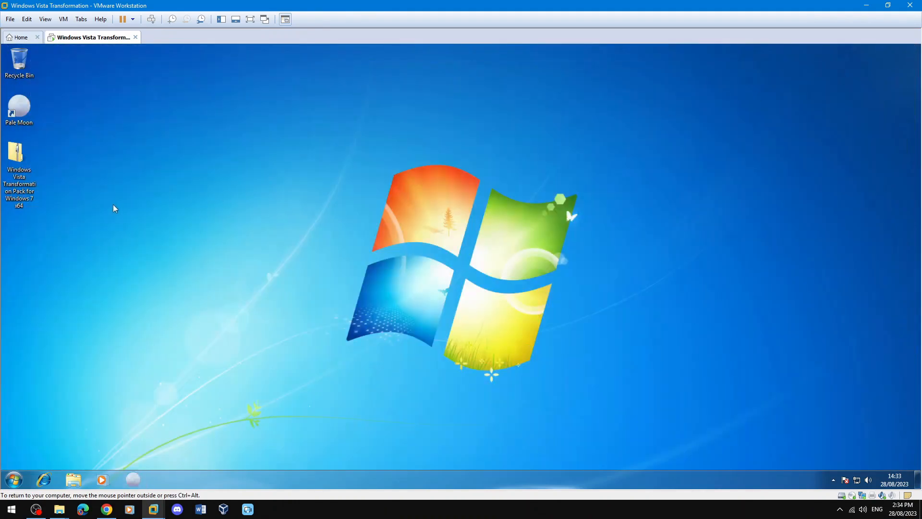
- Extract the Windows Vista Transformation Pack for Windows 7 x64 archive with 7-Zip into its own folder on the desktop
right_click(26, 161)
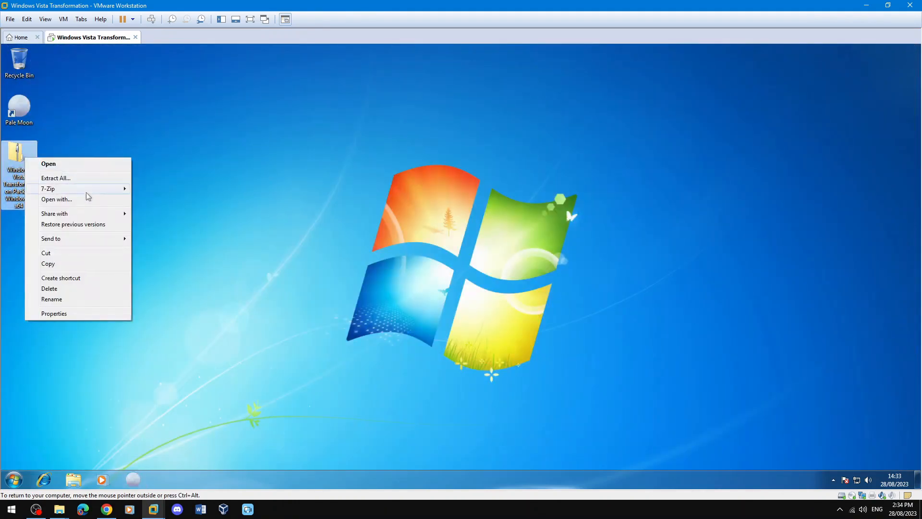
mouse_move(95, 189)
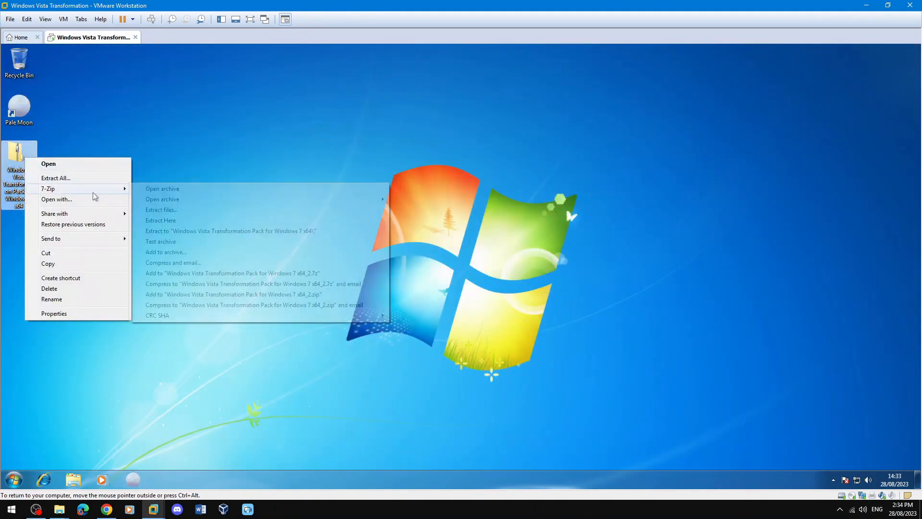
left_click(197, 210)
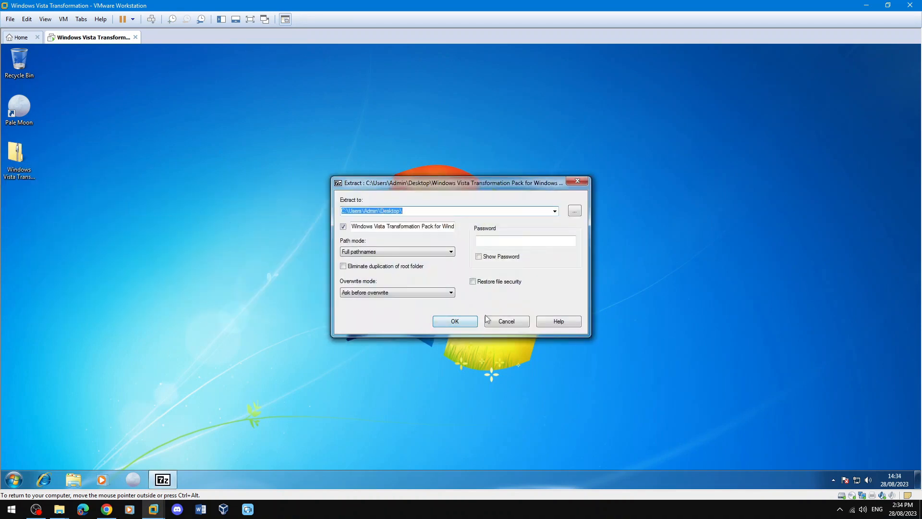
left_click(455, 321)
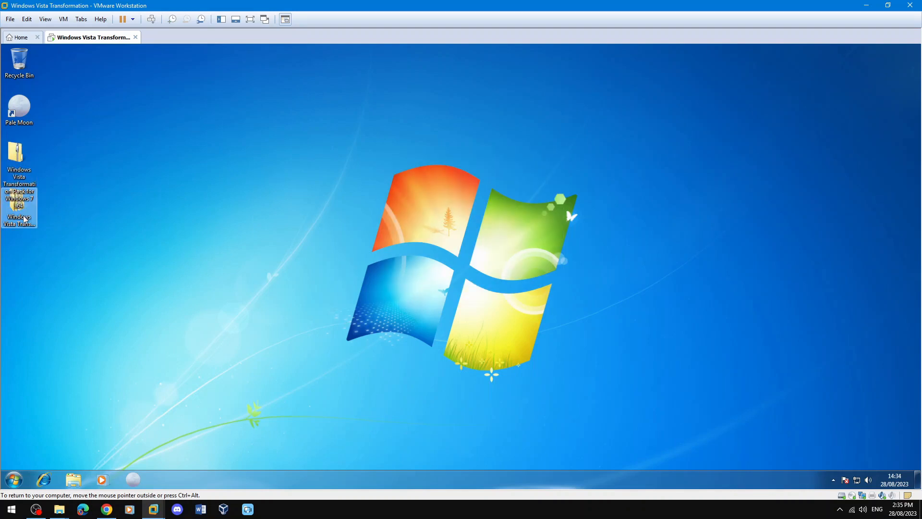
left_click(111, 249)
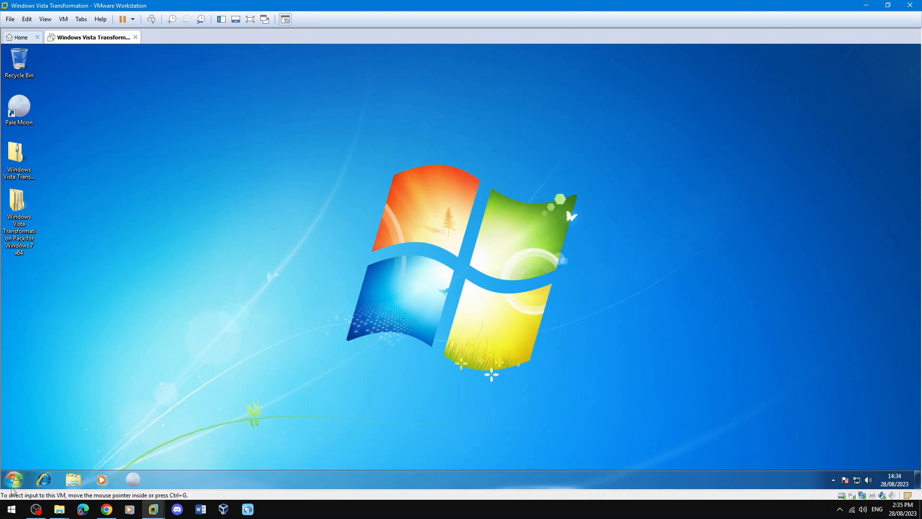
- Open Control Panel and view its settings categories
left_click(13, 479)
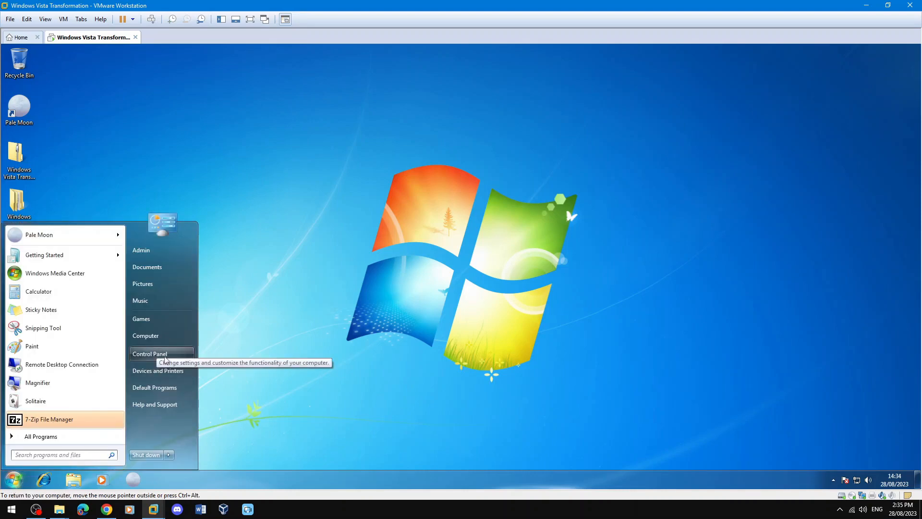
left_click(177, 356)
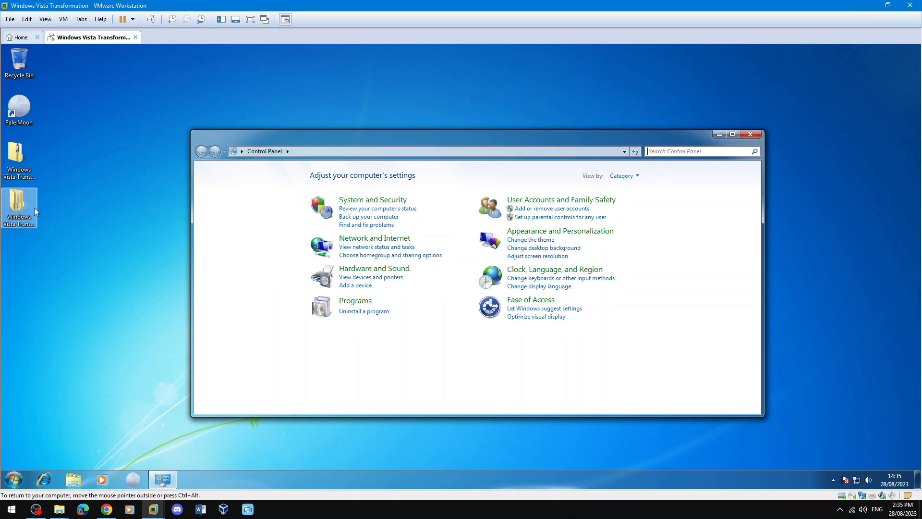
mouse_move(163, 479)
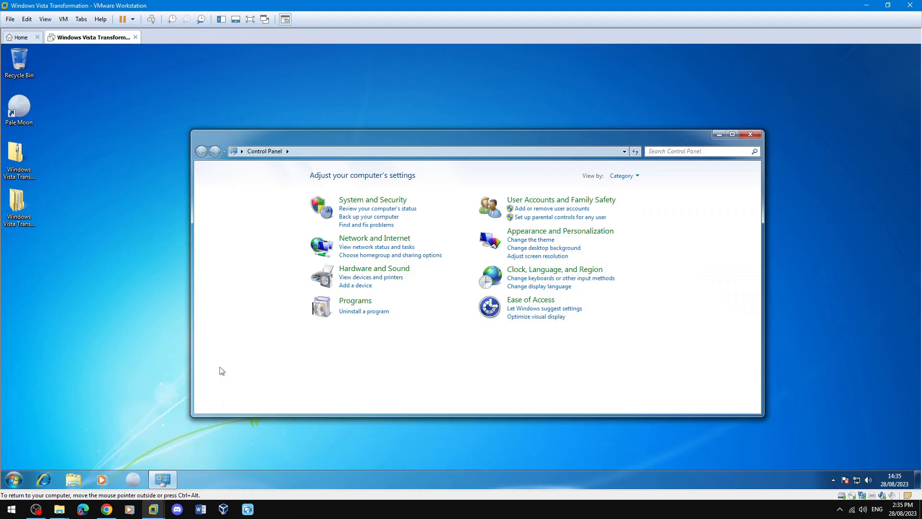
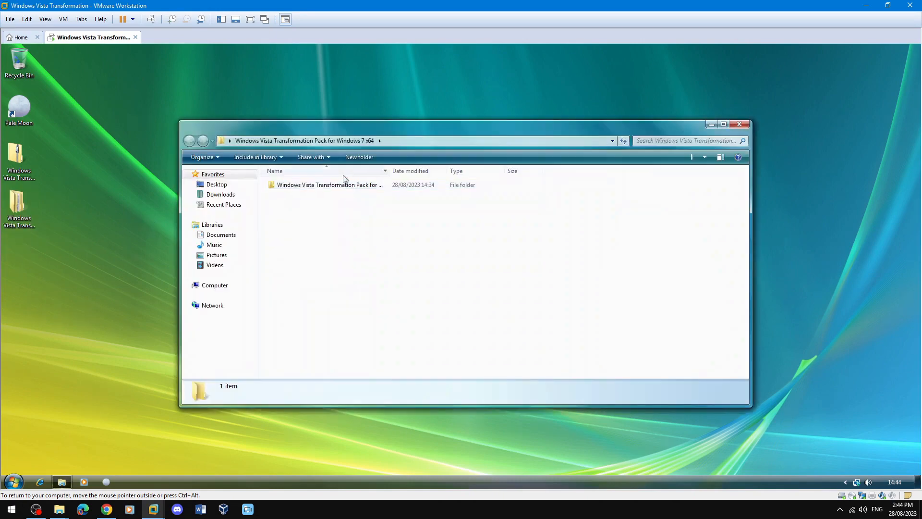
- Open the inner Windows Vista Transformation Pack for Windows 7 x64 folder, view the Finished Product image and close it
double_click(337, 184)
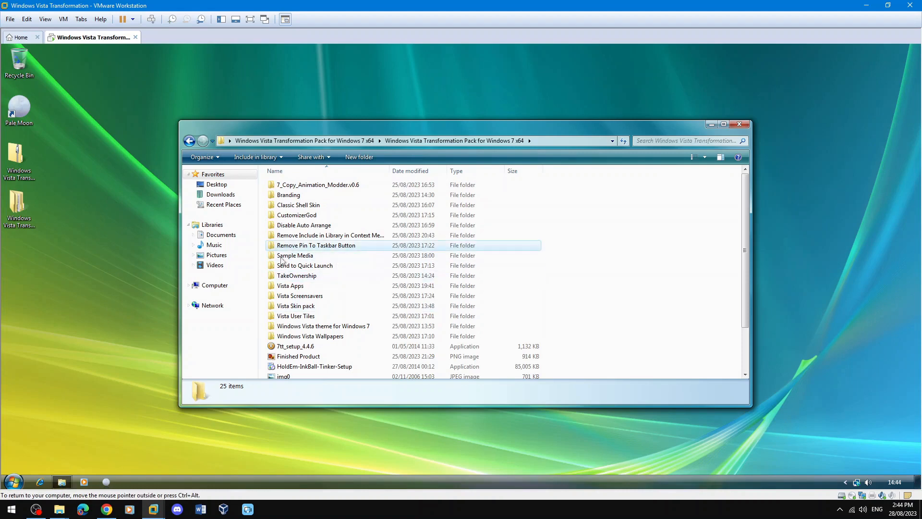
scroll(407, 338, "down", 2)
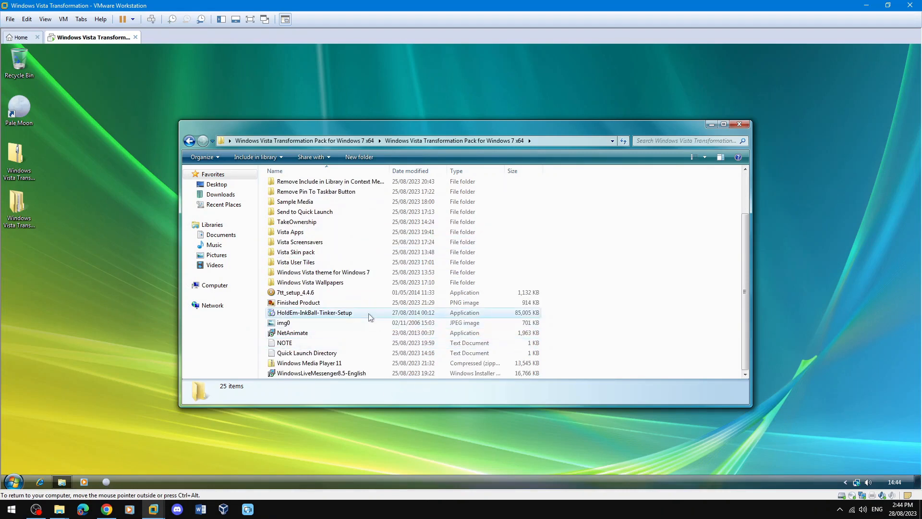
double_click(336, 302)
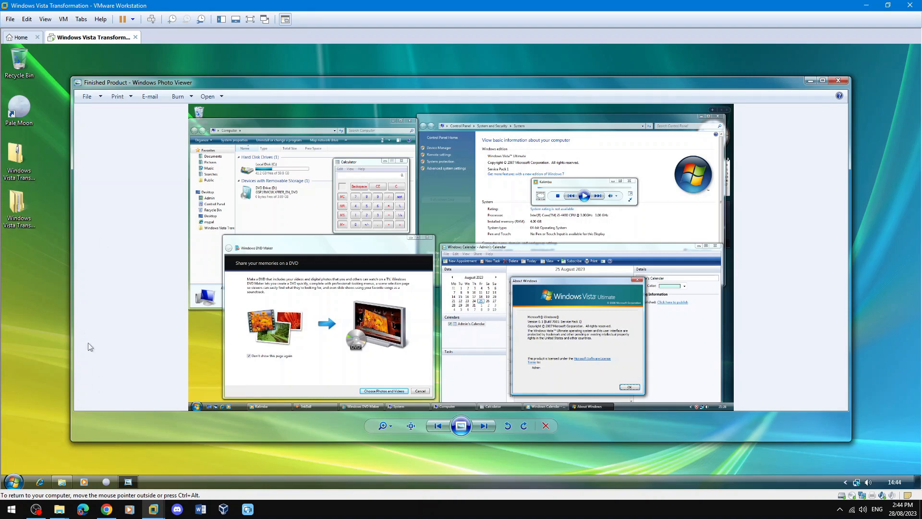
left_click(14, 482)
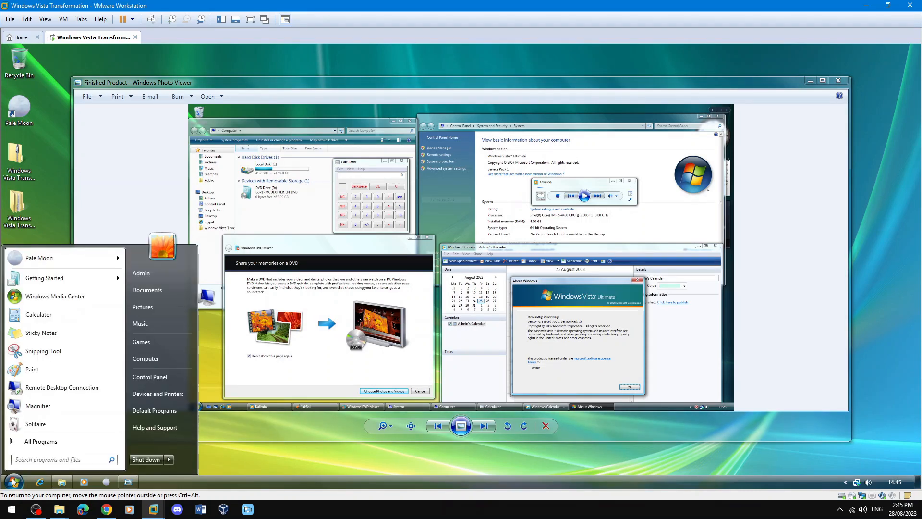
left_click(14, 481)
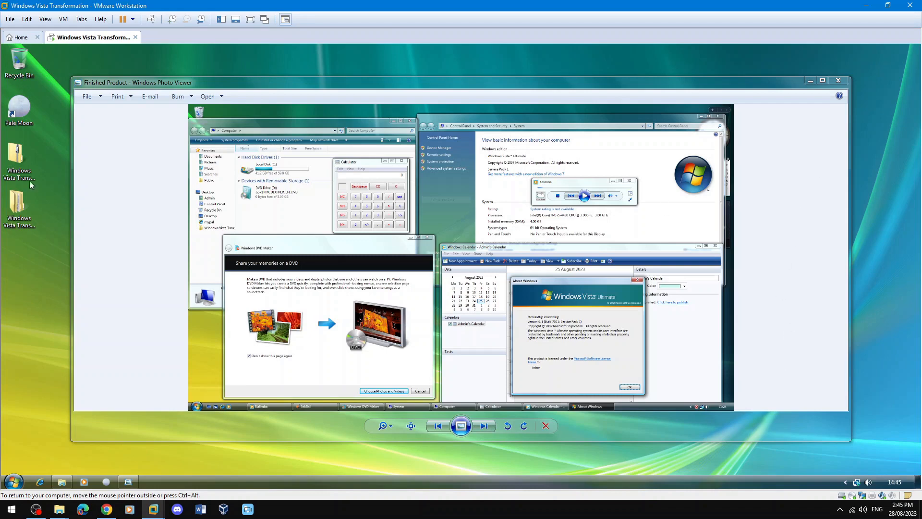
left_click(18, 171)
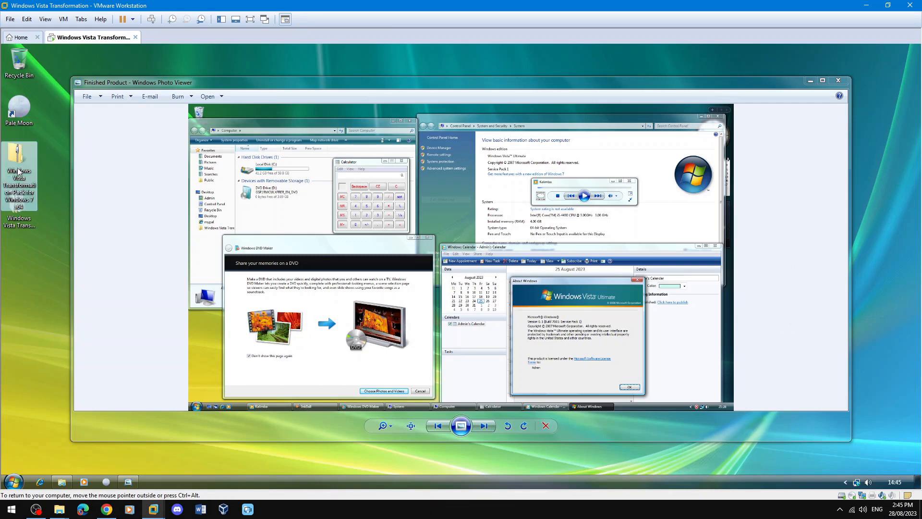
left_click(53, 174)
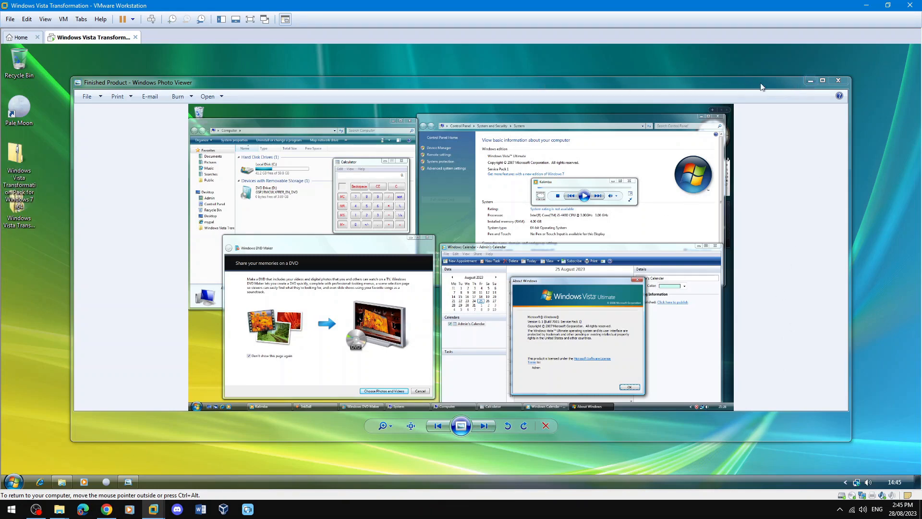
left_click(835, 82)
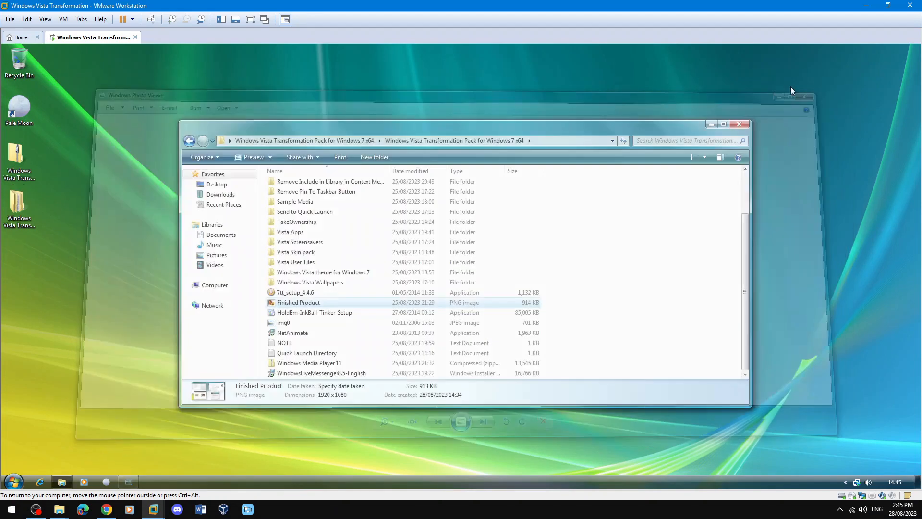
- Open the Vista Skin pack folder and place a Control Panel window below its file list for comparison
scroll(398, 293, "up", 2)
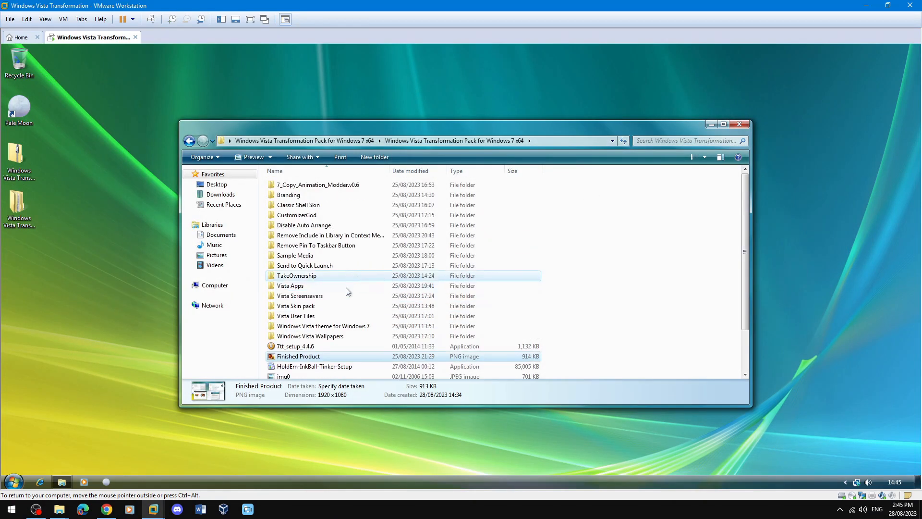
double_click(325, 312)
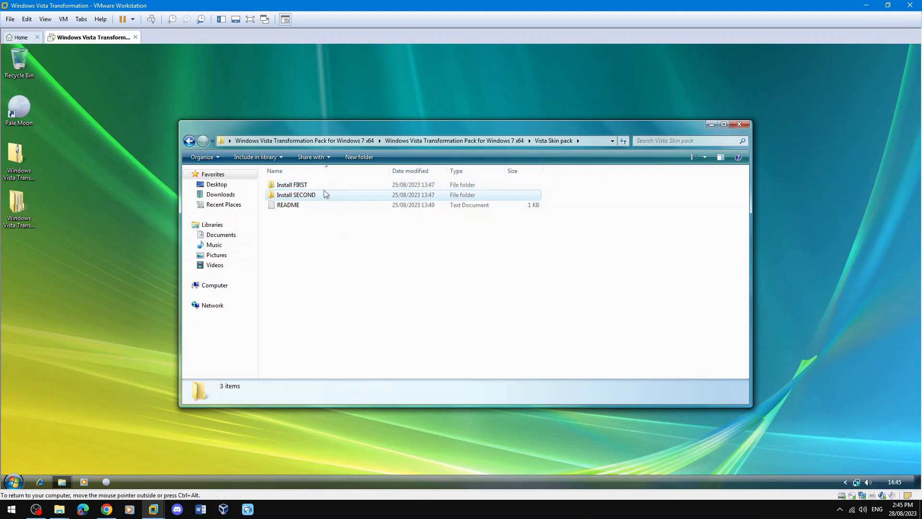
left_click(321, 195)
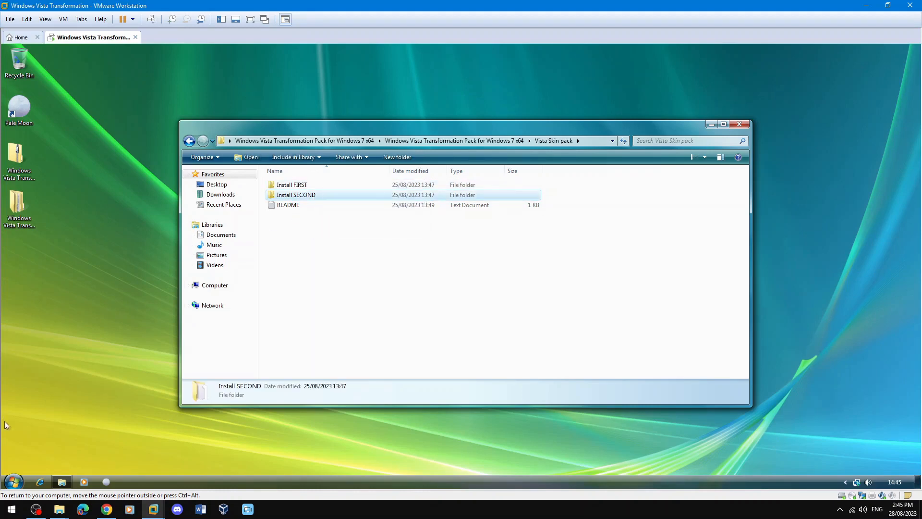
left_click(15, 481)
left_click(174, 375)
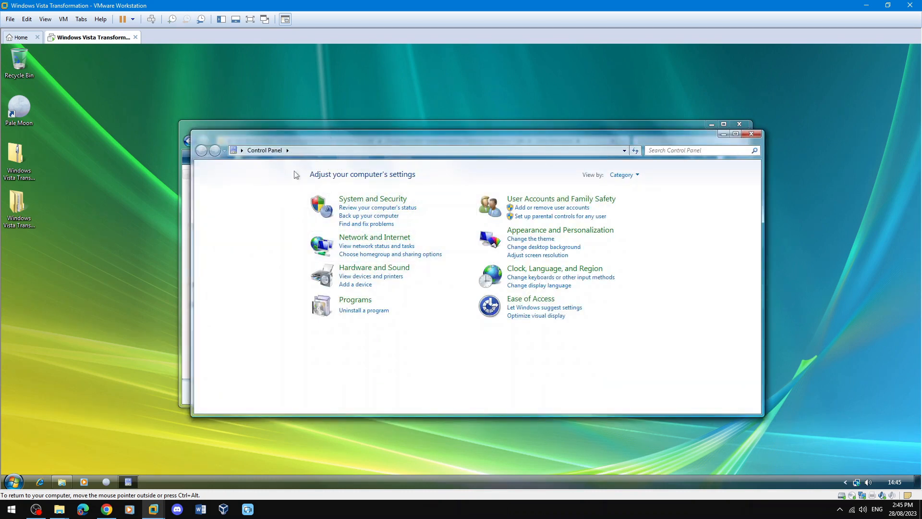
left_click_drag(351, 136, 277, 195)
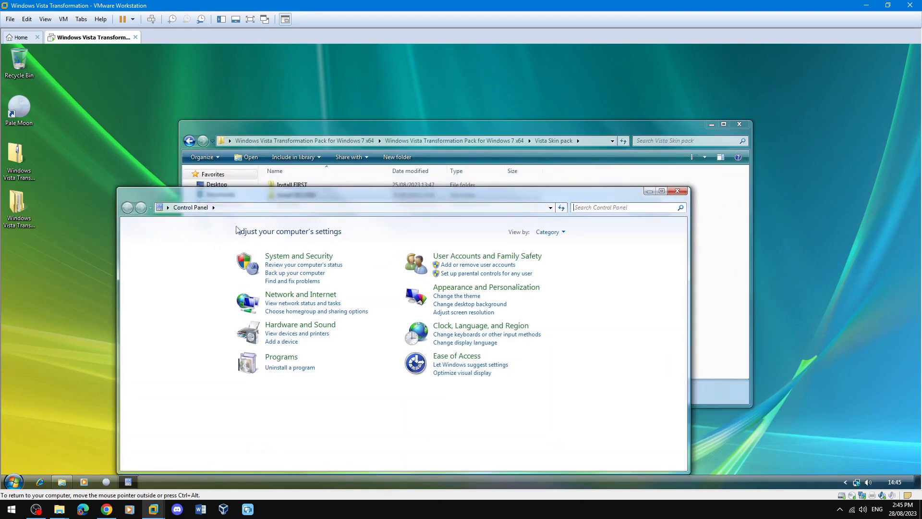
left_click_drag(267, 195, 272, 239)
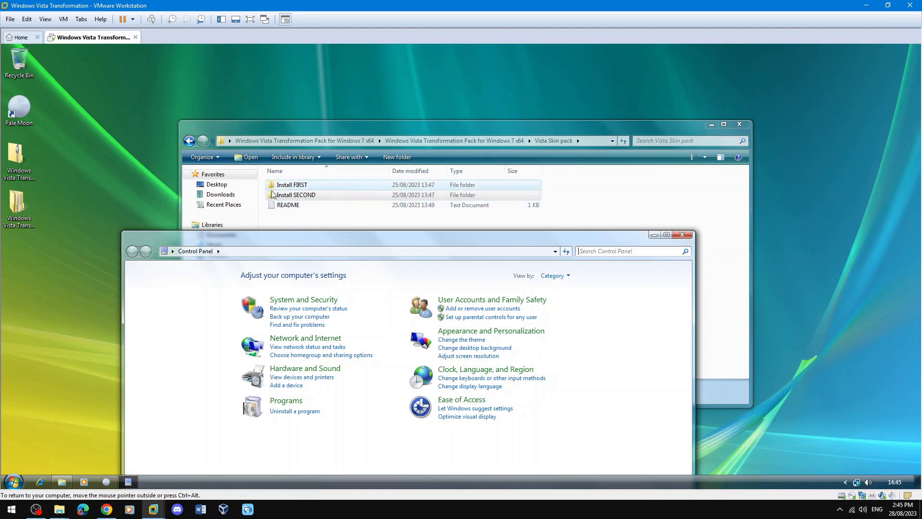
- Inspect the New Vista Skin Pack folder inside Install SECOND, return to the main pack folder and close Control Panel
double_click(321, 194)
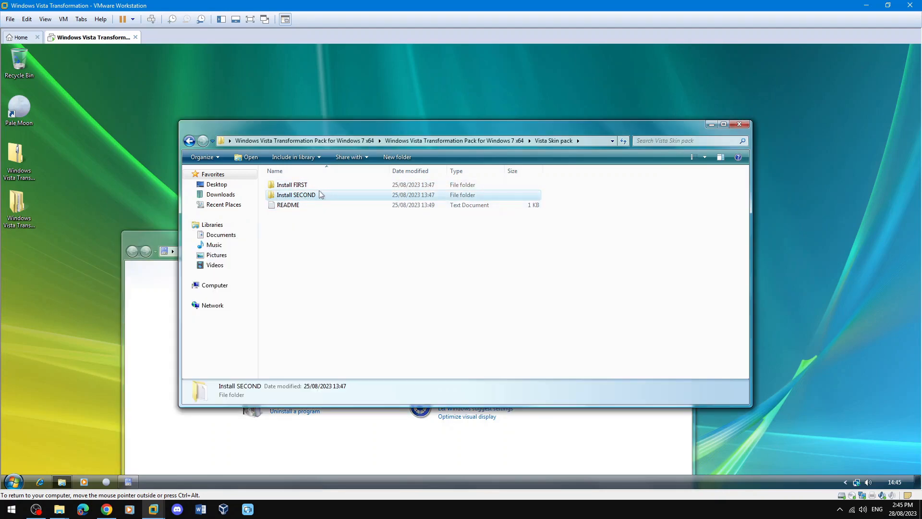
double_click(323, 189)
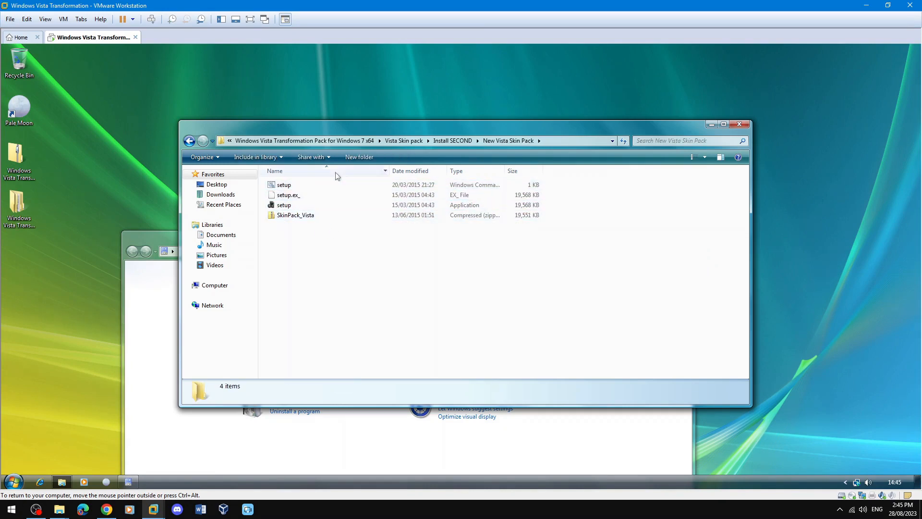
left_click(168, 242)
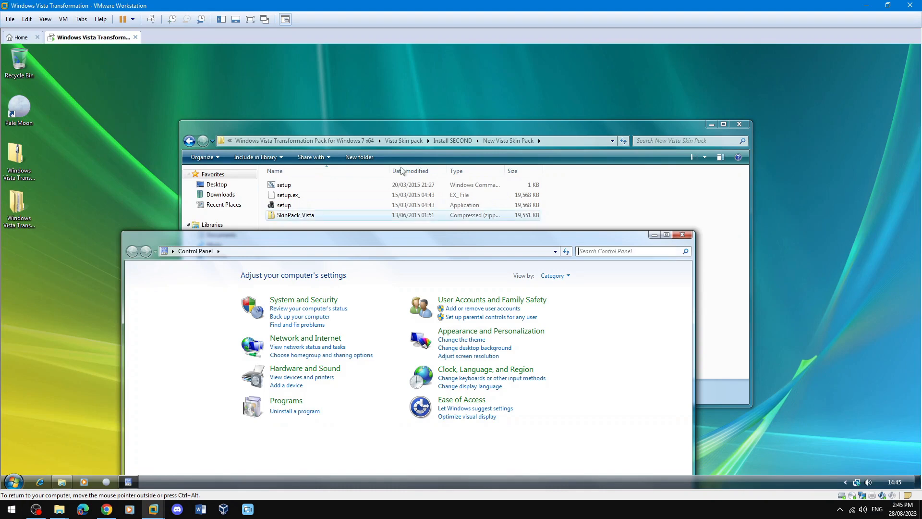
left_click(404, 141)
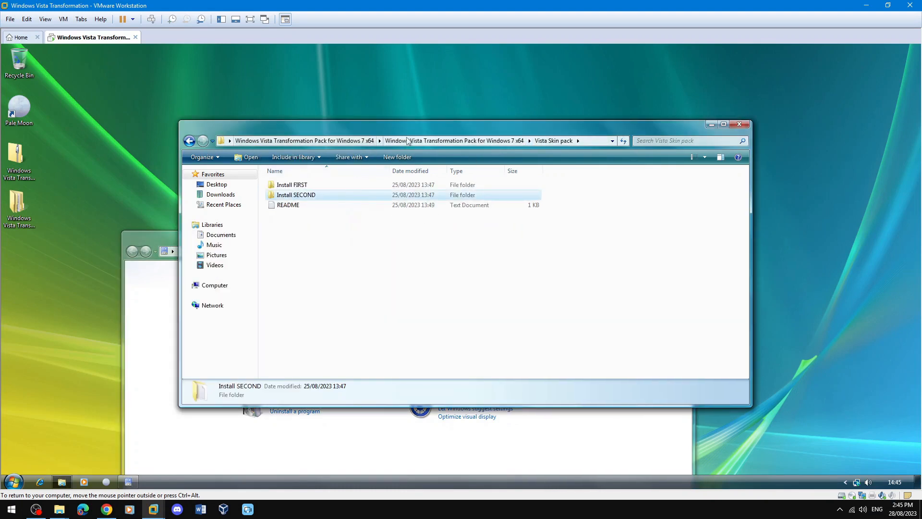
left_click(431, 141)
left_click(152, 240)
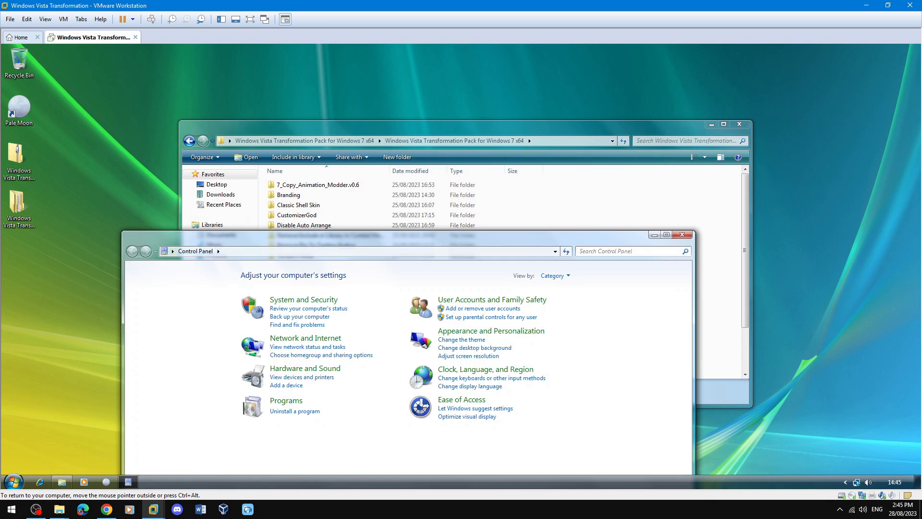
left_click(677, 235)
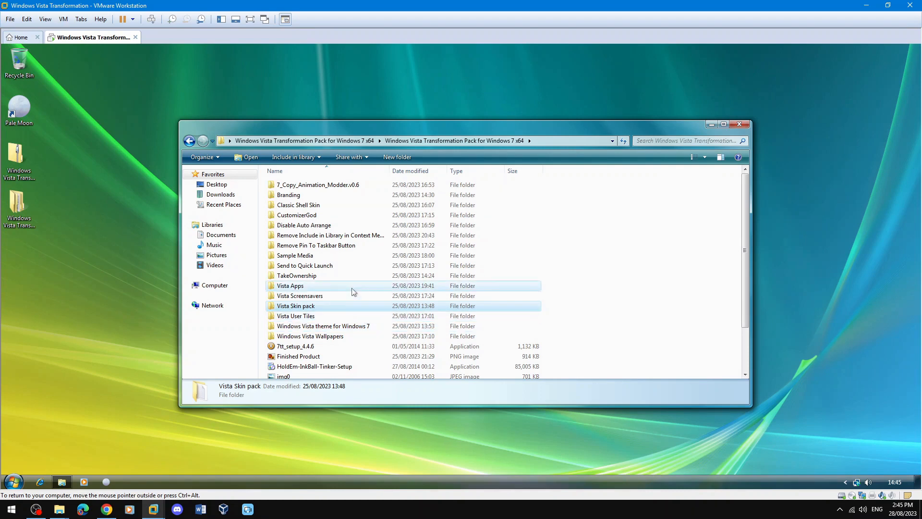
- Copy the Aero 6000 folder and the aero 6000 and basic 6000 themes from Windows Vista theme for Windows 7 into C:\Windows\Resources\Themes
double_click(317, 326)
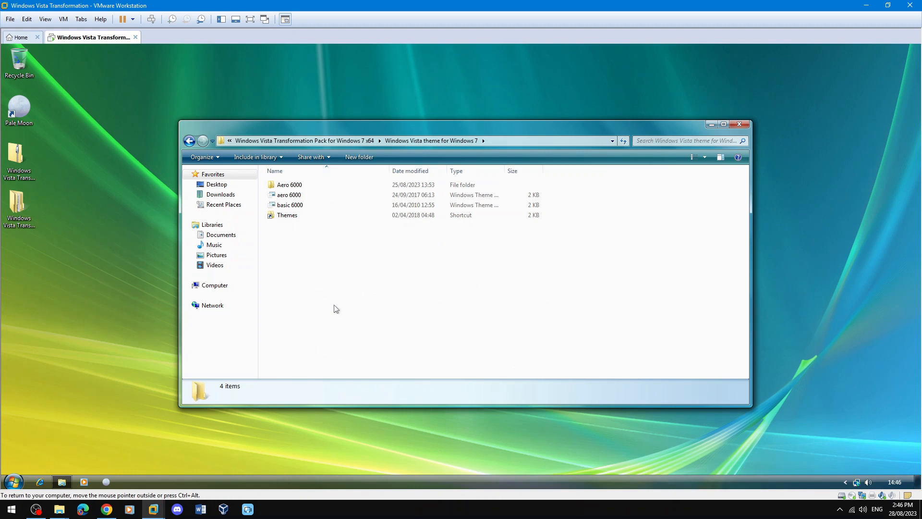
left_click_drag(571, 209, 510, 184)
right_click(511, 184)
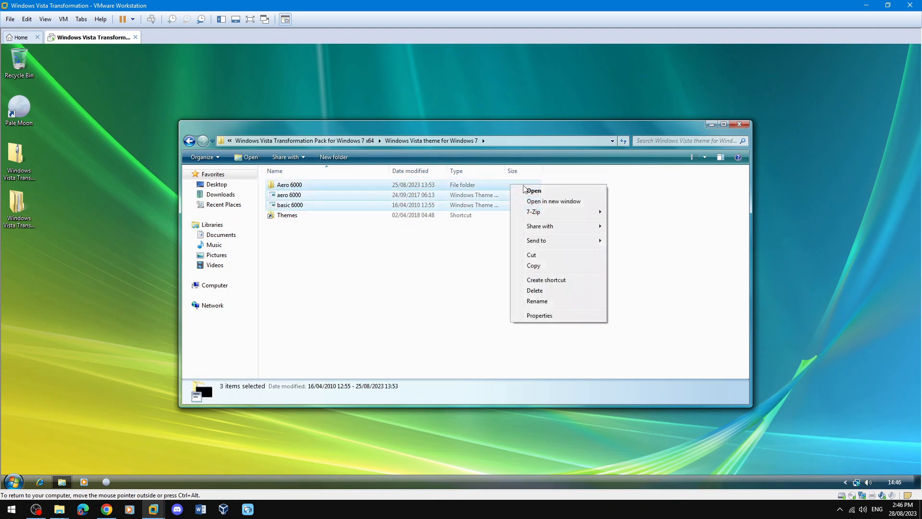
left_click(552, 267)
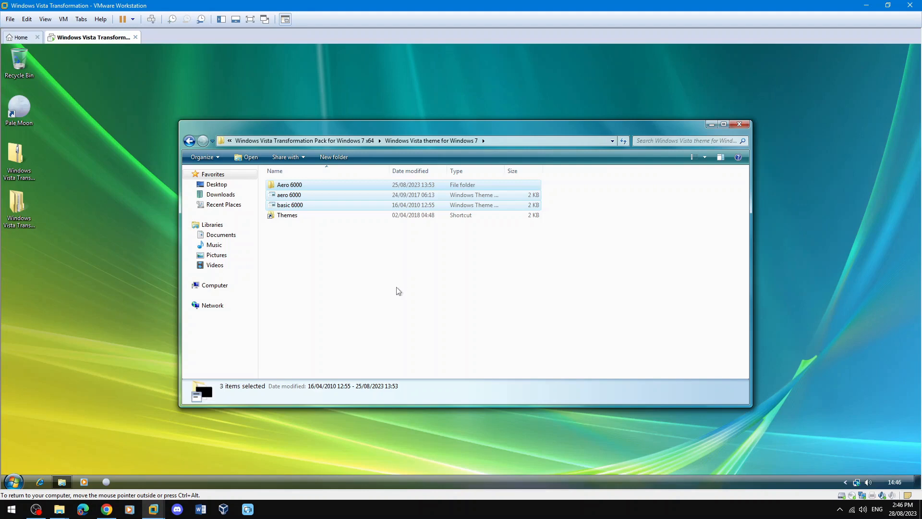
left_click(343, 216)
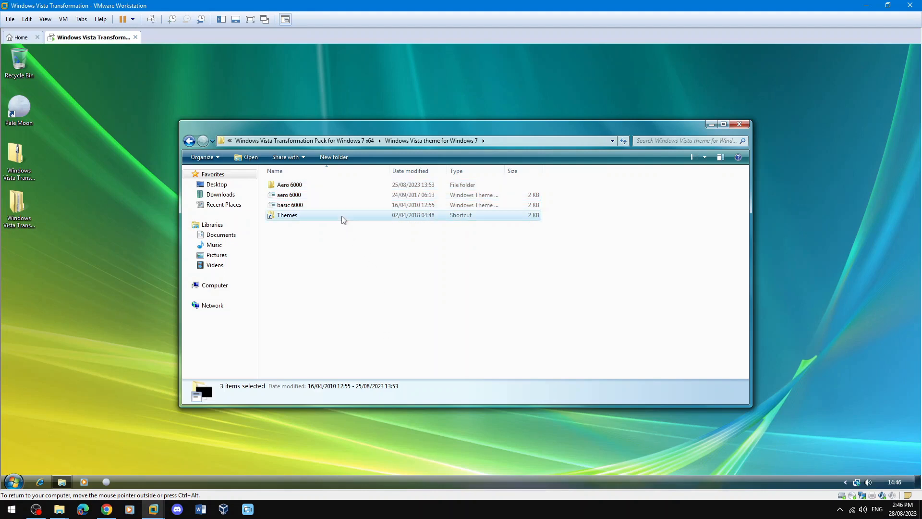
double_click(326, 217)
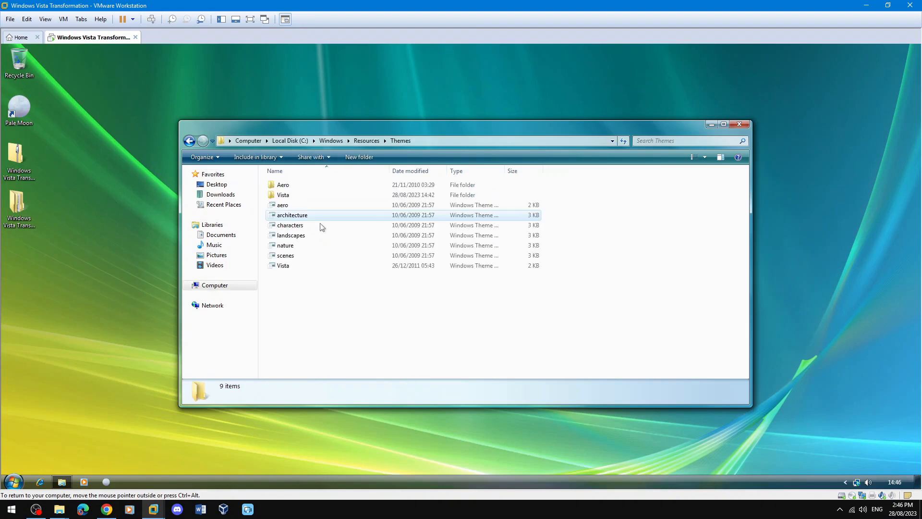
right_click(387, 324)
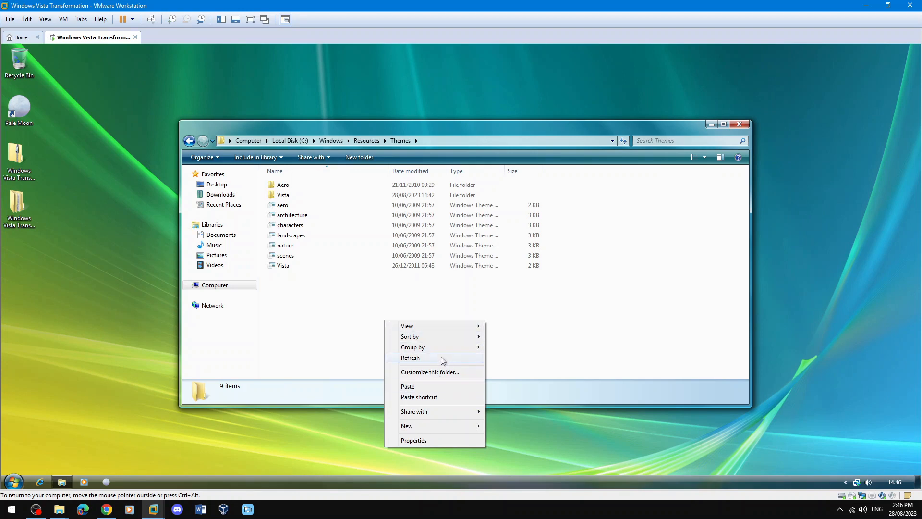
left_click(421, 387)
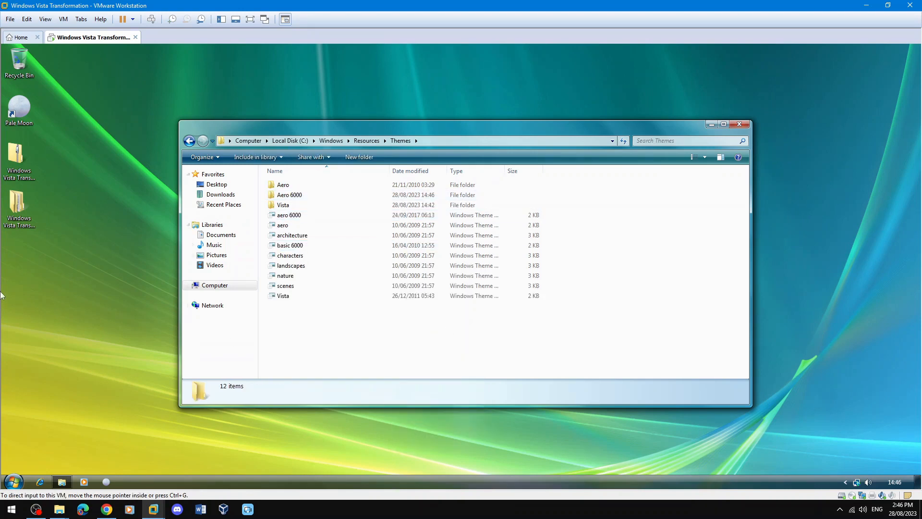
- Refresh the desktop, launch the aero 6000 theme file and move the Personalization window clear of the Themes file list
right_click(74, 262)
left_click(99, 285)
double_click(308, 216)
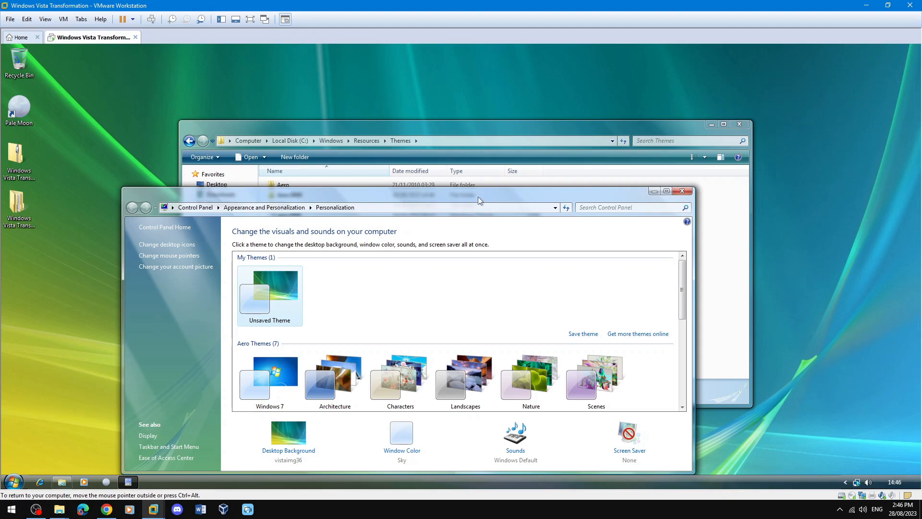
left_click_drag(478, 197, 633, 172)
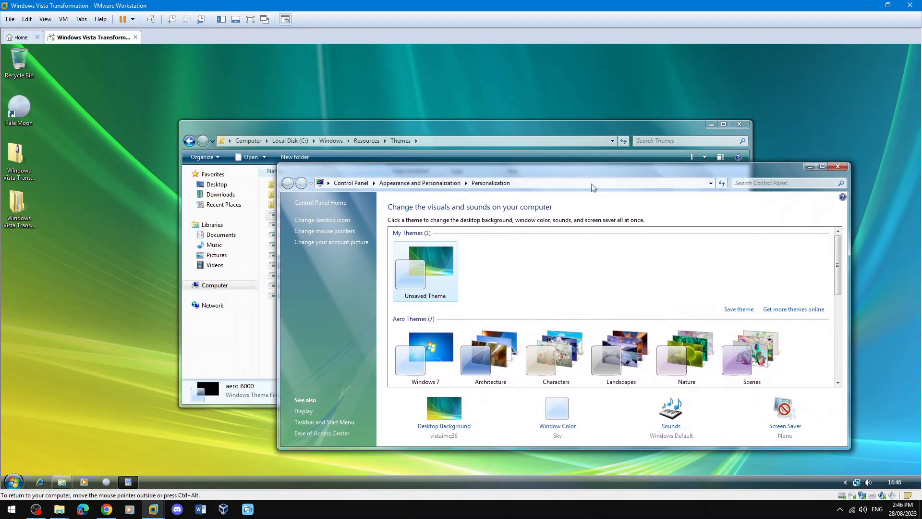
scroll(550, 279, "down", 1)
scroll(541, 280, "up", 1)
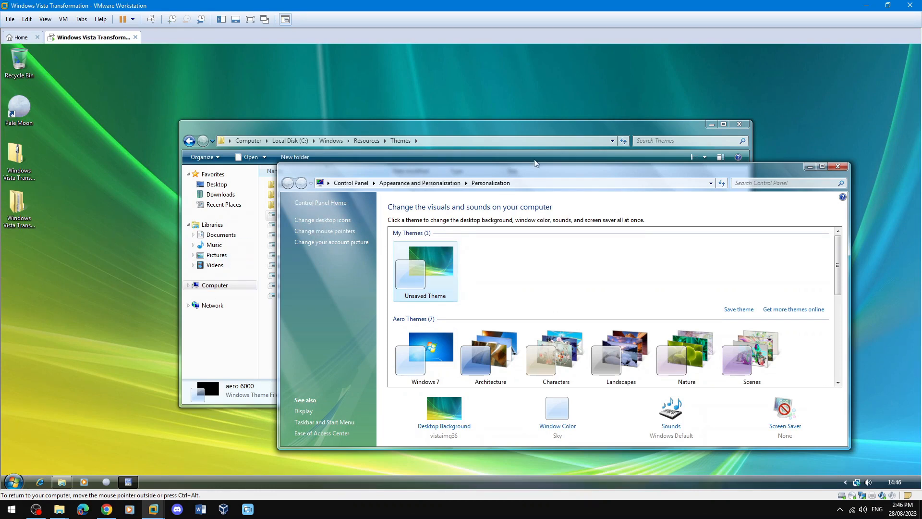
left_click_drag(540, 172, 437, 250)
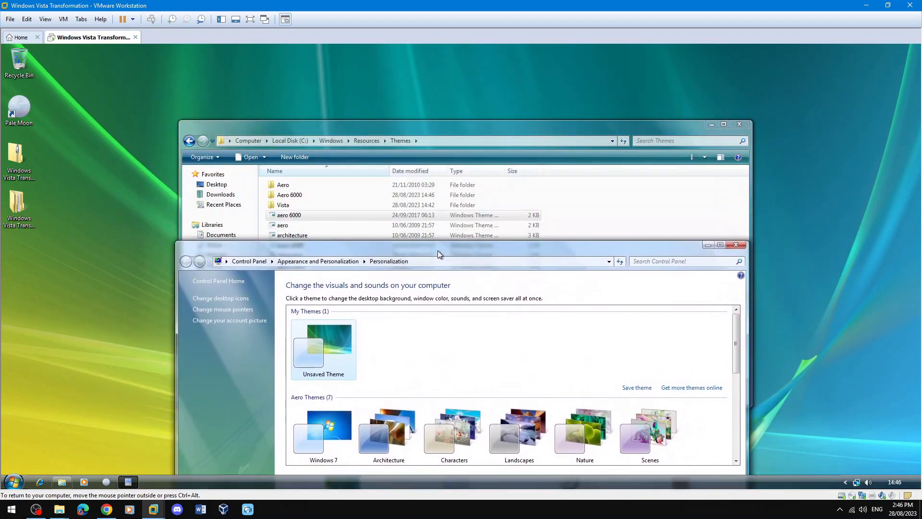
- Close the Personalization window and clear the Themes folder window from the desktop
left_click(469, 132)
left_click_drag(609, 379, 622, 356)
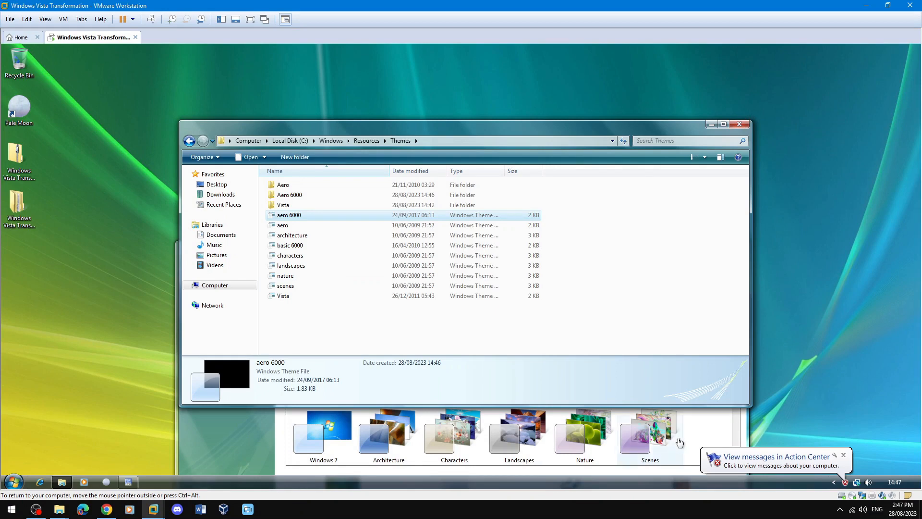
left_click(731, 430)
left_click(735, 244)
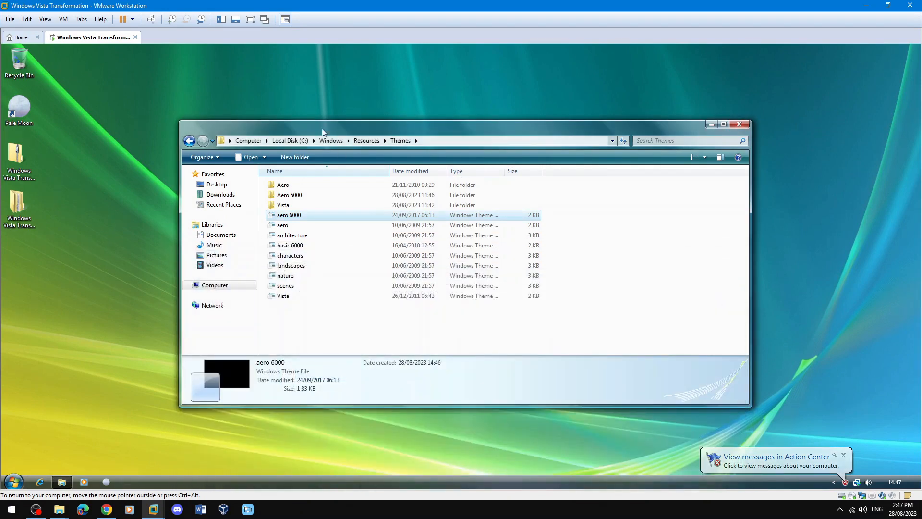
left_click(713, 125)
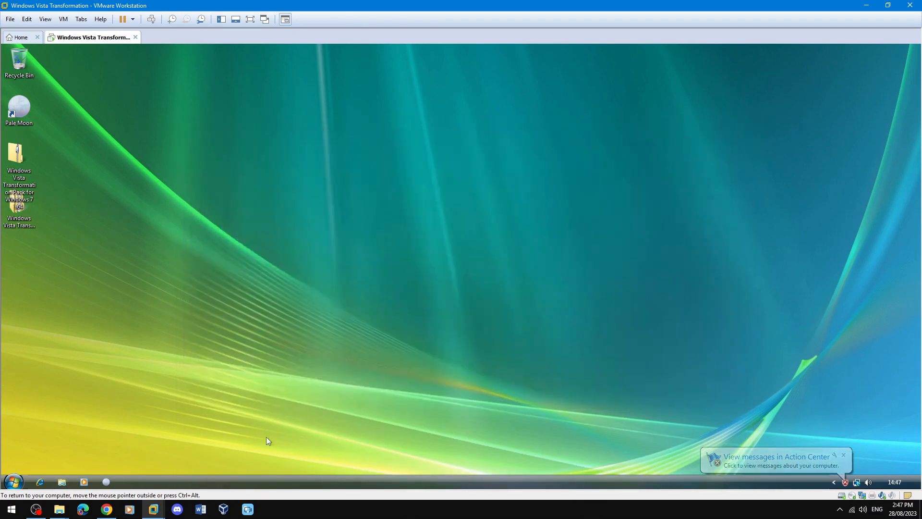
- Unpin Pale Moon, Windows Media Player, Windows Explorer and Internet Explorer from the virtual machine's taskbar
right_click(107, 483)
left_click(114, 461)
right_click(86, 481)
left_click(82, 457)
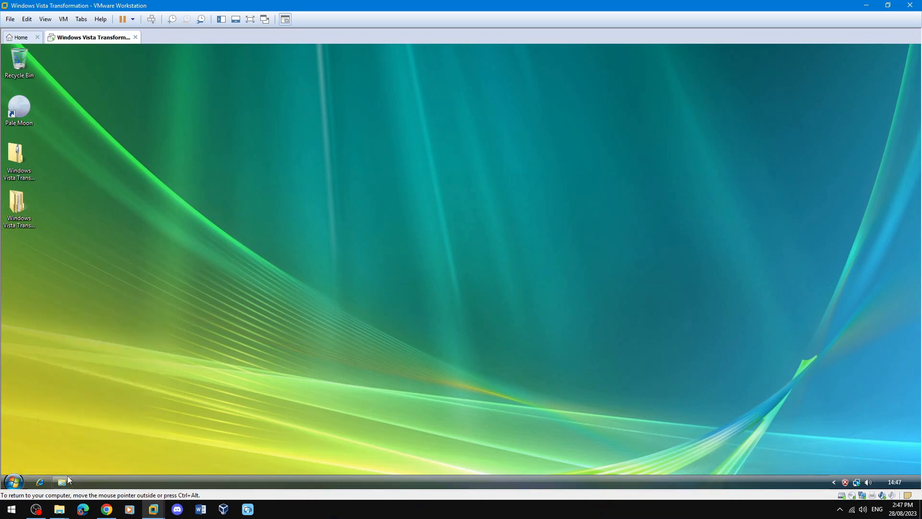
right_click(64, 481)
left_click(74, 462)
right_click(73, 461)
right_click(38, 481)
left_click(59, 459)
- Set the taskbar buttons to Combine when taskbar is full in the taskbar properties and apply the change
right_click(75, 485)
left_click(123, 480)
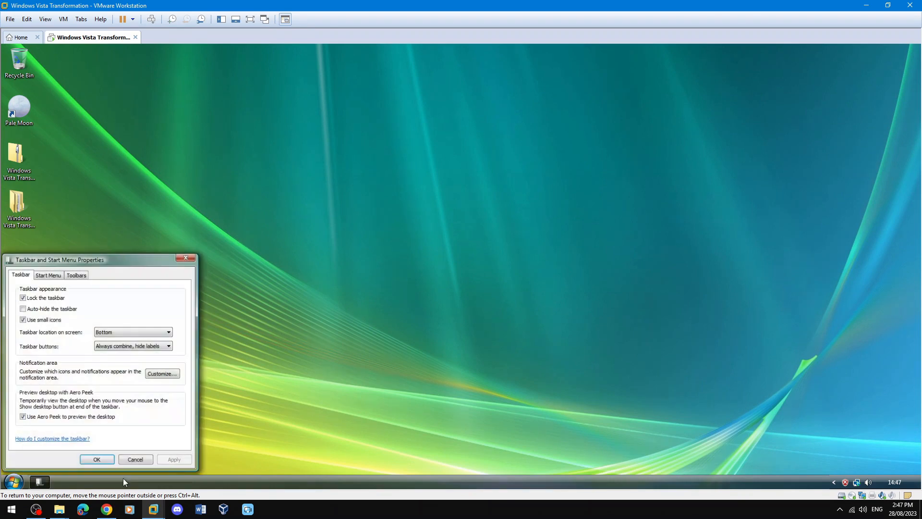
left_click(133, 346)
left_click(130, 360)
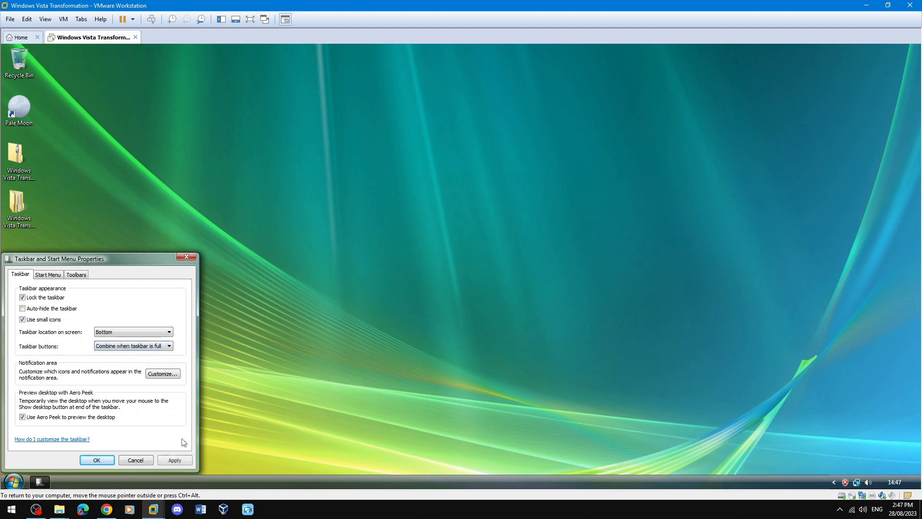
left_click(180, 461)
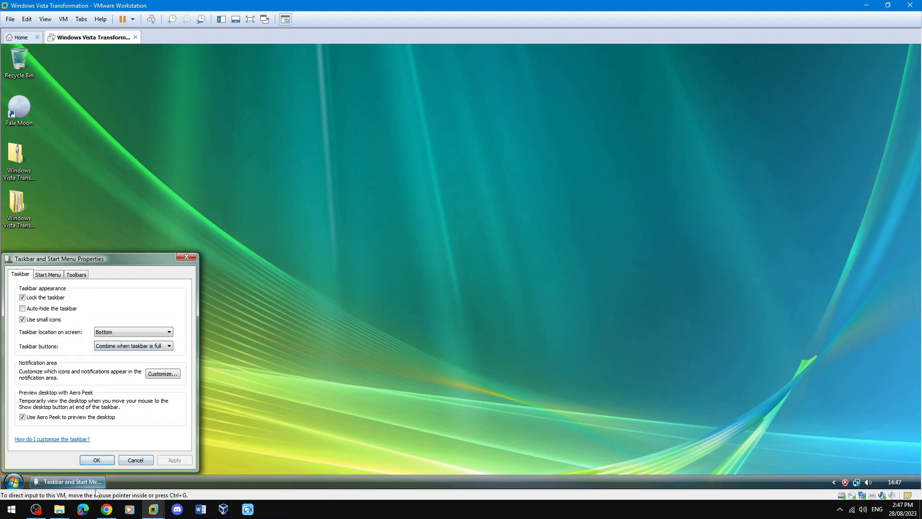
left_click(93, 458)
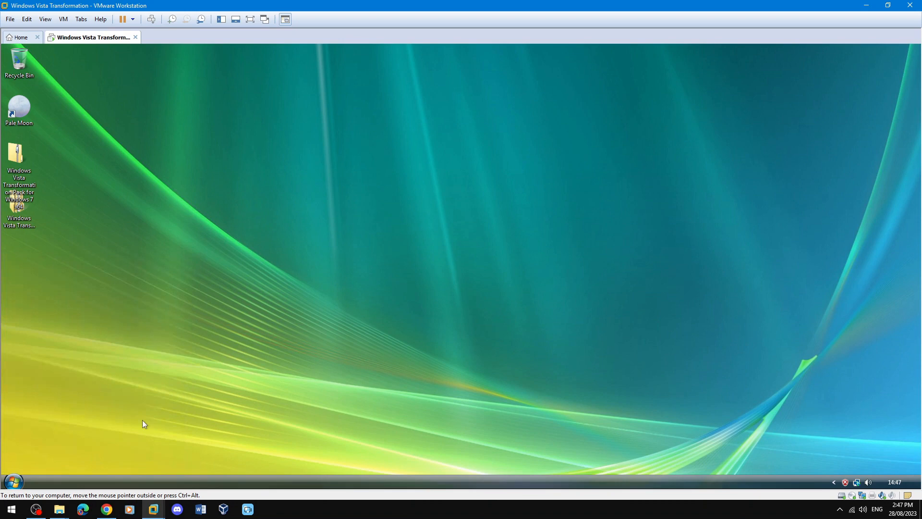
- Open the Computer window, minimize it, check its taskbar button and thumbnail preview, and restore it
left_click(14, 483)
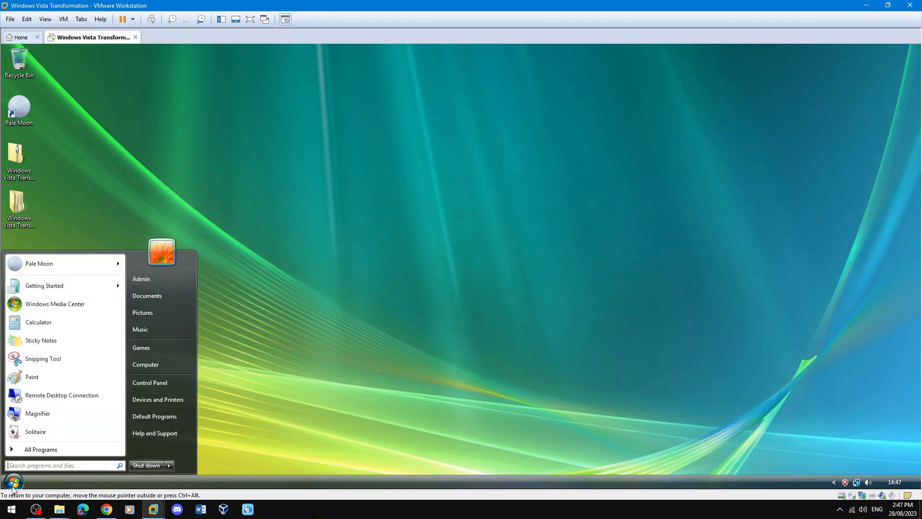
left_click(160, 367)
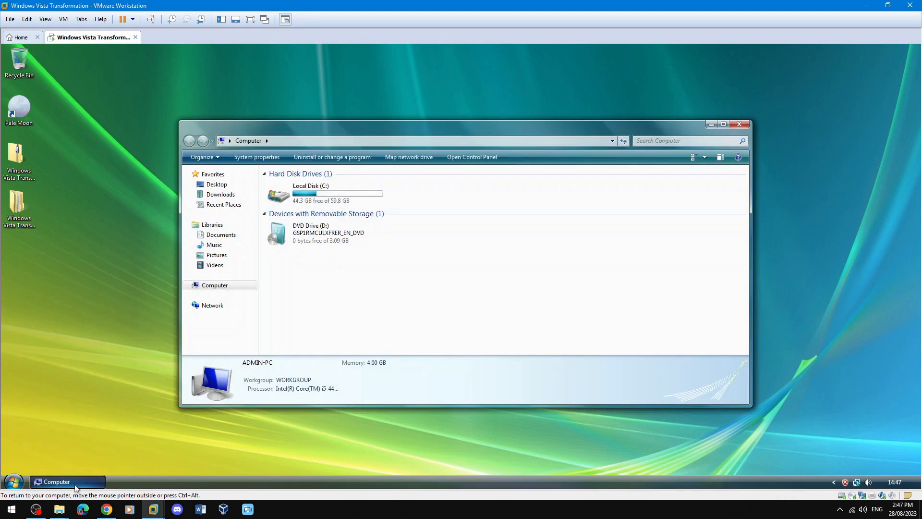
left_click(74, 485)
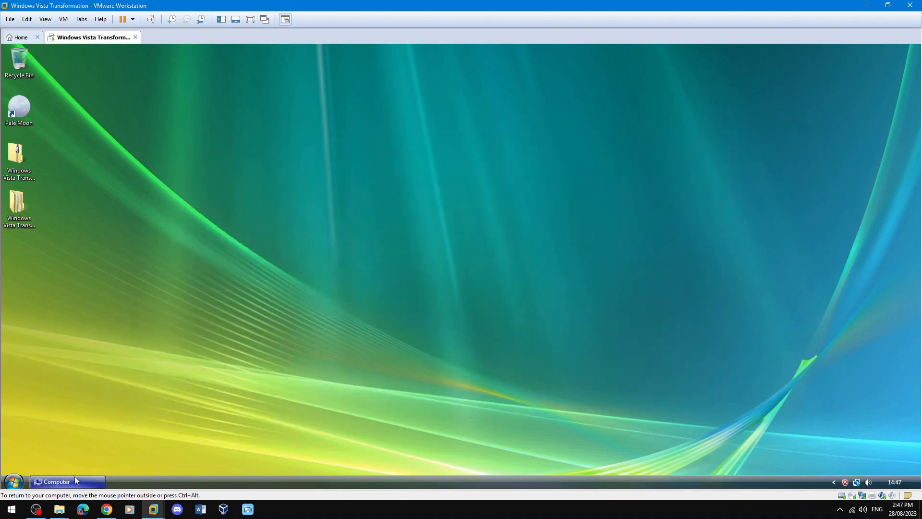
mouse_move(79, 478)
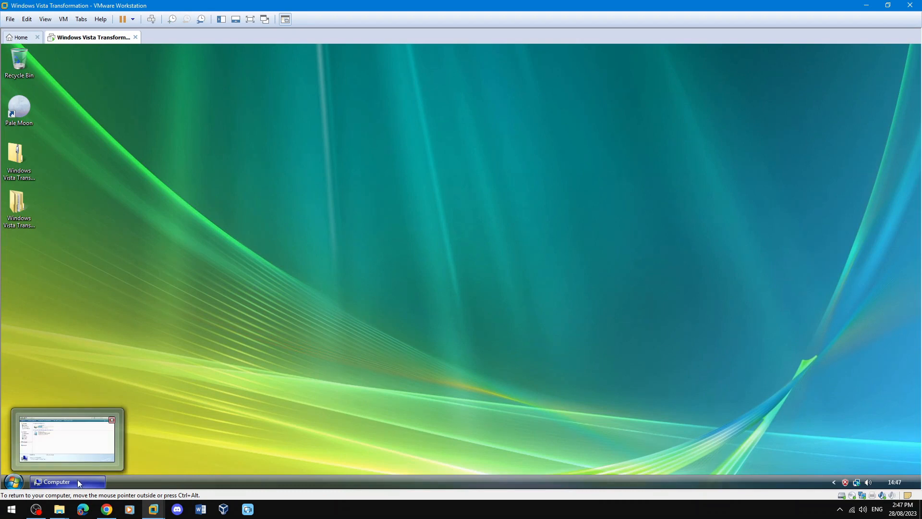
left_click(71, 481)
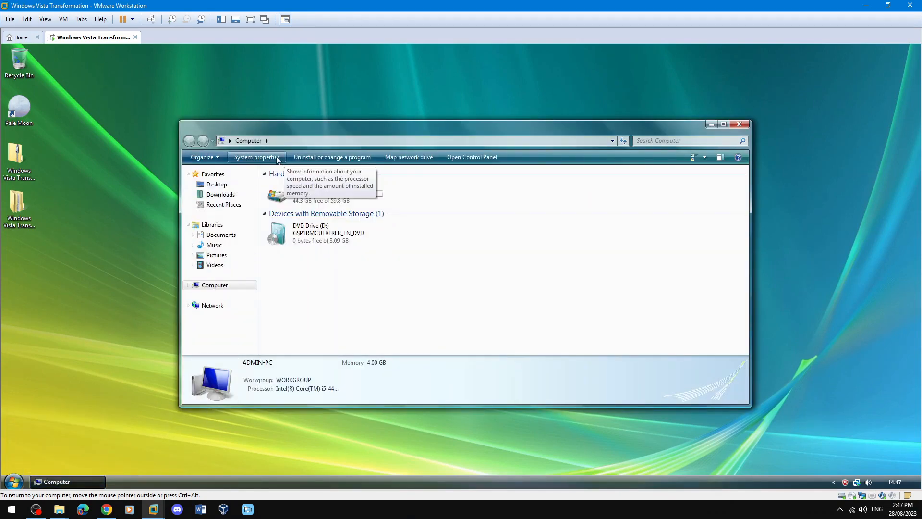
- Disable Animations in the taskbar and Start Menu and Enable Aero Peek in Performance Options, and close the system windows
left_click(259, 157)
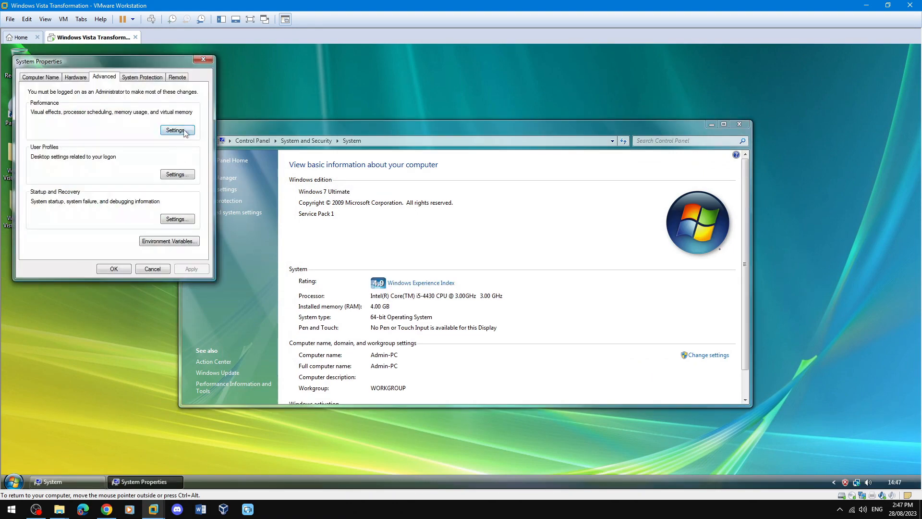
left_click(183, 133)
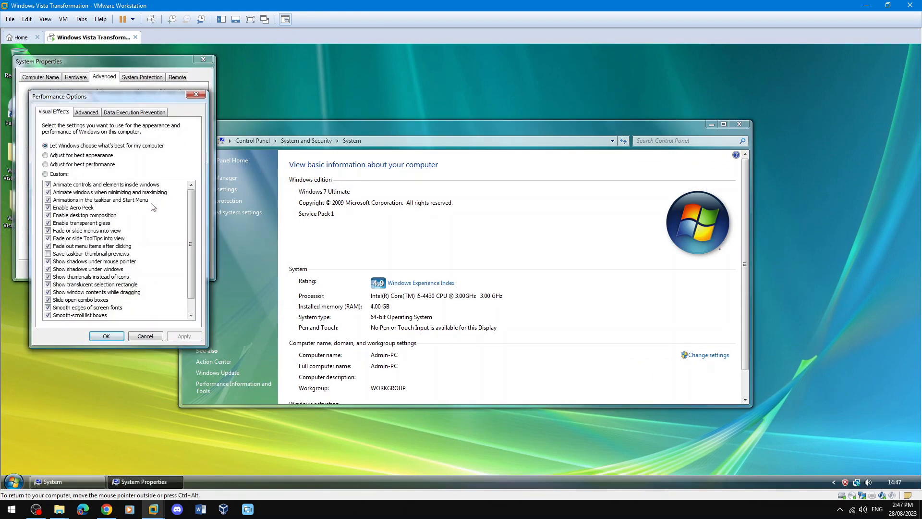
left_click(115, 201)
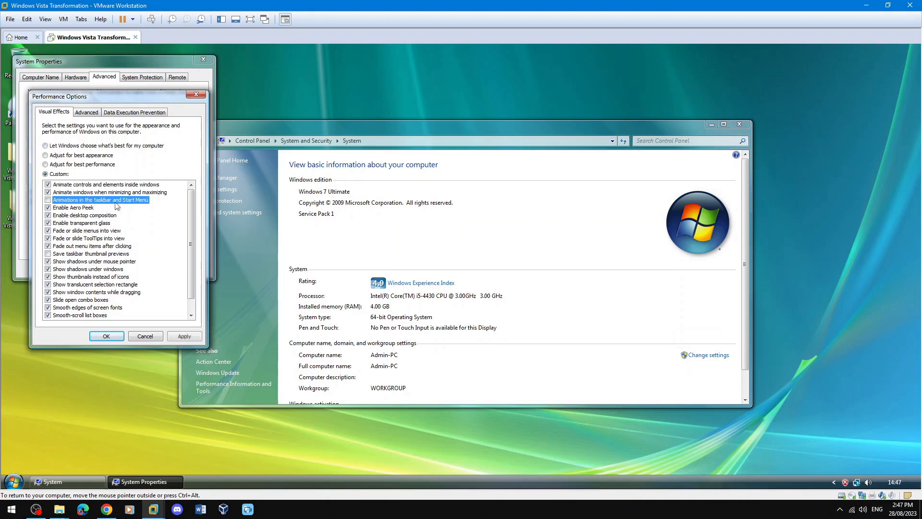
left_click(82, 208)
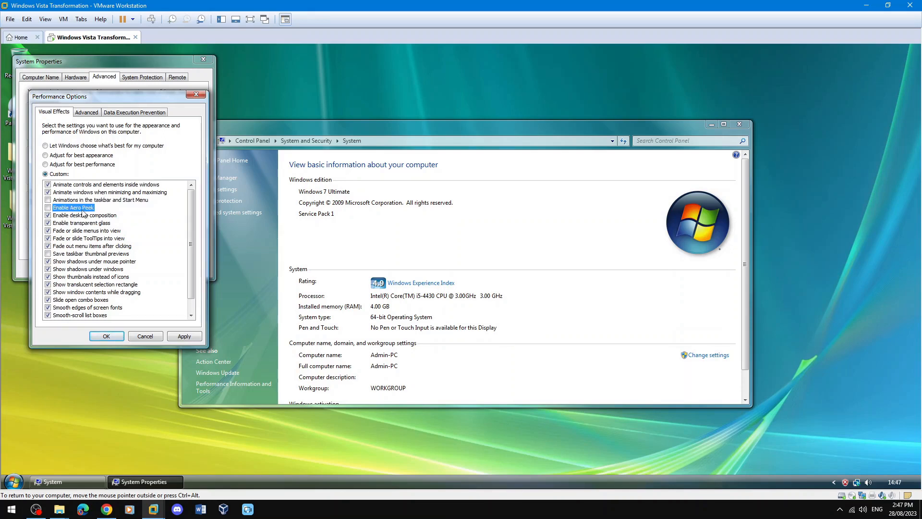
left_click(192, 338)
left_click(117, 338)
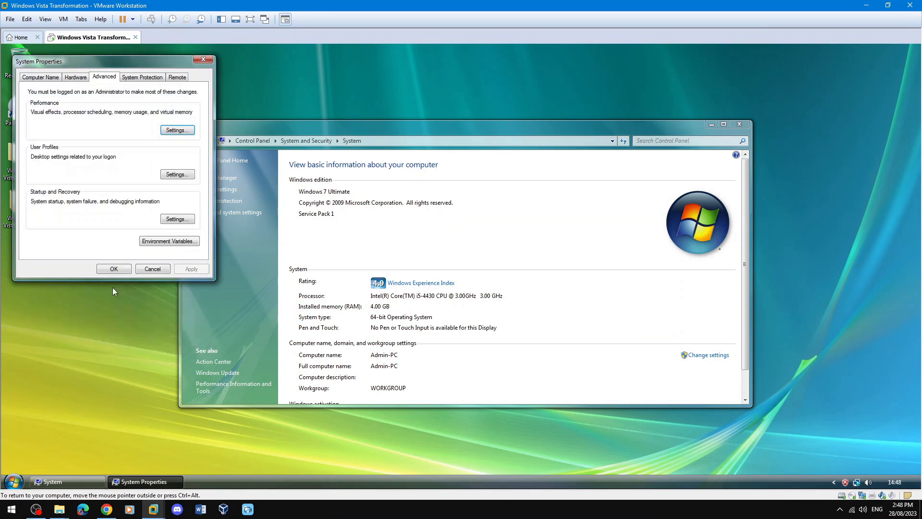
left_click(126, 268)
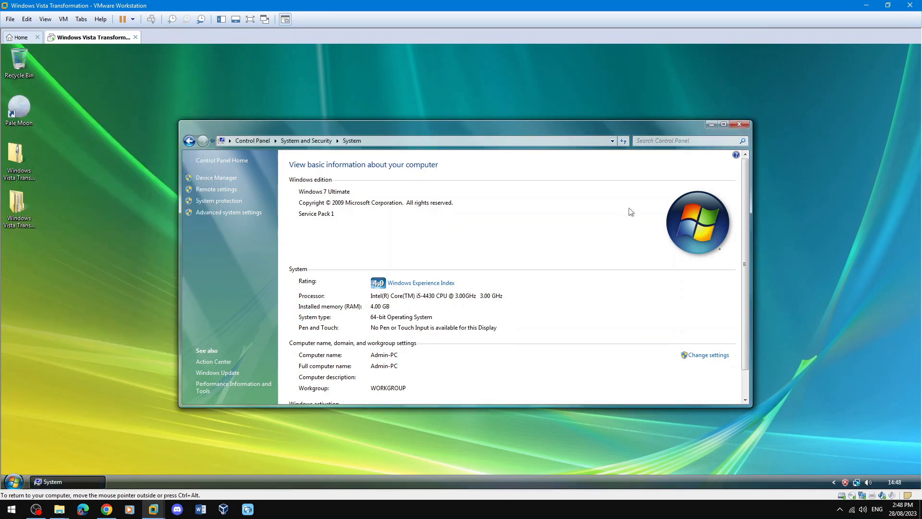
left_click(739, 124)
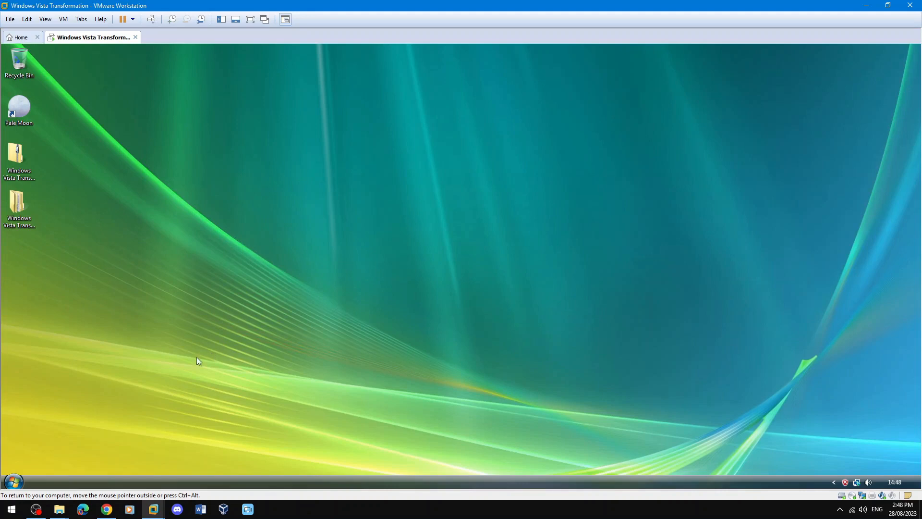
- Open the Quick Launch Directory text file from the inner Windows Vista Transformation Pack for Windows 7 x64 folder
double_click(22, 211)
double_click(480, 186)
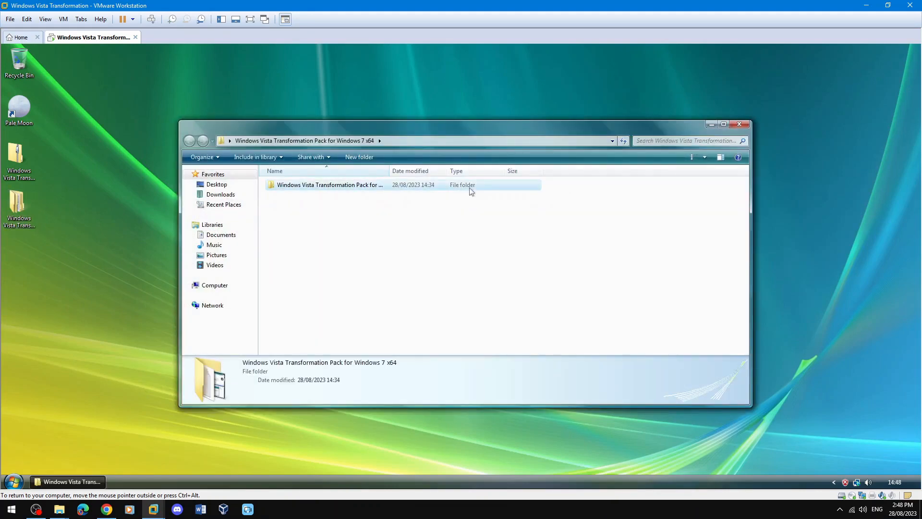
scroll(308, 331, "down", 3)
left_click(306, 331)
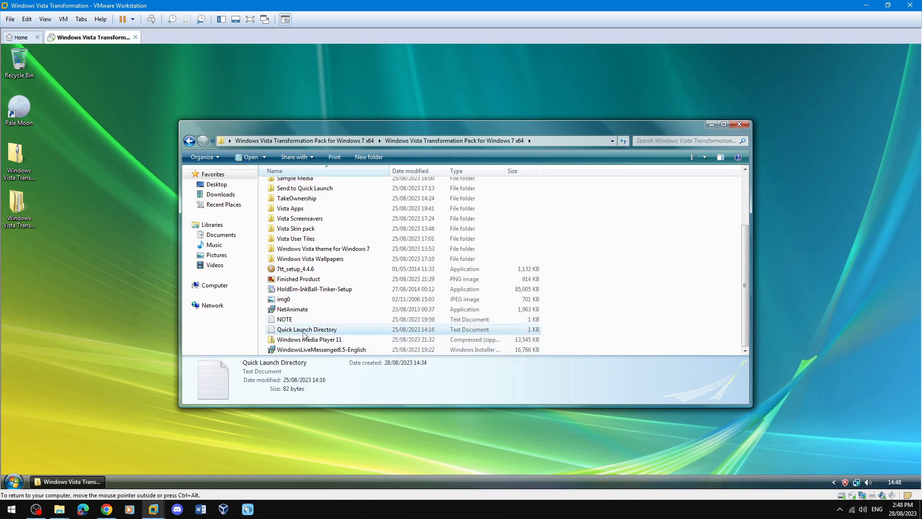
double_click(307, 329)
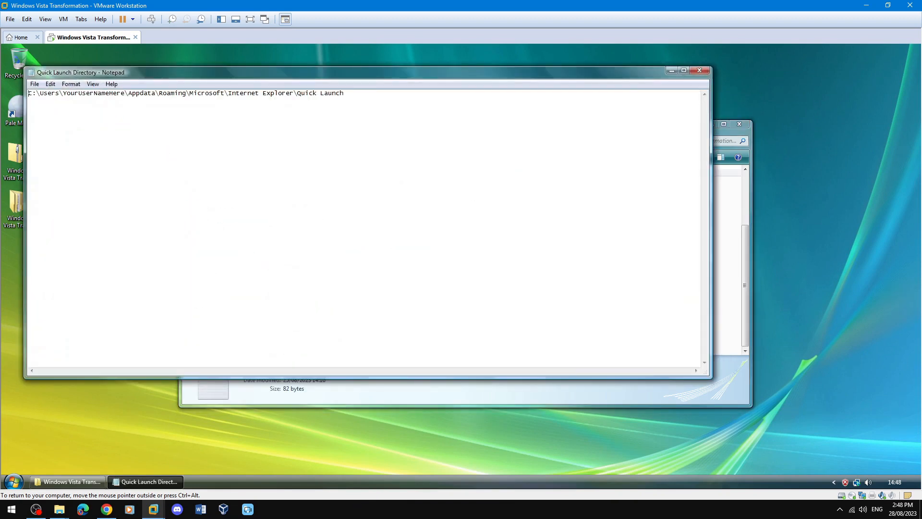
- Start adding a new taskbar toolbar and copy the Quick Launch path from the open text file
right_click(385, 479)
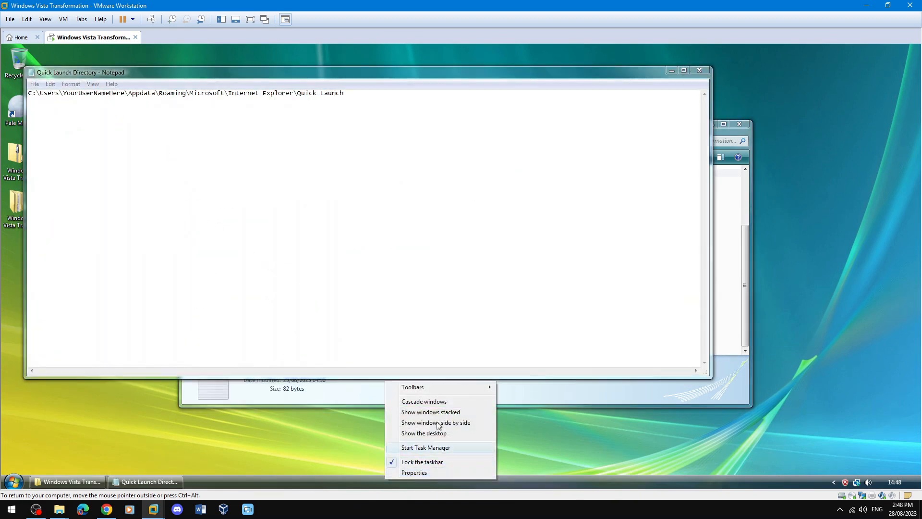
mouse_move(442, 387)
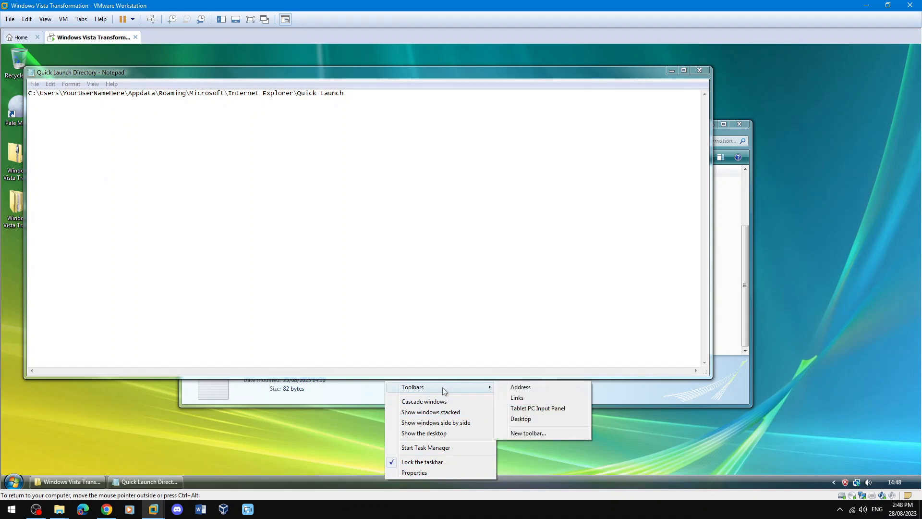
left_click(528, 433)
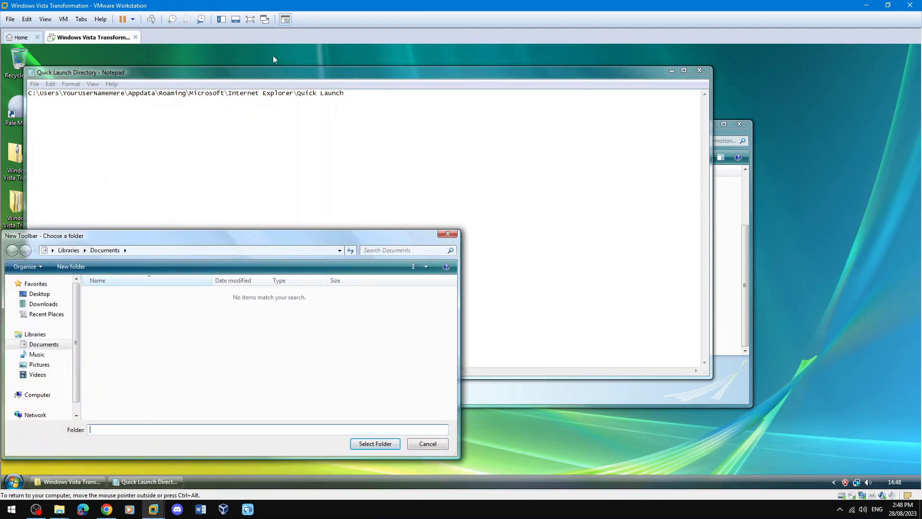
left_click(333, 75)
key("ctrl+a")
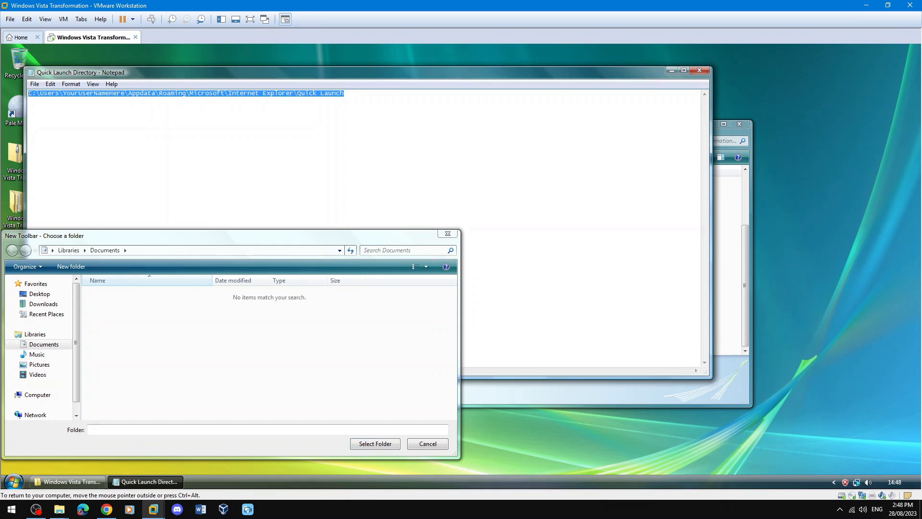
right_click(197, 94)
left_click(221, 125)
- Paste the path as the toolbar's folder, replace YourUserNameHere with Admin, and add the Quick Launch toolbar
left_click(234, 430)
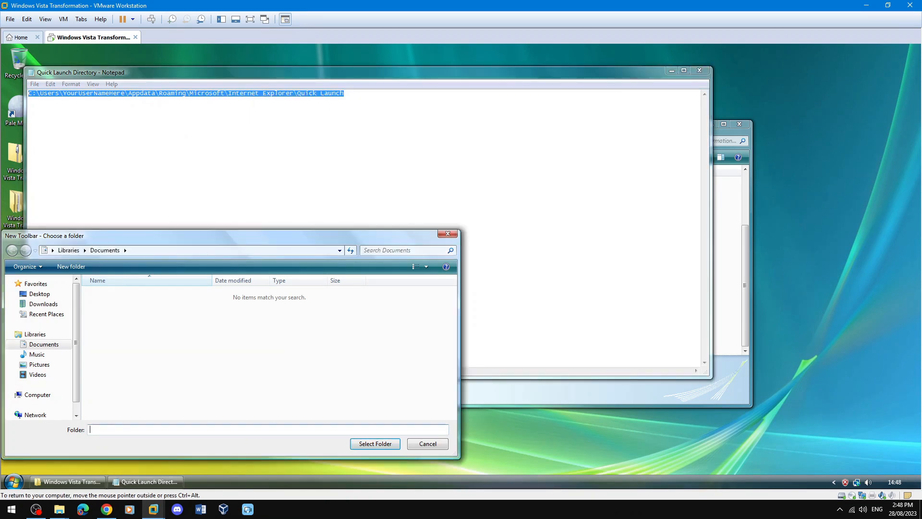
right_click(240, 430)
left_click(312, 338)
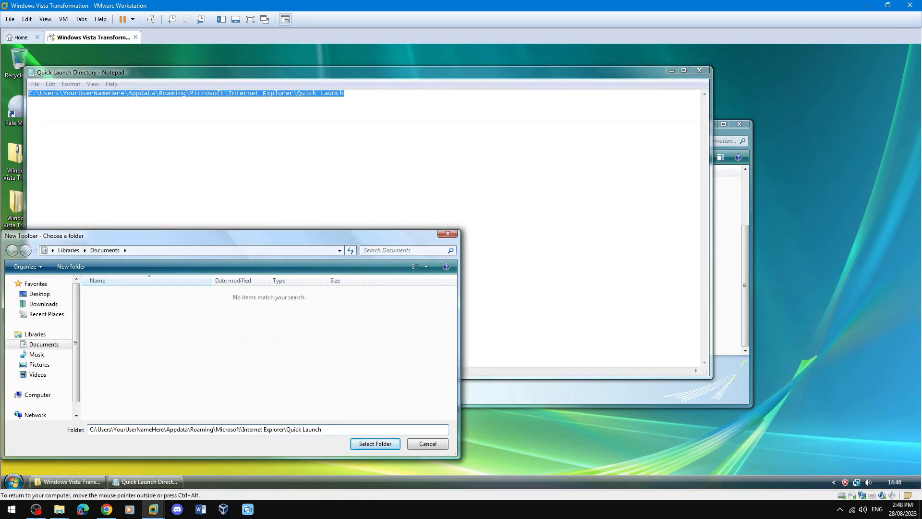
left_click_drag(165, 429, 113, 430)
key("BackSpace")
type("Admin")
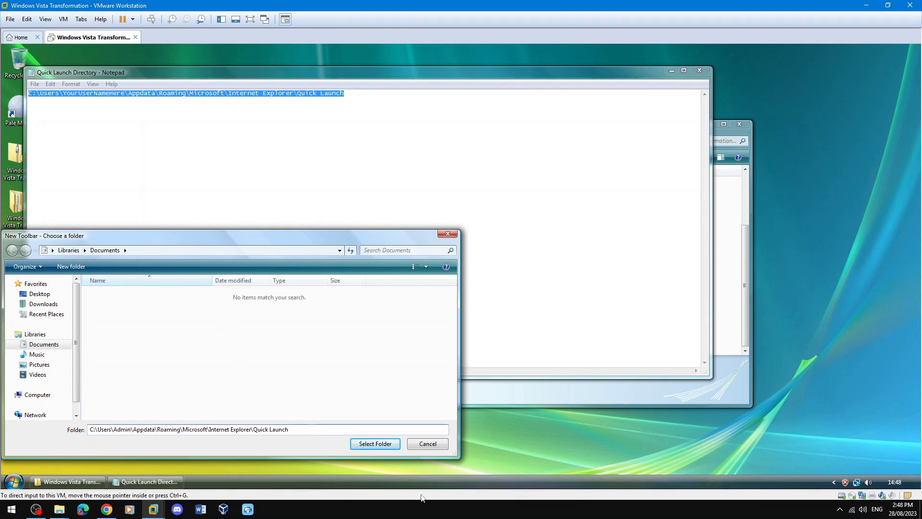
left_click(375, 443)
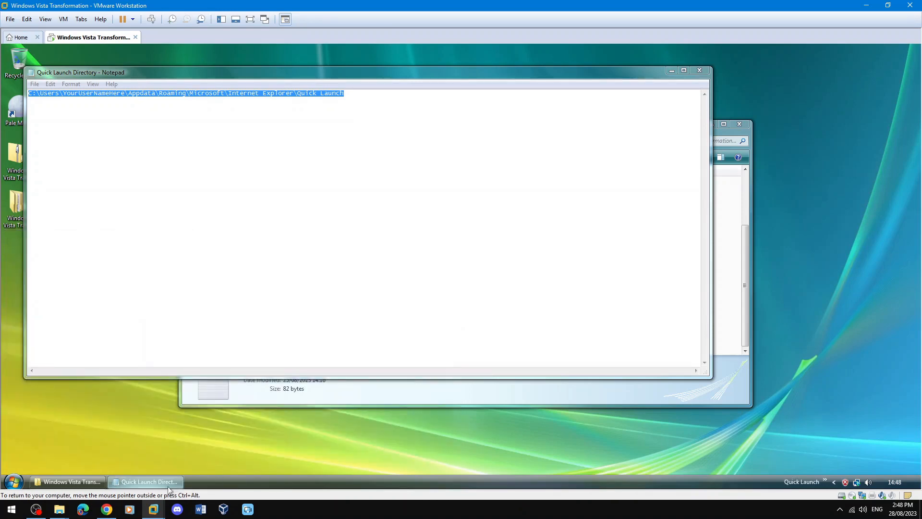
- Unlock the taskbar and move the Quick Launch toolbar next to the Start button, before the window buttons
right_click(741, 484)
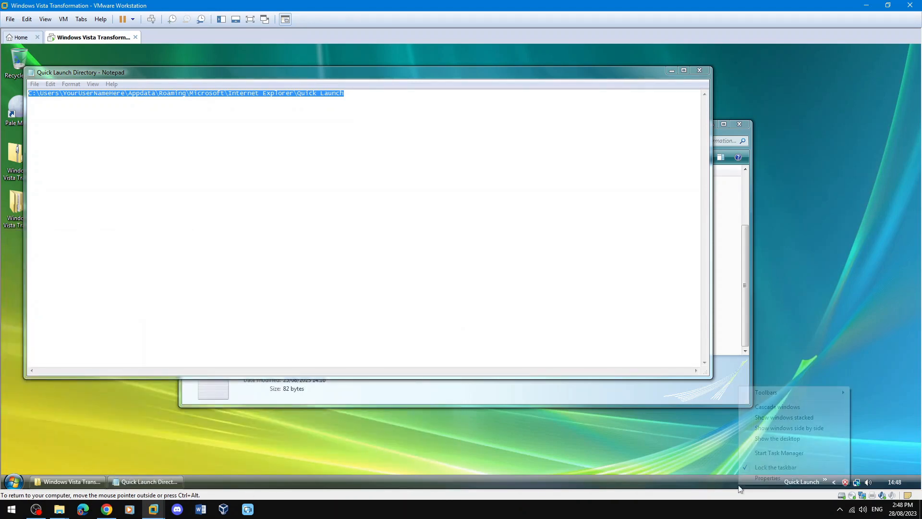
left_click(776, 468)
left_click_drag(784, 482, 350, 483)
- Hide the Quick Launch toolbar's title and text, and shrink it to fit its three icons
right_click(44, 481)
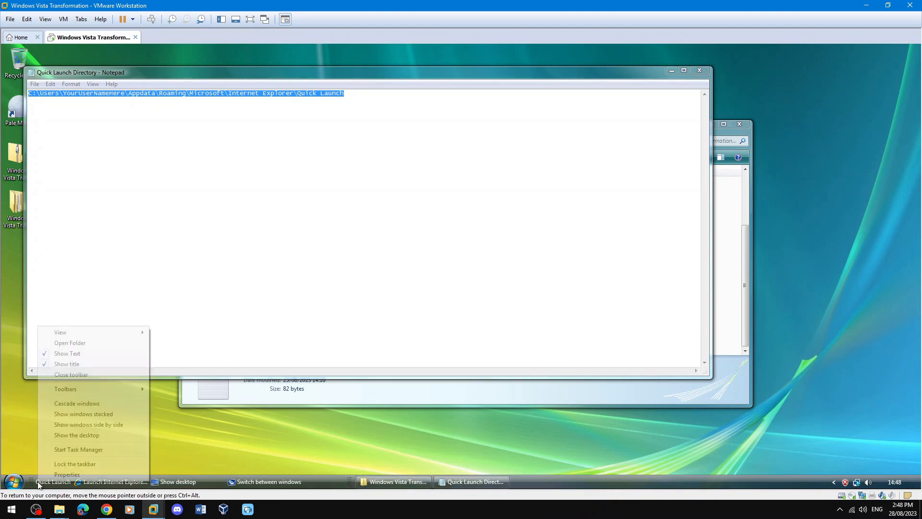
left_click(96, 364)
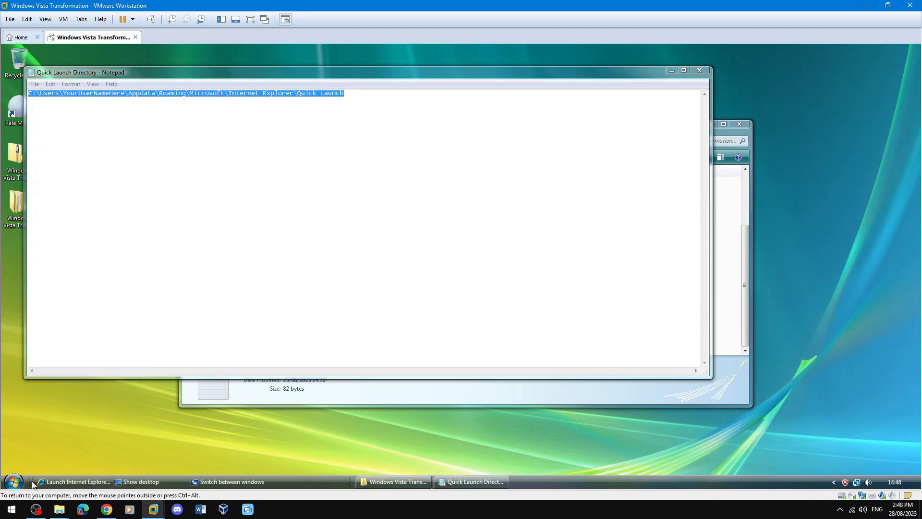
right_click(31, 481)
left_click(76, 355)
left_click_drag(348, 483, 79, 484)
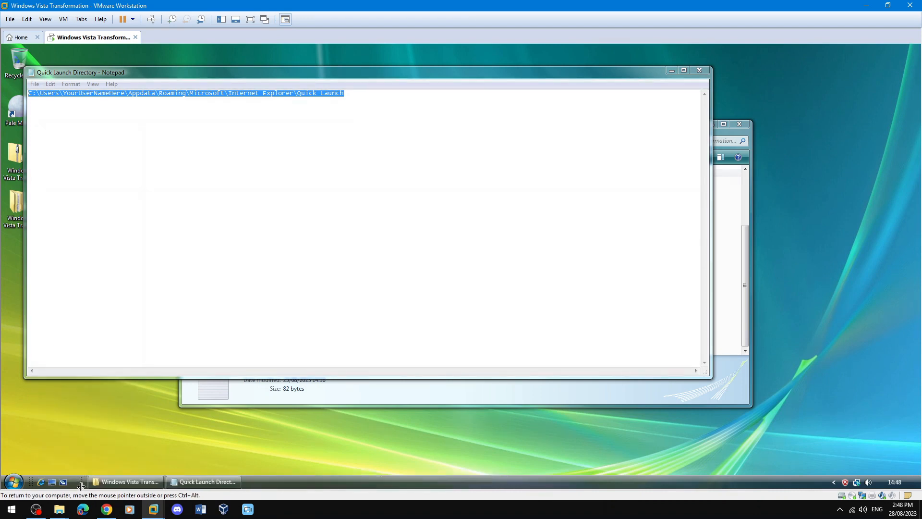
- Lock the taskbar, close the Quick Launch Directory text file and return to the start of the transformation pack folder
right_click(310, 477)
left_click(355, 460)
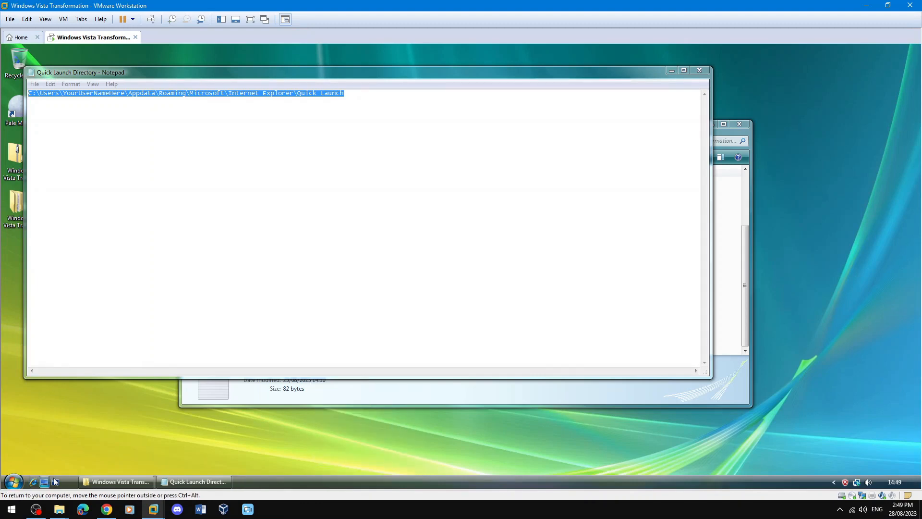
left_click(700, 71)
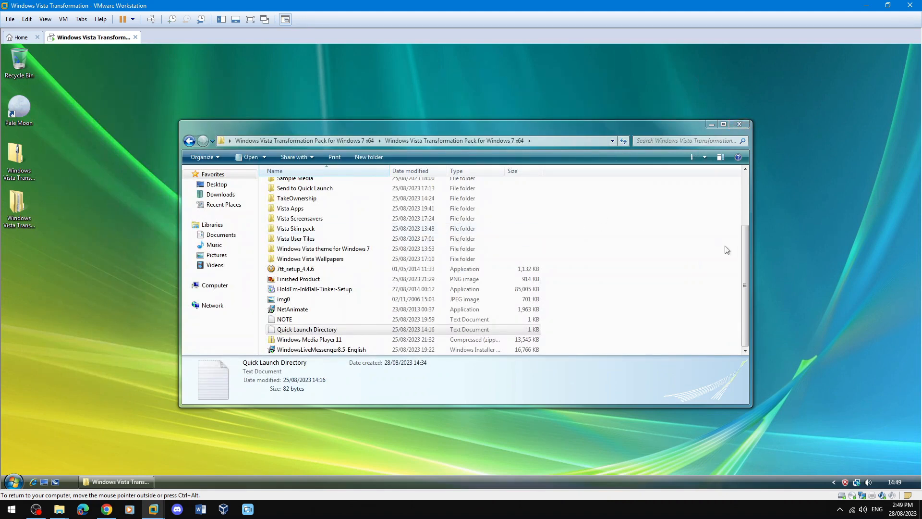
left_click_drag(748, 233, 751, 176)
left_click(711, 278)
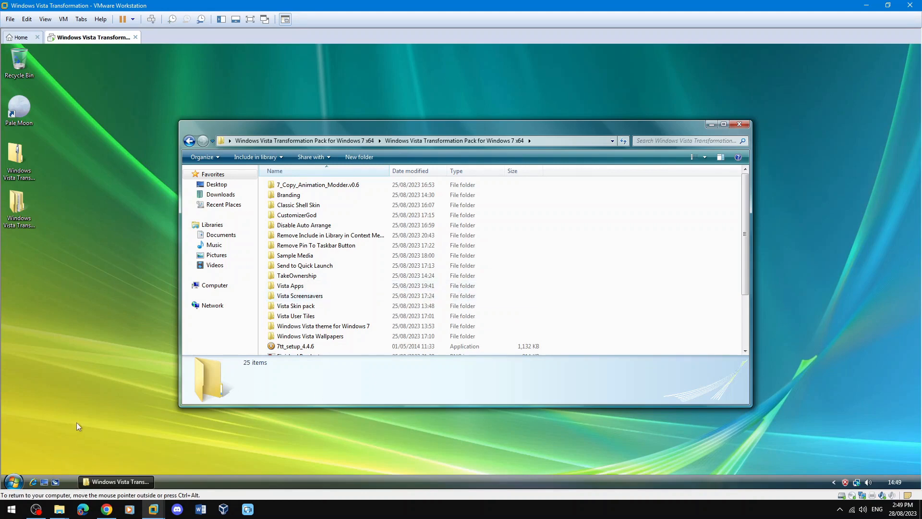
- Run winver to view the About Windows information and close it
key("super+r")
type("winve")
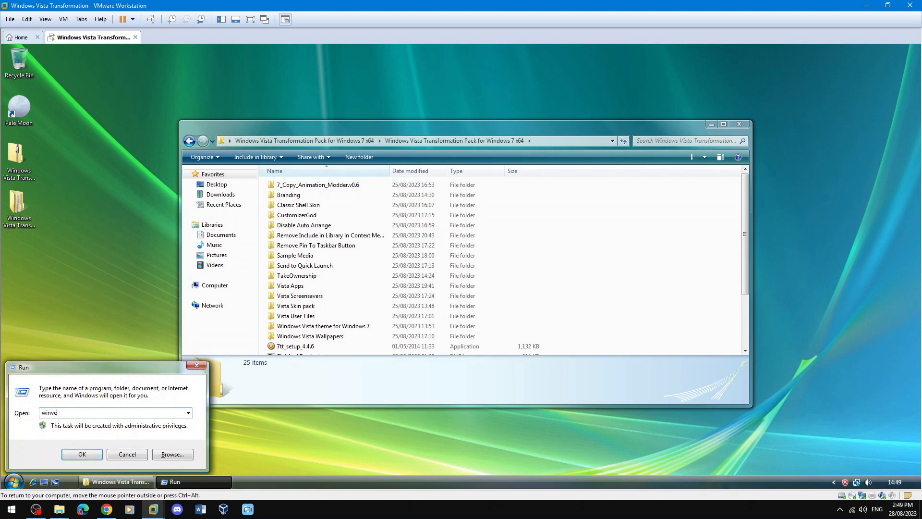
type("r")
key("Return")
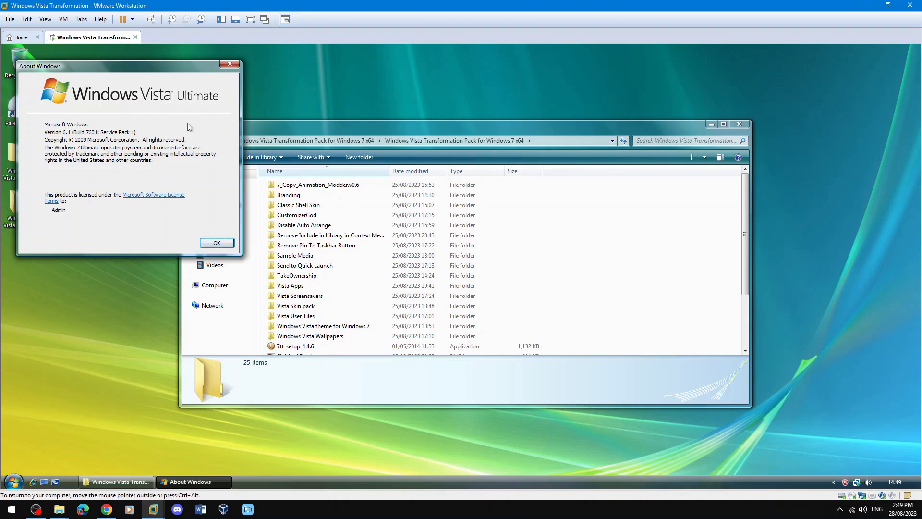
left_click(211, 244)
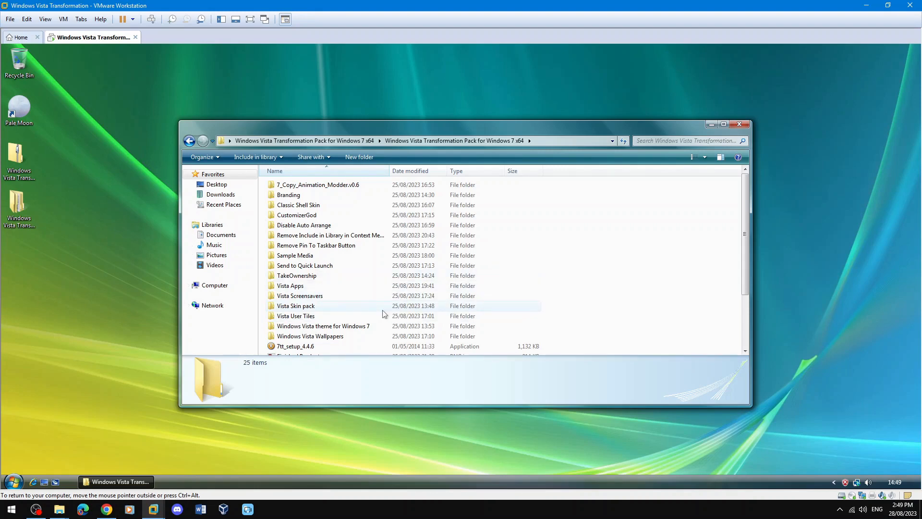
- Merge InstallTakeOwnership from the pack's TakeOwnership folder into the registry
scroll(385, 279, "down", 1)
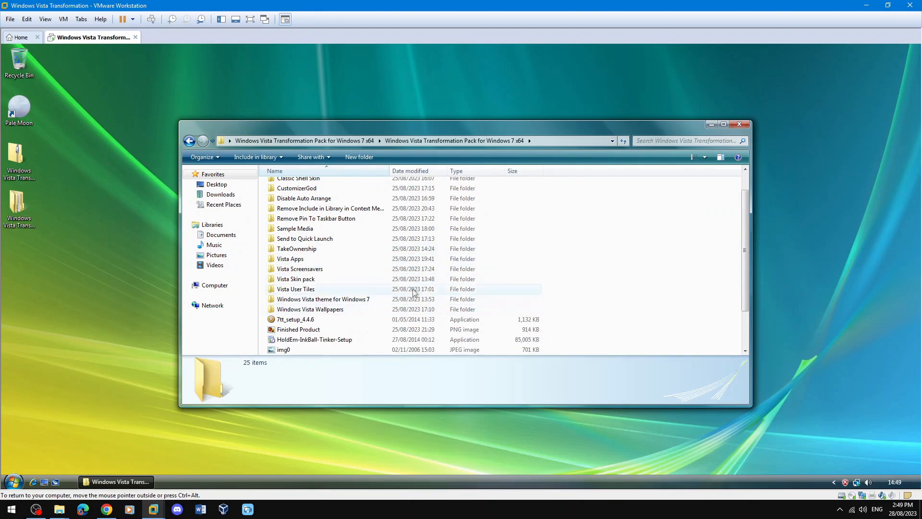
double_click(340, 243)
left_click(307, 188)
double_click(306, 186)
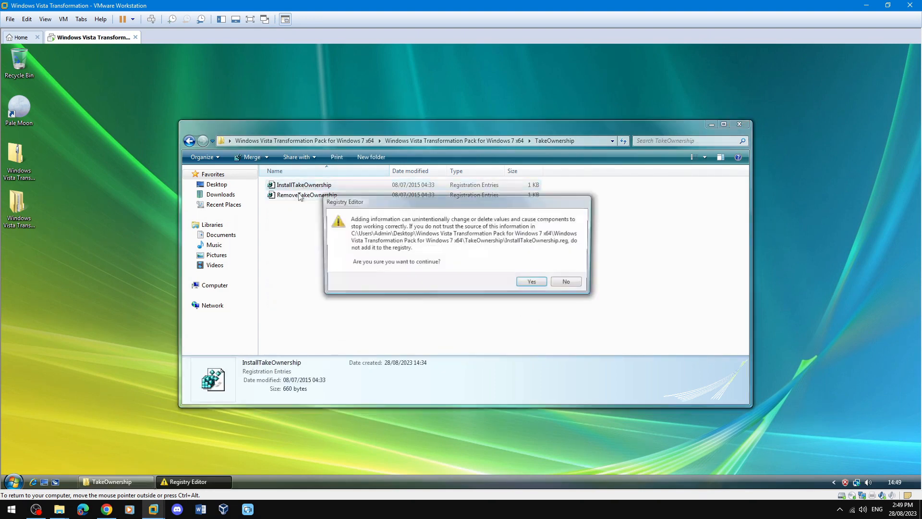
left_click(533, 283)
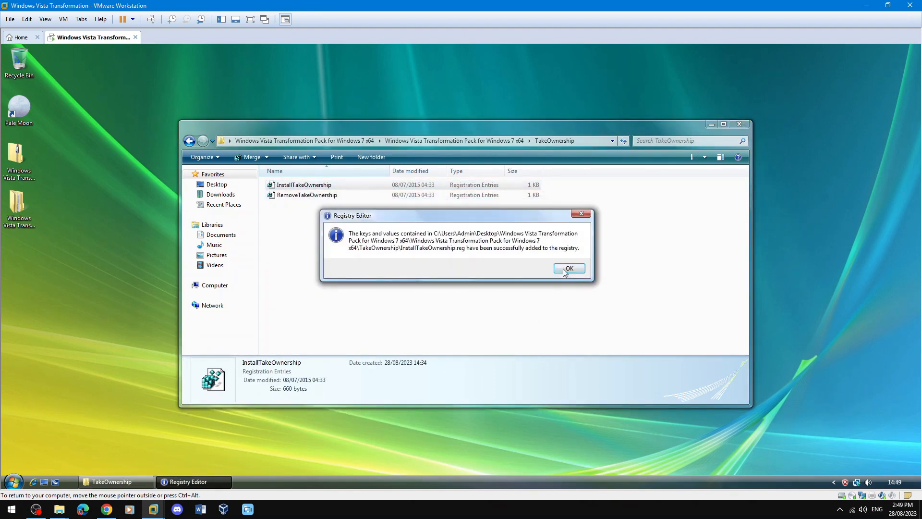
left_click(569, 270)
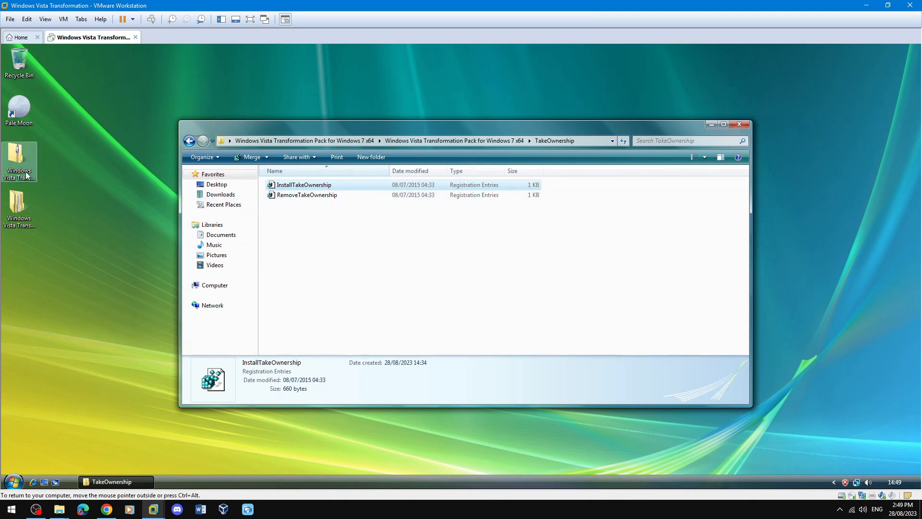
- Check which of the desktop items offer the Take Ownership command
right_click(22, 207)
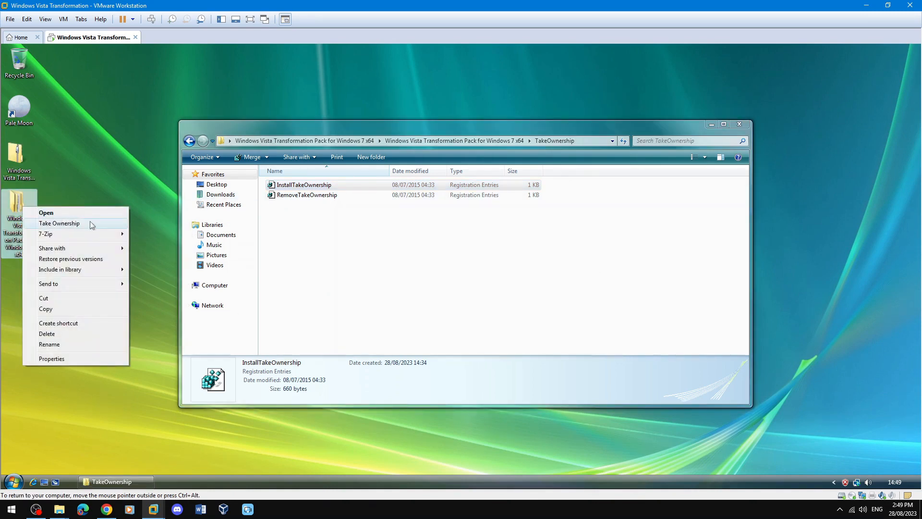
left_click(88, 222)
right_click(18, 59)
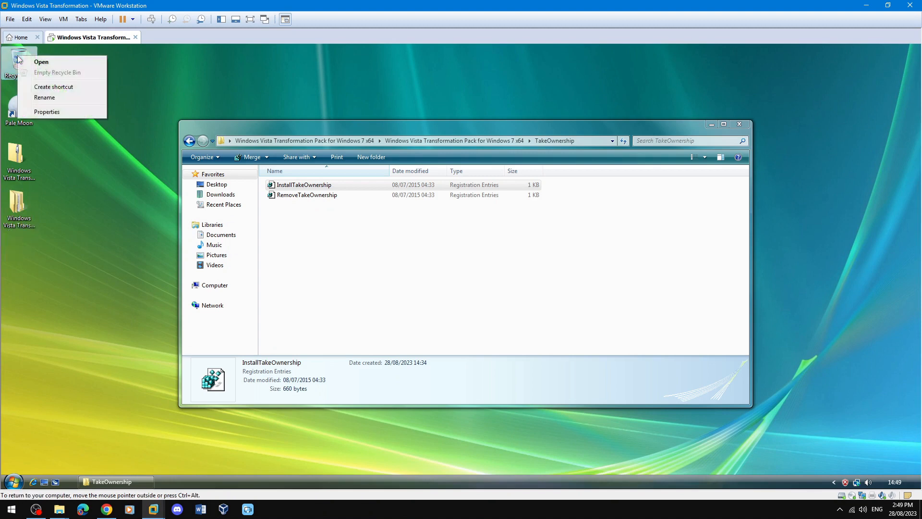
left_click(18, 110)
right_click(19, 112)
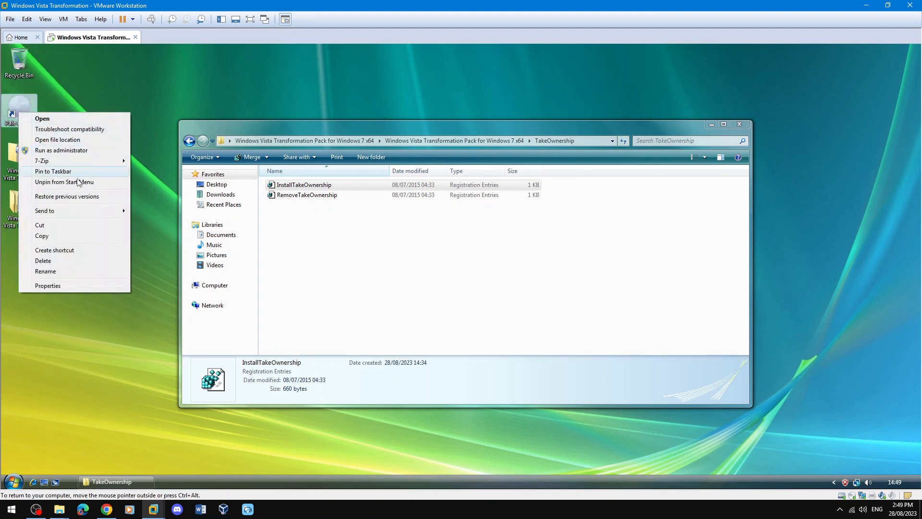
left_click(119, 86)
right_click(25, 145)
left_click(92, 112)
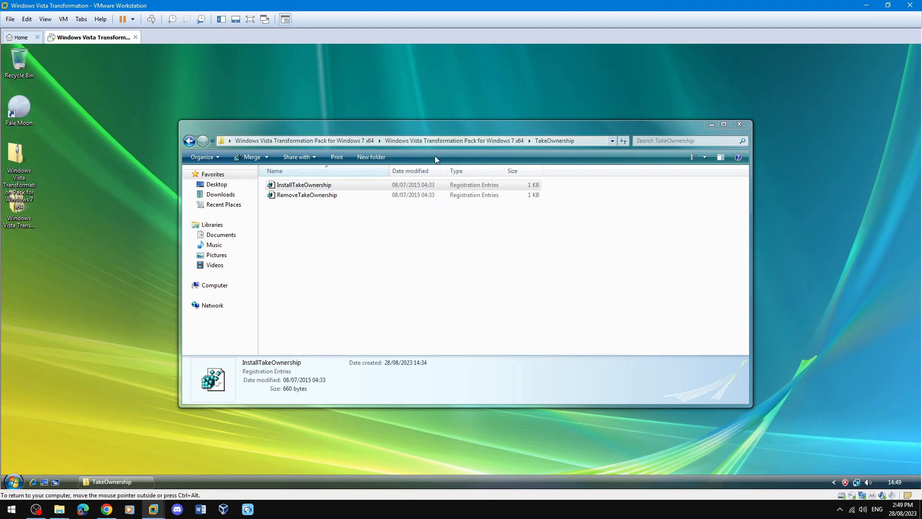
- Look inside the transformation pack's Branding folder and copy the inner Branding folder that contains Basebrd and ShellBrd
left_click(458, 143)
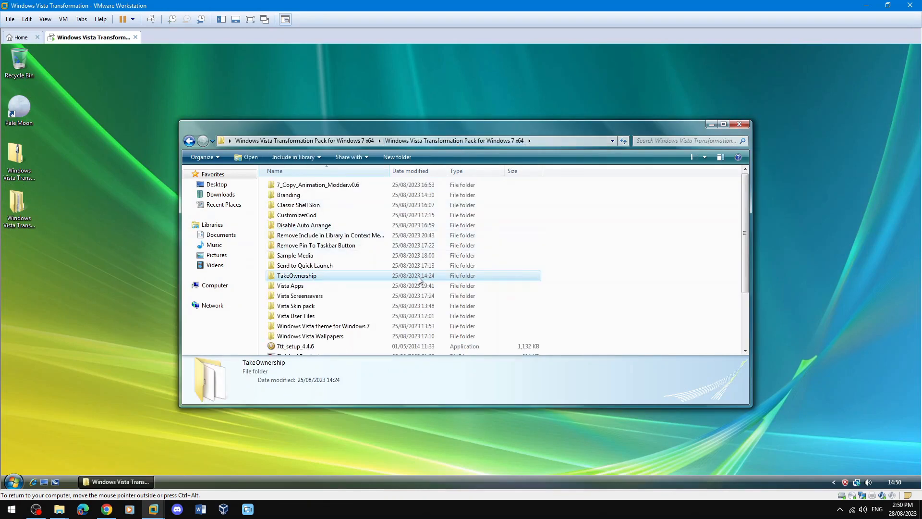
double_click(329, 196)
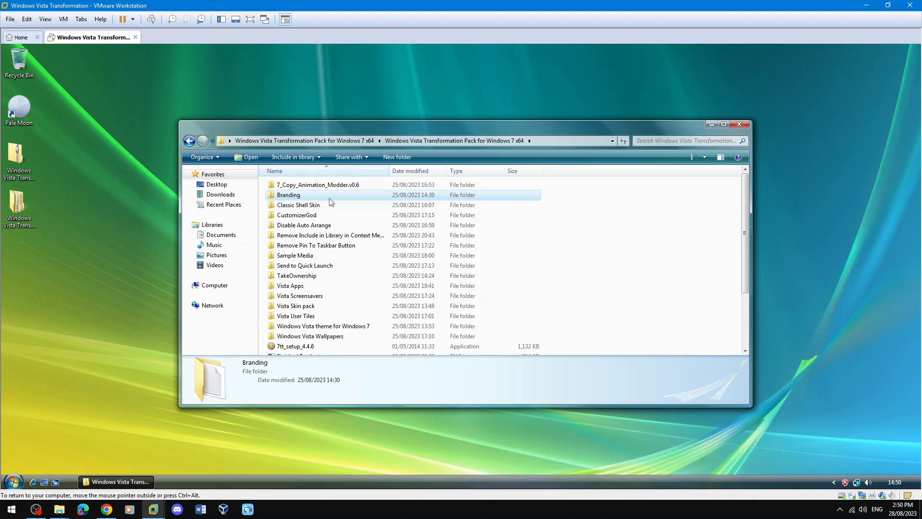
left_click(326, 186)
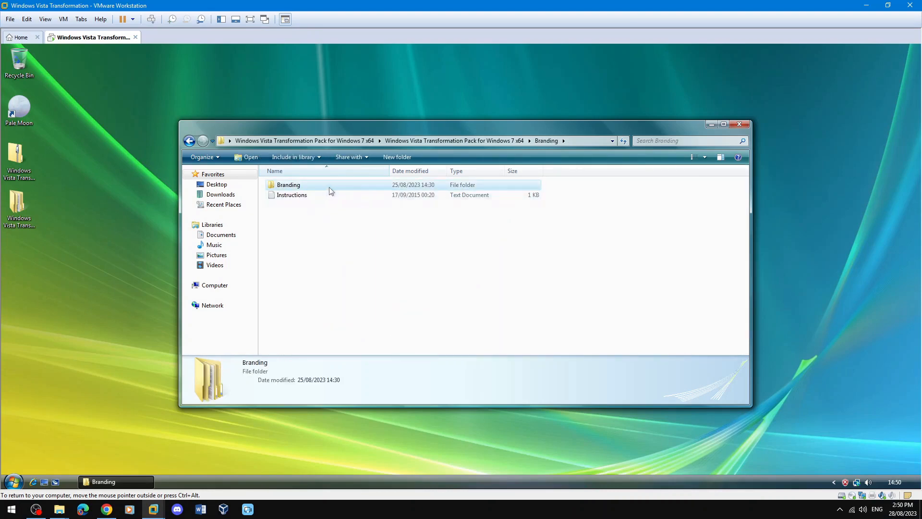
double_click(345, 189)
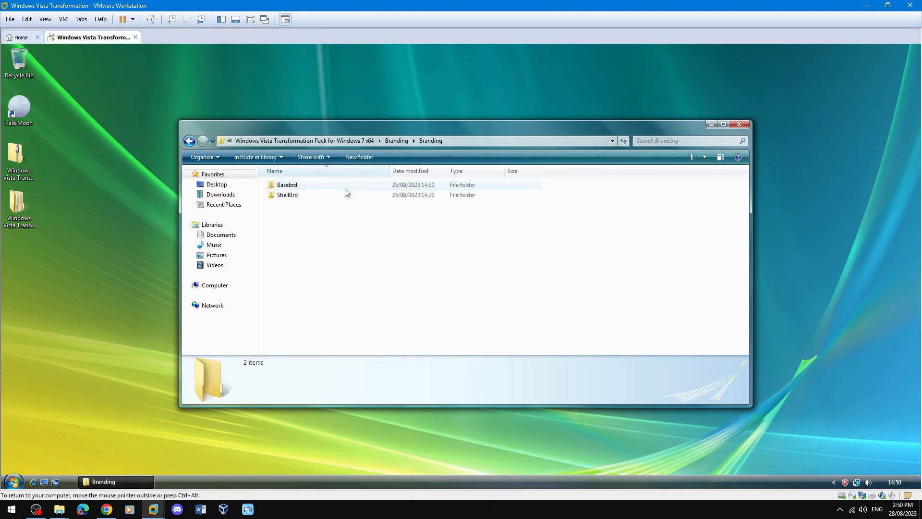
left_click(188, 141)
right_click(287, 184)
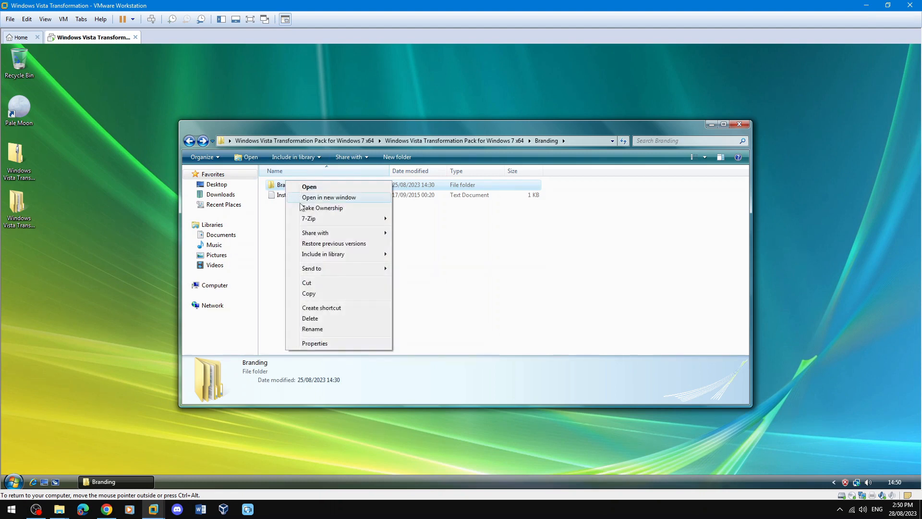
left_click(301, 294)
- Open C:\Windows in a separate Explorer window and move it so the pack's Branding window stays partly visible
right_click(221, 284)
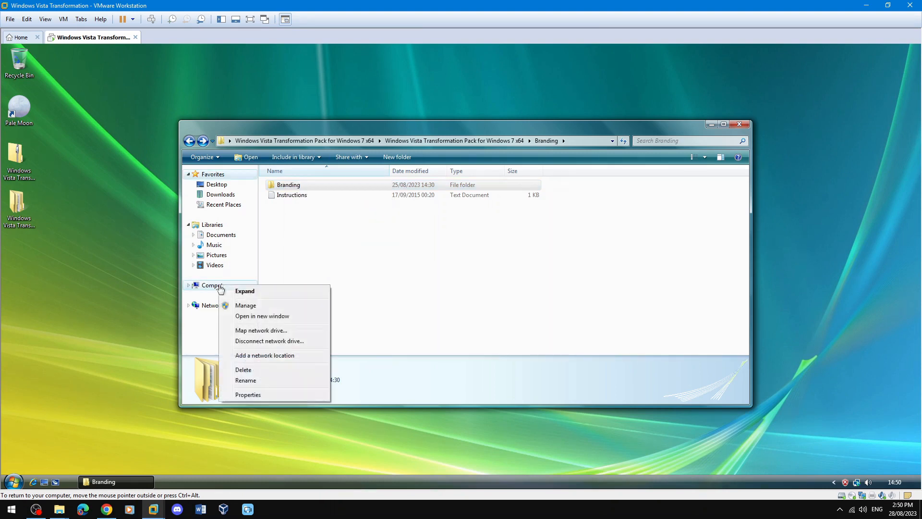
left_click(267, 313)
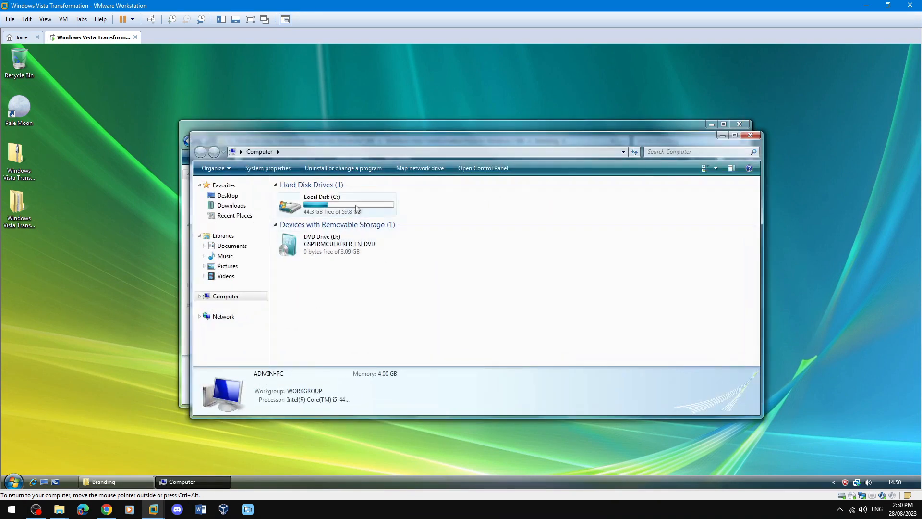
double_click(304, 199)
double_click(335, 235)
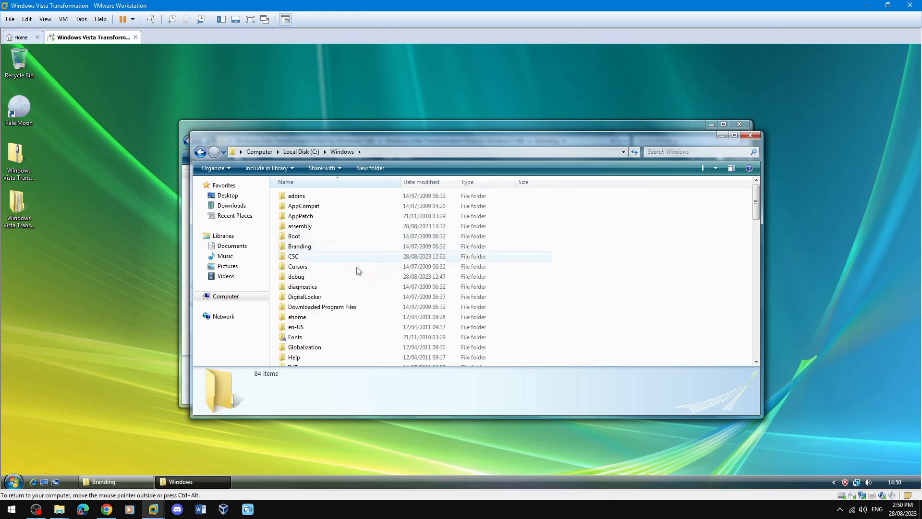
left_click_drag(604, 139, 557, 189)
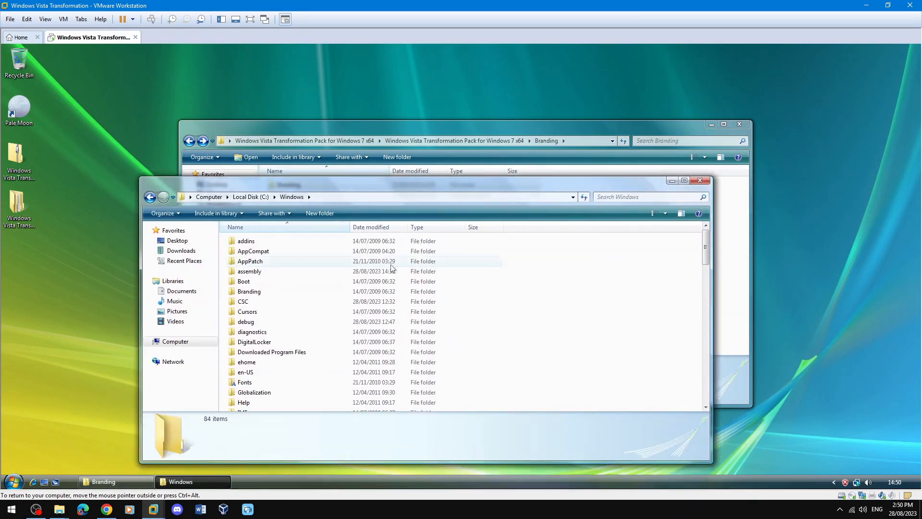
left_click(296, 295)
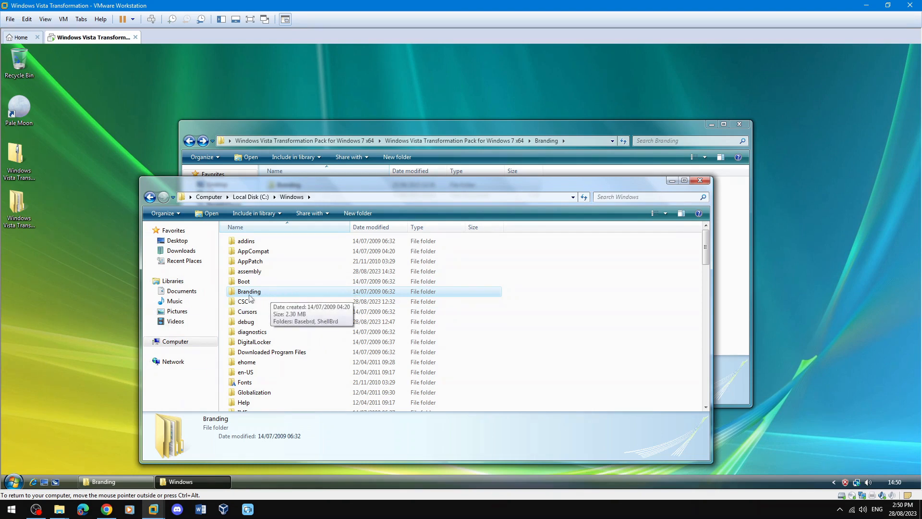
right_click(282, 295)
left_click(327, 454)
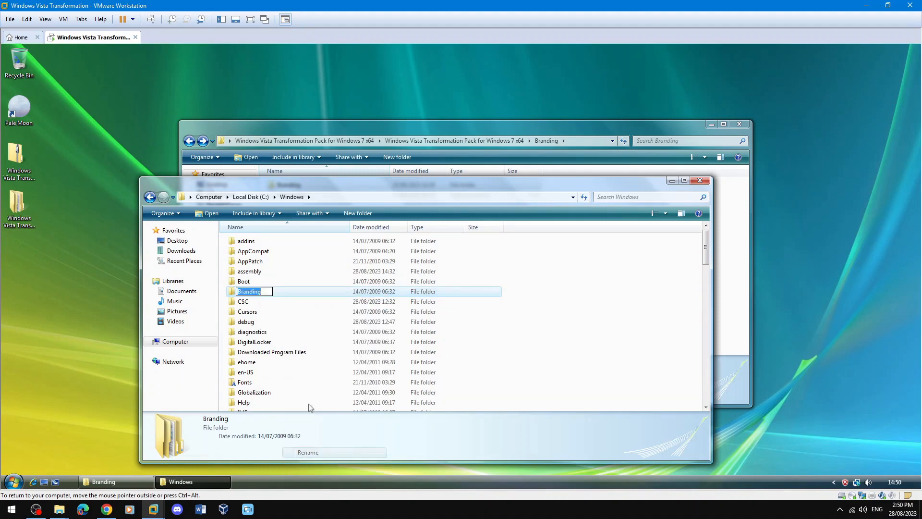
key("End")
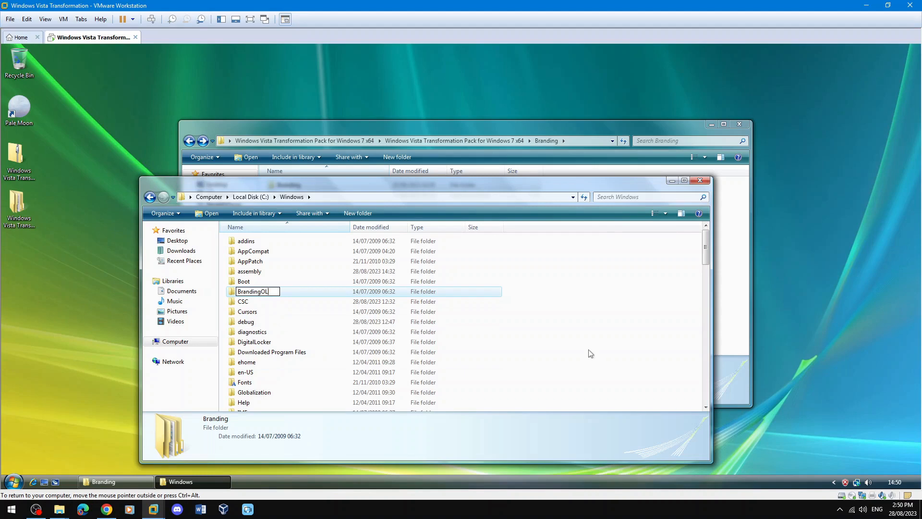
key("Escape")
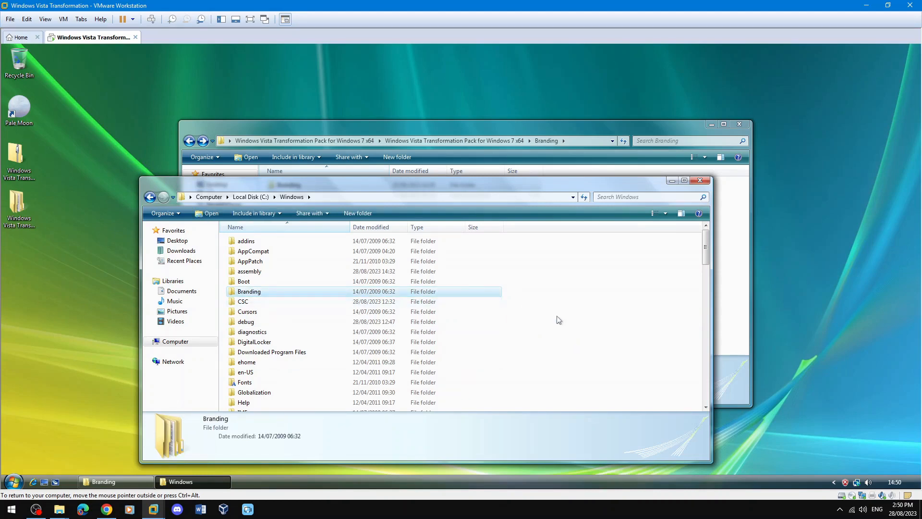
- Take ownership of the Branding folder in C:\Windows
right_click(568, 317)
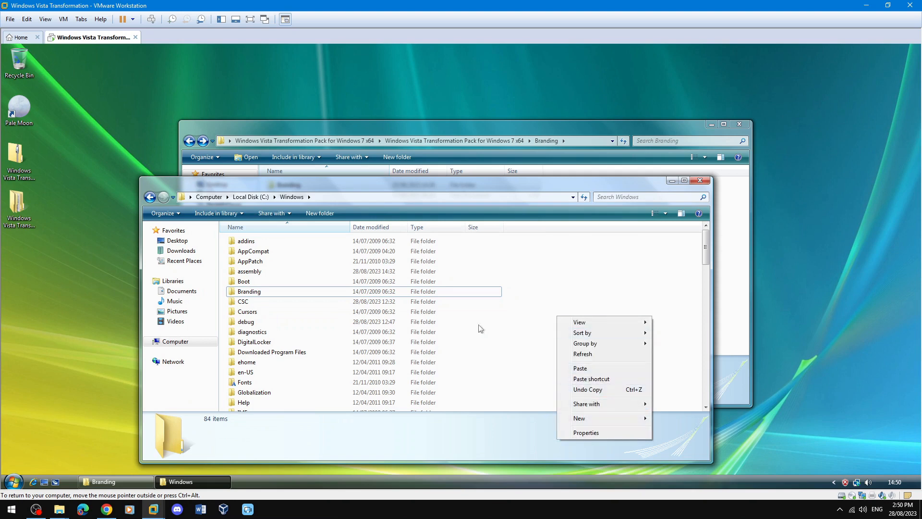
right_click(468, 292)
left_click(503, 320)
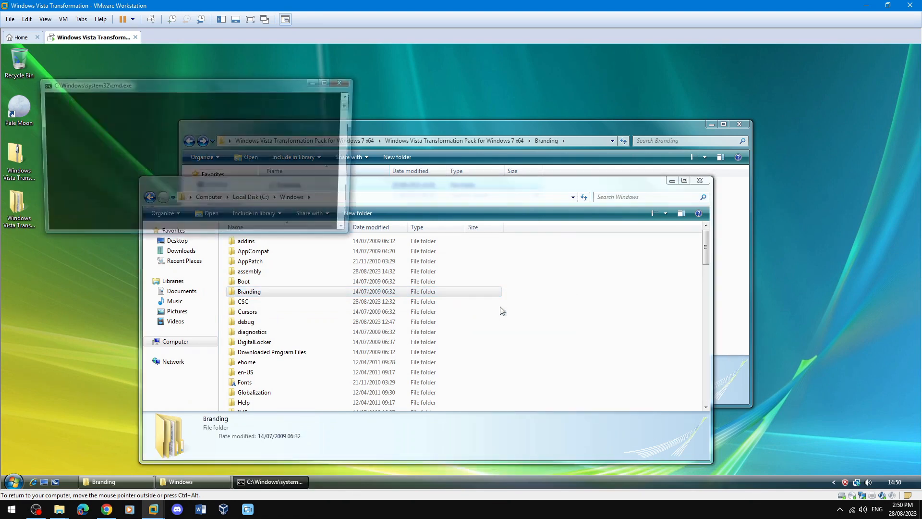
- Paste the pack's Branding folder into C:\Windows, merging the existing folders and replacing basebrd.dll, shellbrd.dll and basebrd.dll.mui
right_click(587, 306)
left_click(637, 359)
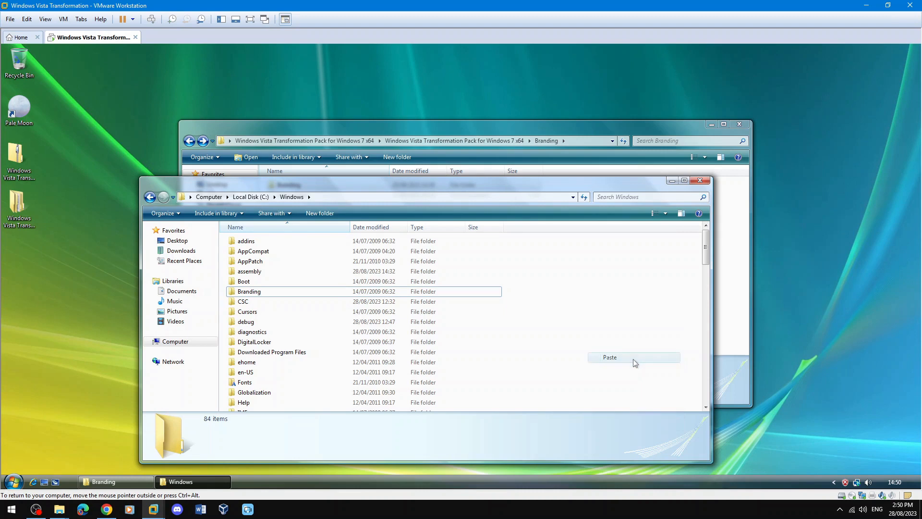
left_click(507, 362)
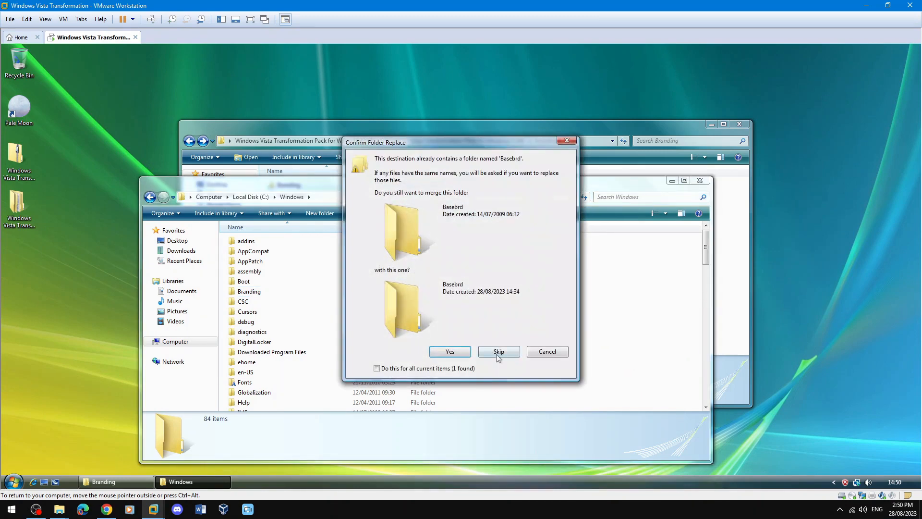
left_click(464, 356)
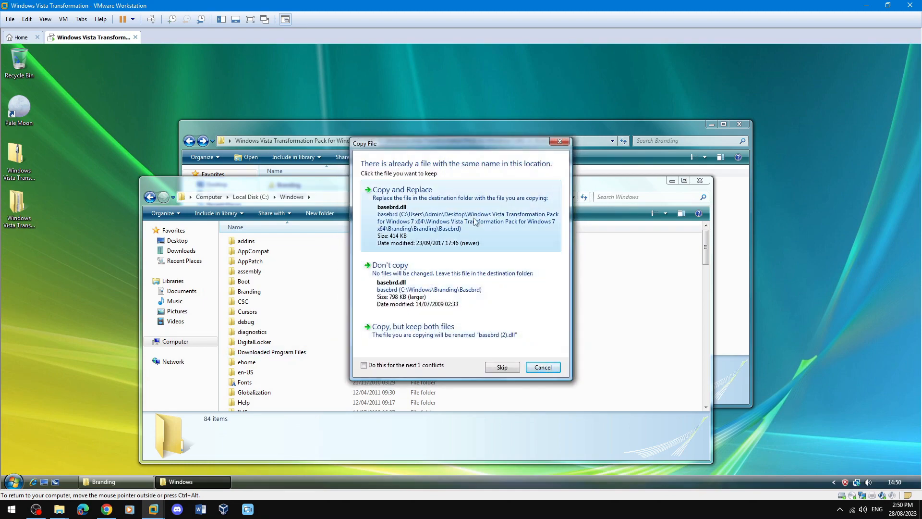
left_click(459, 242)
left_click(456, 356)
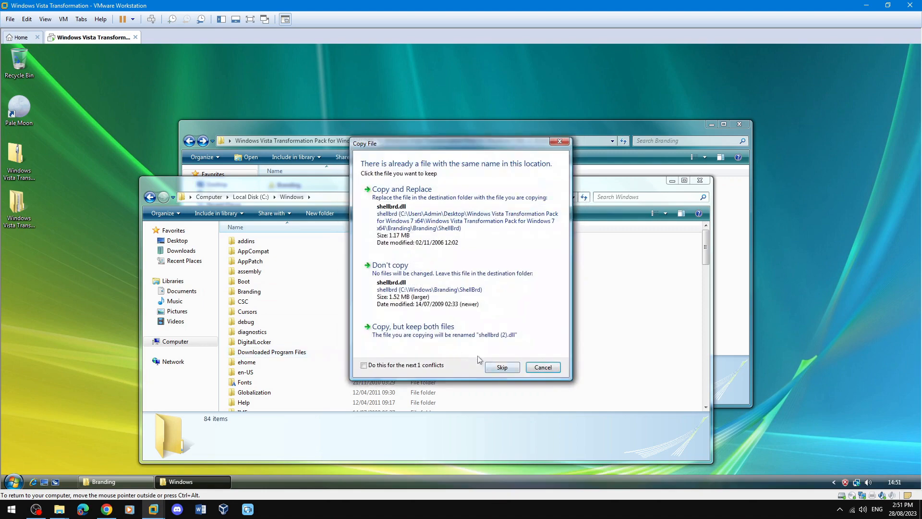
left_click(447, 225)
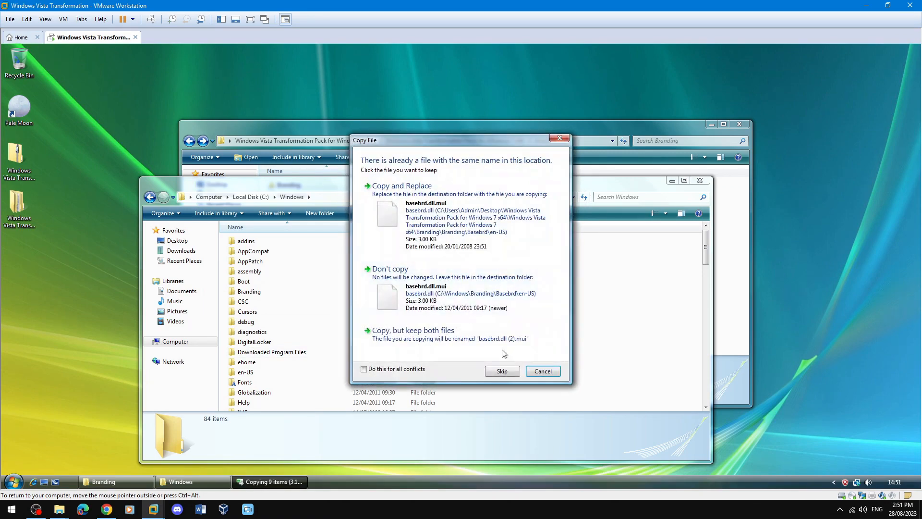
left_click(484, 230)
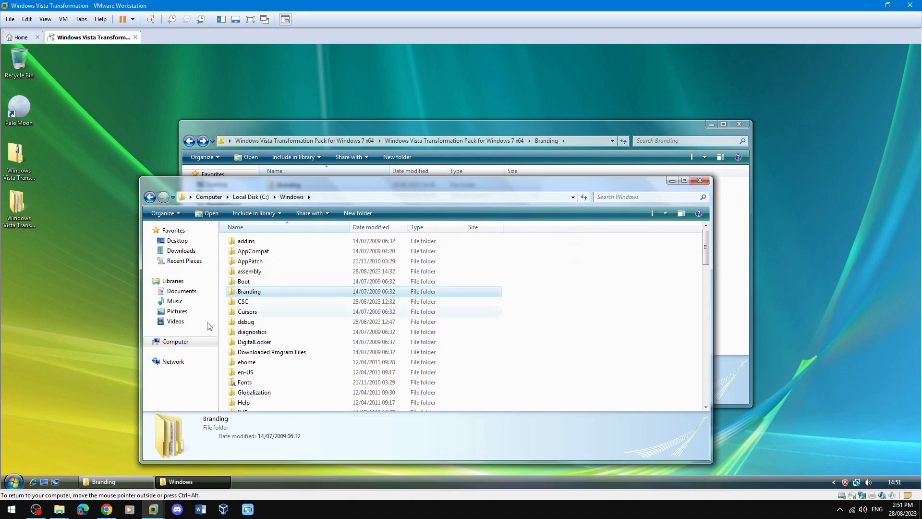
- Run winver to check the version branding in the About Windows dialog, and close the dialog
left_click(115, 310)
key("super+r")
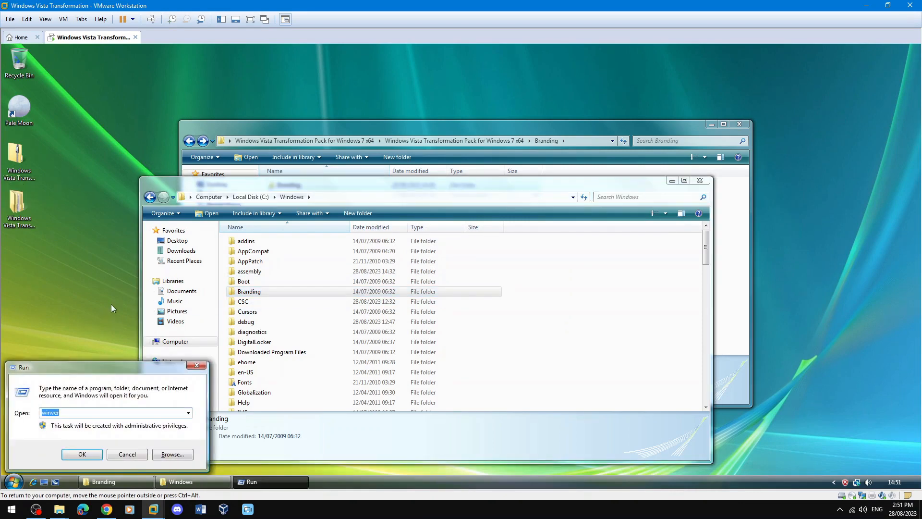
key("Return")
left_click_drag(137, 66, 234, 75)
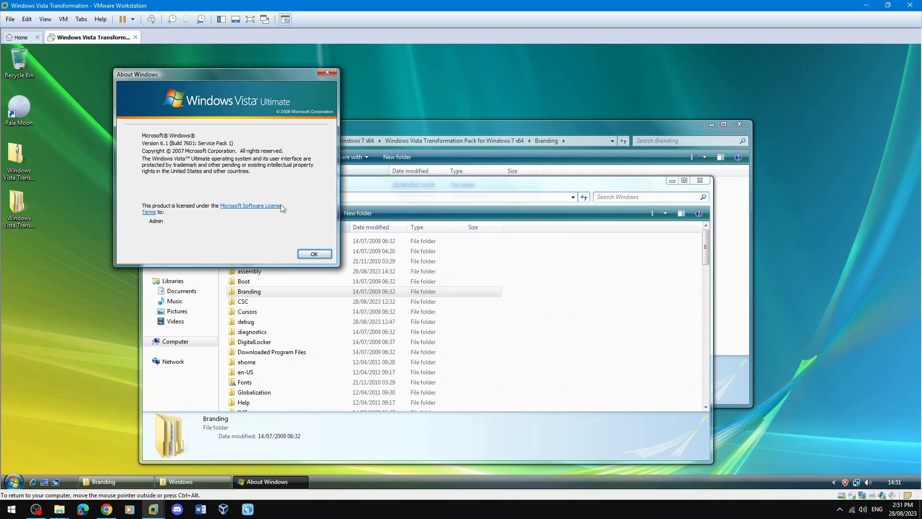
left_click(315, 254)
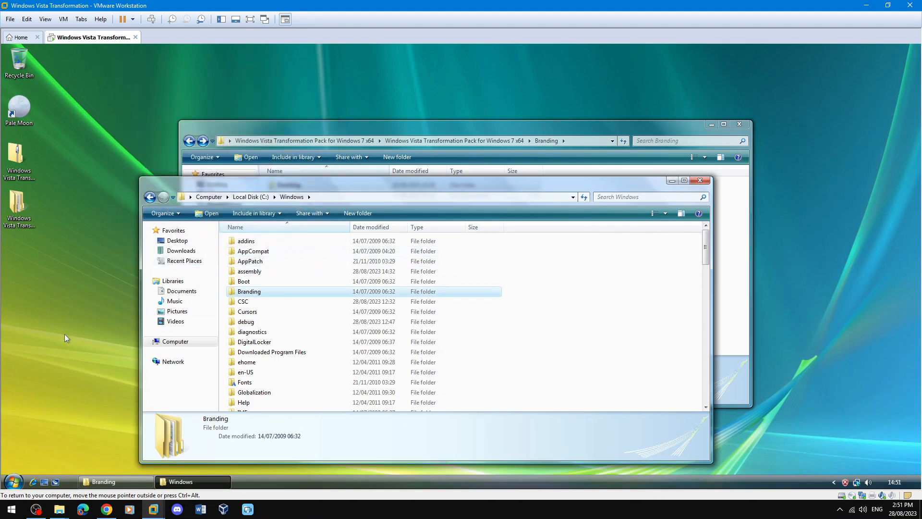
- Close the C:\Windows folder window and return to the transformation pack's main folder
left_click(703, 181)
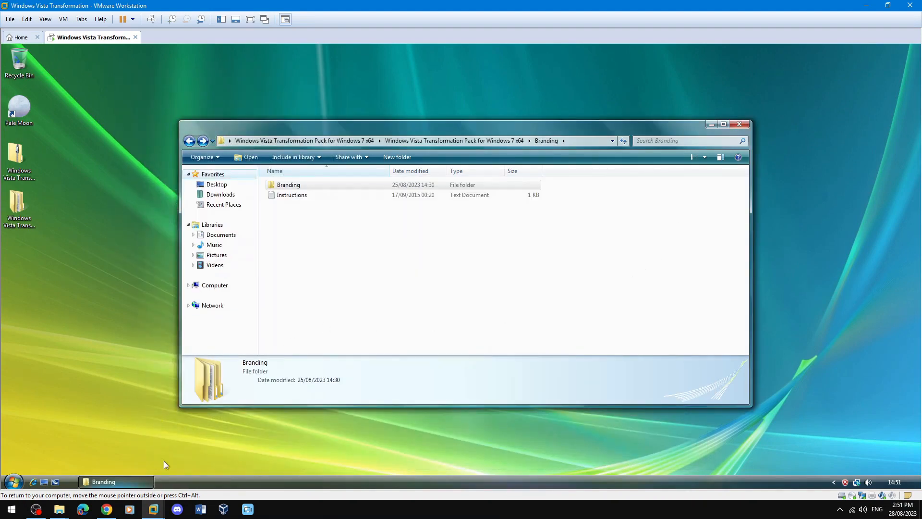
left_click(446, 140)
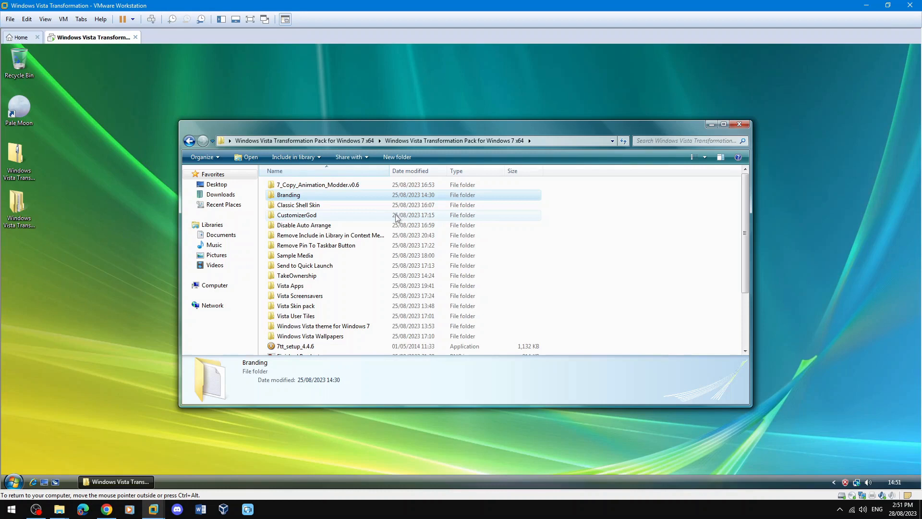
- Open the Computer properties to check the Windows edition and logo, and close the System window
left_click(13, 481)
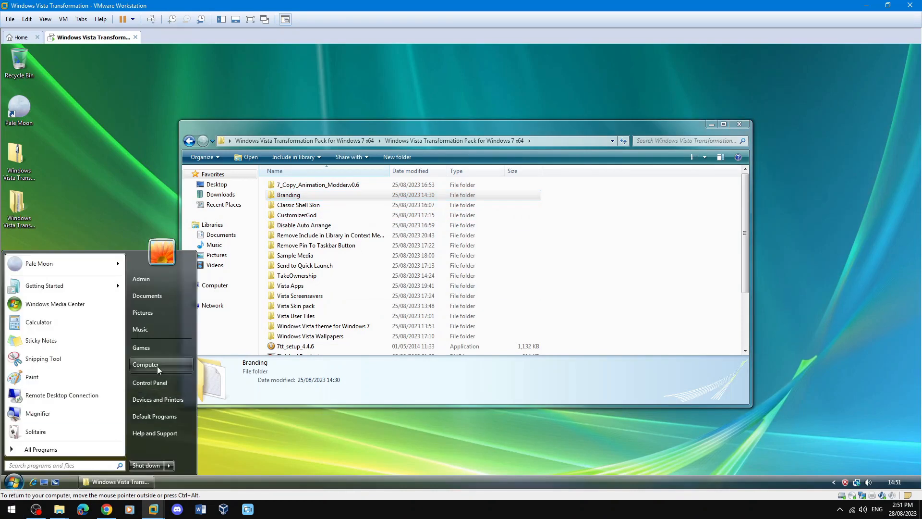
right_click(157, 366)
left_click(185, 450)
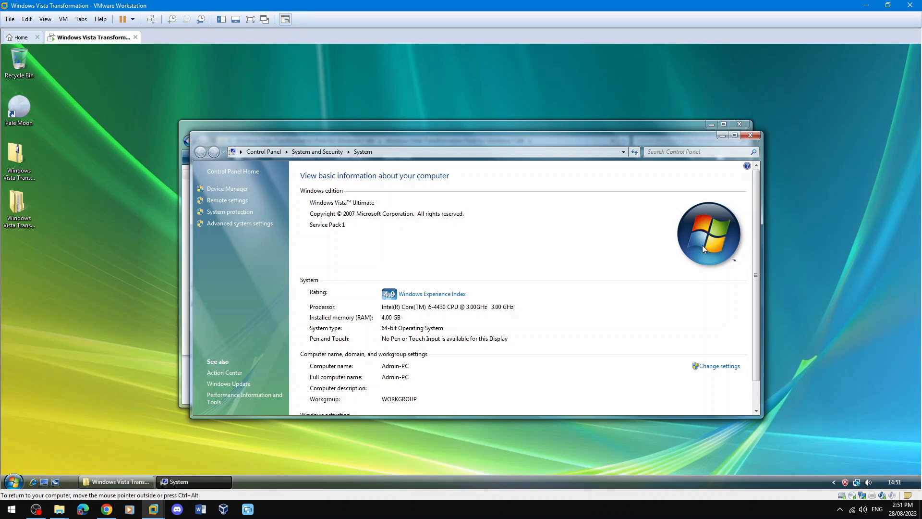
left_click(749, 135)
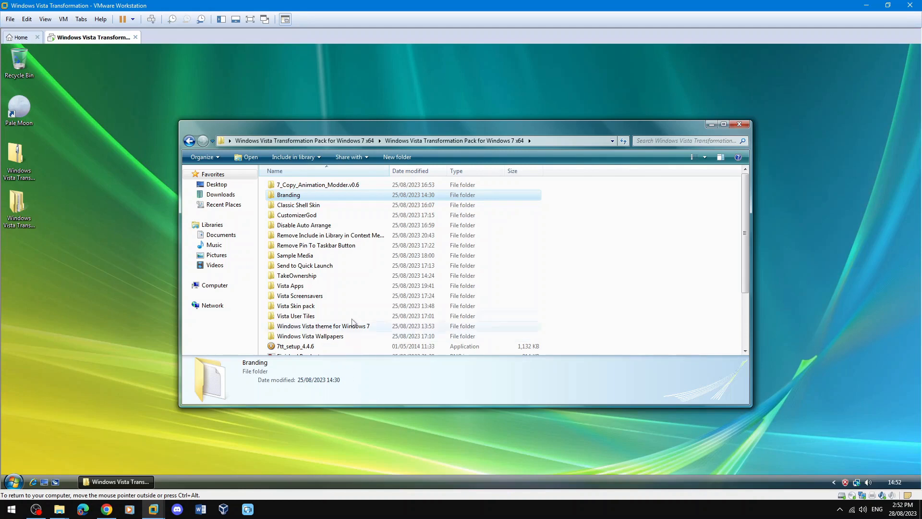
- Open the pack's CustomizerGod folder and launch the CustomizerGod application
left_click(331, 217)
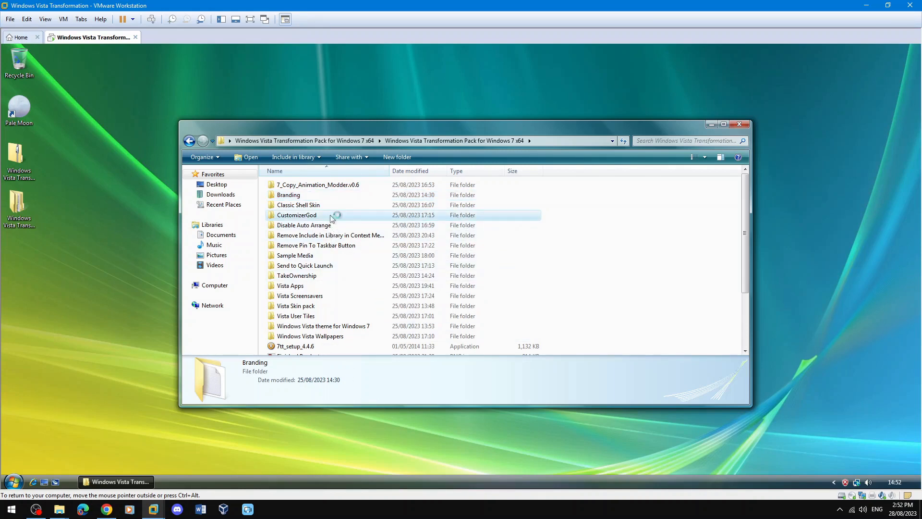
double_click(330, 217)
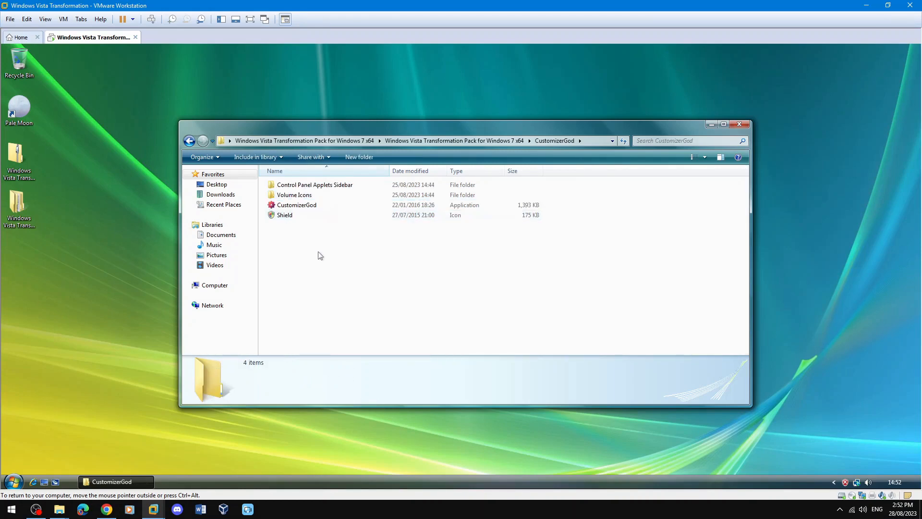
left_click(319, 207)
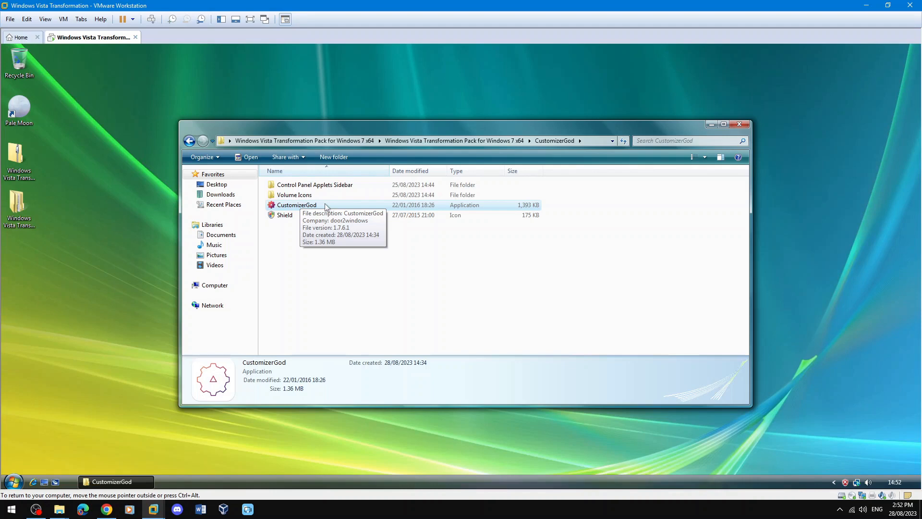
double_click(326, 206)
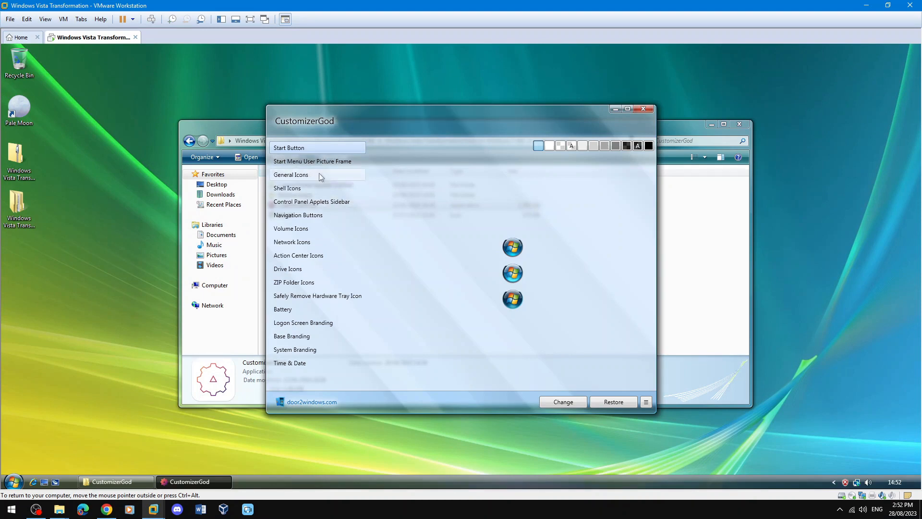
- Replace the blue and yellow shield in General Icons with the Shield icon file from the CustomizerGod folder
left_click(304, 176)
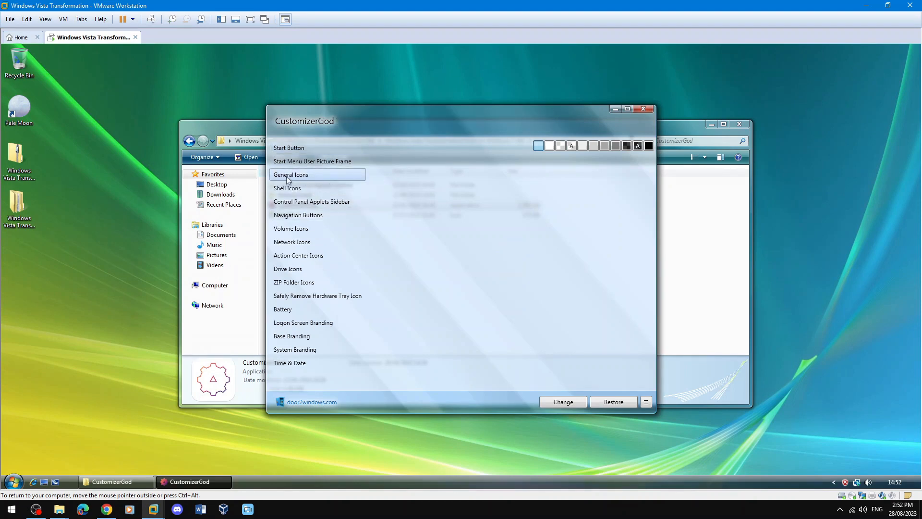
left_click(411, 298)
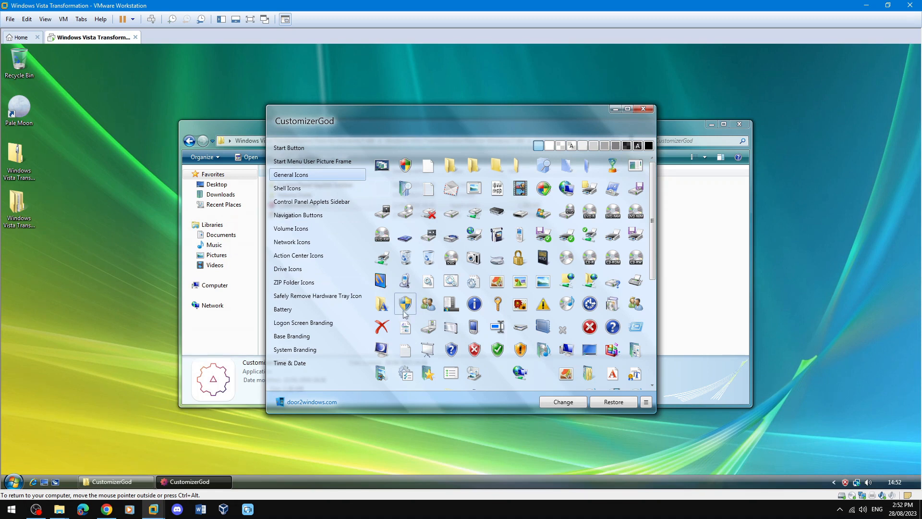
left_click(560, 402)
left_click(383, 192)
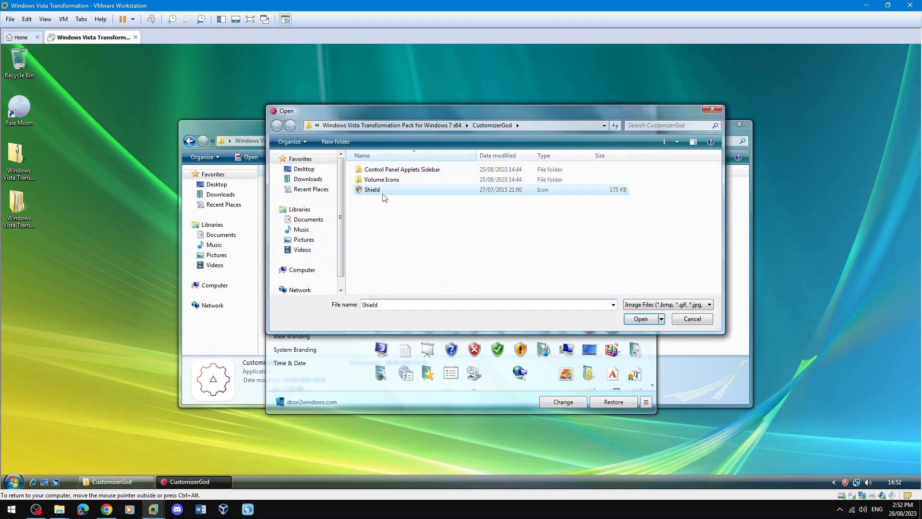
double_click(433, 190)
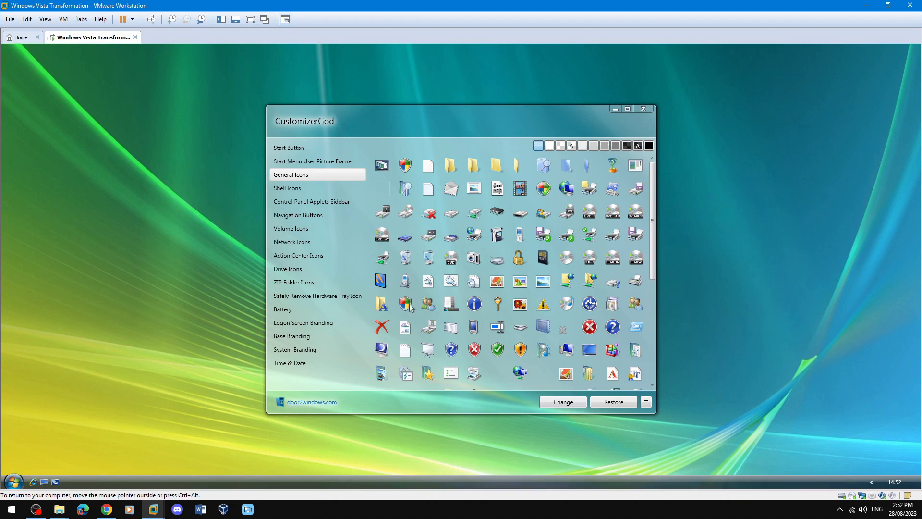
- Reopen the Computer properties to check the shield icons in the System window, and close it
key("super")
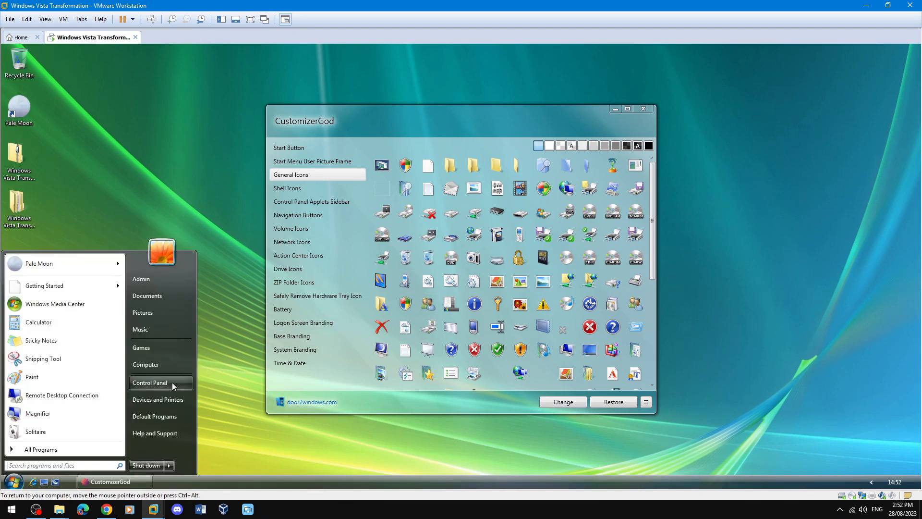
right_click(143, 384)
right_click(148, 368)
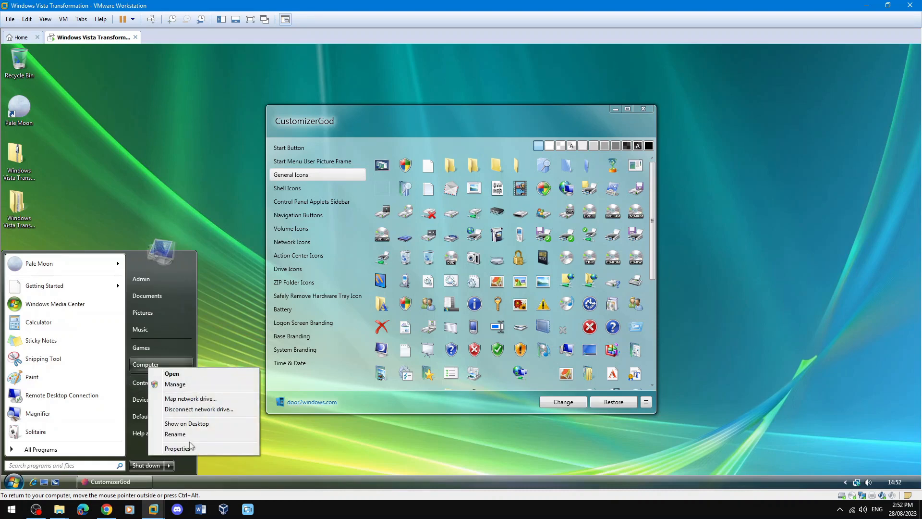
left_click(176, 448)
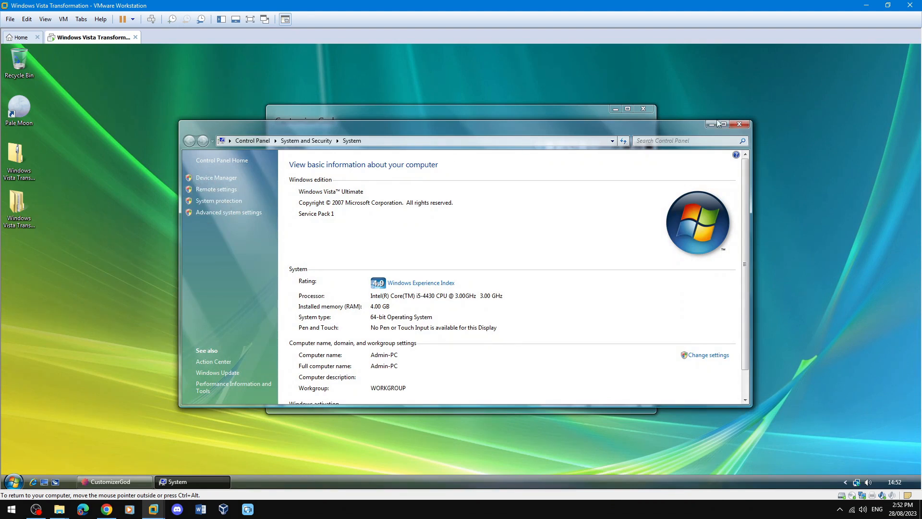
left_click(739, 124)
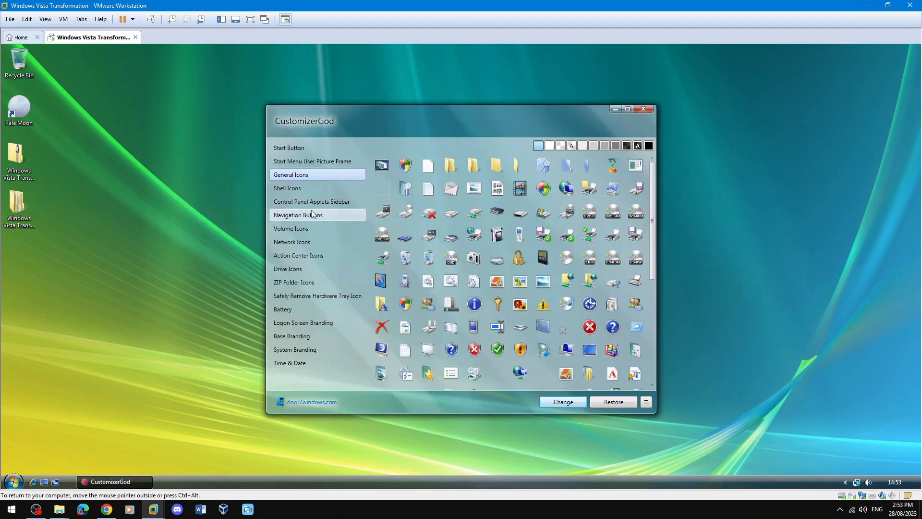
- Replace the two Control Panel Applets Sidebar images with #632 and #633 from the pack's Control Panel Applets Sidebar folder
left_click(315, 202)
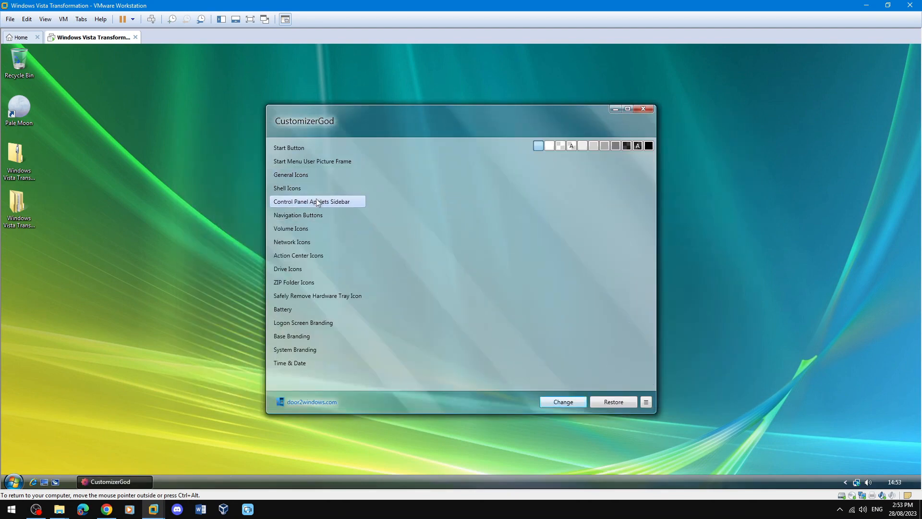
left_click(569, 403)
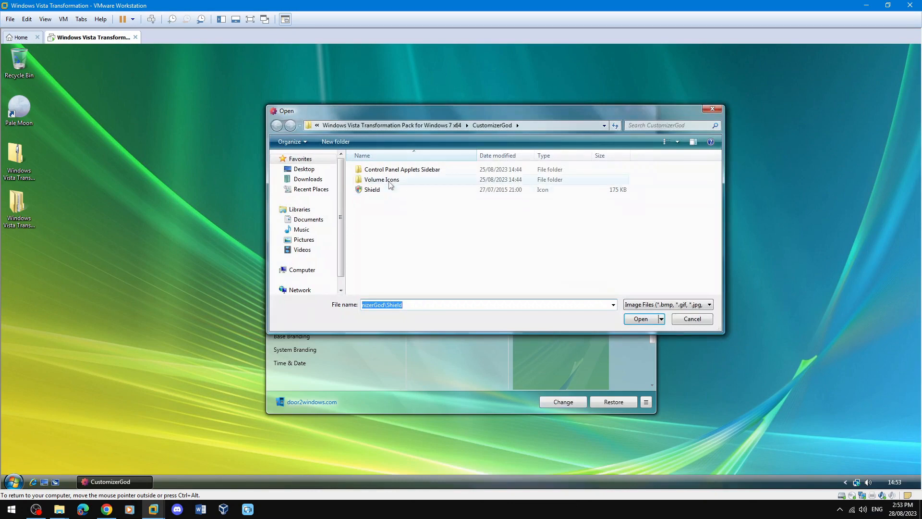
double_click(399, 169)
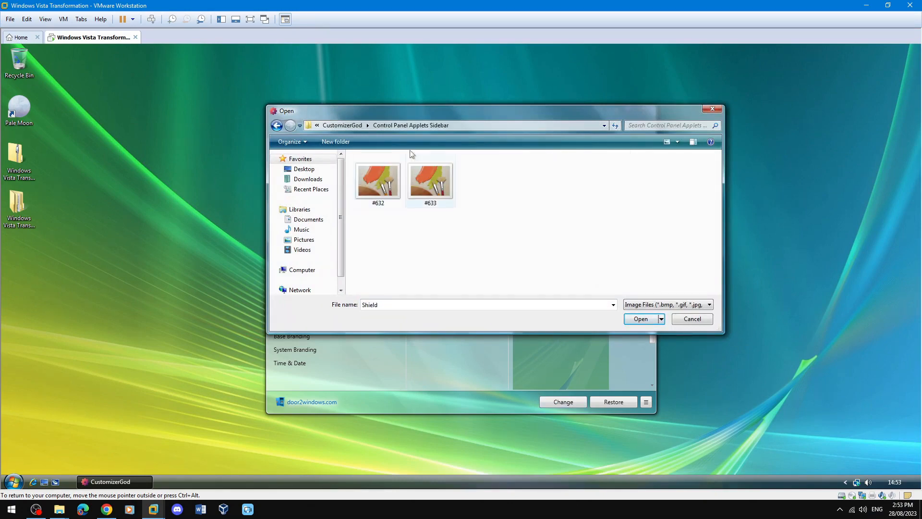
left_click_drag(442, 114, 485, 195)
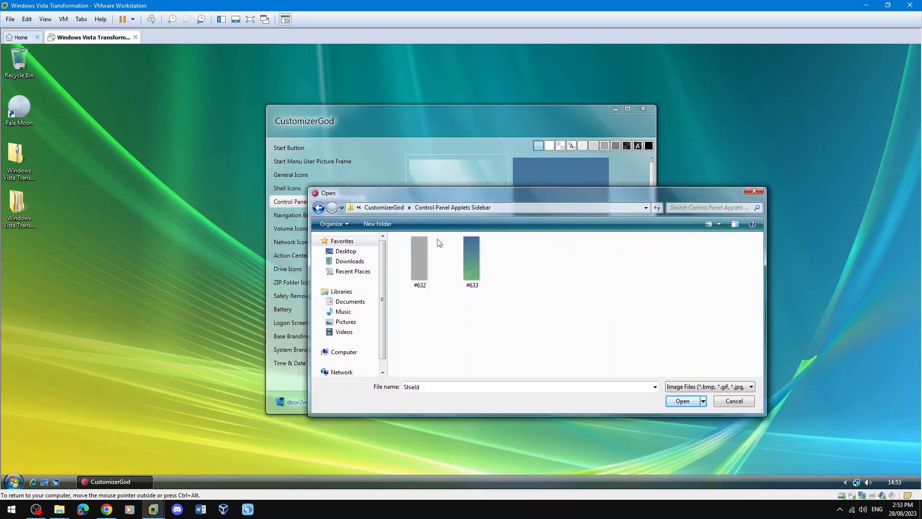
double_click(419, 254)
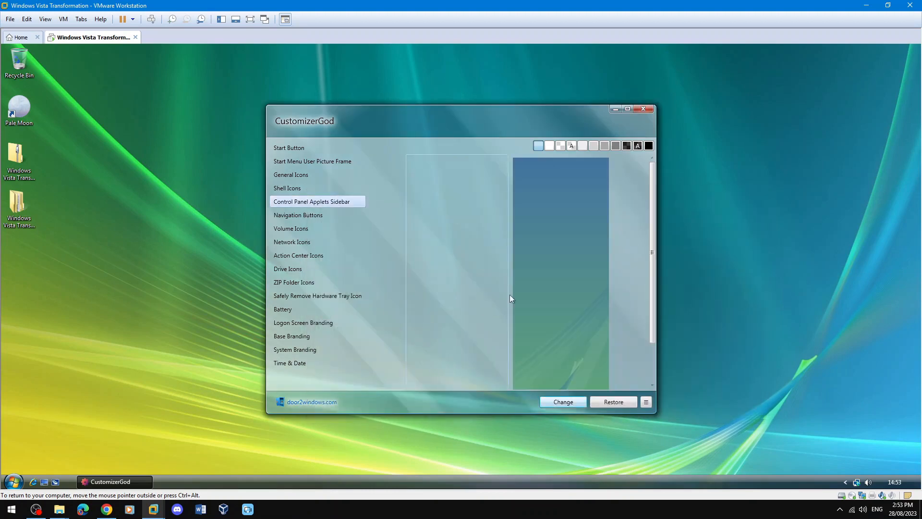
left_click(567, 405)
double_click(476, 249)
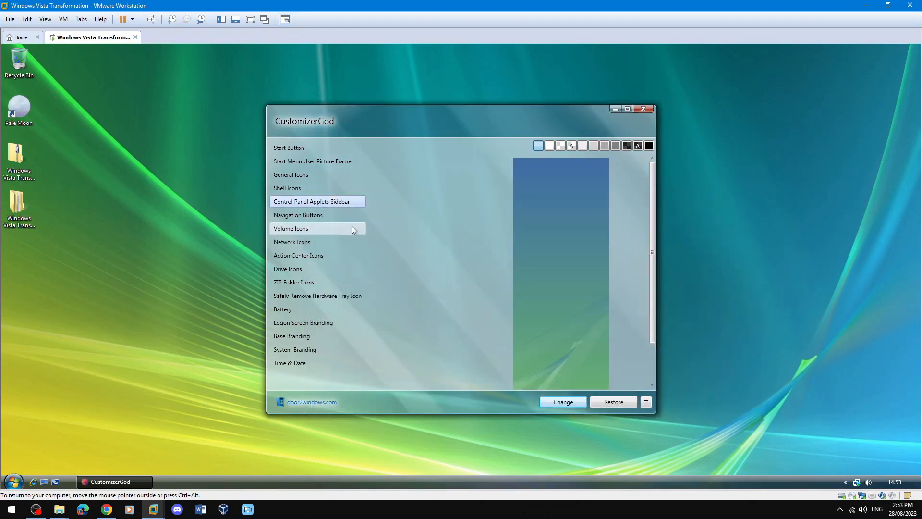
- Replace the Mute and No Volume icons with SndVolSSO_120 and SndVolSSO_121 from the pack's Volume Icons folder
left_click(318, 228)
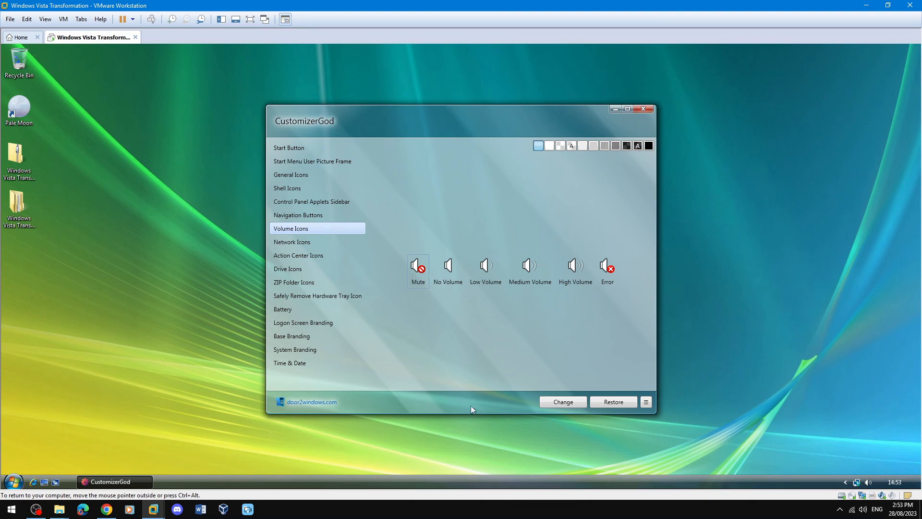
left_click(552, 403)
left_click(381, 208)
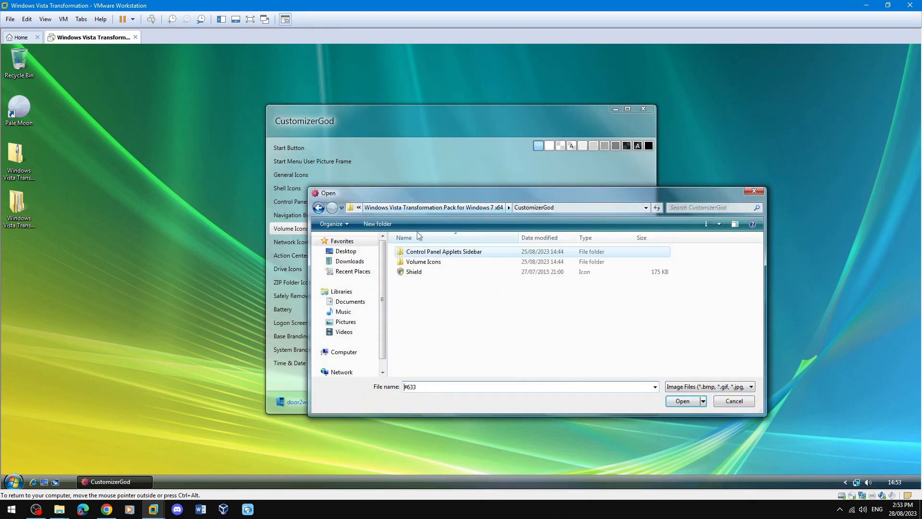
double_click(440, 264)
double_click(419, 269)
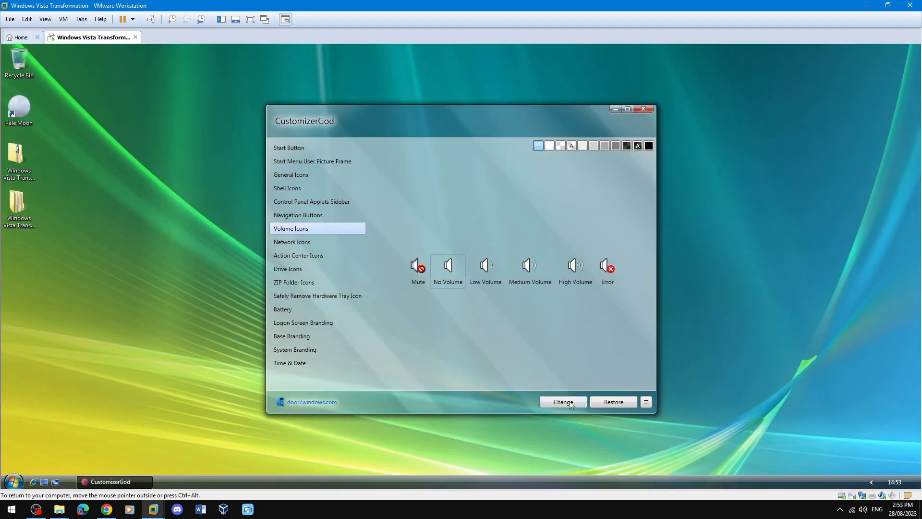
left_click(570, 401)
double_click(478, 263)
- Replace the Low Volume icon with SndVolSSO_122 and the Medium Volume icon with SndVolSSO_123
left_click(487, 271)
left_click(561, 401)
double_click(525, 264)
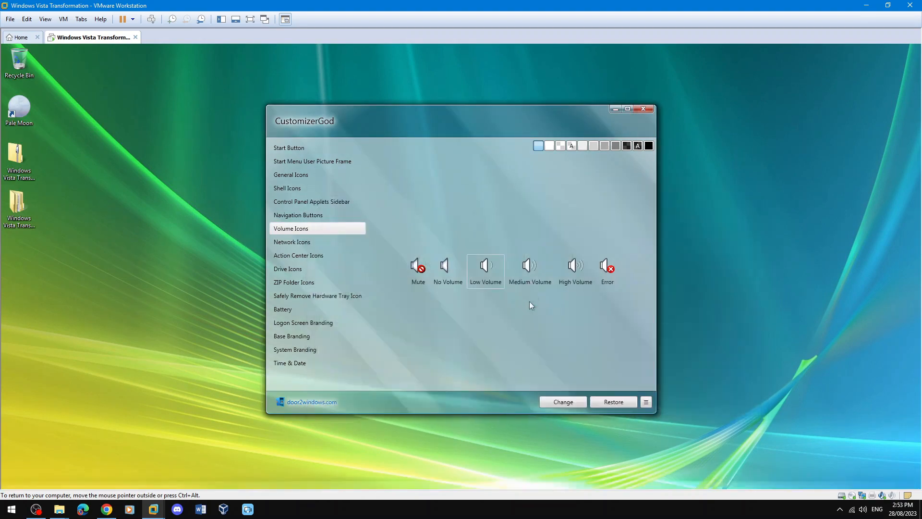
left_click(525, 271)
left_click(556, 403)
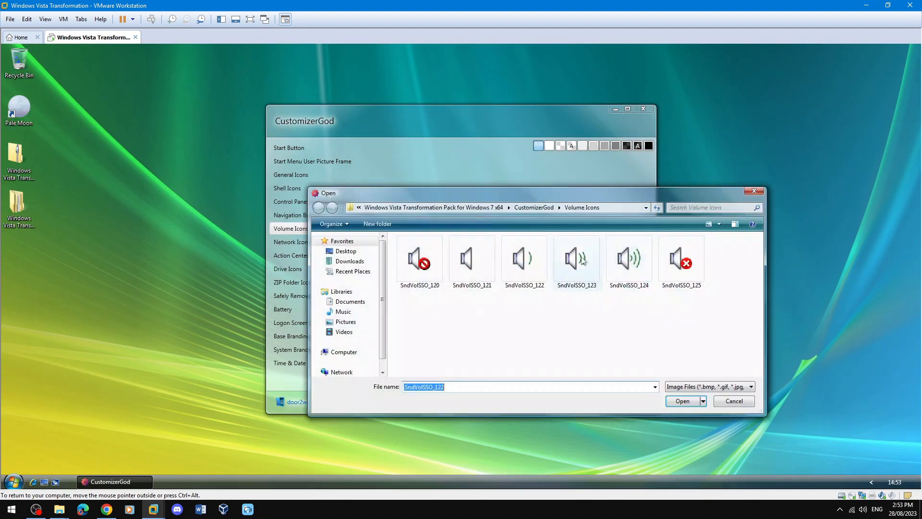
double_click(593, 261)
- Replace the High Volume icon with SndVolSSO_124 and the volume Error icon with SndVolSSO_125
left_click(586, 282)
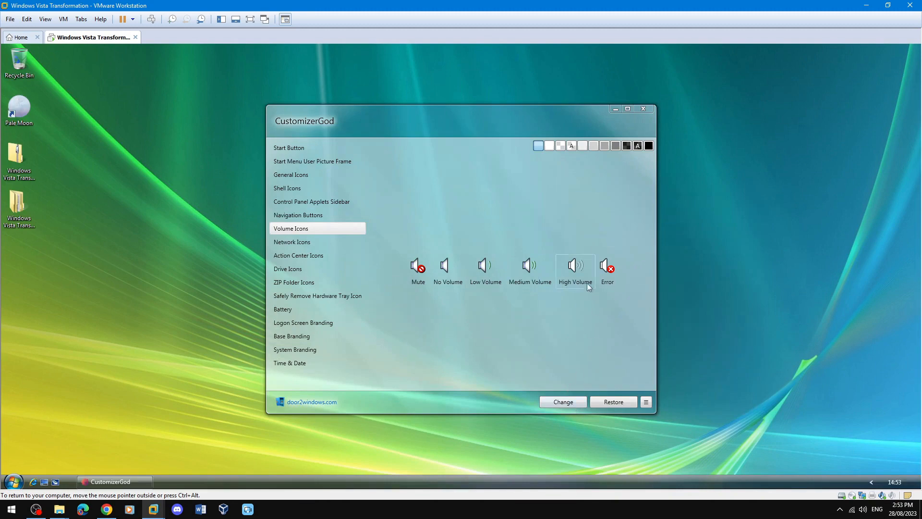
left_click(570, 403)
left_click(623, 268)
double_click(622, 268)
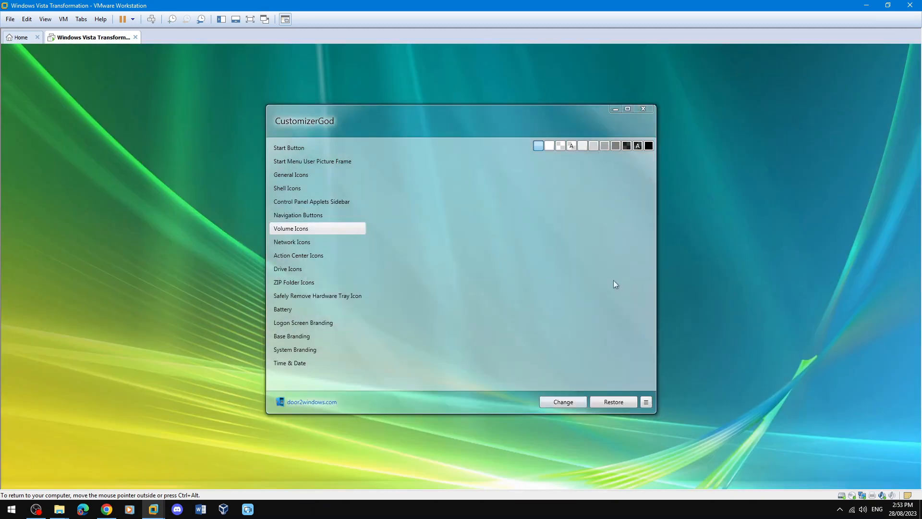
left_click(570, 405)
left_click(678, 262)
double_click(679, 263)
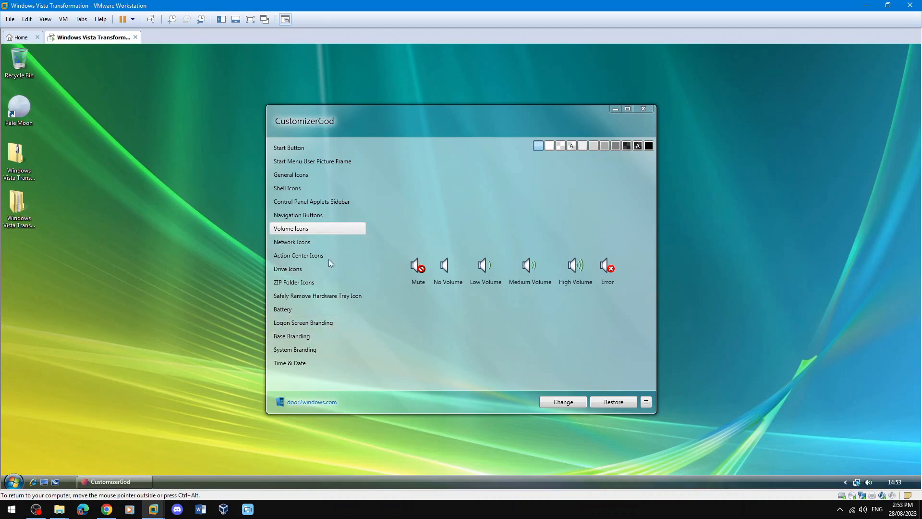
- Look through the Network, Action Center, Drive, ZIP Folder and Safely Remove Hardware icon categories in CustomizerGod
left_click(331, 257)
left_click(333, 244)
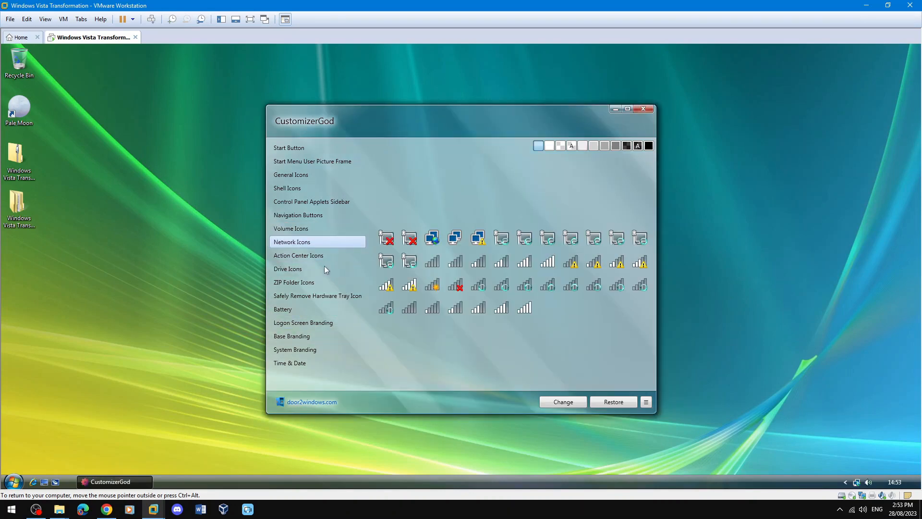
left_click(325, 267)
left_click(322, 284)
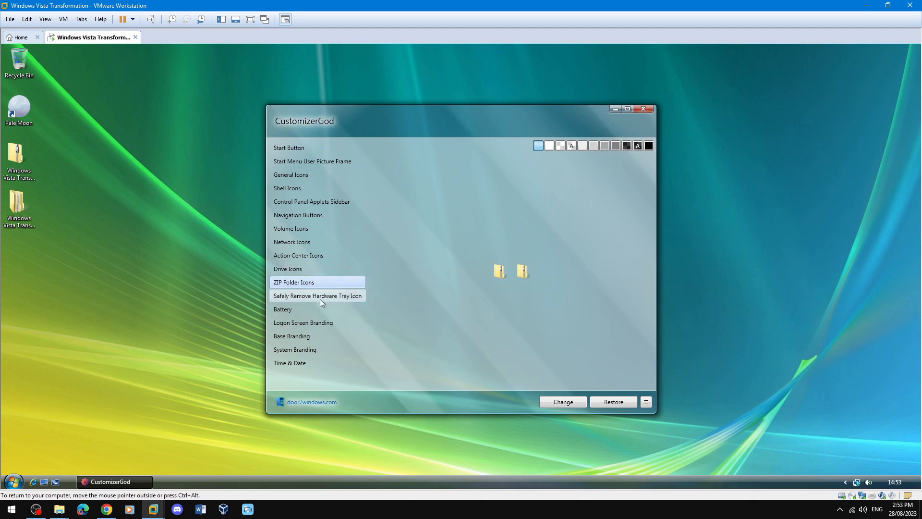
left_click(320, 297)
left_click(286, 242)
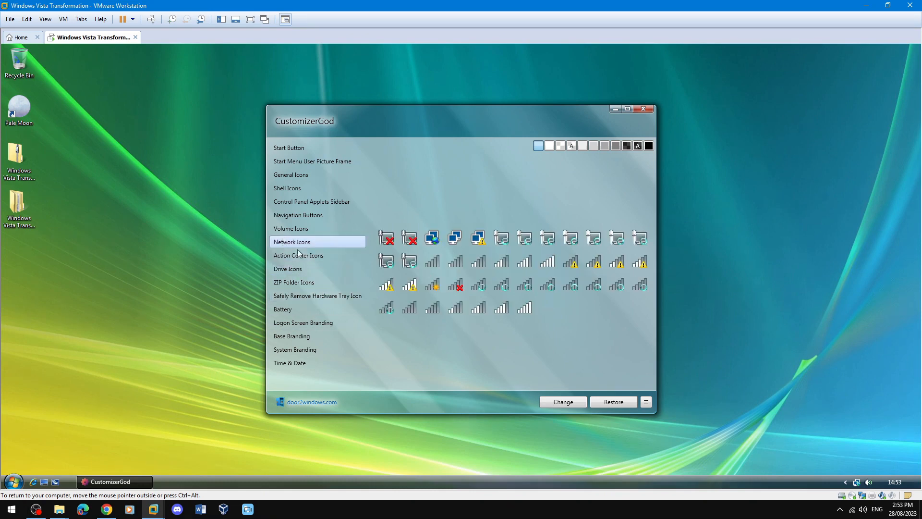
left_click(319, 269)
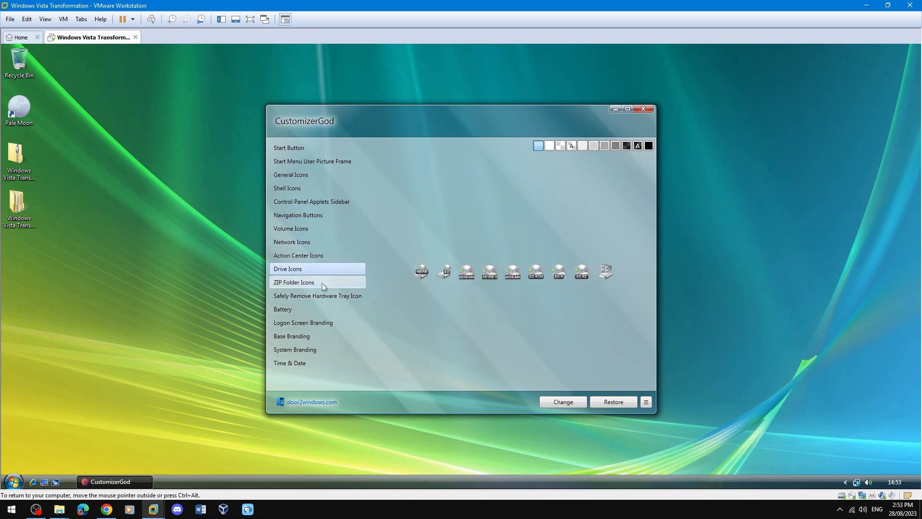
left_click(322, 283)
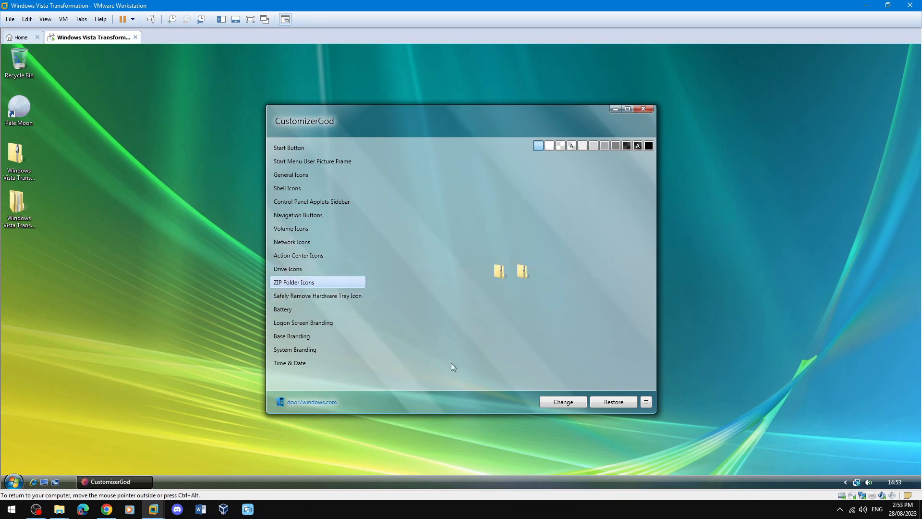
- Check the volume control in the notification area and close CustomizerGod
left_click(868, 483)
left_click(779, 432)
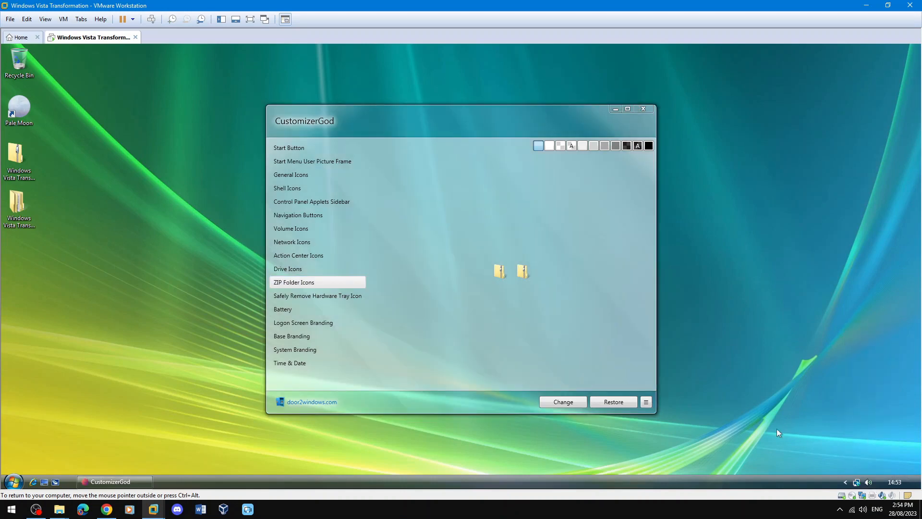
left_click(644, 109)
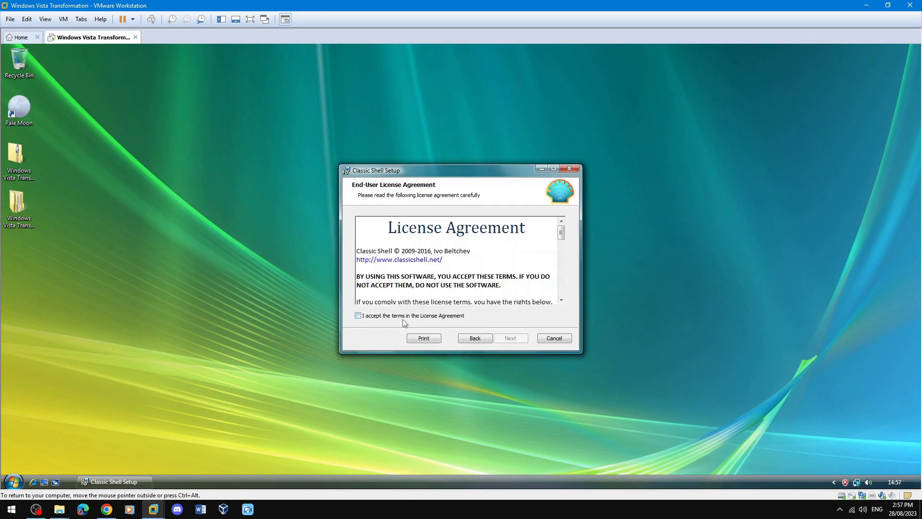
- Accept the Classic Shell license agreement, install it with the default features and location, and finish the setup wizard
left_click(404, 319)
left_click(510, 338)
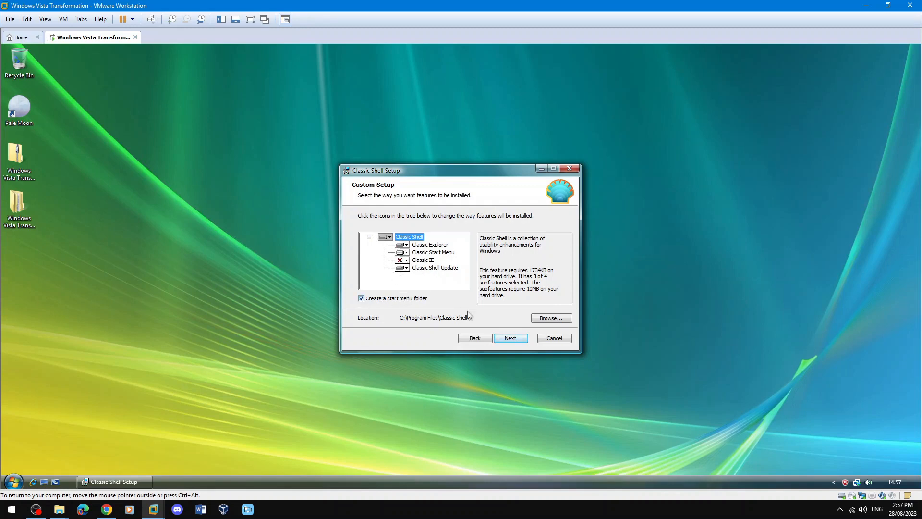
left_click(516, 343)
left_click(514, 338)
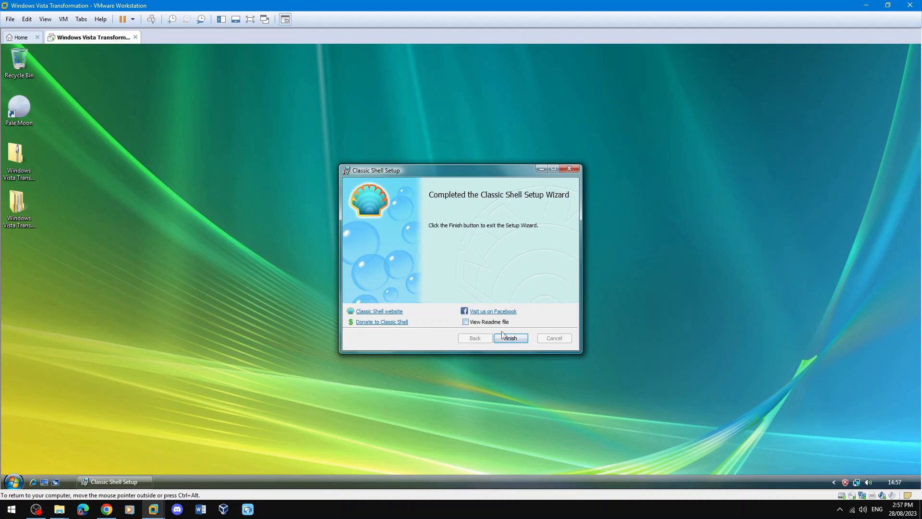
left_click(511, 338)
- Open the Classic Start Menu settings and preview the Start menu in Windows 7 style
left_click(16, 482)
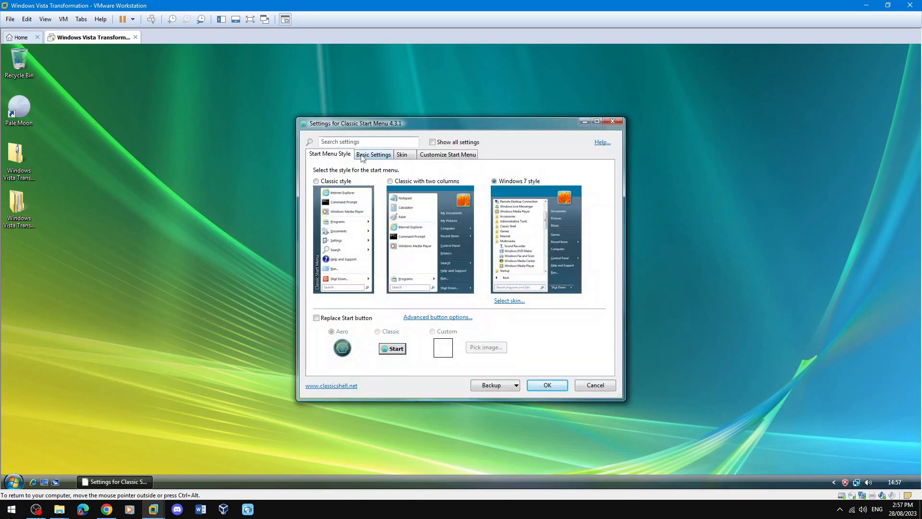
left_click(13, 481)
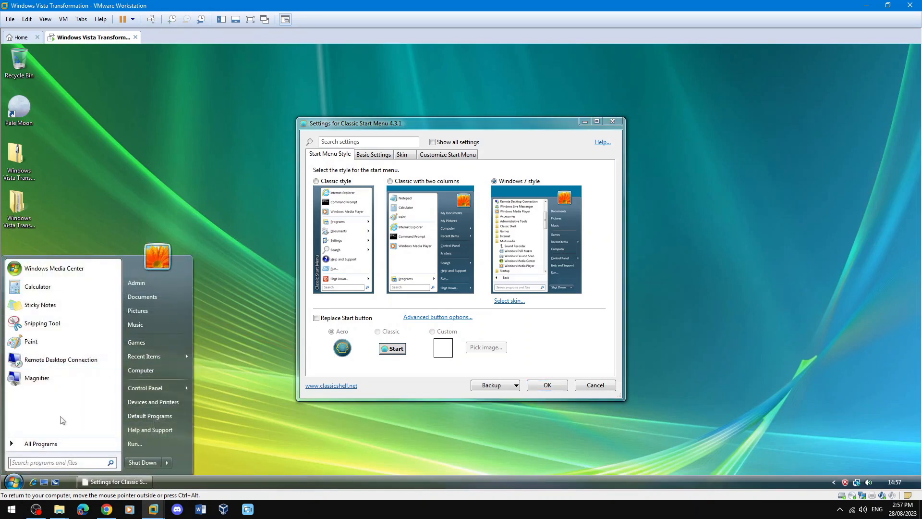
left_click(13, 481)
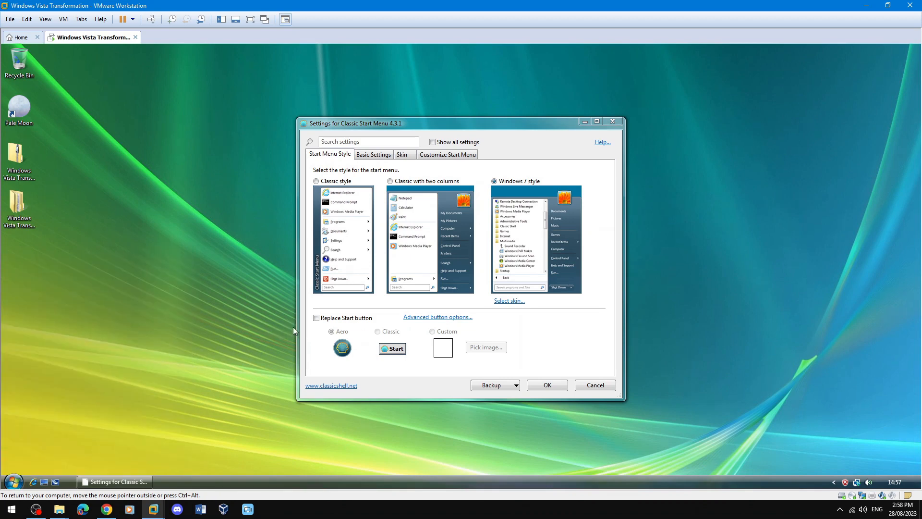
- Replace the Start button with the custom image official_windows_vista_orb_by_eyeofthewiger-d30k3t4 from the pack's Classic Shell Skin folder
left_click(317, 318)
left_click(432, 331)
left_click(475, 343)
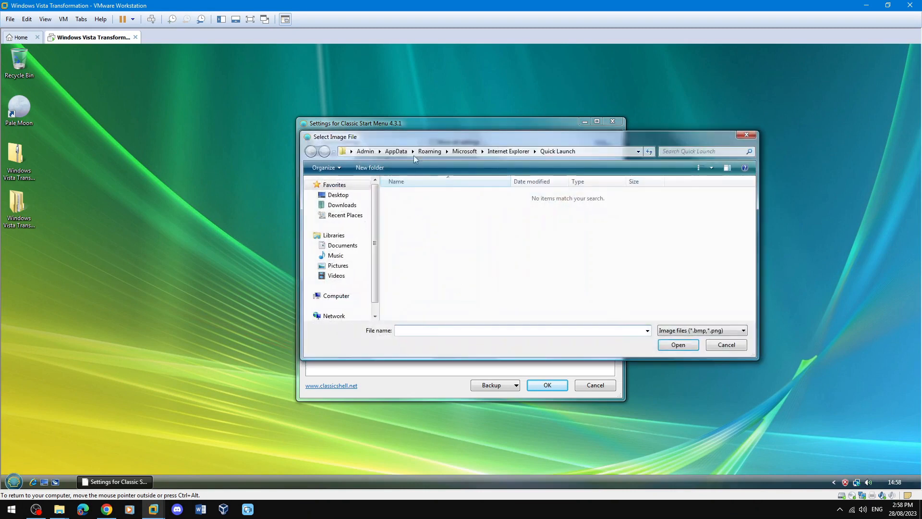
left_click(338, 195)
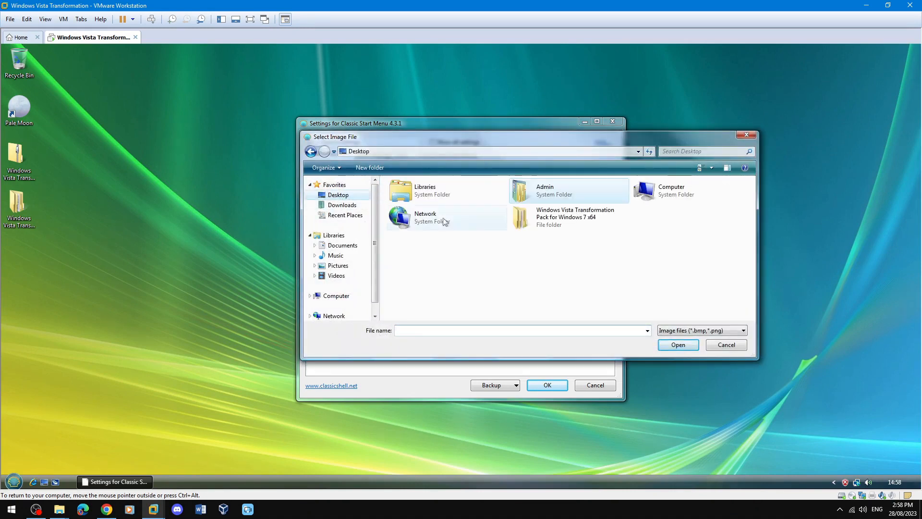
double_click(569, 221)
double_click(451, 195)
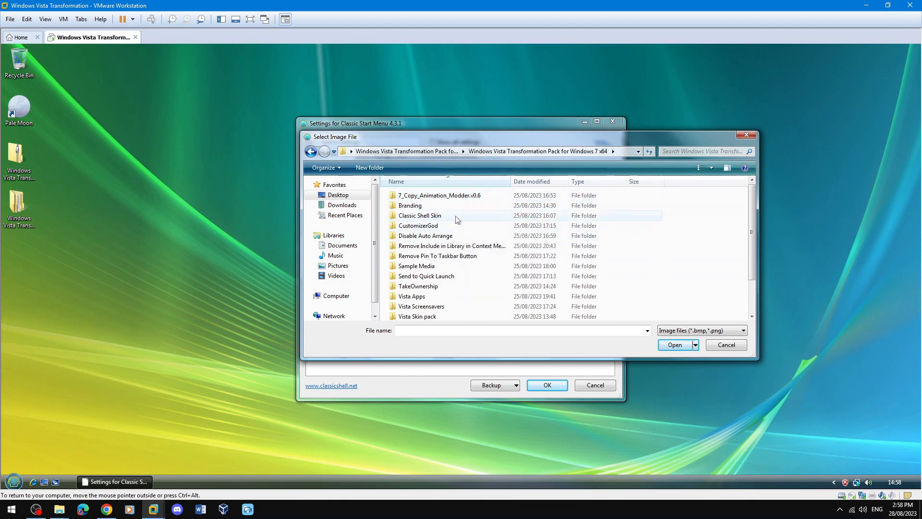
double_click(454, 217)
double_click(464, 218)
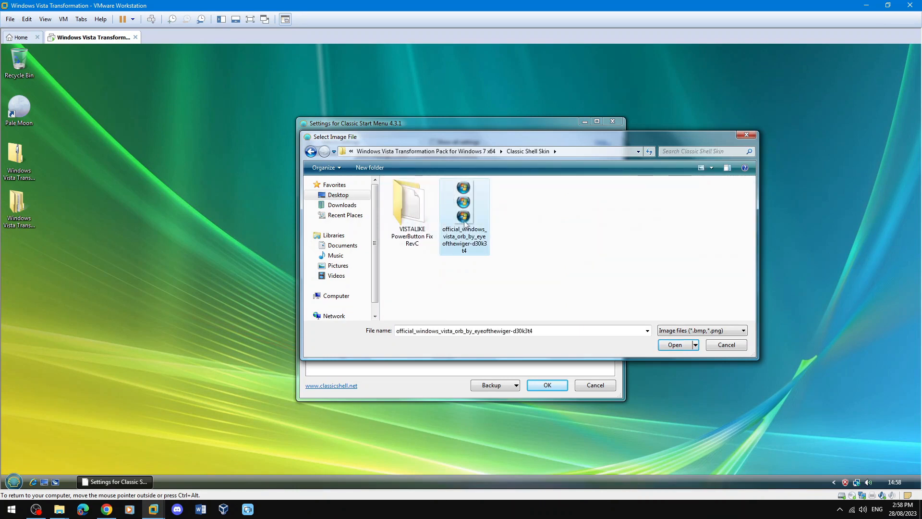
- Preview the Start menu with the Vista orb and apply the Classic Start Menu settings
left_click(15, 482)
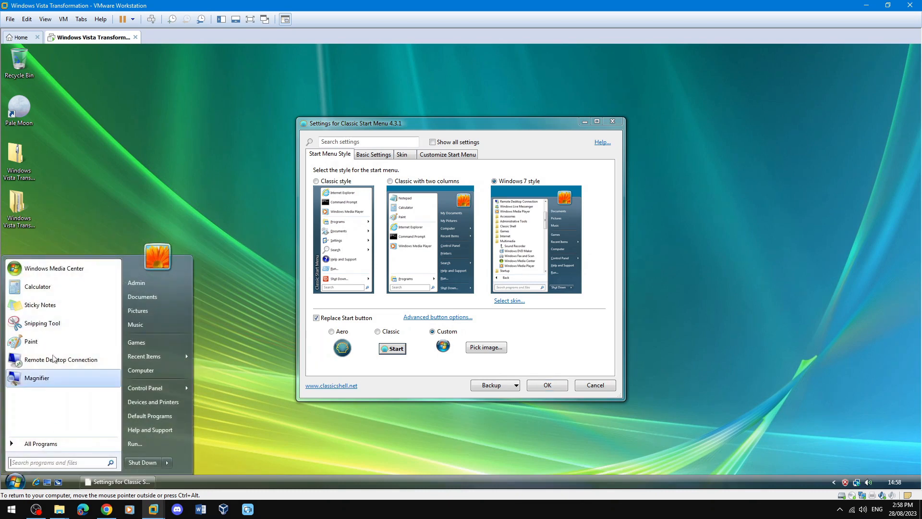
left_click(19, 482)
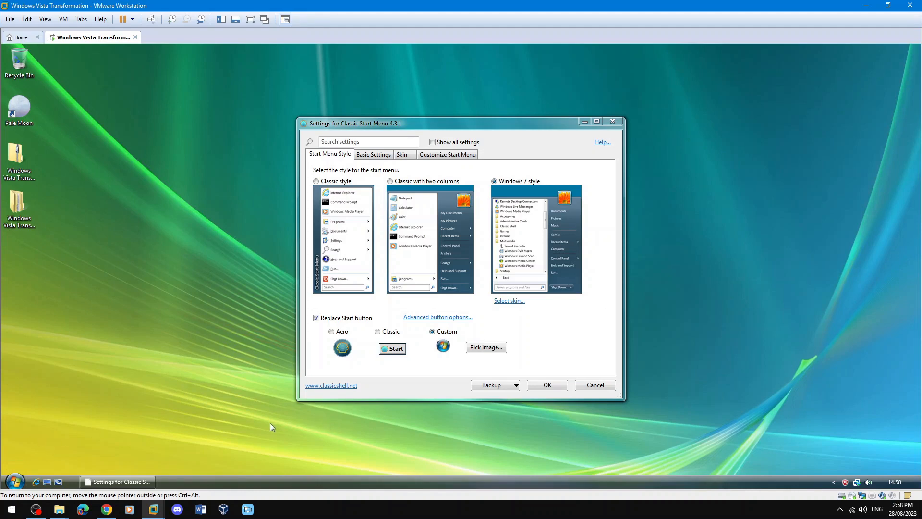
left_click(552, 386)
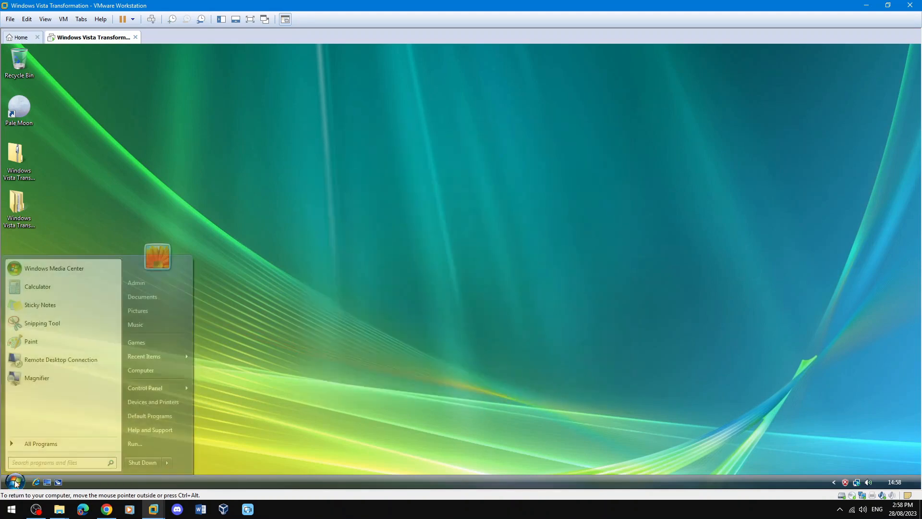
- Open the transformation pack folder from the desktop and hide the Classic Explorer toolbar in its window
double_click(25, 206)
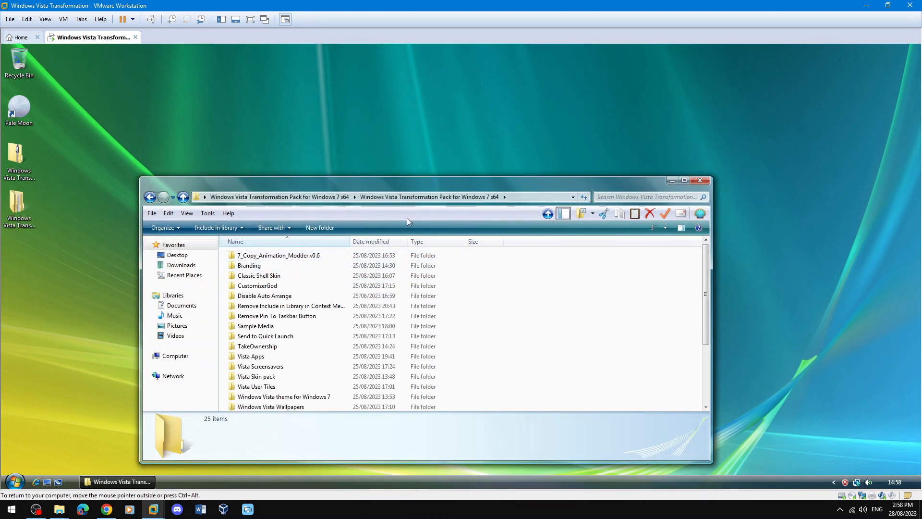
right_click(387, 215)
left_click(425, 223)
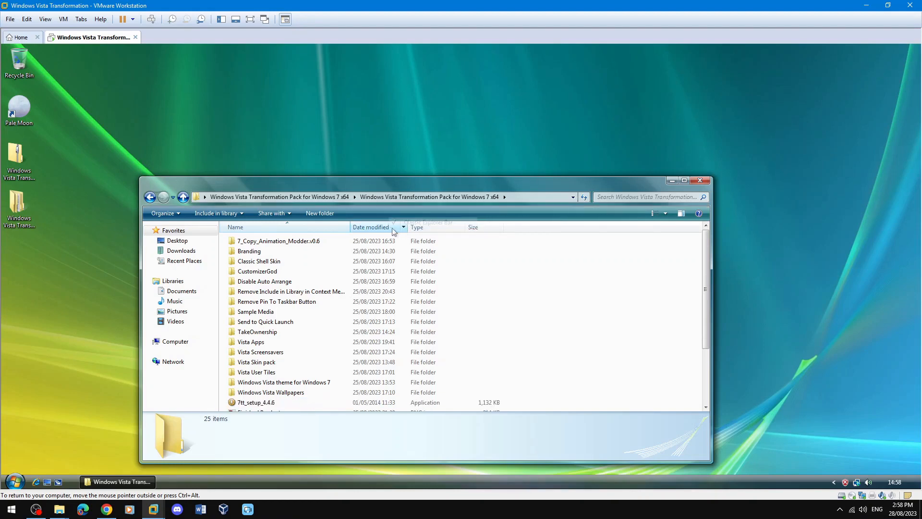
- Open the Classic Explorer settings from the folder window's Up button and enable Show all settings
right_click(184, 197)
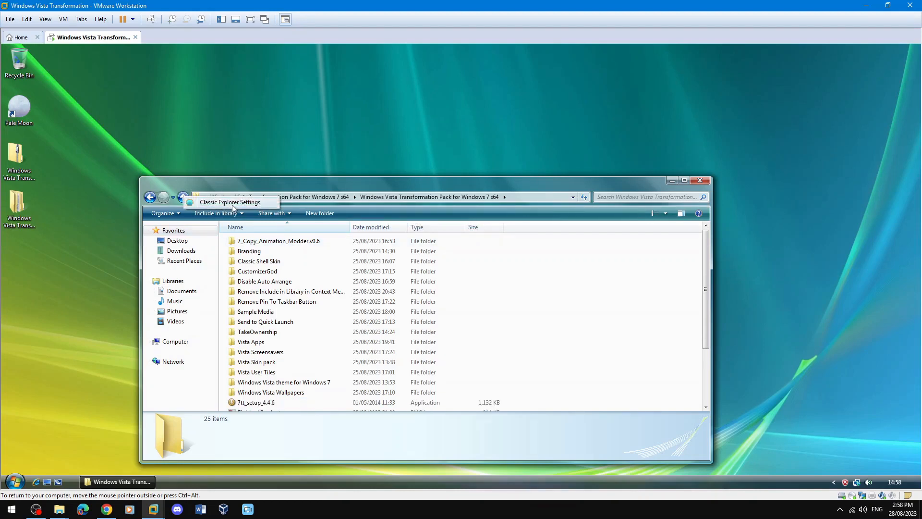
left_click(190, 189)
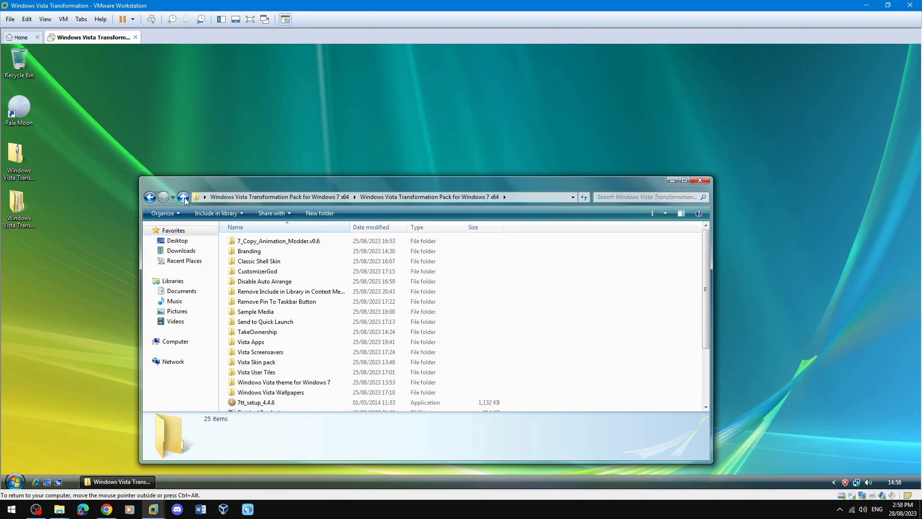
right_click(185, 201)
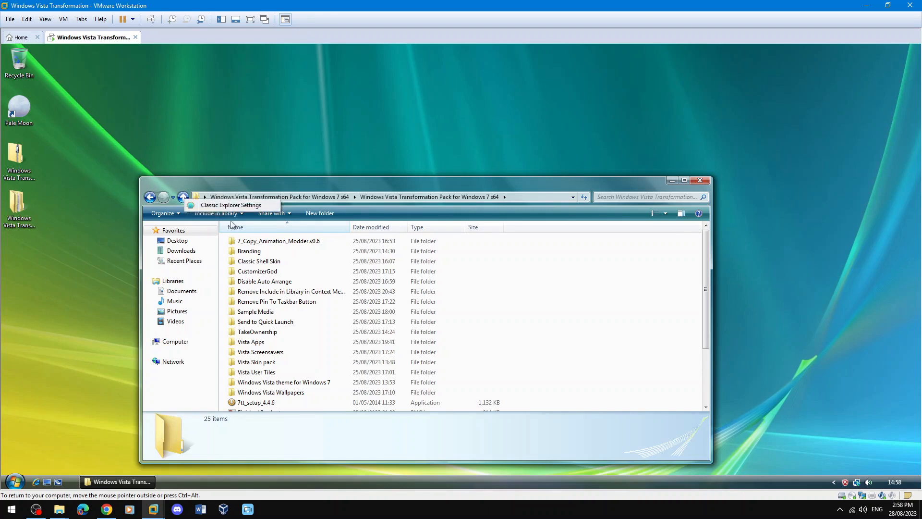
left_click(233, 211)
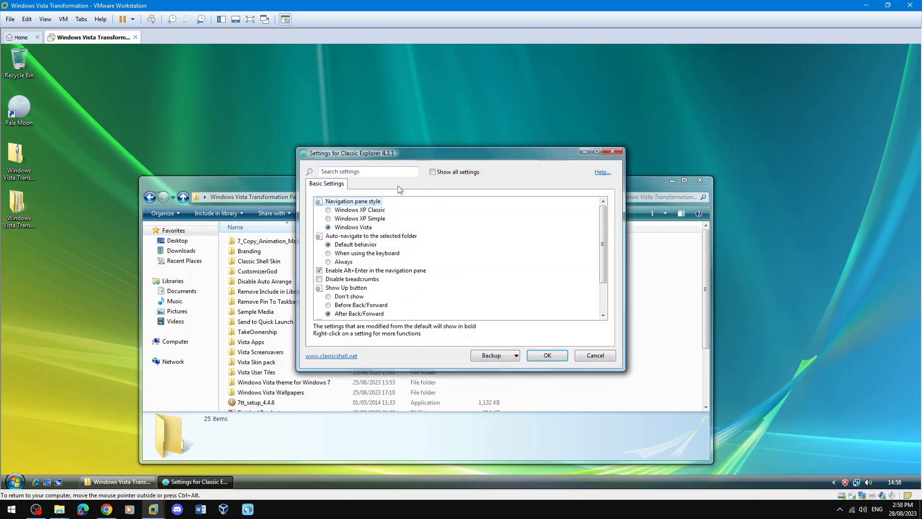
left_click(433, 173)
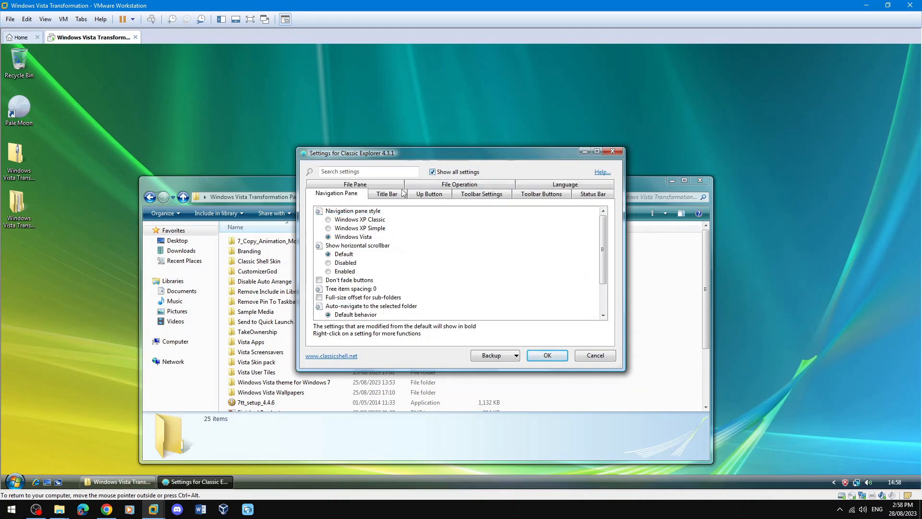
- Review the File Pane, File Operation and Up Button settings and close the Classic Explorer settings with OK
left_click(377, 189)
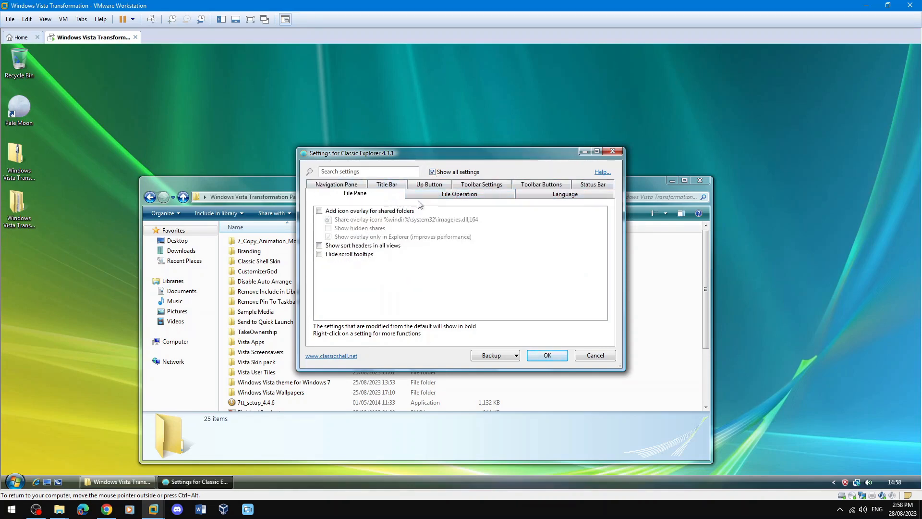
left_click(449, 196)
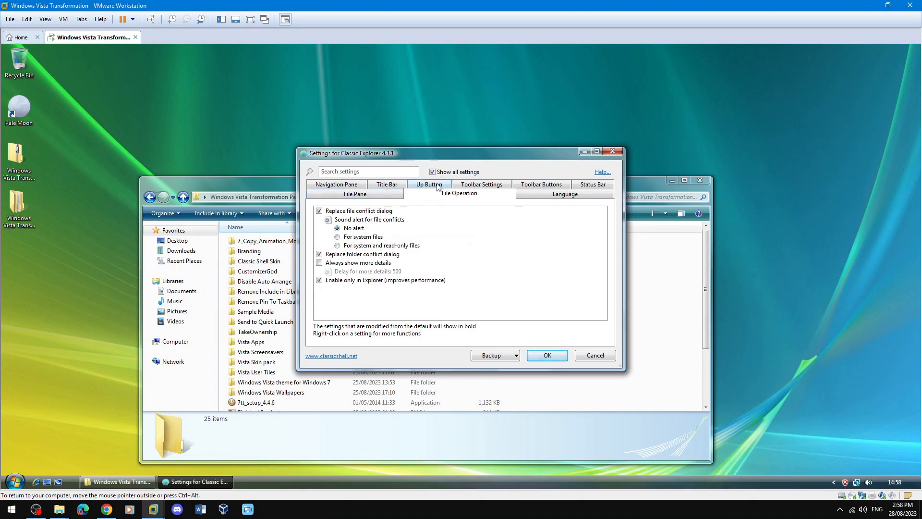
left_click(438, 187)
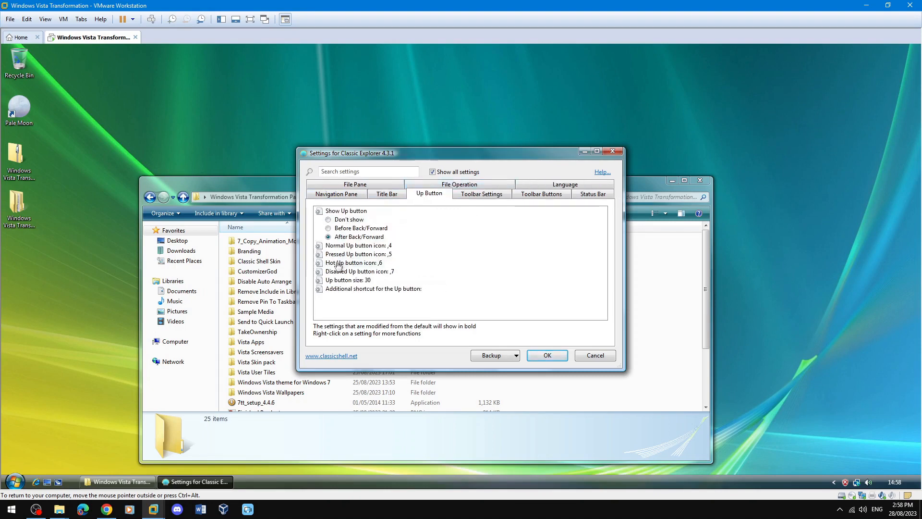
left_click(557, 356)
left_click(544, 295)
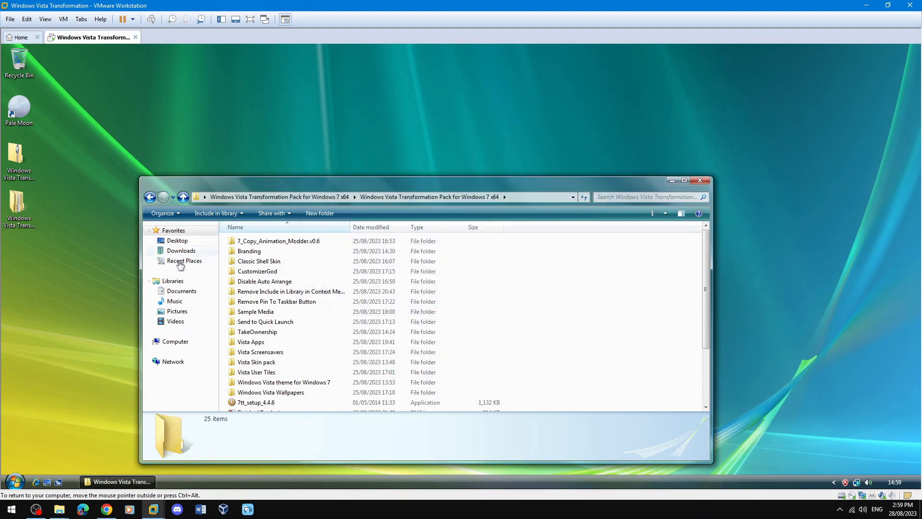
- Open the VISTALIKE PowerButton Fix RevC folder inside the pack's Classic Shell Skin folder
scroll(243, 295, "down", 3)
scroll(240, 310, "up", 3)
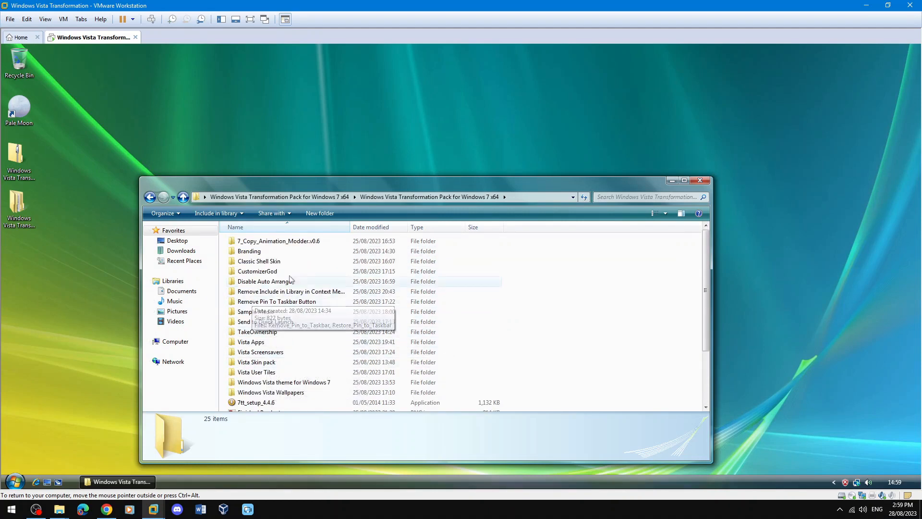
double_click(283, 262)
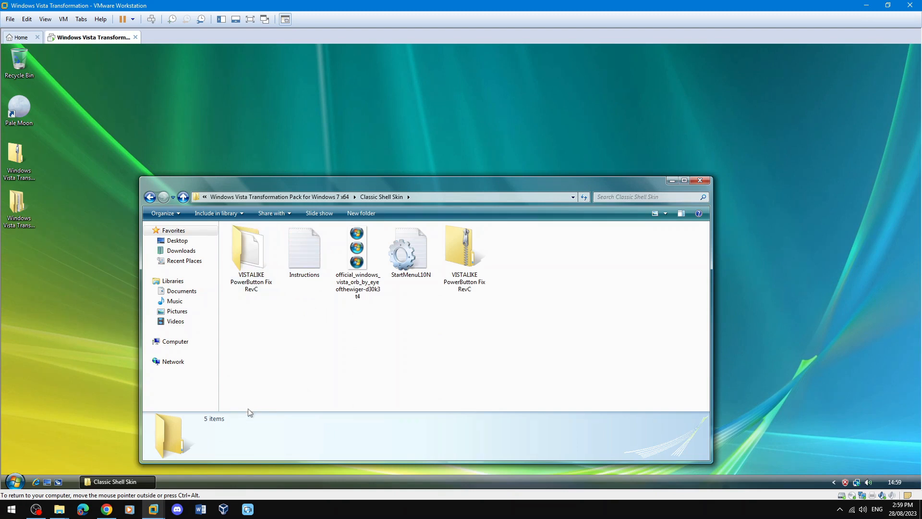
left_click(242, 253)
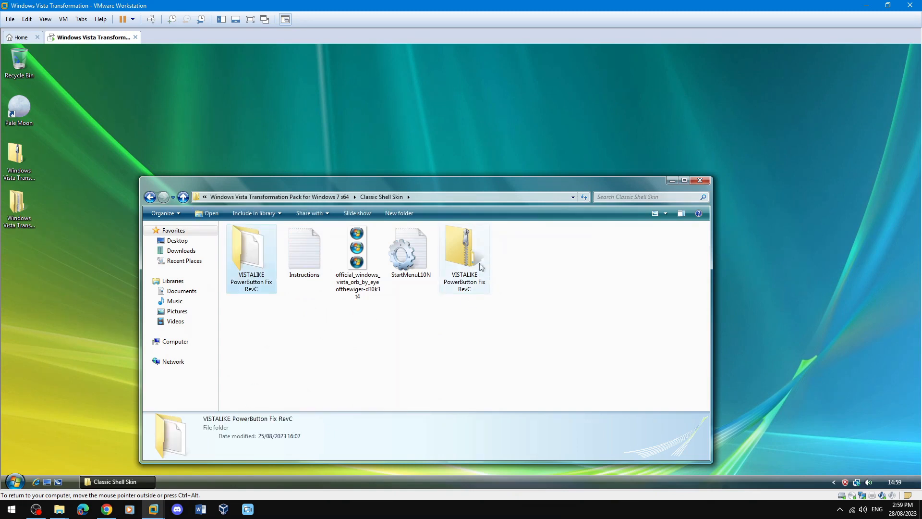
left_click(461, 260)
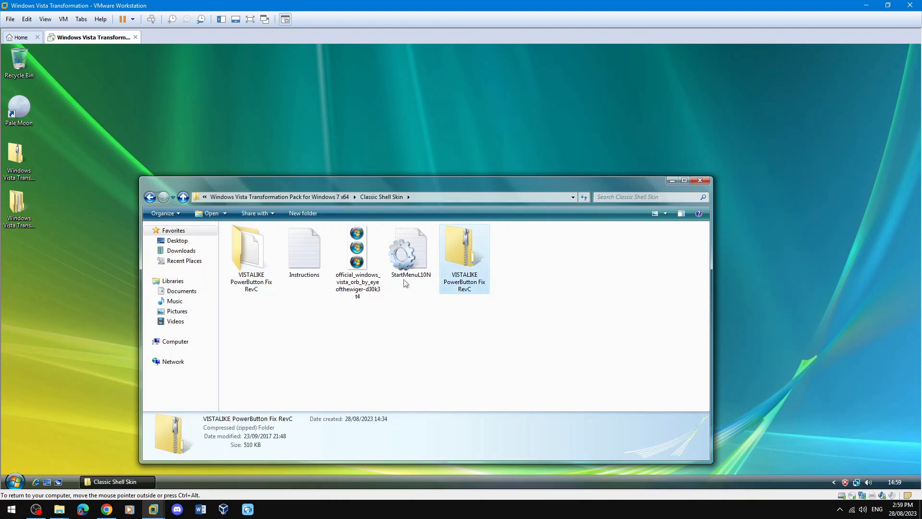
left_click(260, 283)
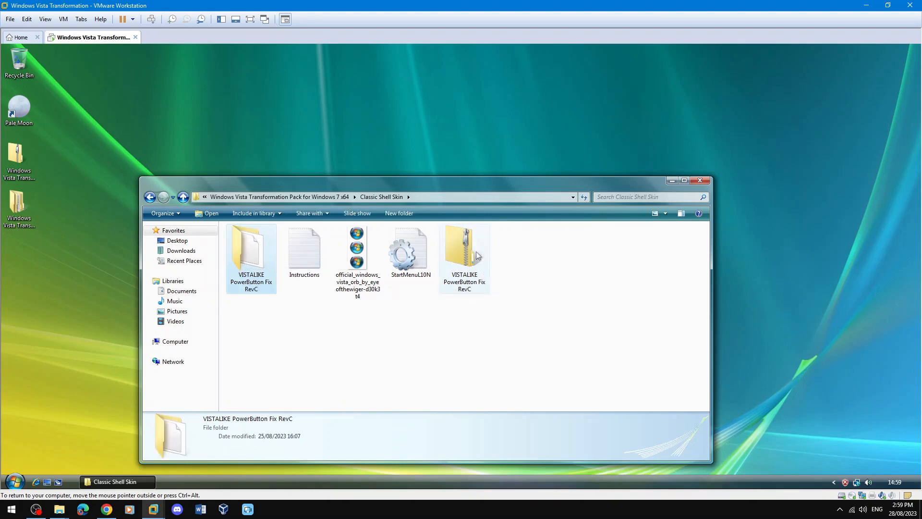
double_click(245, 272)
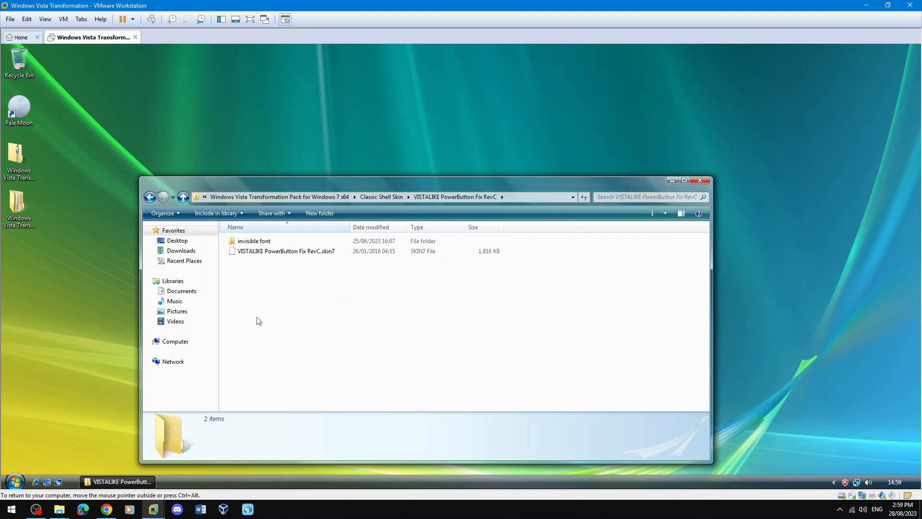
- Copy VISTALIKE PowerButton Fix RevC.skin7 into C:\Program Files\Classic Shell\Skins, using a second Computer window
left_click(279, 251)
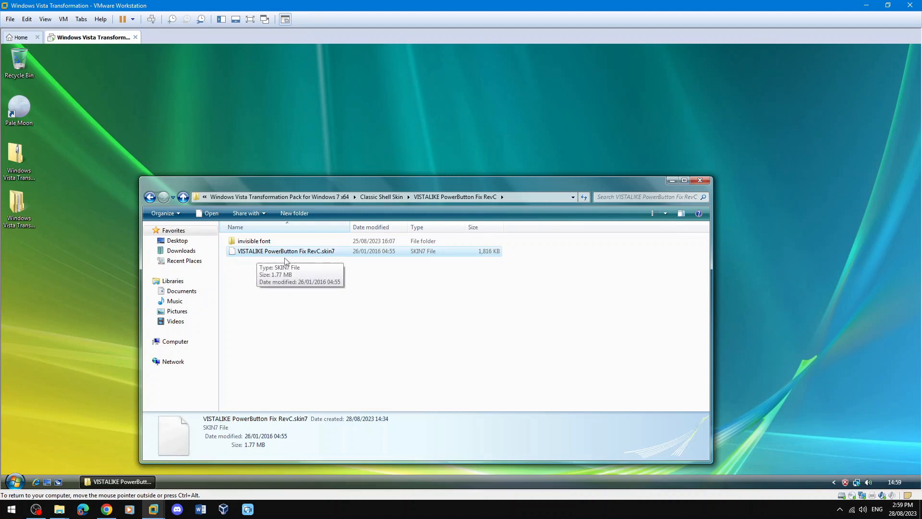
right_click(298, 258)
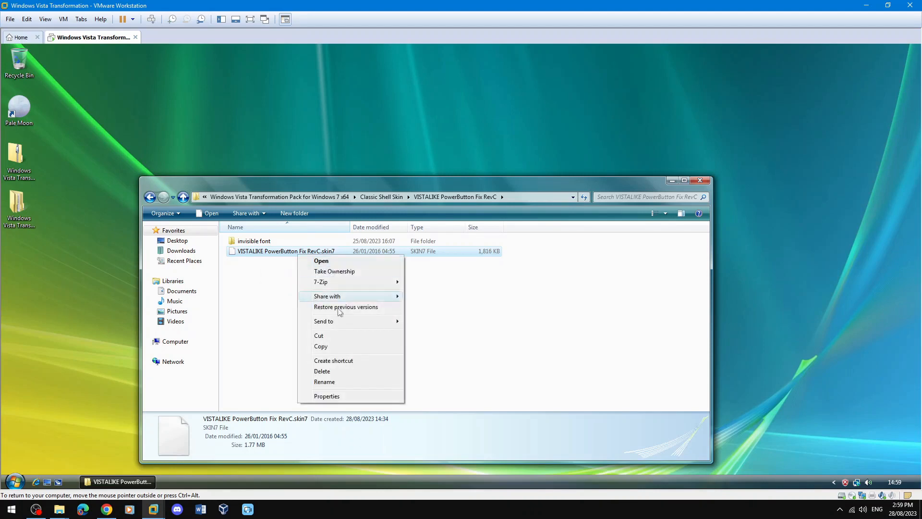
left_click(346, 350)
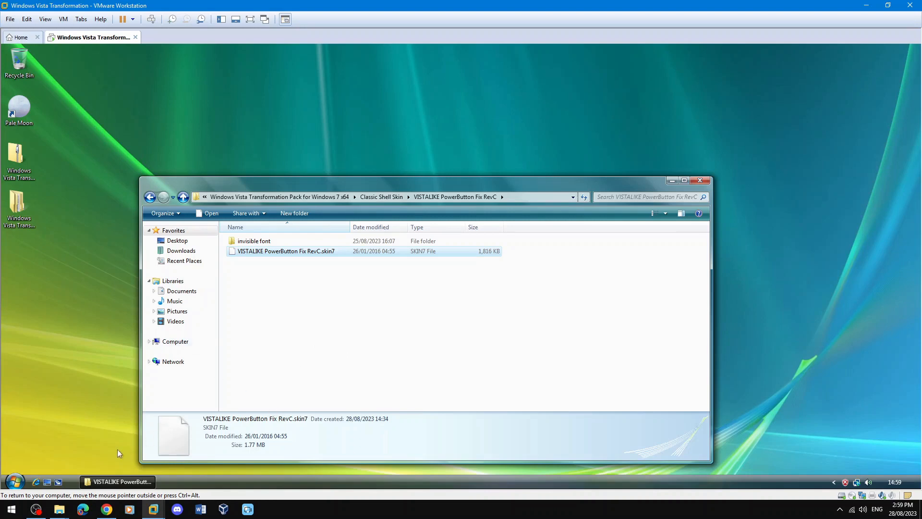
right_click(185, 343)
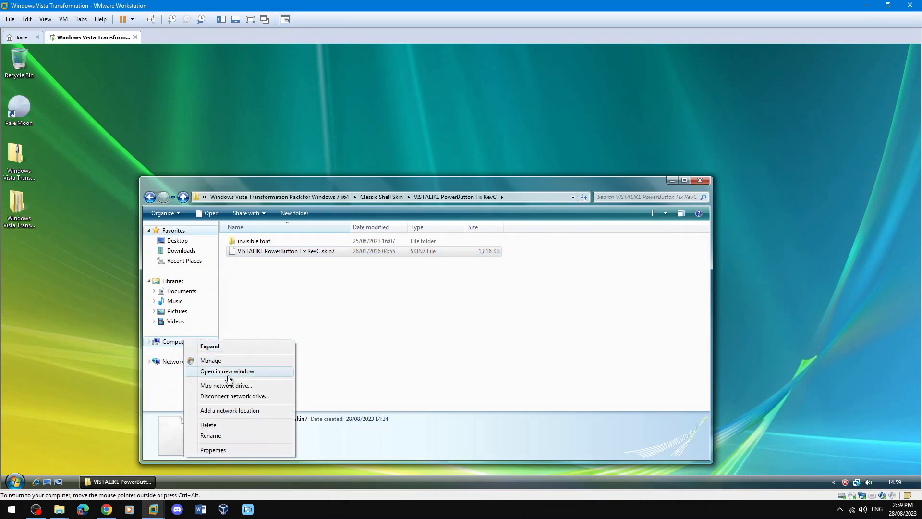
left_click(238, 372)
double_click(288, 123)
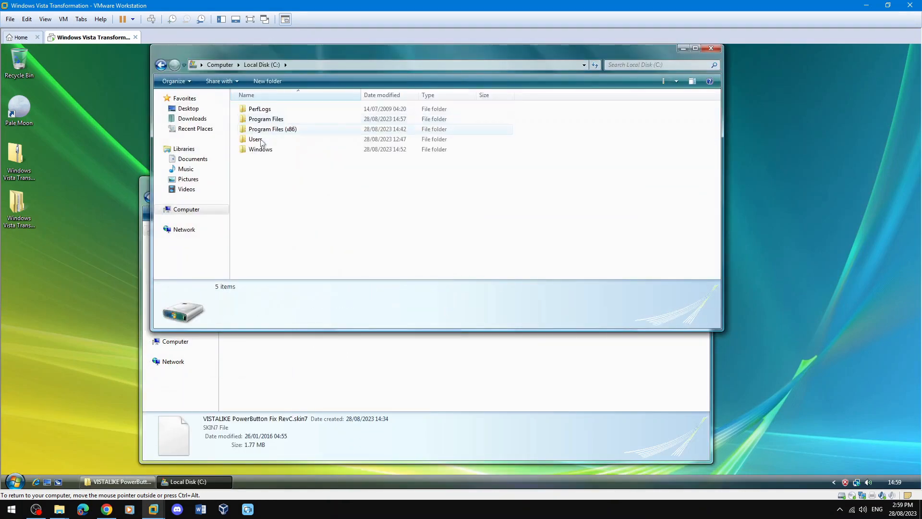
double_click(293, 123)
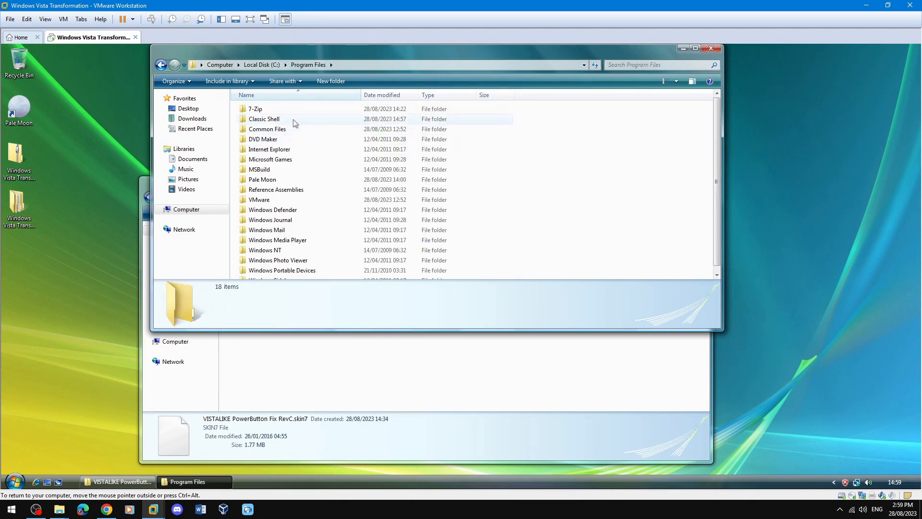
double_click(293, 123)
double_click(304, 110)
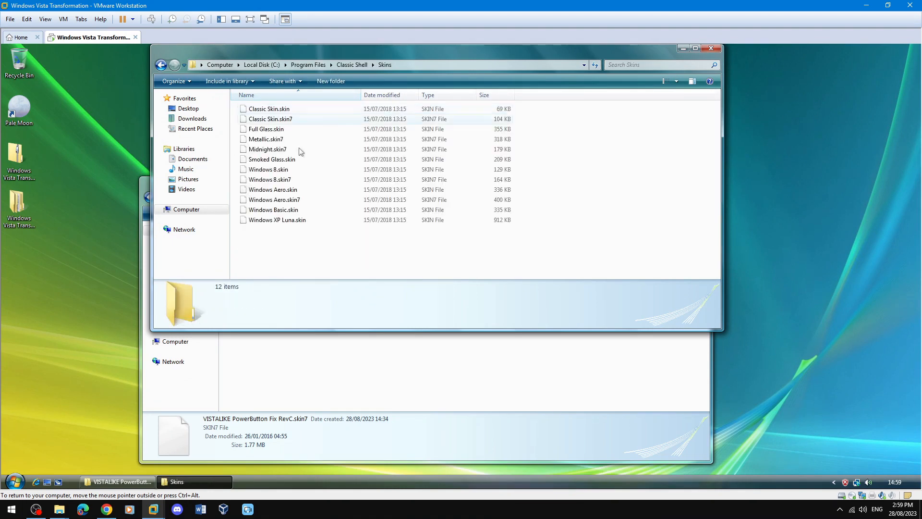
right_click(303, 245)
left_click(346, 310)
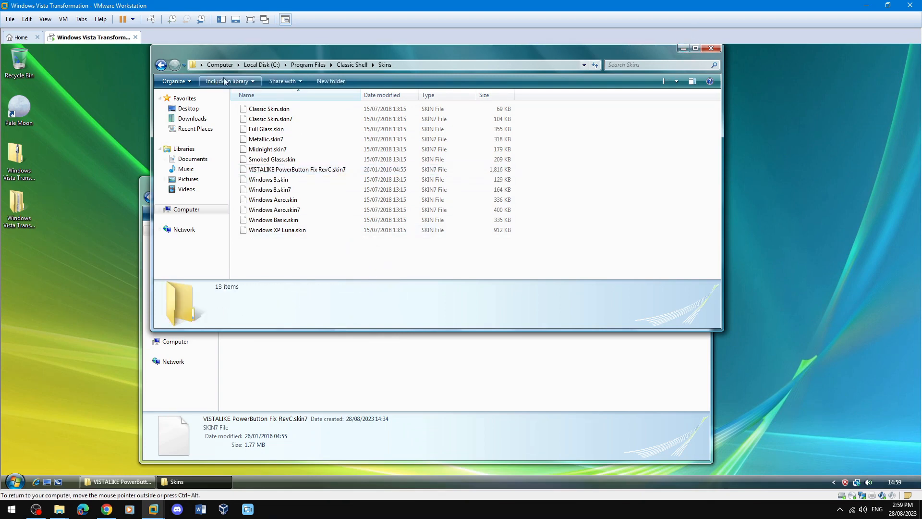
- Return the second window to the Classic Shell program folder, minimize it, and copy StartMenuL10N from the pack's Classic Shell Skin folder
left_click(162, 65)
left_click(162, 65)
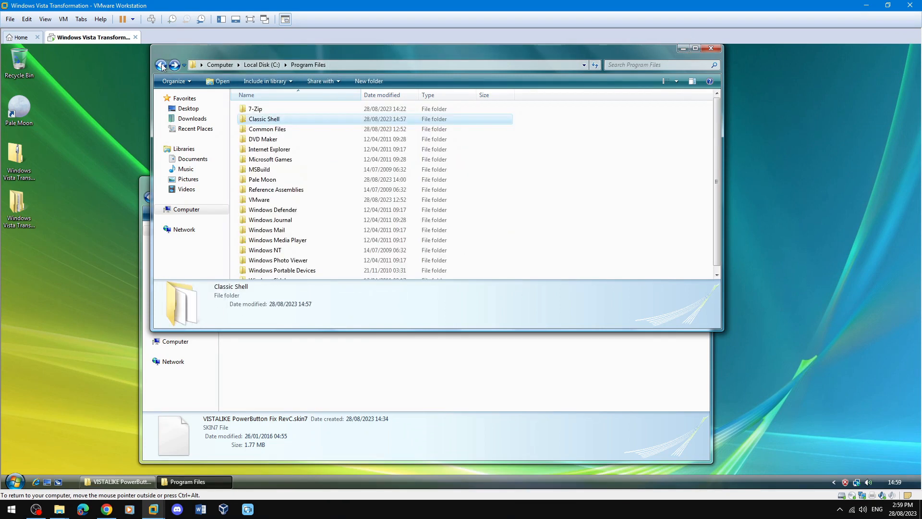
left_click(175, 65)
left_click(683, 48)
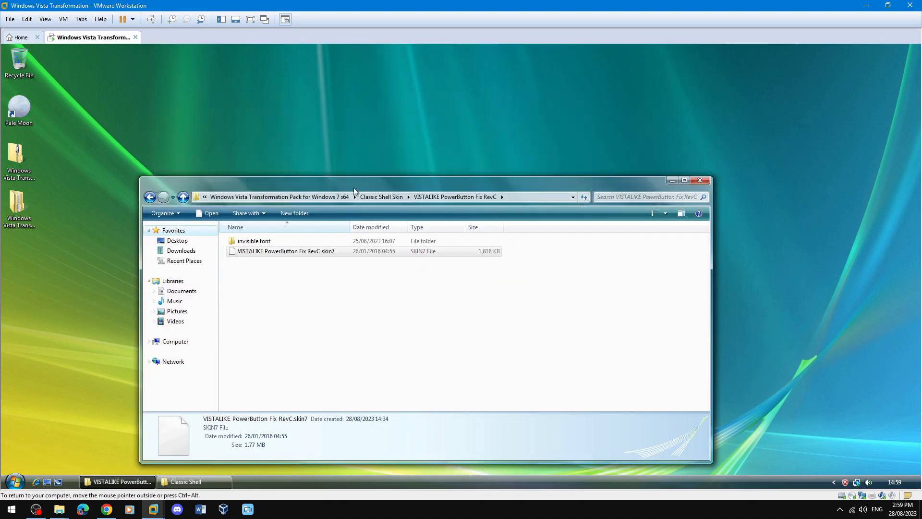
left_click(150, 197)
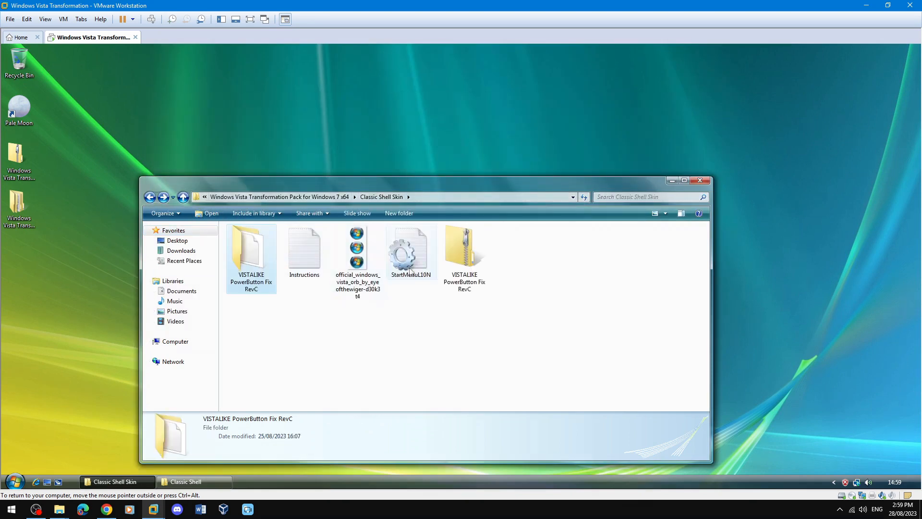
left_click(420, 252)
right_click(420, 252)
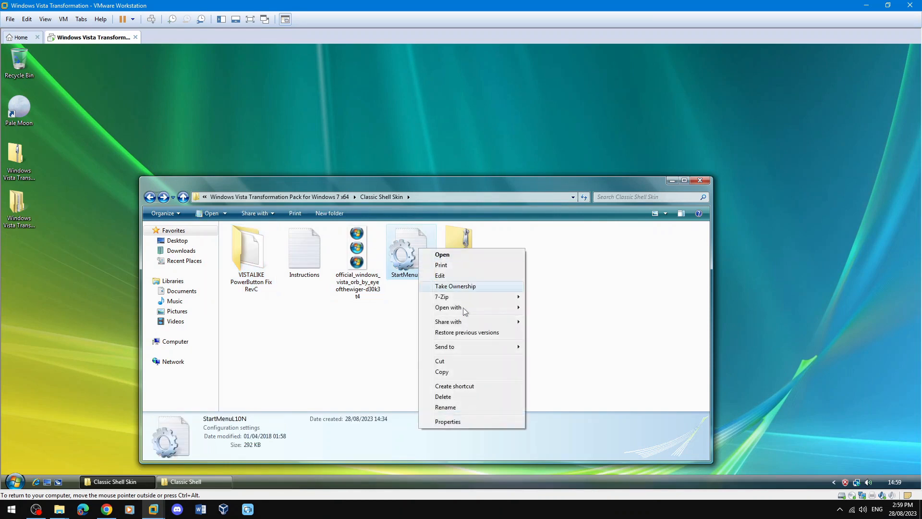
left_click(475, 375)
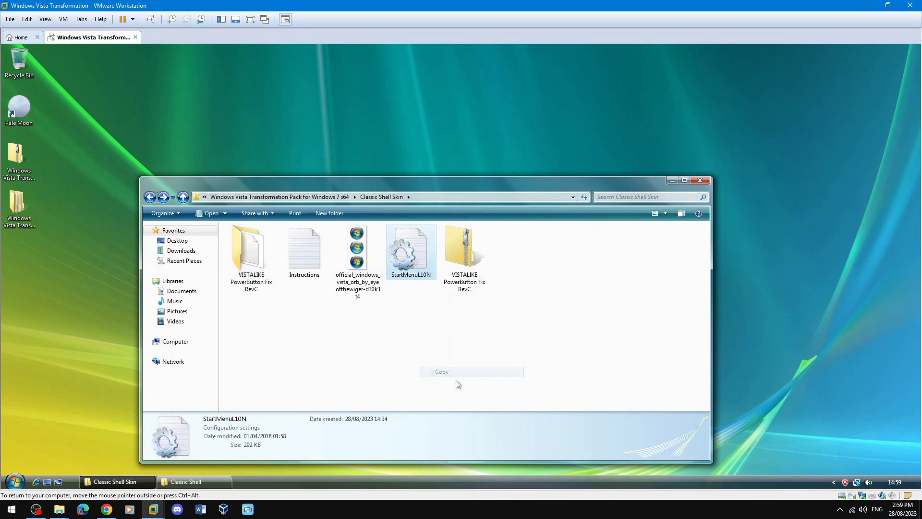
- Paste StartMenuL10N into C:\Program Files\Classic Shell, replacing the existing file, and close both folder windows
left_click(218, 488)
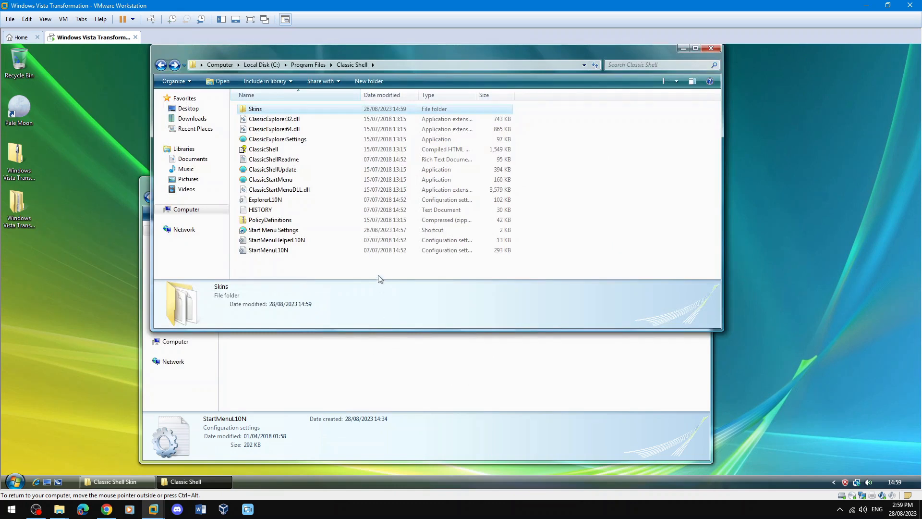
right_click(358, 265)
left_click(391, 333)
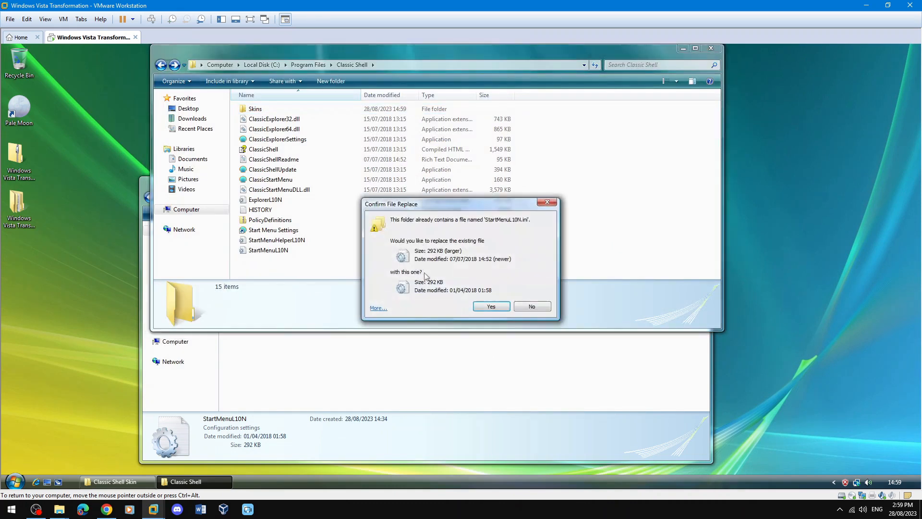
left_click(487, 306)
left_click(390, 270)
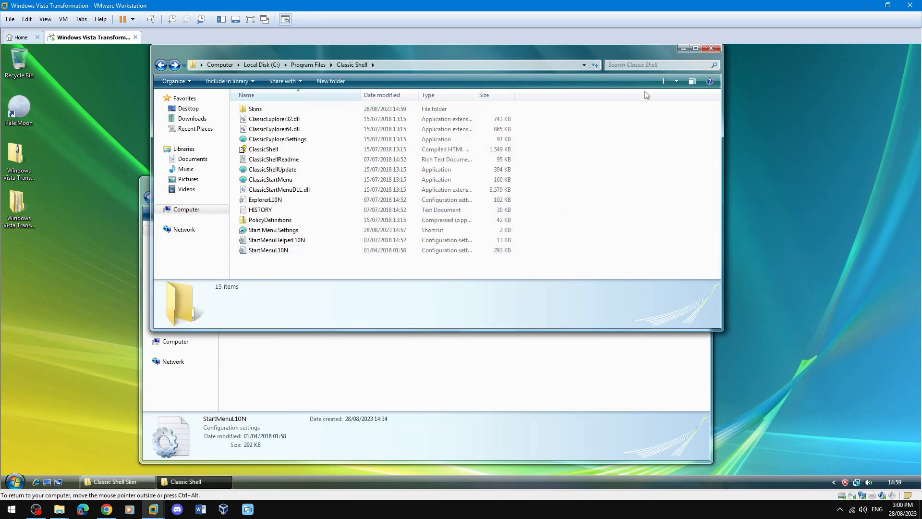
left_click(711, 48)
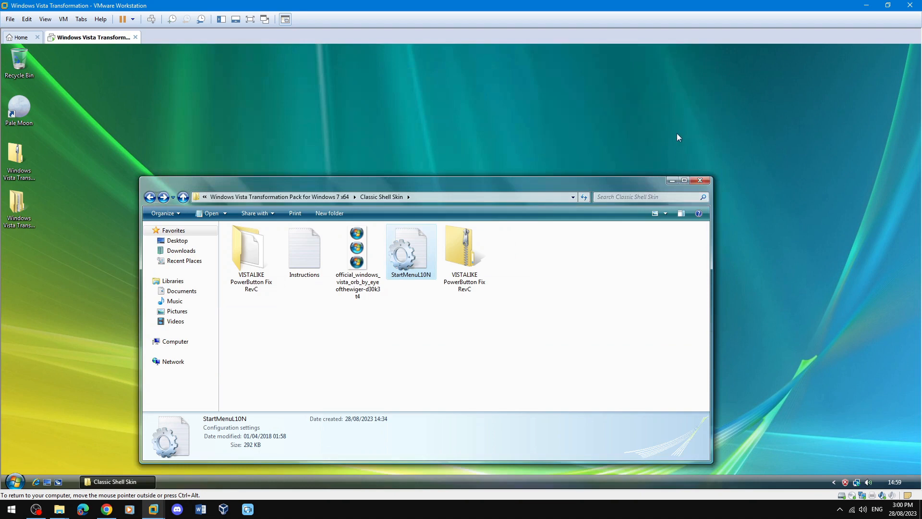
left_click(700, 181)
- Choose the VISTALIKE PowerButton Fix RevC skin in the Classic Start Menu settings and preview the Start menu
right_click(19, 482)
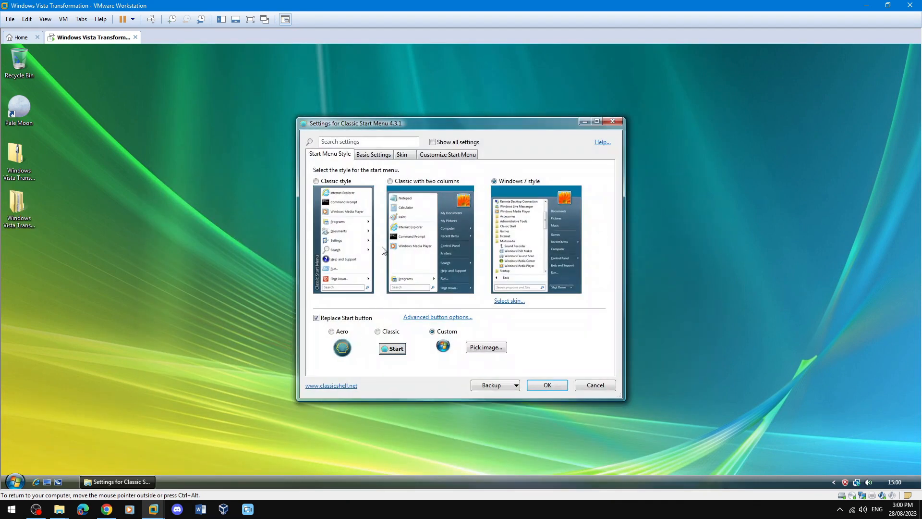
left_click(408, 154)
left_click(393, 172)
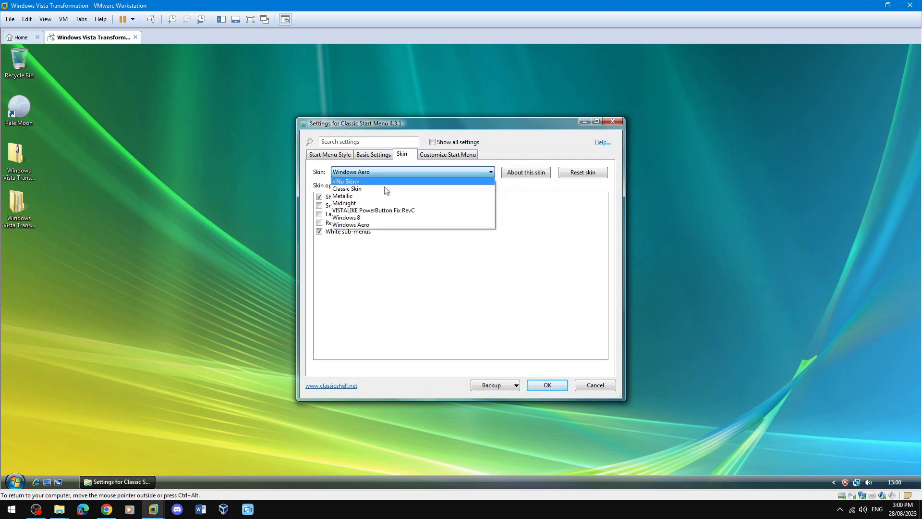
left_click(417, 212)
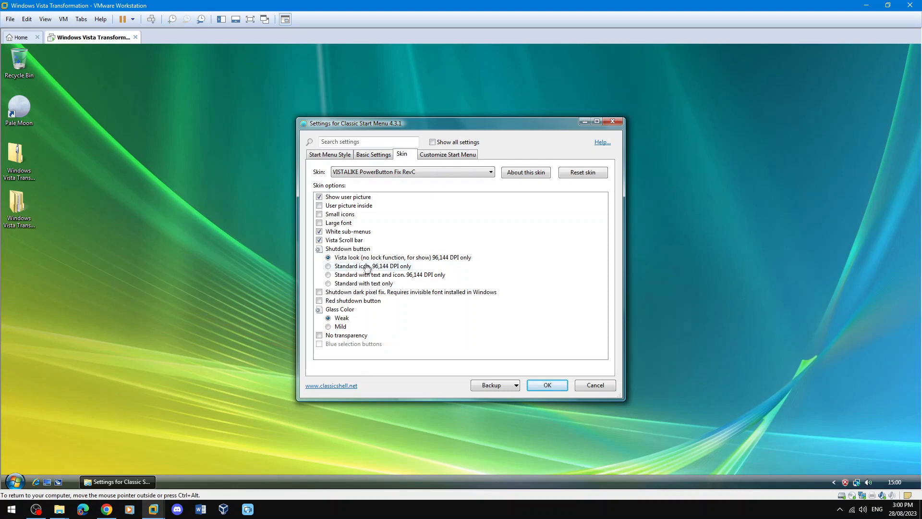
left_click(15, 481)
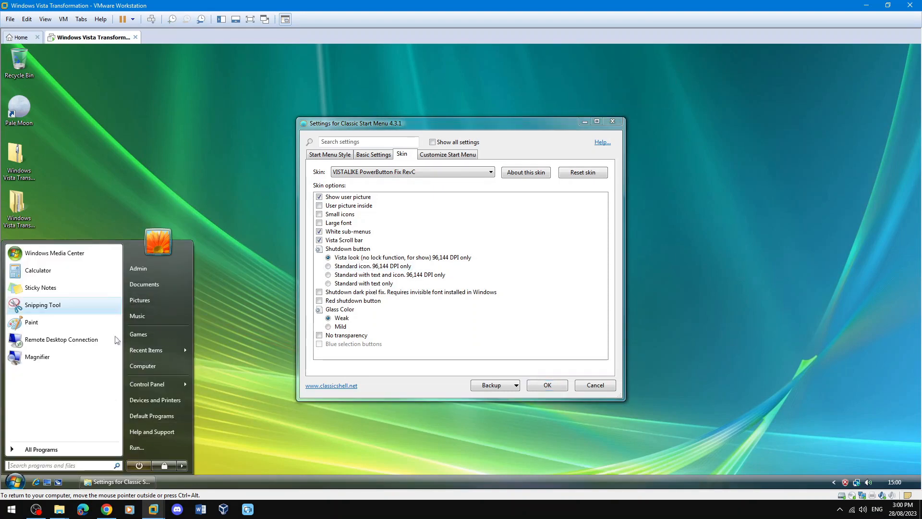
left_click(224, 223)
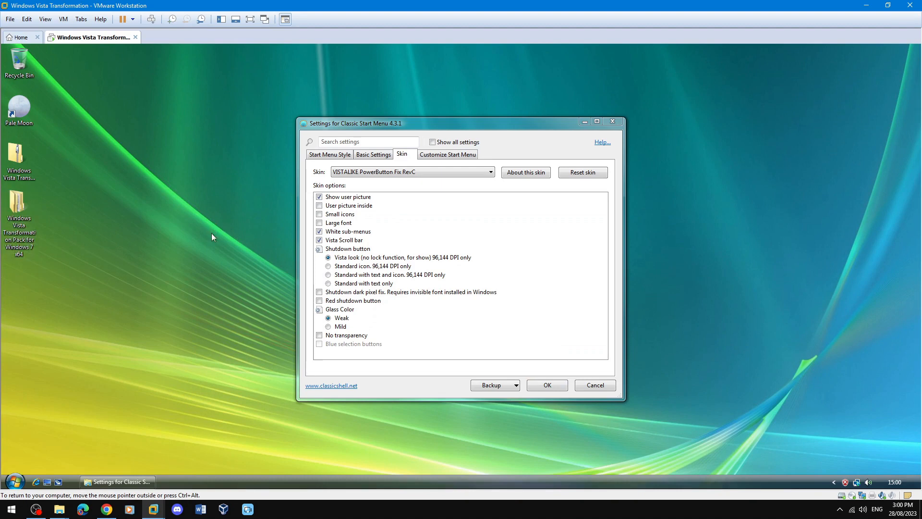
- Enable the Red shutdown button skin option and check it in the Start menu
left_click(319, 301)
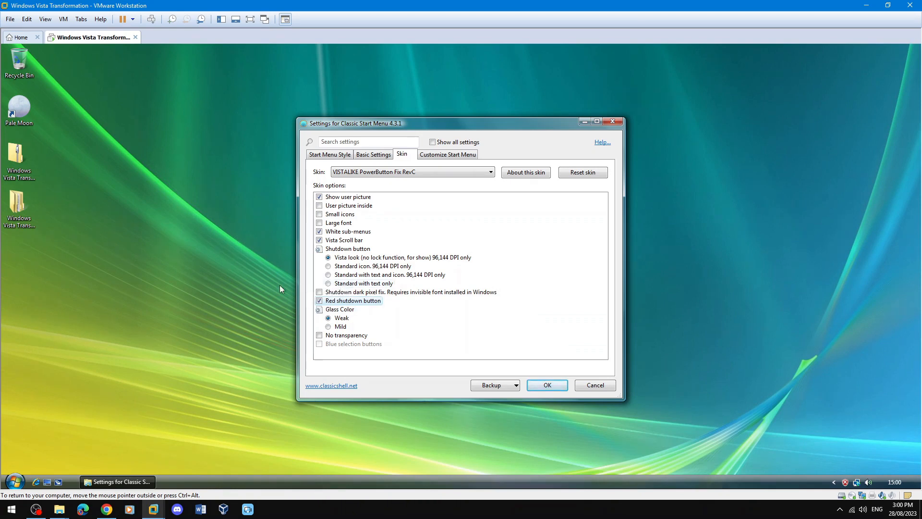
left_click(6, 481)
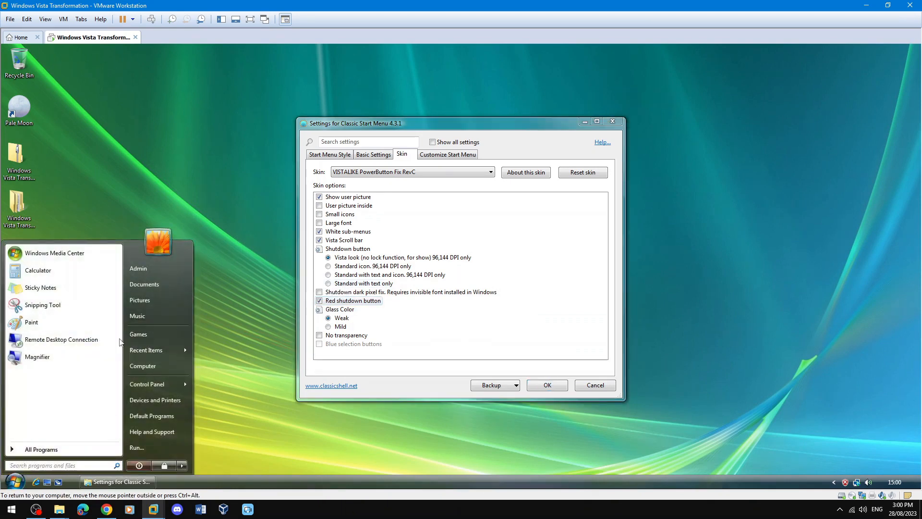
left_click(243, 242)
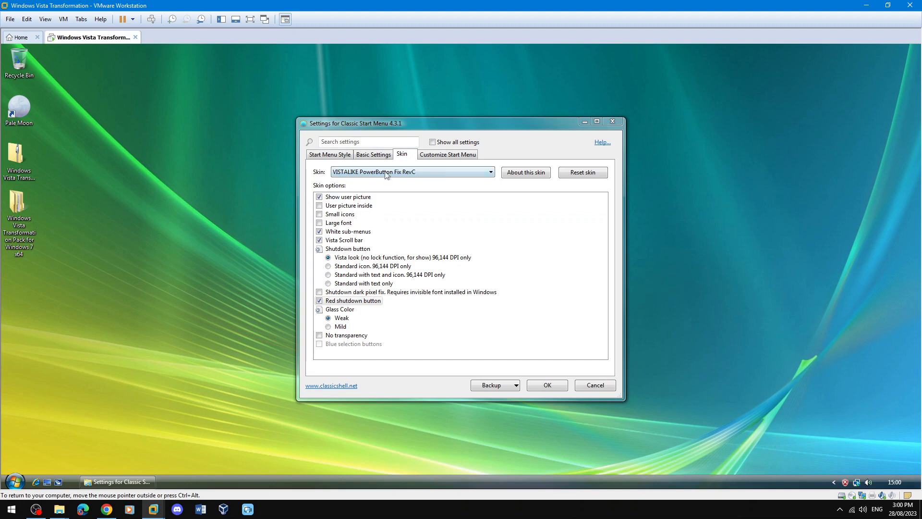
left_click(14, 482)
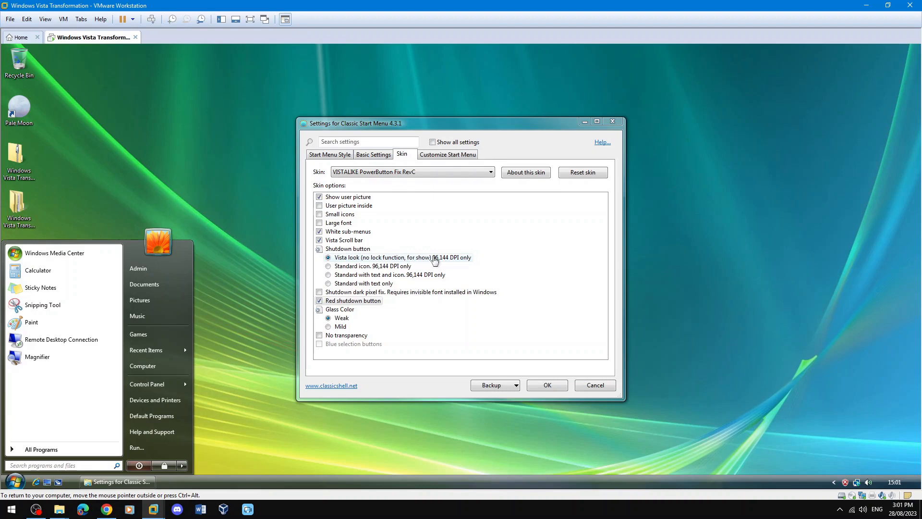
- Try the Standard icon, Standard with text and icon, and Standard with text only shutdown button styles, previewing each in the Start menu
left_click(381, 267)
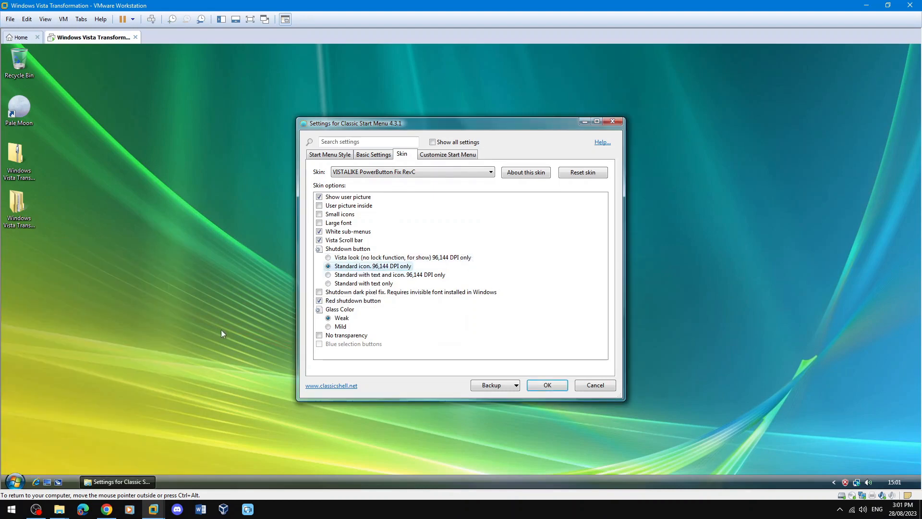
left_click(15, 482)
left_click(76, 468)
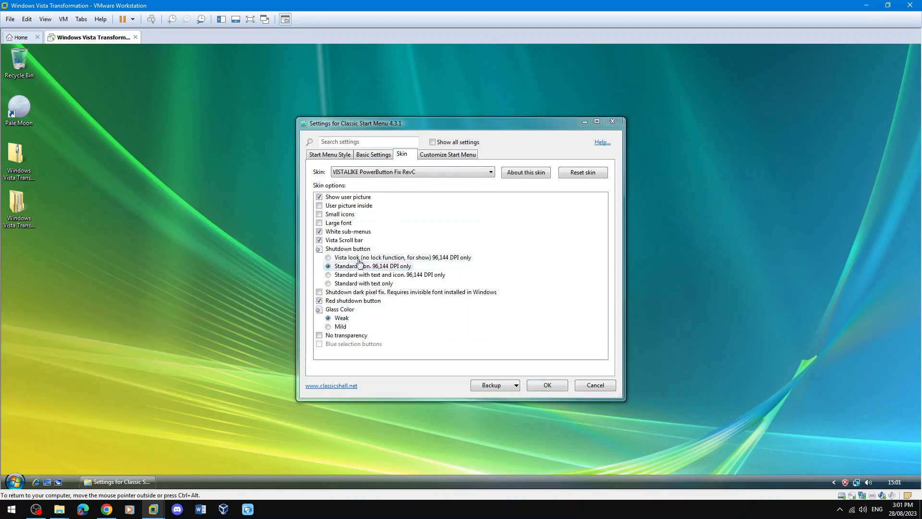
left_click(358, 275)
left_click(14, 482)
left_click(317, 295)
left_click(364, 283)
left_click(14, 482)
left_click(15, 482)
- Set the shutdown button to Vista look, preview the Start menu, and apply the Classic Start Menu settings
left_click(364, 258)
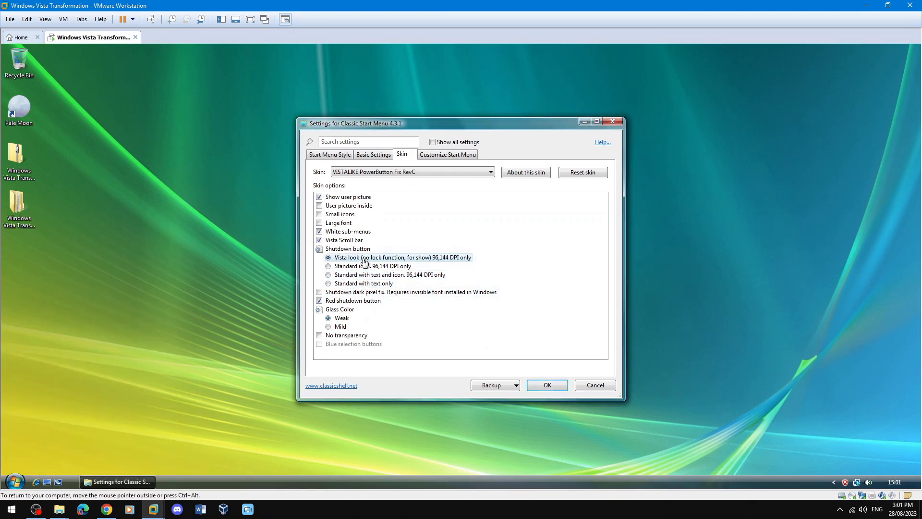
left_click(15, 482)
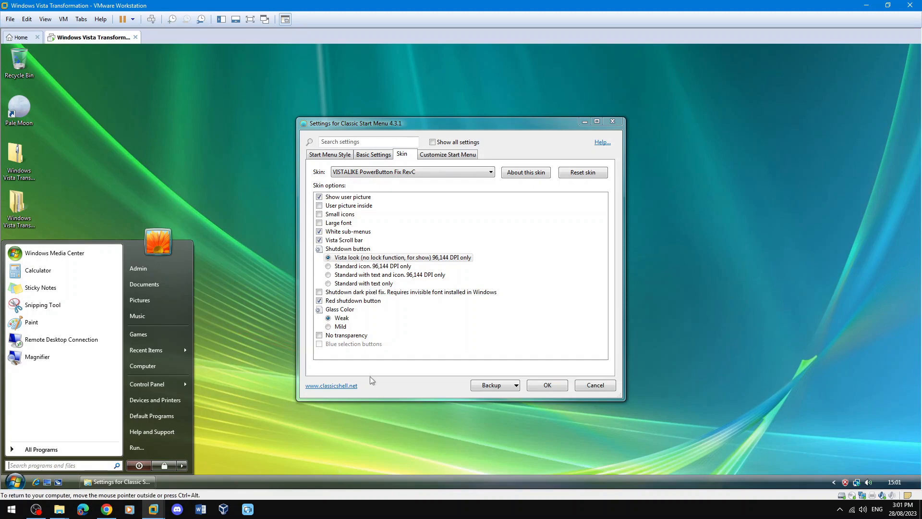
left_click(392, 365)
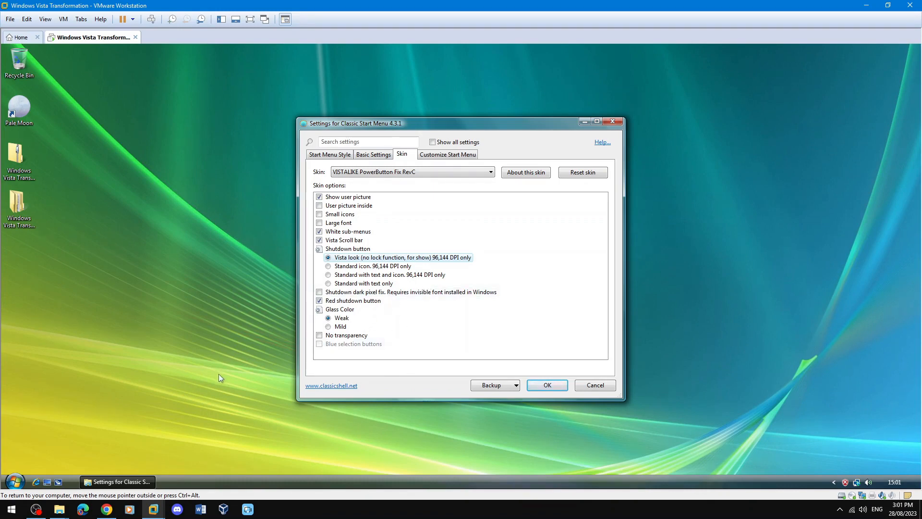
left_click(542, 384)
left_click(14, 480)
left_click(15, 484)
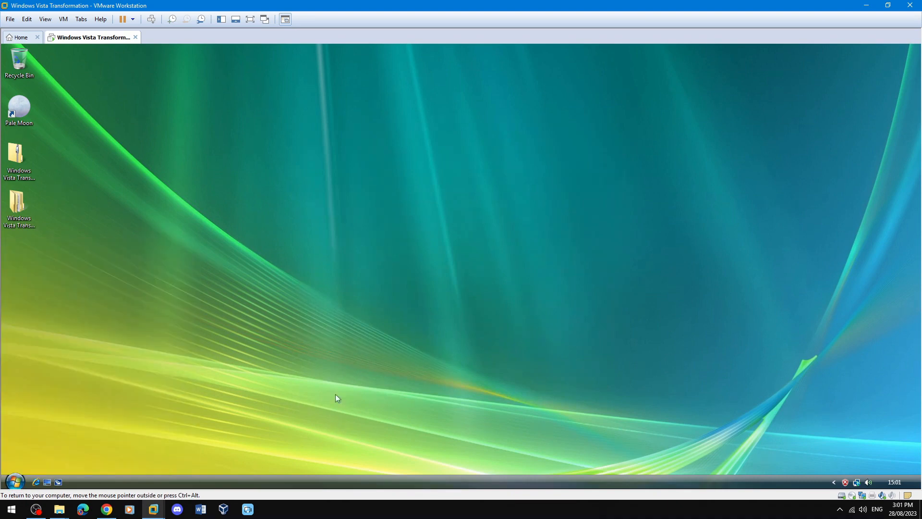
- Open the desktop personalization settings, apply the installed Vista theme and switch back to the Unsaved Theme
right_click(355, 367)
left_click(411, 361)
scroll(443, 299, "down", 5)
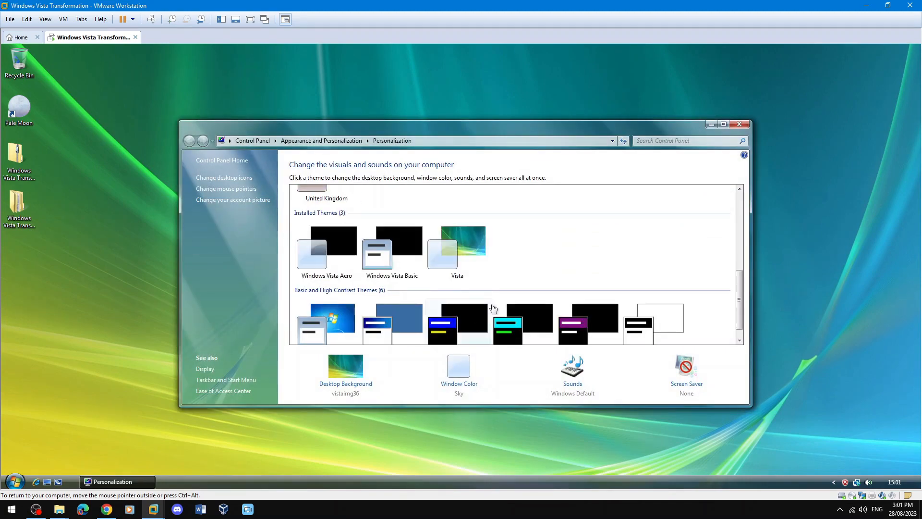
scroll(364, 274, "up", 1)
scroll(416, 303, "down", 1)
left_click(457, 252)
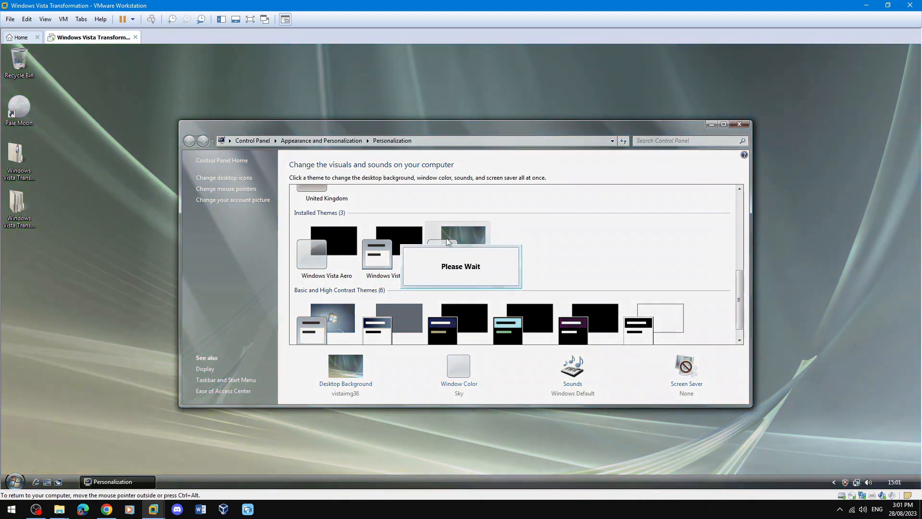
scroll(459, 282, "up", 2)
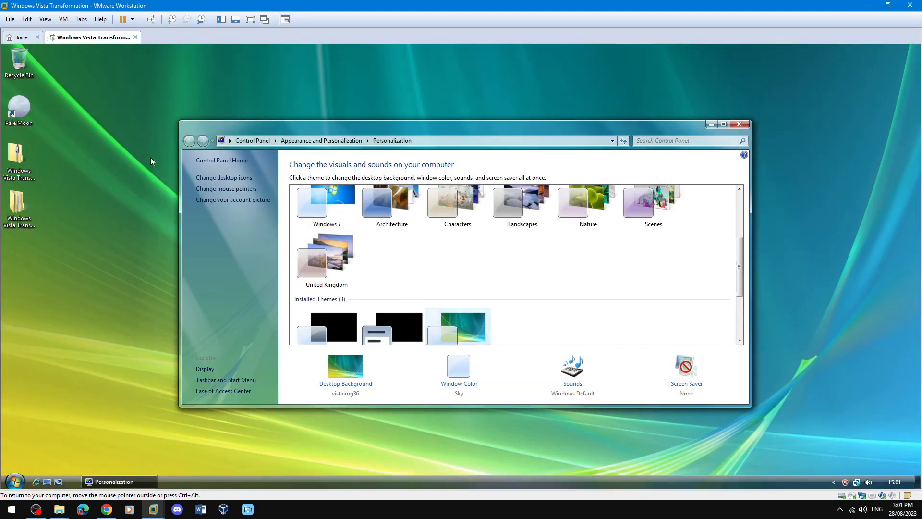
scroll(478, 282, "up", 3)
left_click(333, 226)
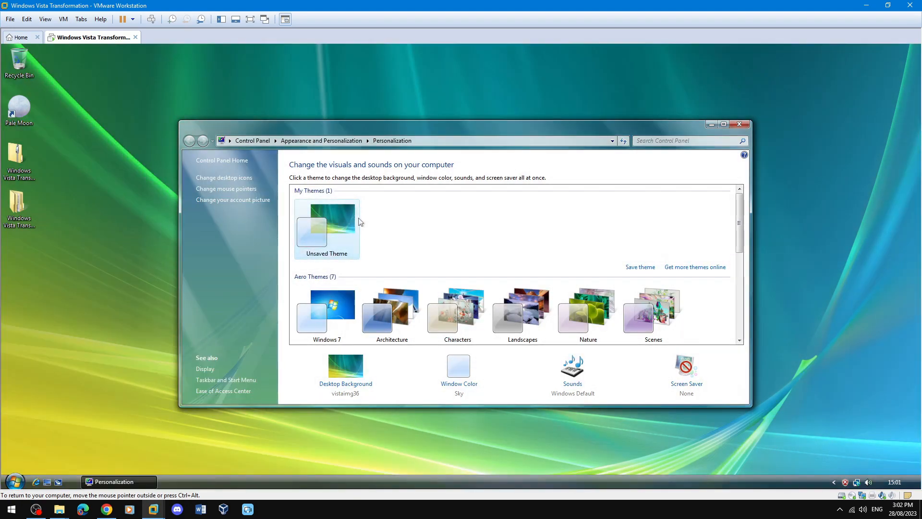
- Apply the installed Windows Vista Basic theme
scroll(338, 249, "down", 5)
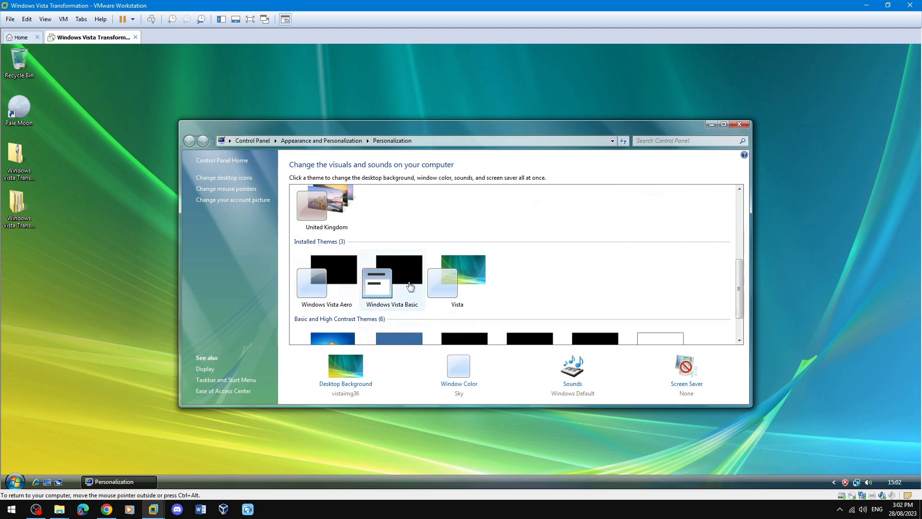
left_click(413, 285)
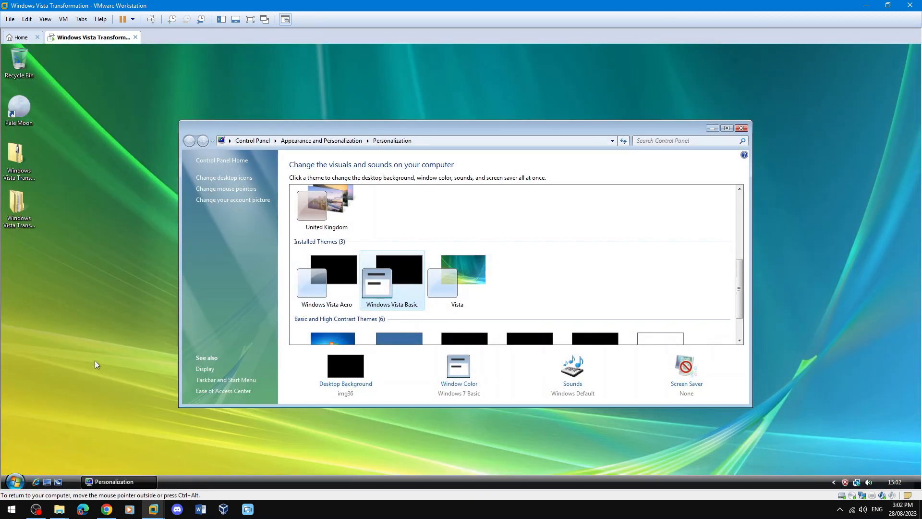
left_click_drag(94, 361, 166, 257)
- Examine how the Start menu looks under the Windows Vista Basic theme
left_click(14, 483)
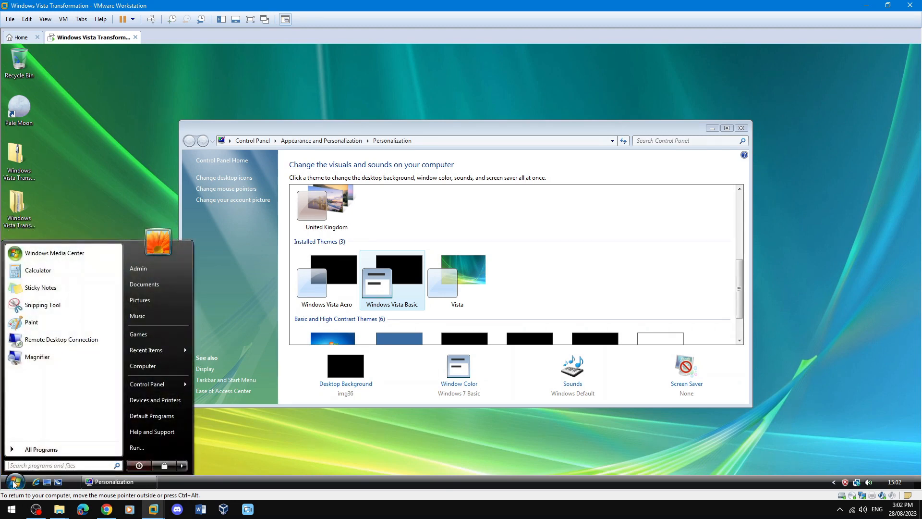
left_click(14, 481)
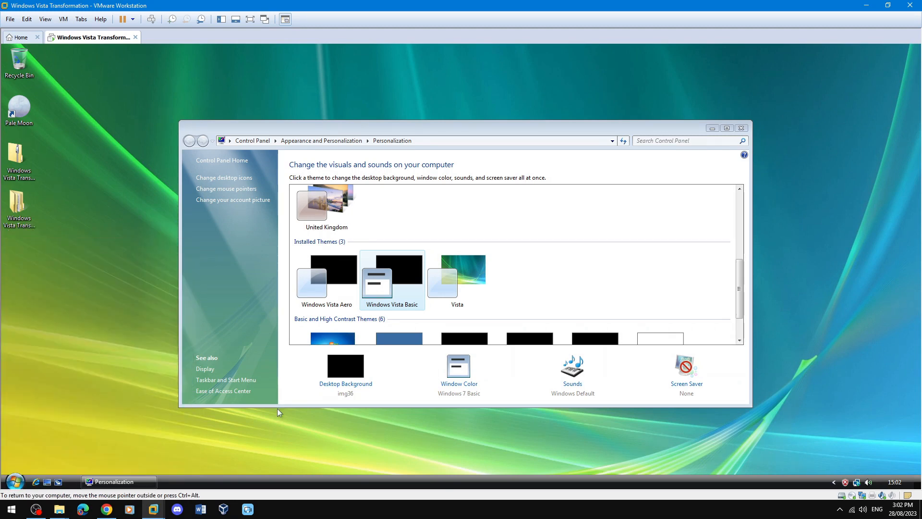
left_click(16, 482)
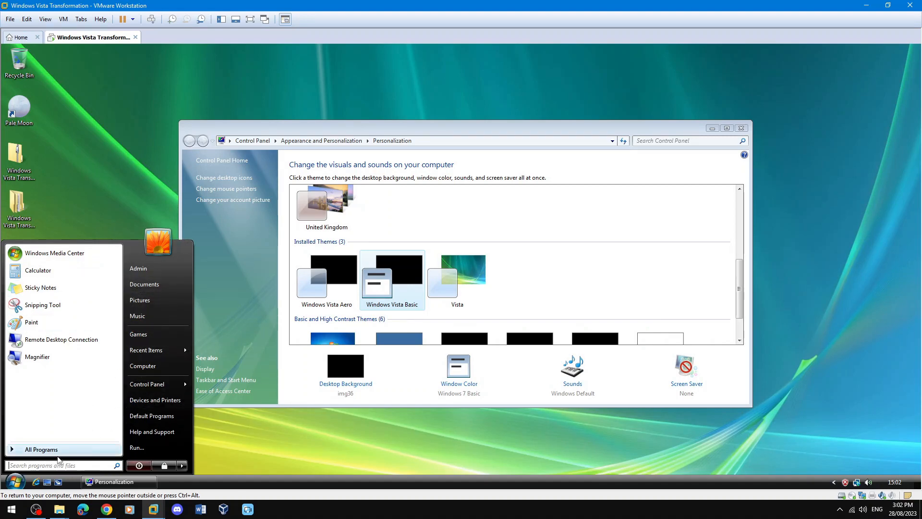
left_click(21, 484)
- Minimize the Personalization window and open the Classic Start Menu settings
left_click(713, 129)
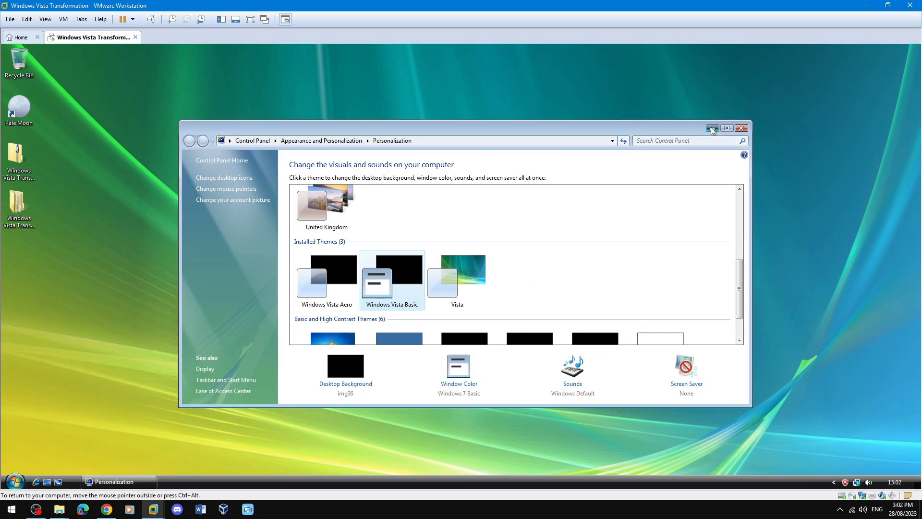
right_click(16, 482)
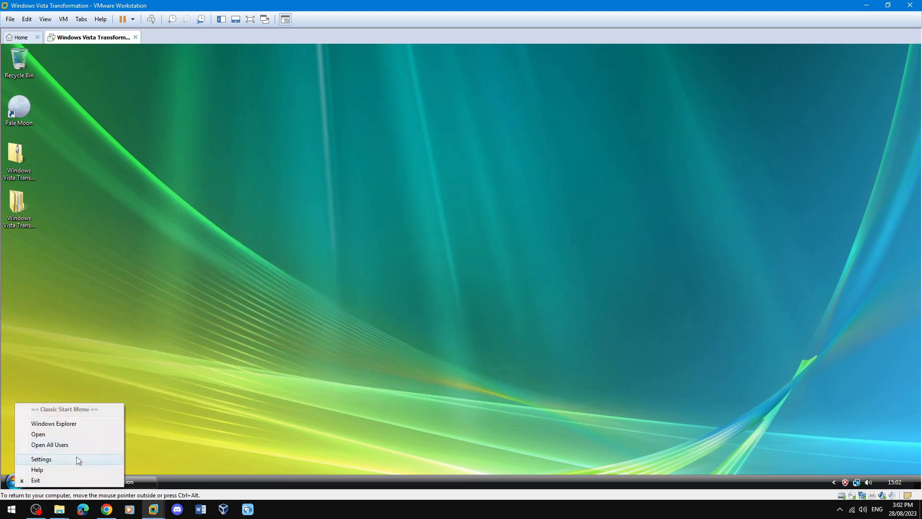
left_click(77, 459)
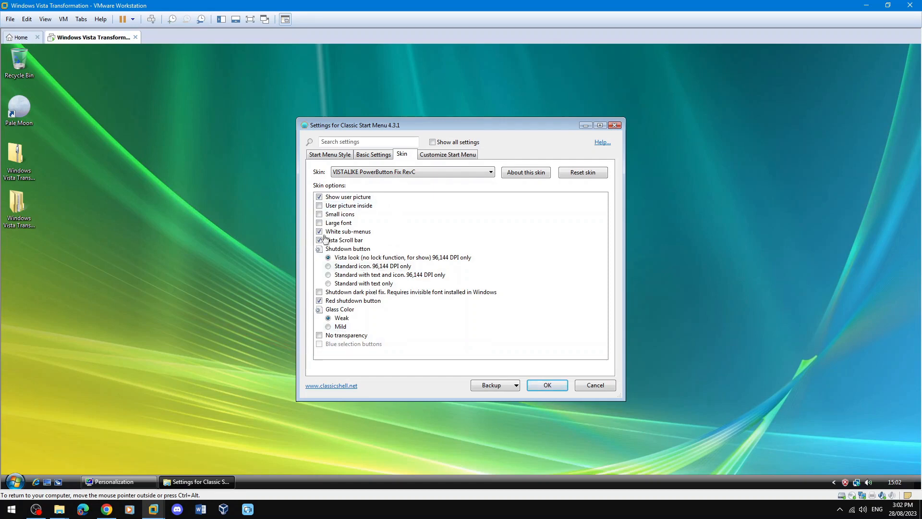
- Enable the User picture inside, No transparency and Blue selection buttons skin options, previewing the Start menu
left_click(320, 207)
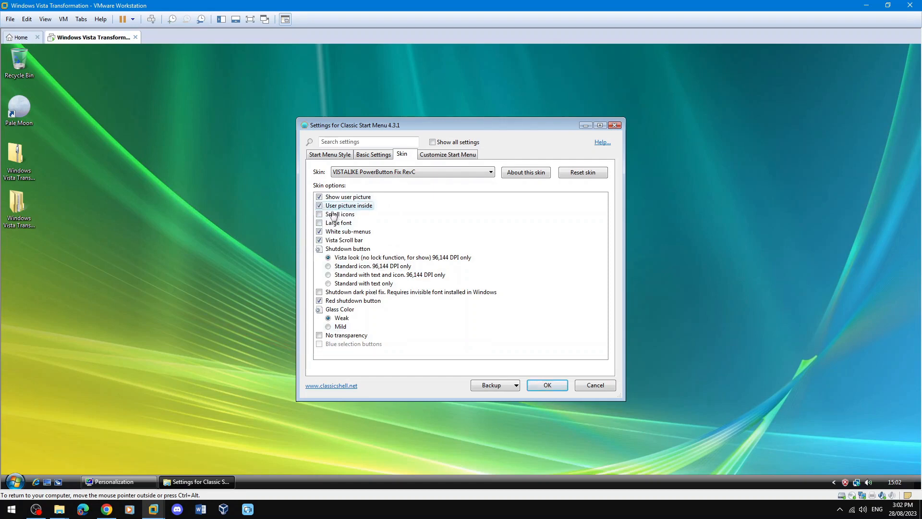
left_click(14, 481)
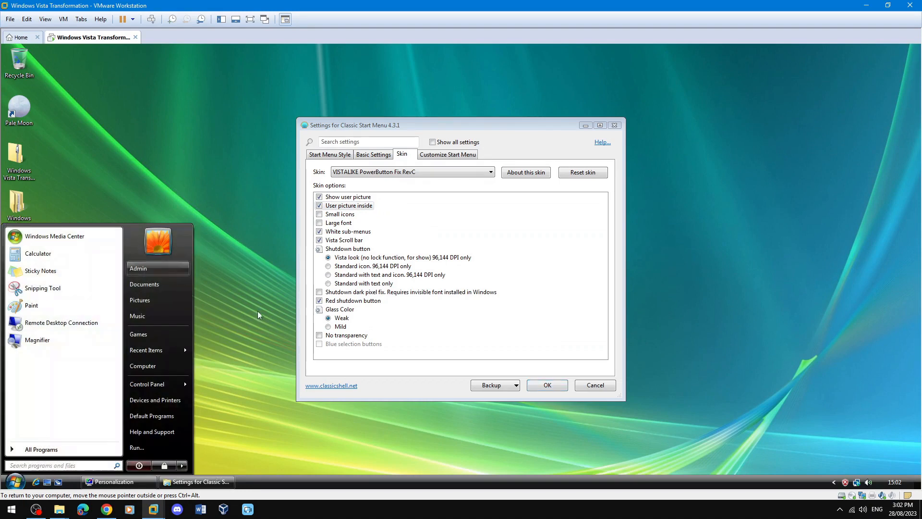
left_click(346, 361)
left_click(319, 336)
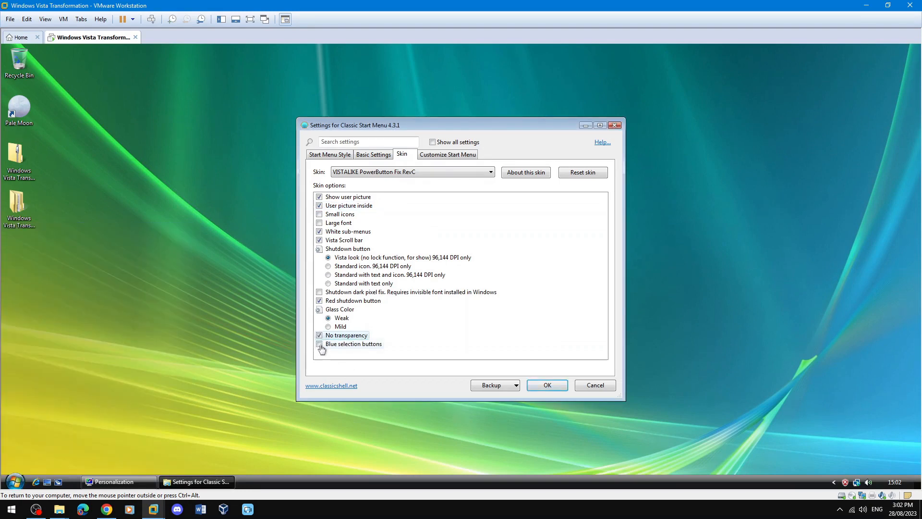
left_click(320, 346)
left_click(15, 482)
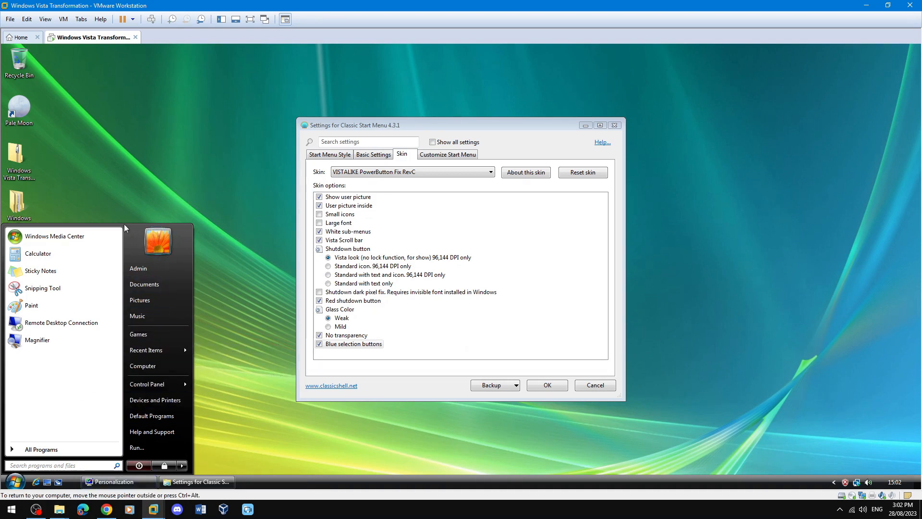
left_click(15, 481)
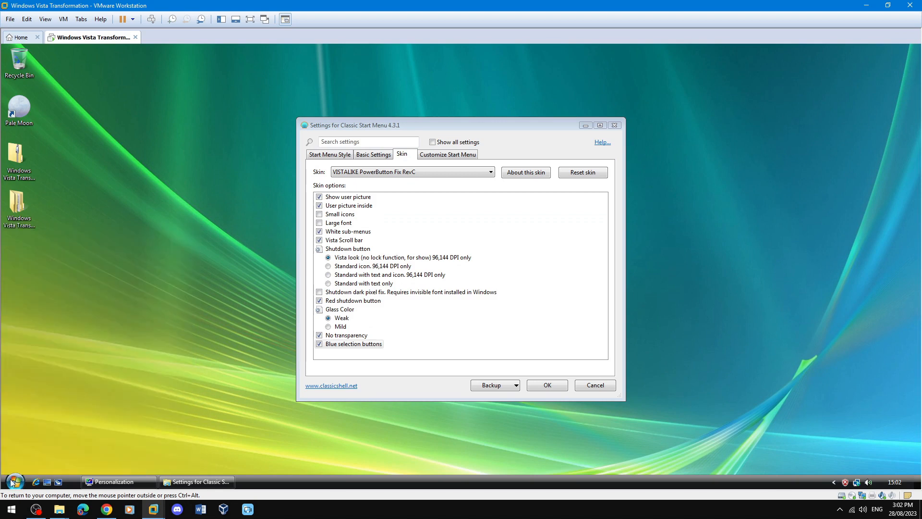
- Disable the Blue selection buttons, No transparency and User picture inside skin options
left_click(320, 344)
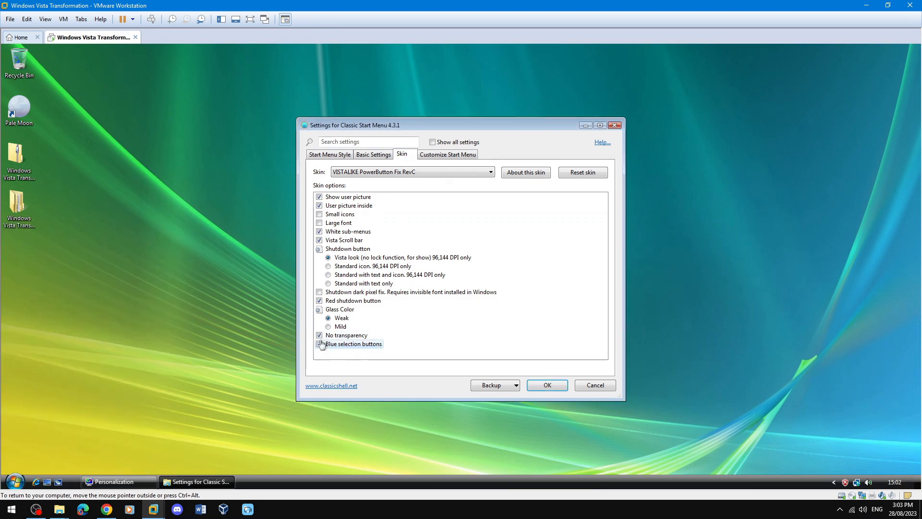
left_click(319, 335)
left_click(319, 206)
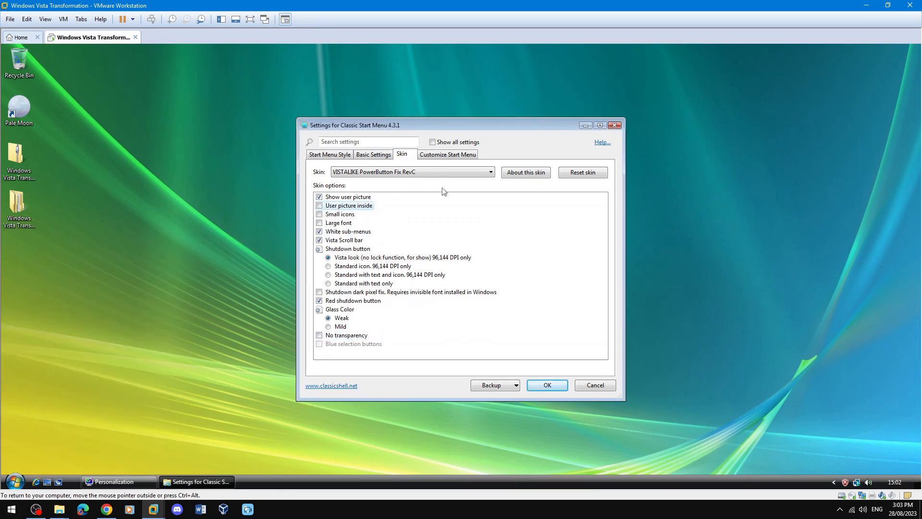
- Reapply the Unsaved Theme in the personalization settings, close that window and preview the Start menu
right_click(200, 314)
left_click(238, 425)
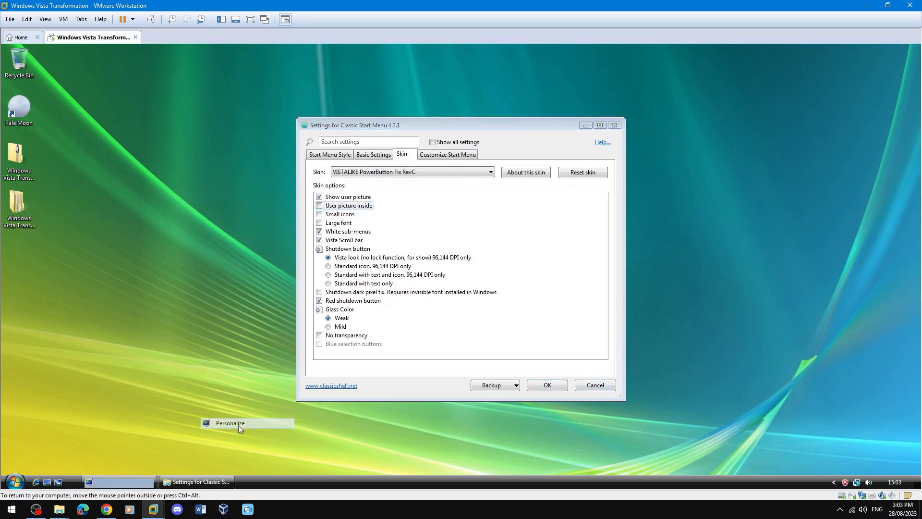
left_click(441, 325)
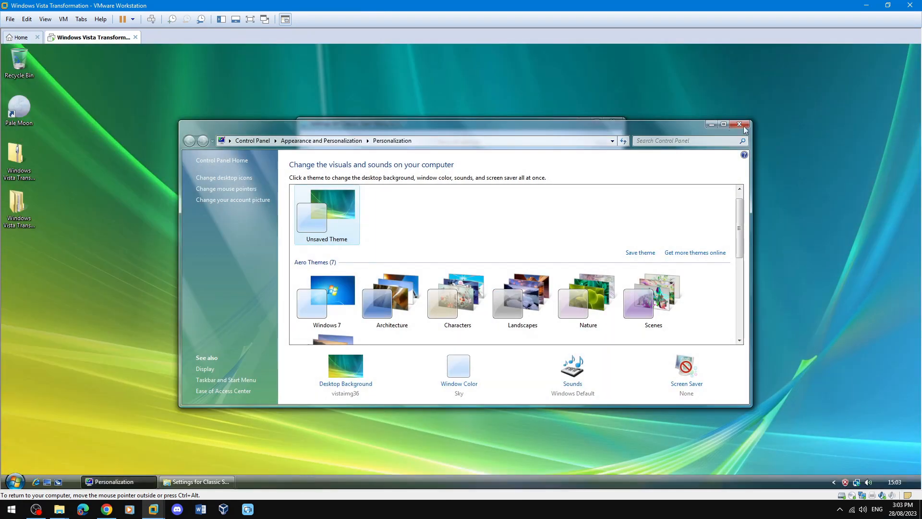
left_click(743, 127)
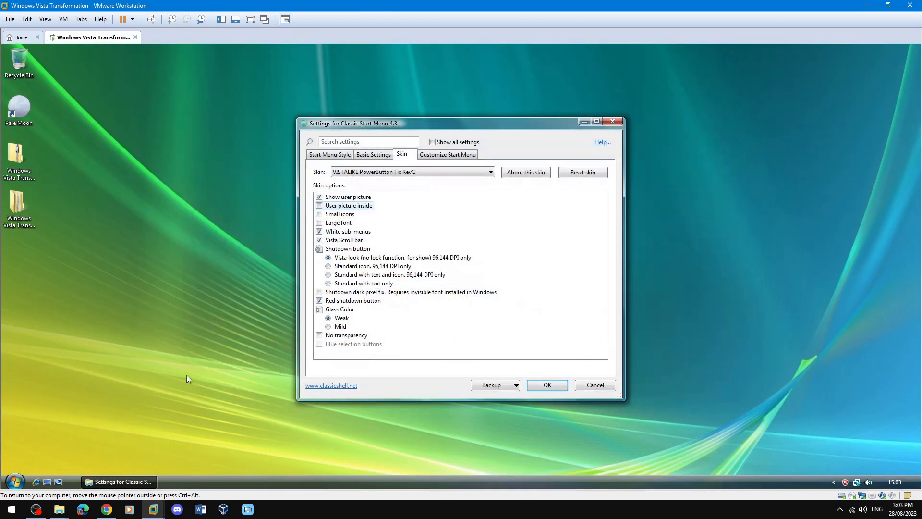
left_click(14, 481)
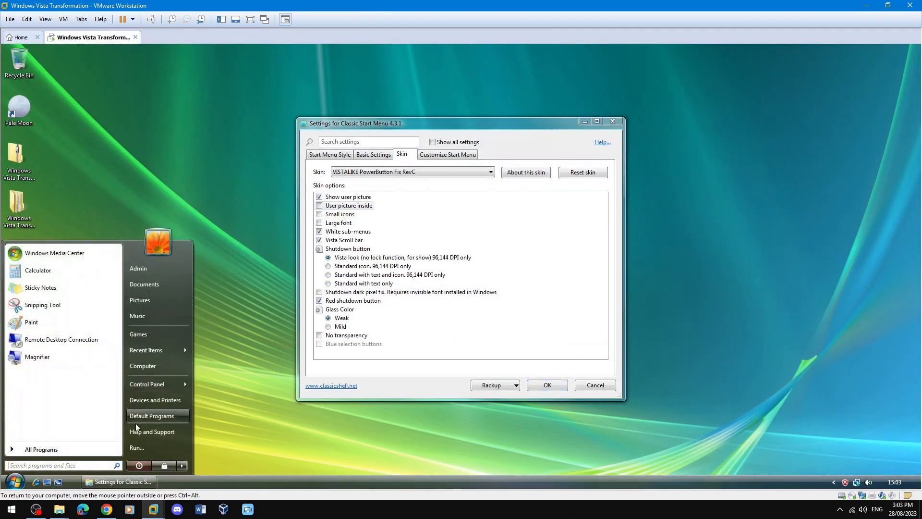
left_click(263, 413)
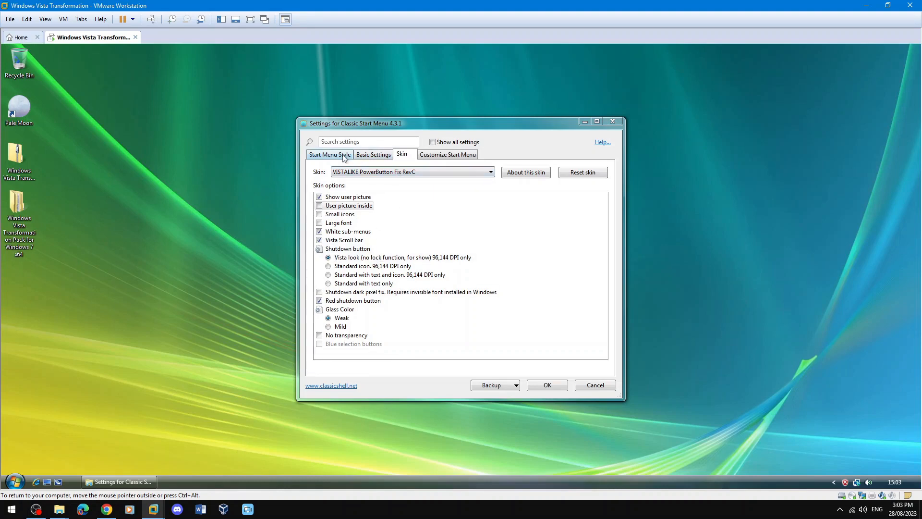
- Show all Start menu settings and set the main menu animation to No animation and the fade speed to 0
left_click(433, 142)
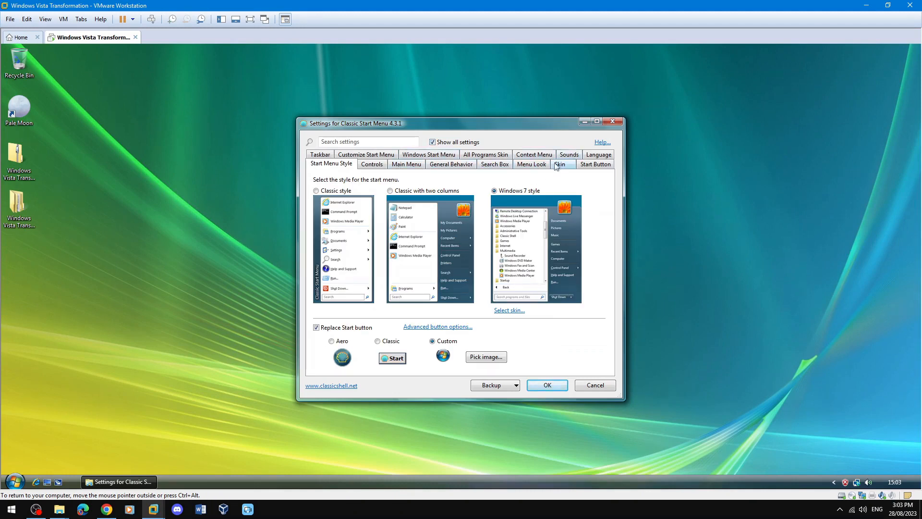
left_click(528, 164)
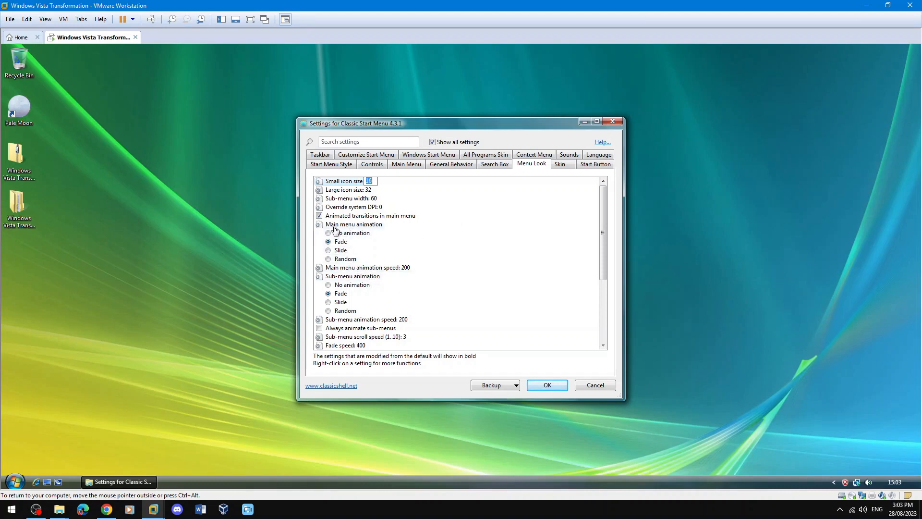
left_click(355, 235)
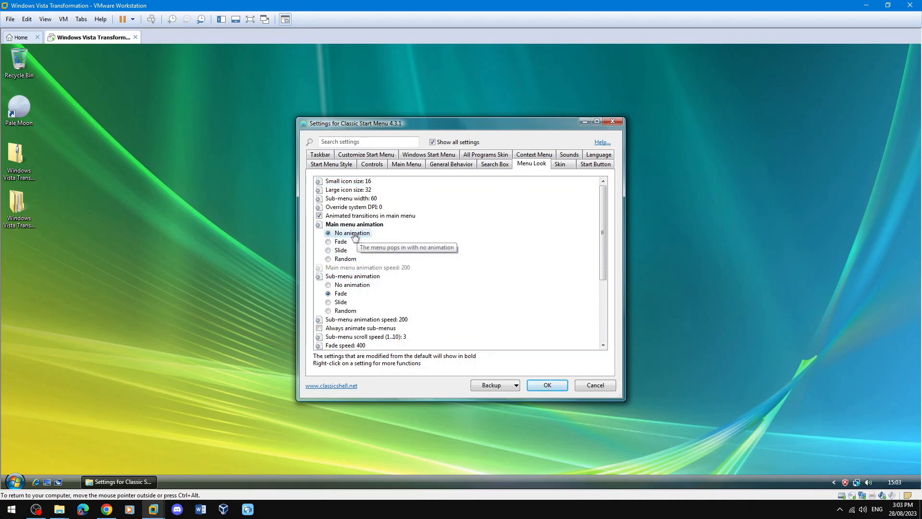
left_click(14, 482)
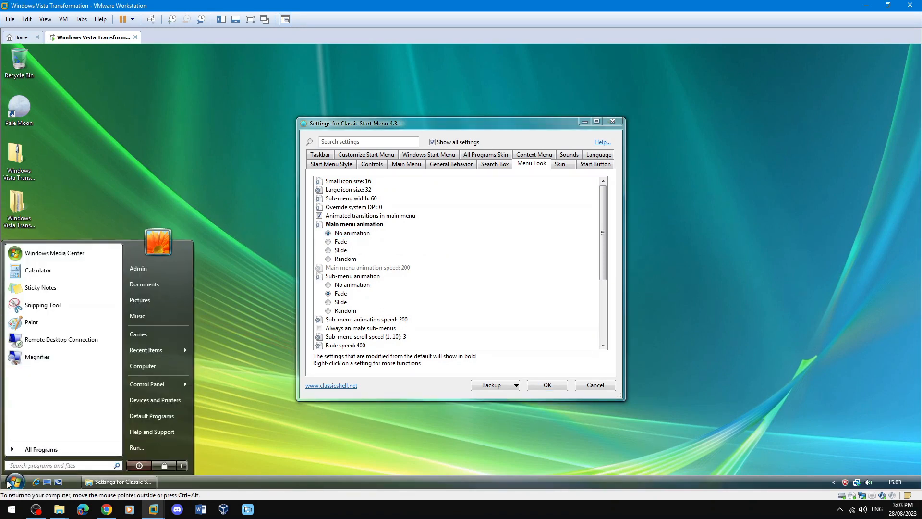
left_click(9, 483)
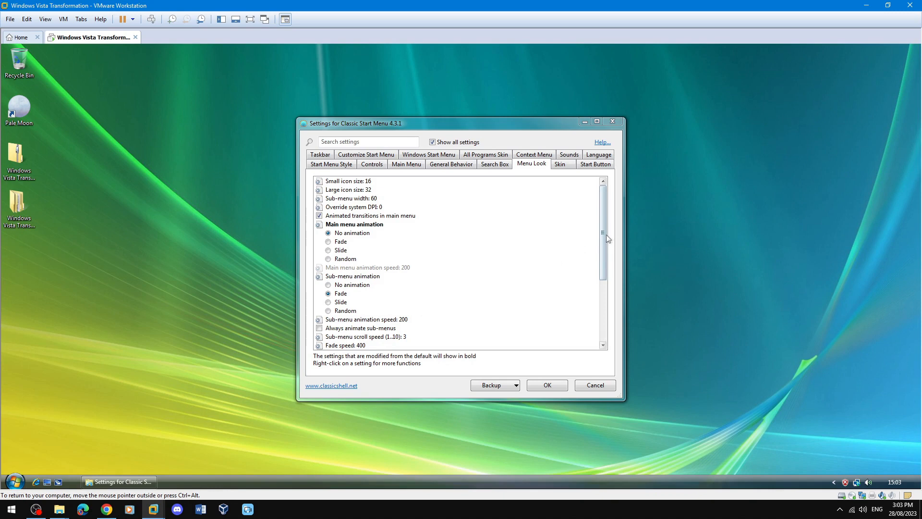
scroll(603, 257, "down", 2)
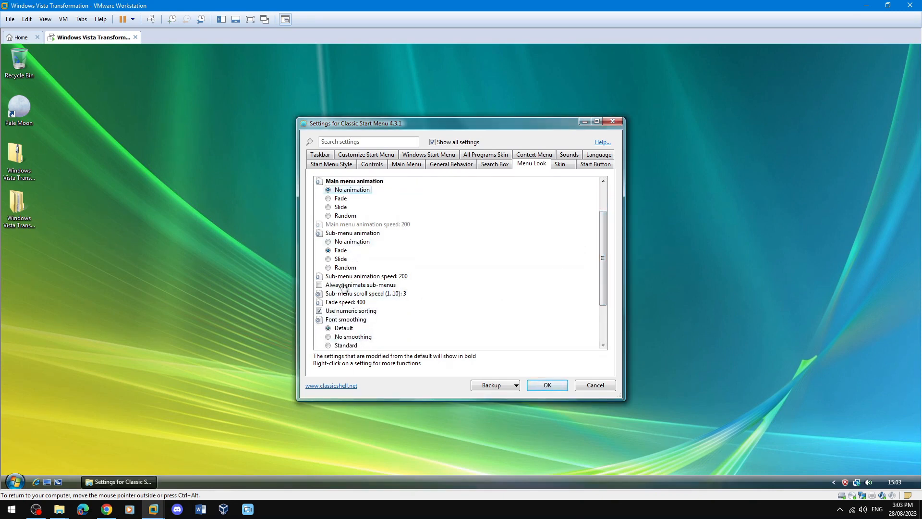
left_click(366, 302)
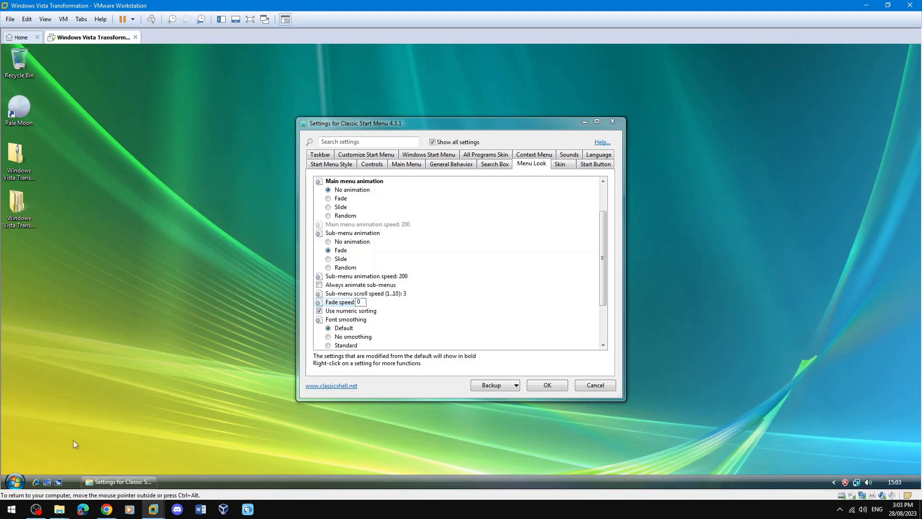
- Change the Start menu items Documents library to My Documents and Pictures library to My Pictures
left_click(367, 156)
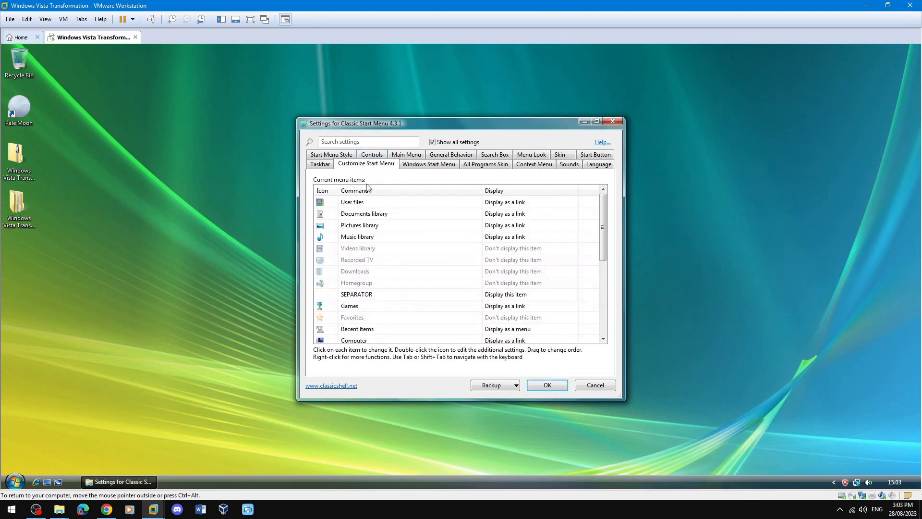
left_click(398, 216)
left_click(416, 215)
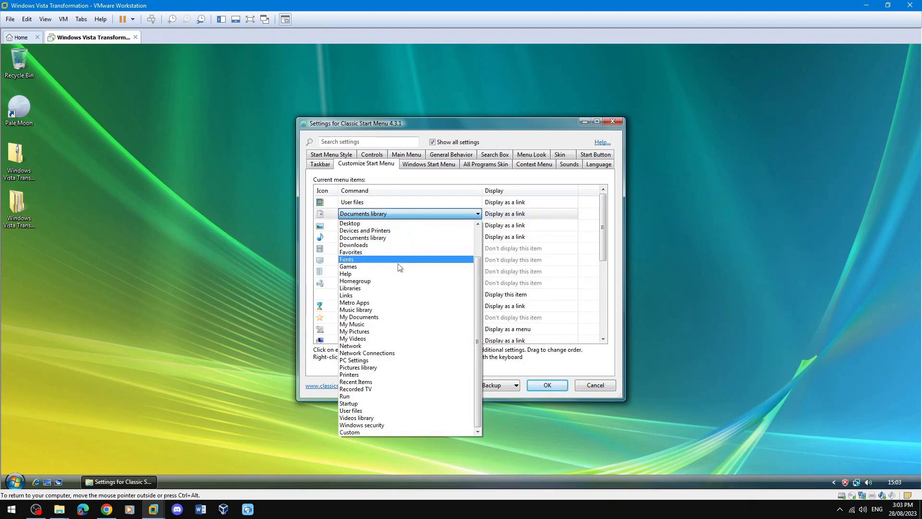
left_click(404, 318)
left_click(383, 226)
left_click(383, 227)
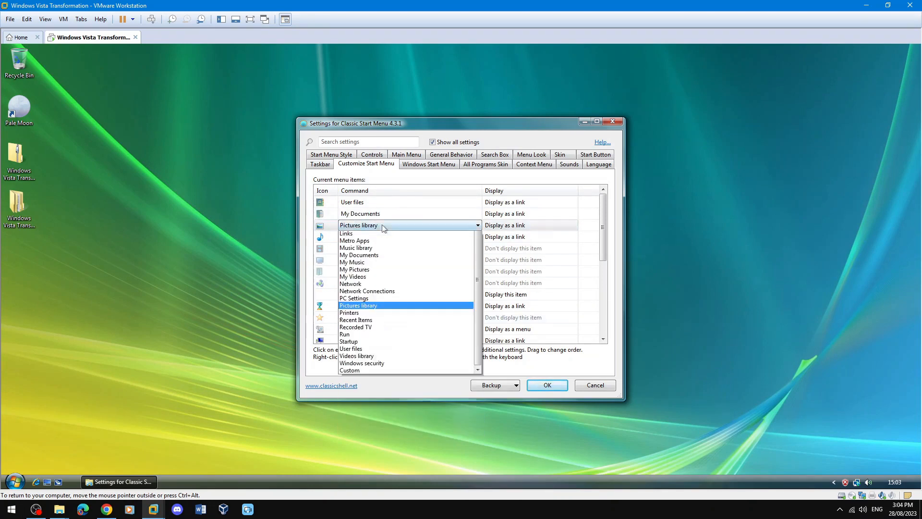
left_click(394, 342)
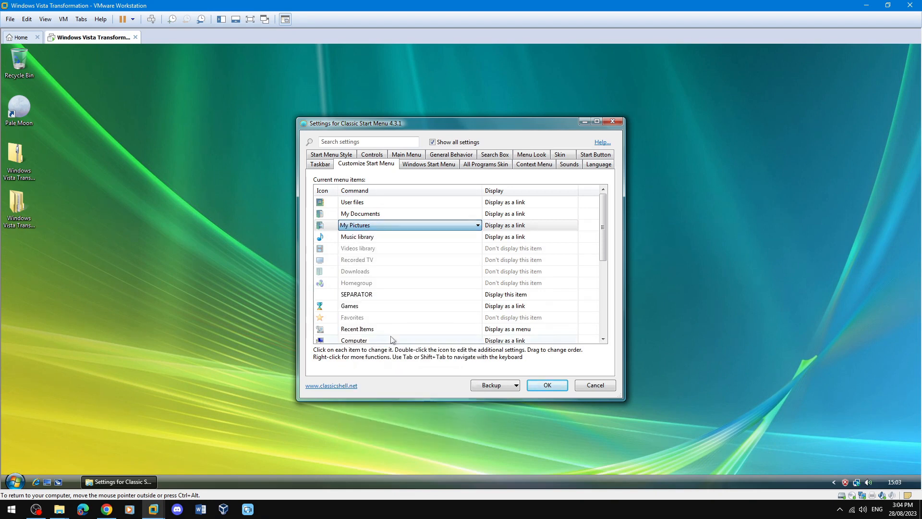
- Change the Start menu item Music library to My Music and preview the Start menu
left_click(409, 239)
left_click(408, 239)
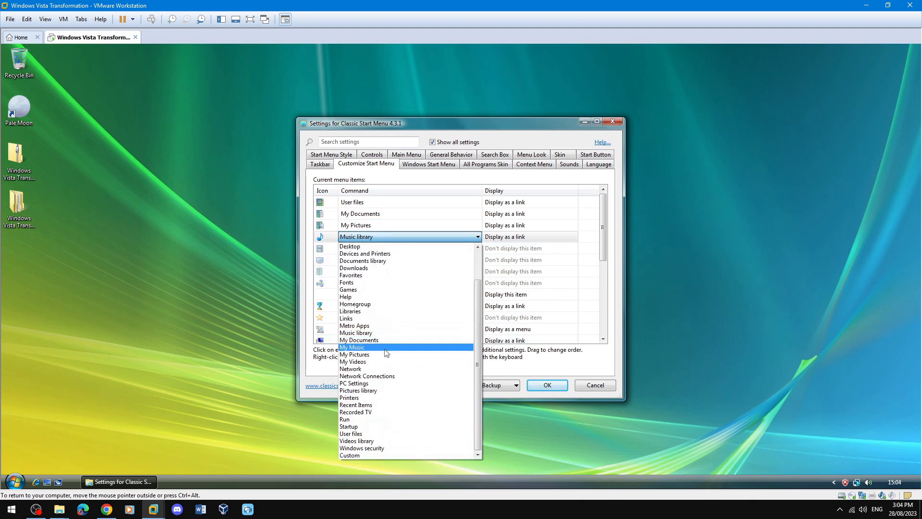
left_click(380, 347)
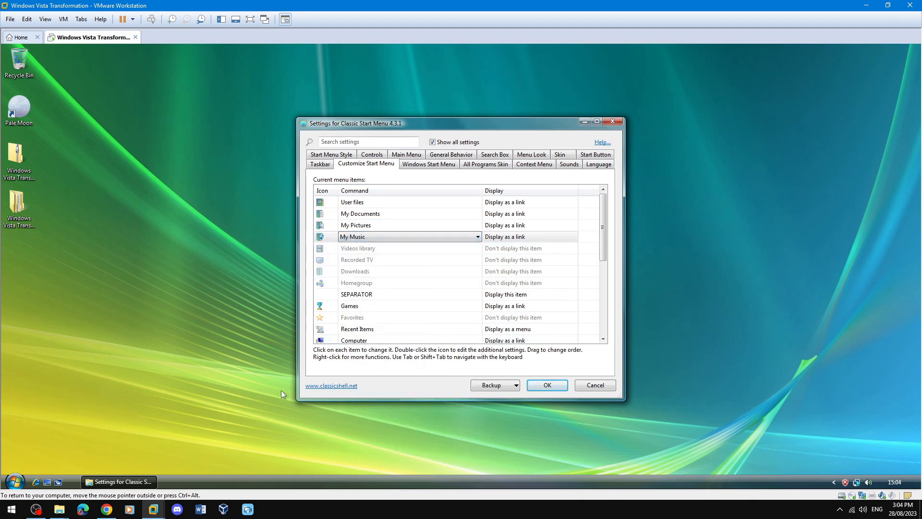
left_click(15, 481)
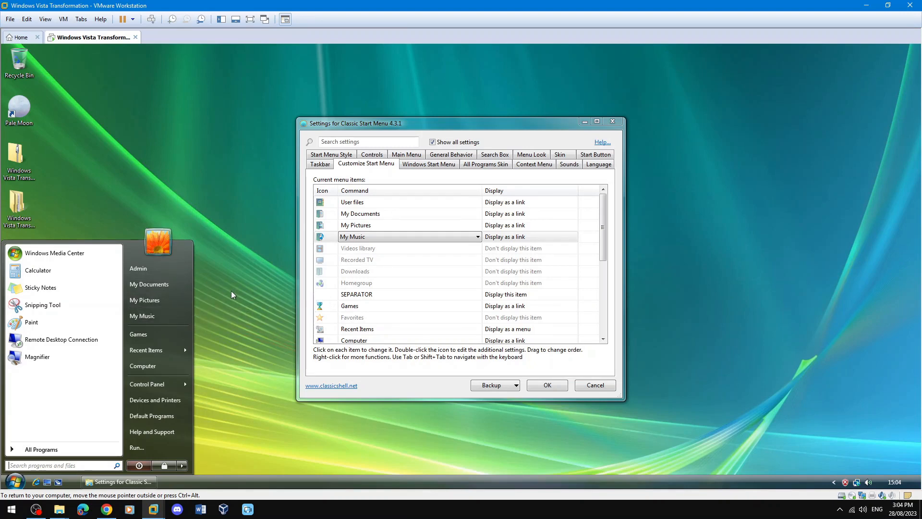
left_click(237, 322)
- Open the user's personal folder from the Start menu and rename My Documents to Documents
left_click(14, 482)
left_click(171, 270)
right_click(445, 117)
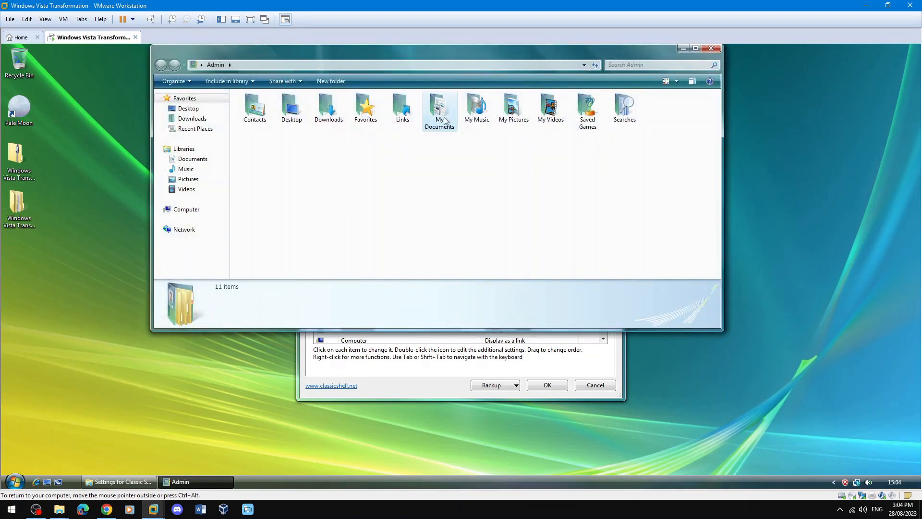
left_click(467, 287)
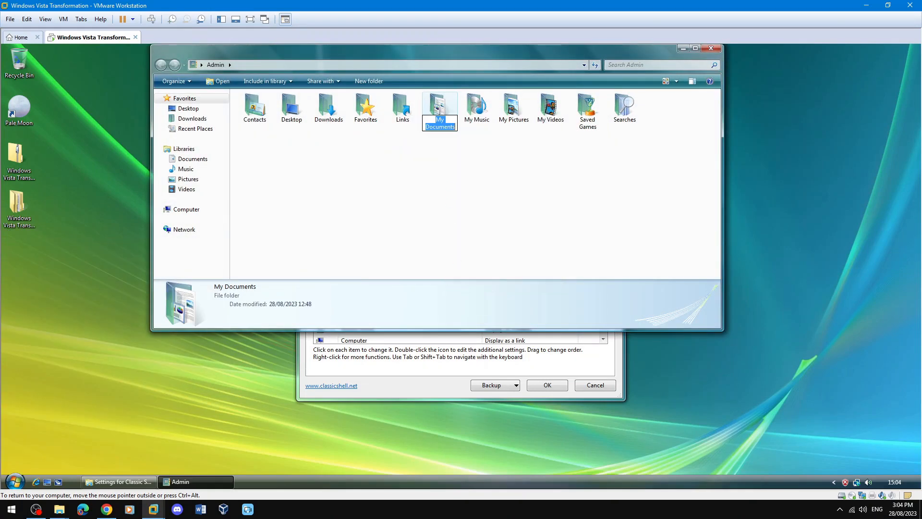
left_click(430, 127)
key("BackSpace")
key("BackSpace")
key("BackSpace")
key("Return")
- Rename the My Music folder to Music
left_click(477, 104)
right_click(477, 103)
left_click(531, 270)
left_click(474, 120)
key("BackSpace")
key("BackSpace")
key("BackSpace")
key("Return")
- Rename the My Pictures folder to Pictures
right_click(514, 112)
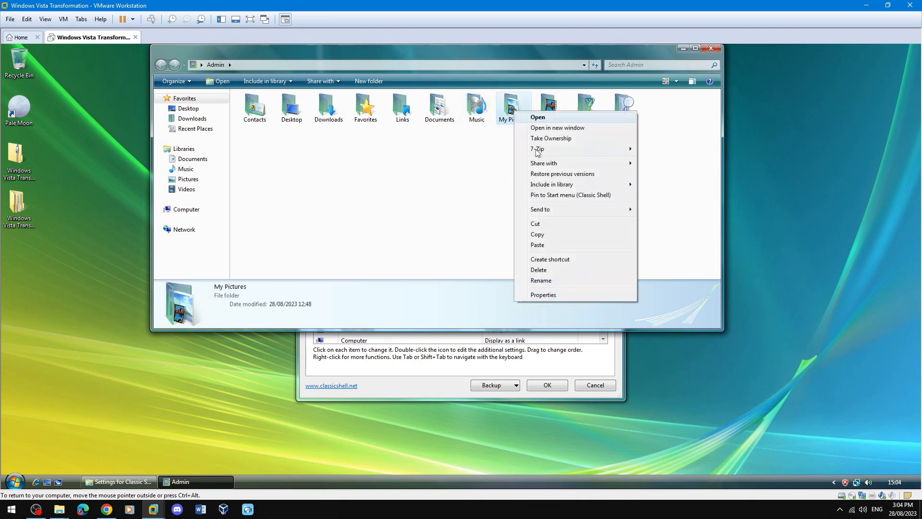
left_click(540, 280)
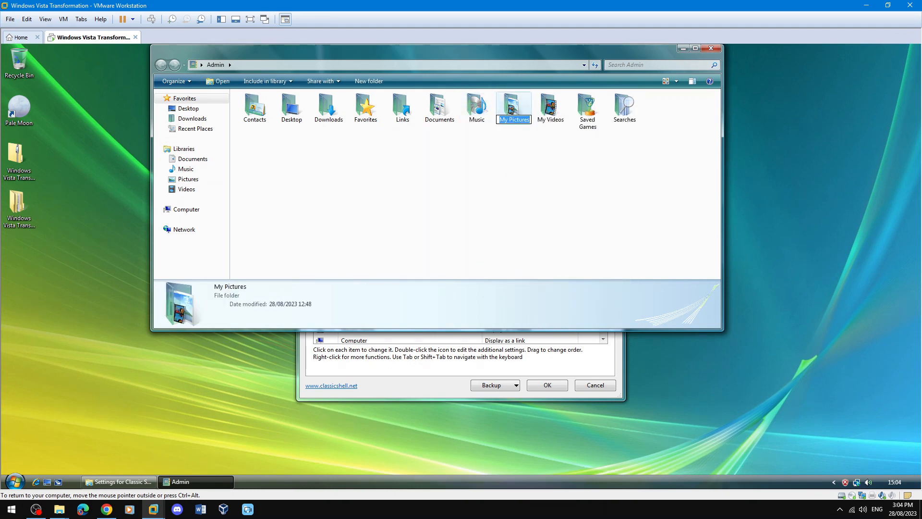
left_click(508, 120)
key("BackSpace")
key("BackSpace")
key("BackSpace")
key("Return")
- Rename the My Videos folder to Videos
right_click(556, 121)
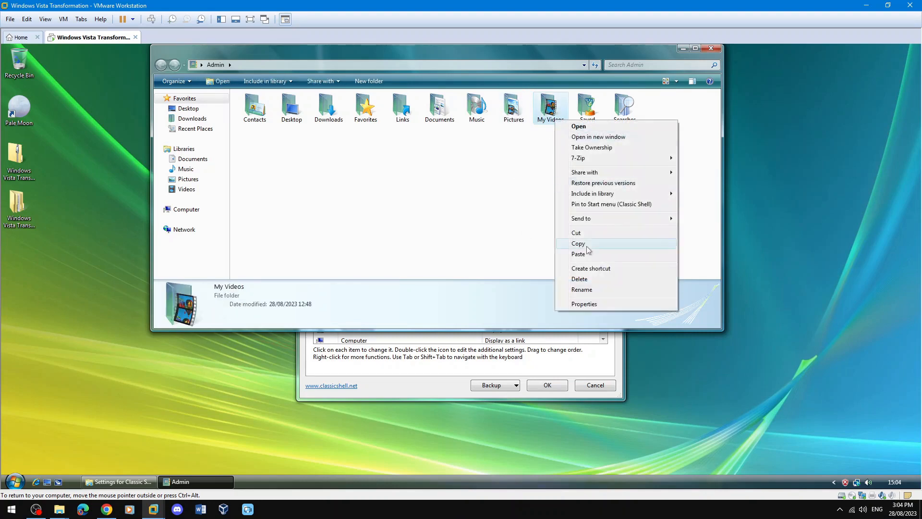
left_click(582, 288)
left_click(546, 119)
key("BackSpace")
key("BackSpace")
key("BackSpace")
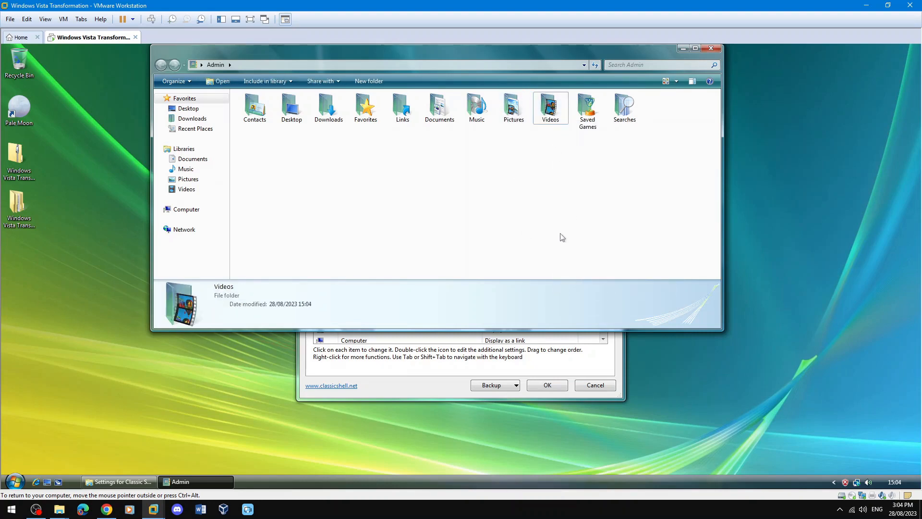
key("Return")
- Close the personal folder window and check the Start menu's folder links and Control Panel submenu
left_click(15, 481)
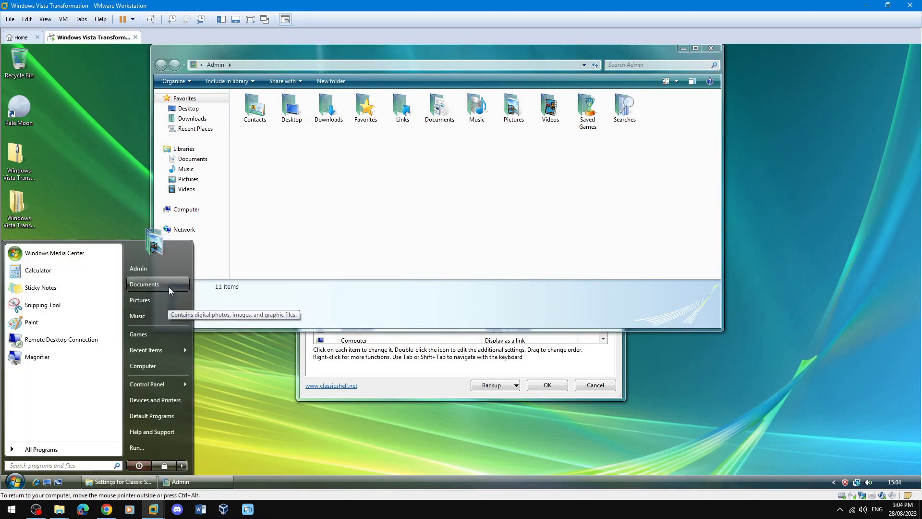
left_click(15, 482)
left_click(711, 48)
left_click(15, 481)
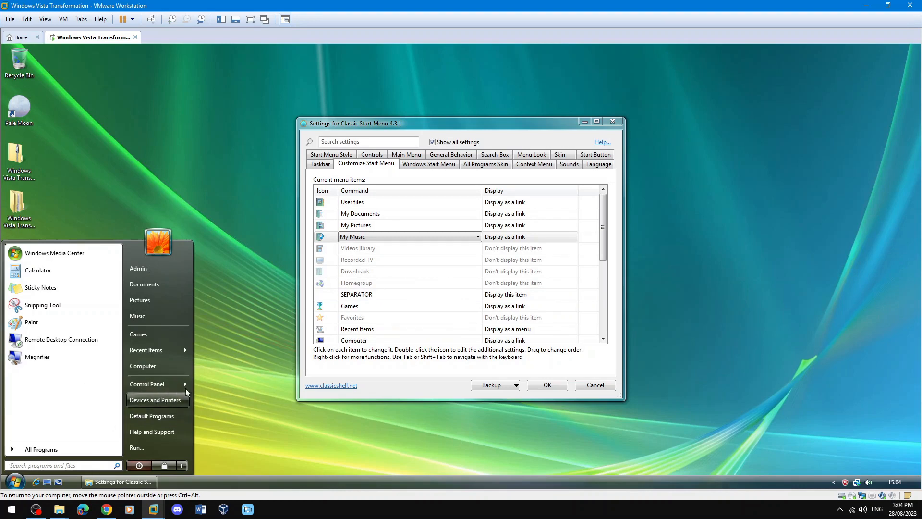
mouse_move(167, 387)
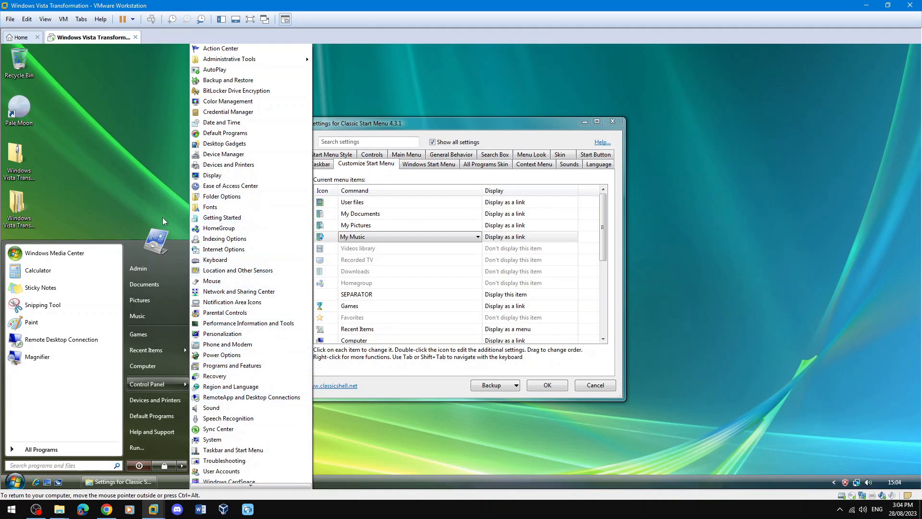
left_click(115, 172)
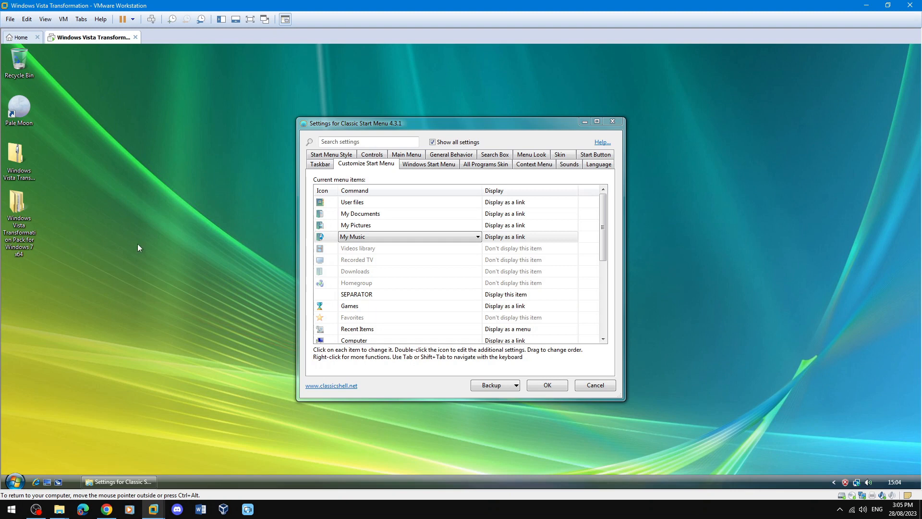
- Disable jumplists in the main menu settings of the Classic Start Menu
left_click(412, 156)
scroll(438, 262, "down", 3)
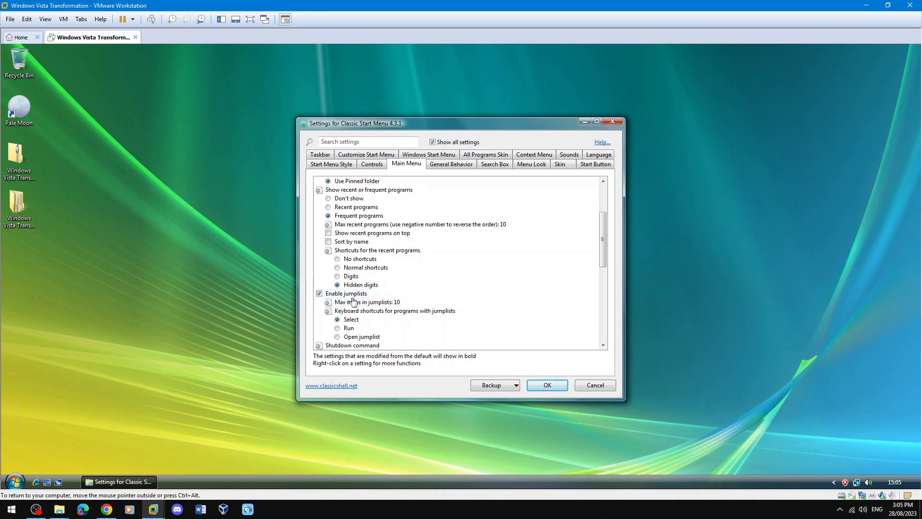
left_click(337, 296)
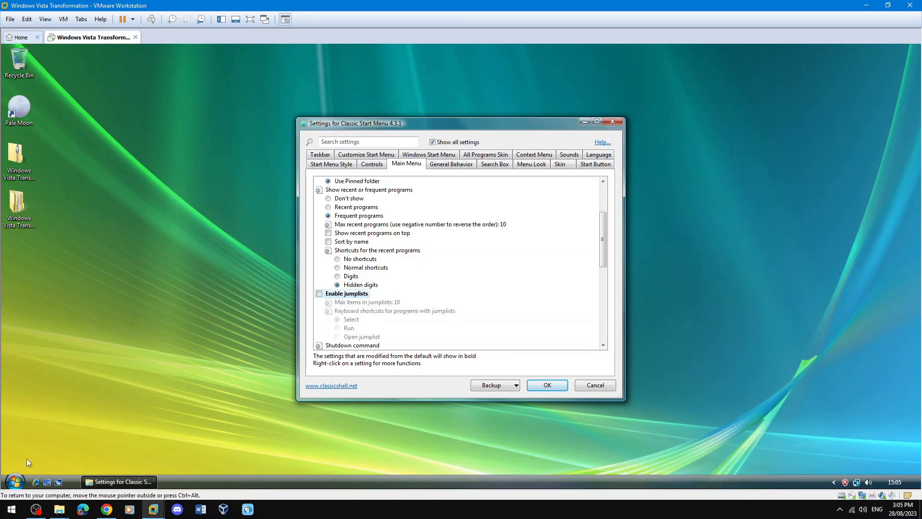
- Preview the Start menu's All Programs list and save the Classic Start Menu settings
left_click(15, 482)
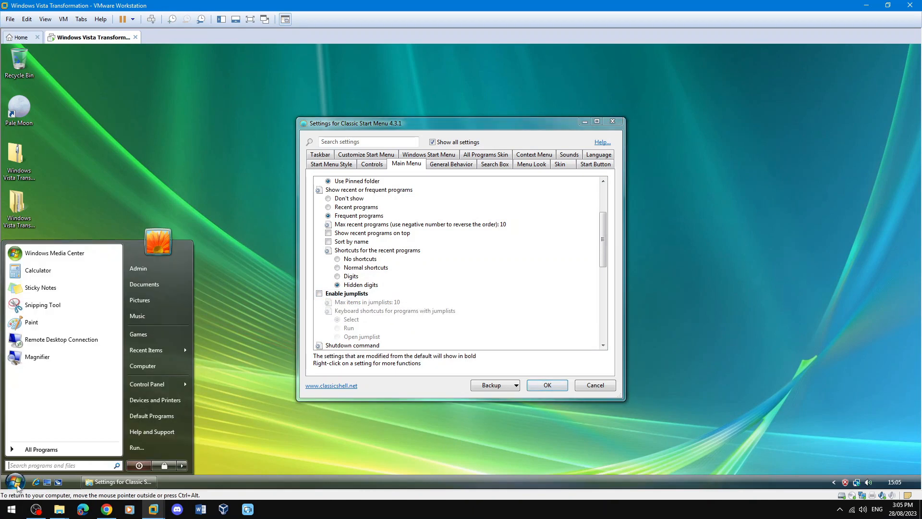
left_click(61, 454)
left_click(52, 449)
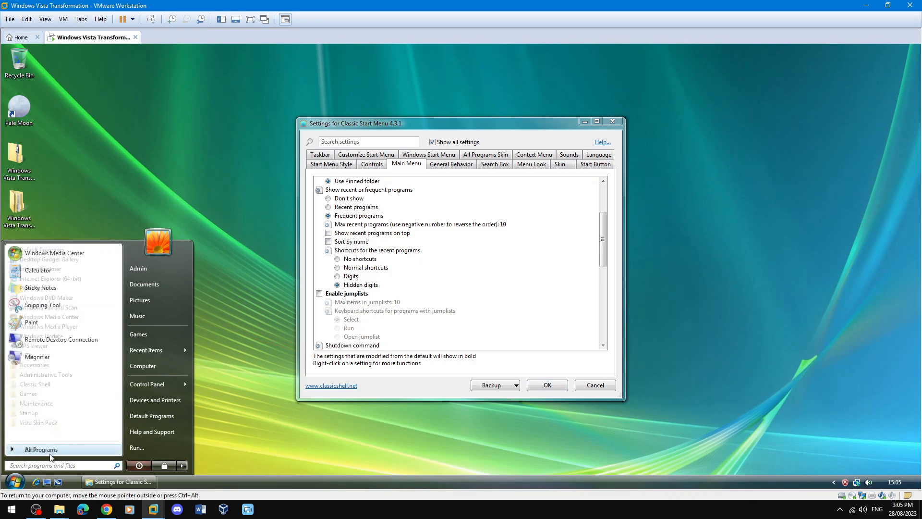
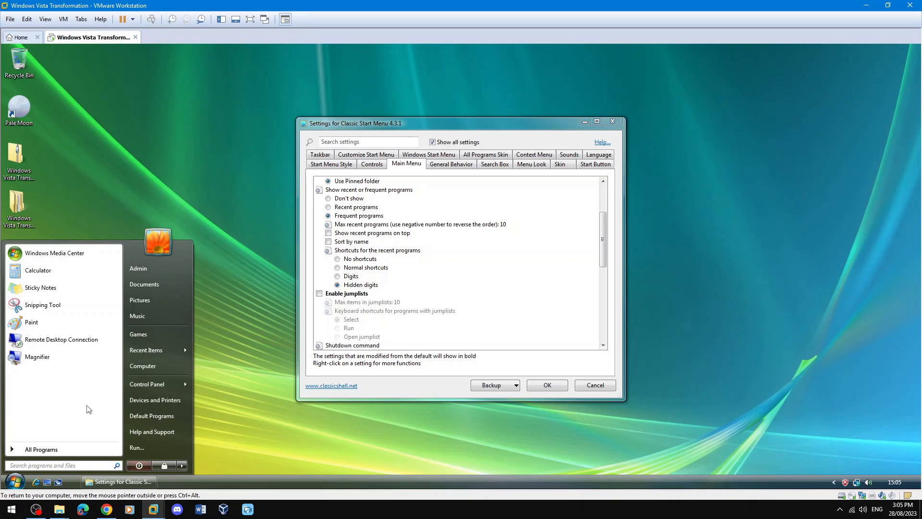
left_click(15, 482)
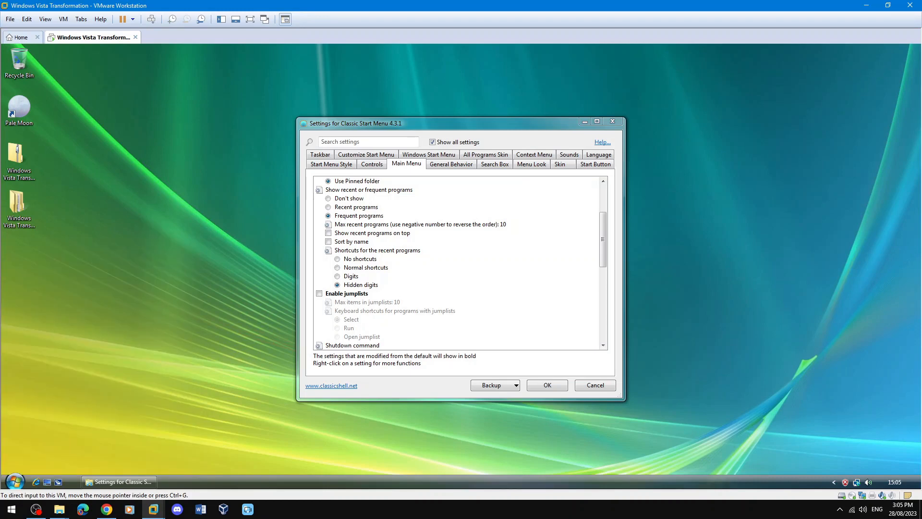
left_click(547, 385)
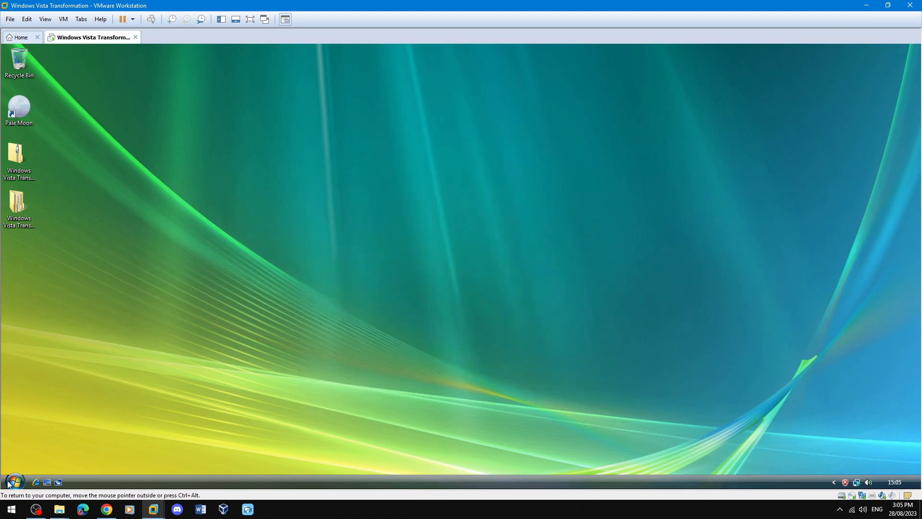
- Open Classic Explorer Settings, enable Show sort headers in all views for the file pane and save
left_click(14, 483)
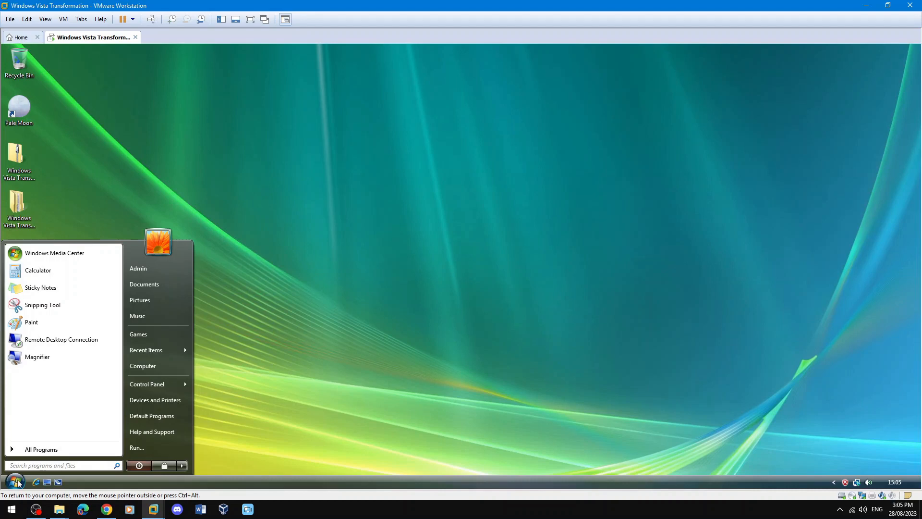
left_click(41, 449)
left_click(39, 385)
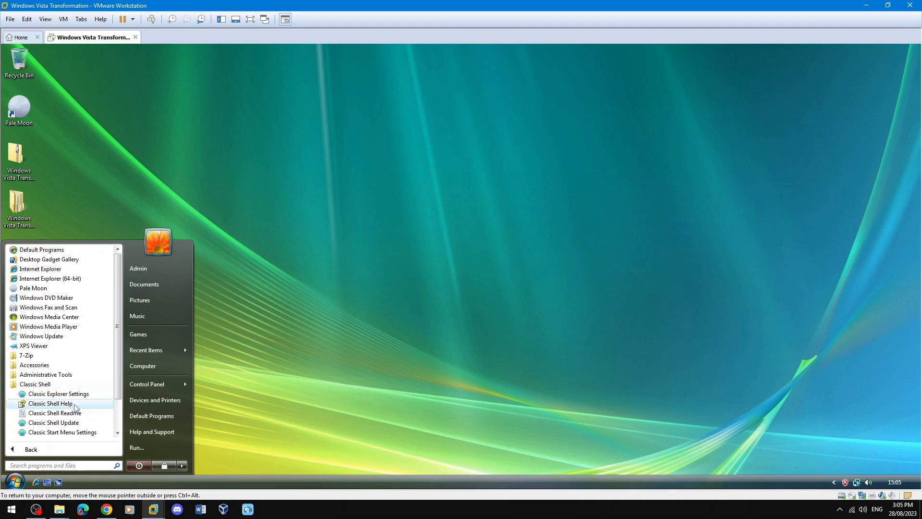
left_click(76, 394)
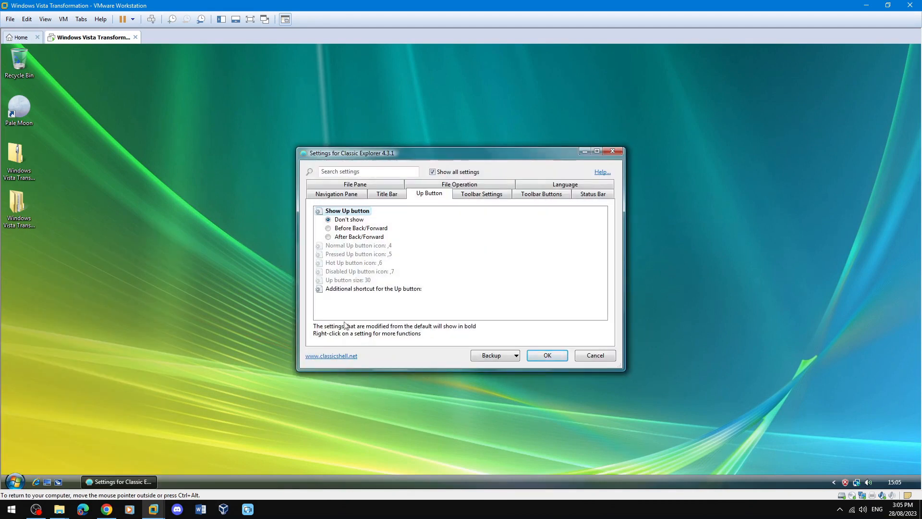
left_click(371, 186)
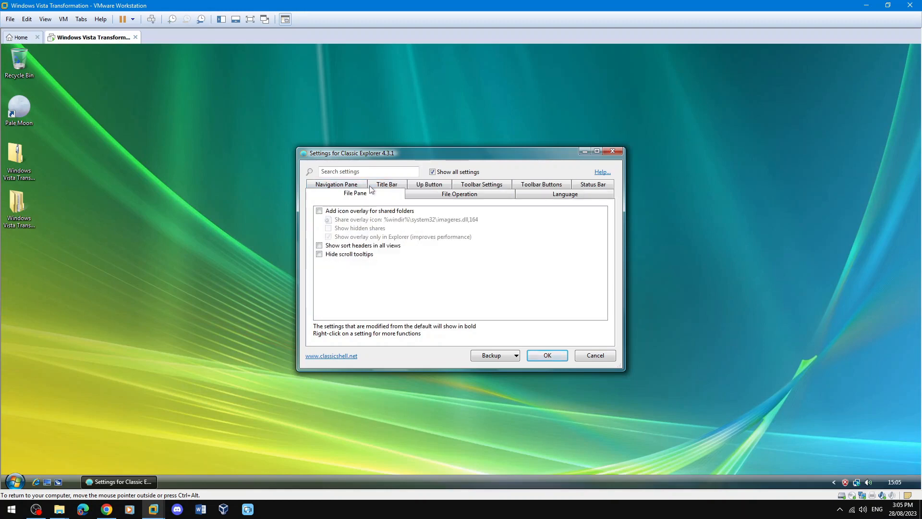
left_click(358, 247)
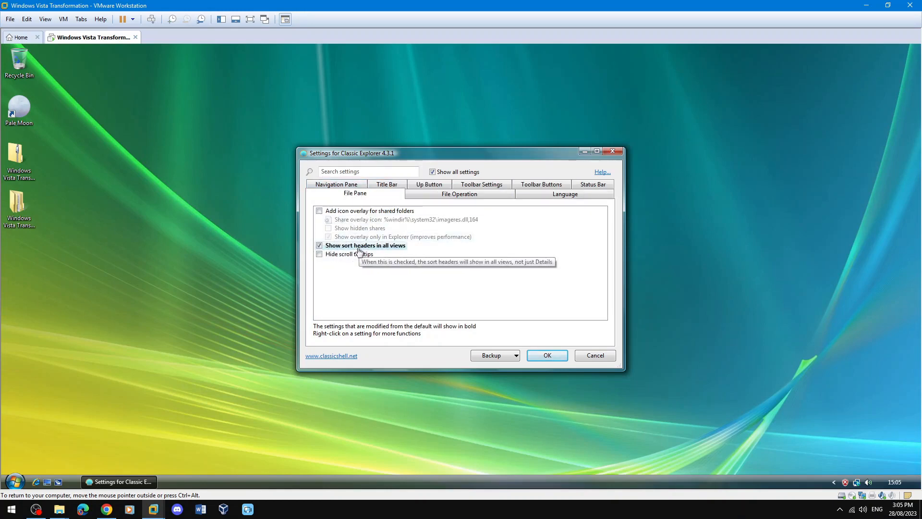
left_click(555, 354)
left_click(542, 297)
- Open Computer to examine the sort headers and the Name column's filter options, and close the window
left_click(27, 476)
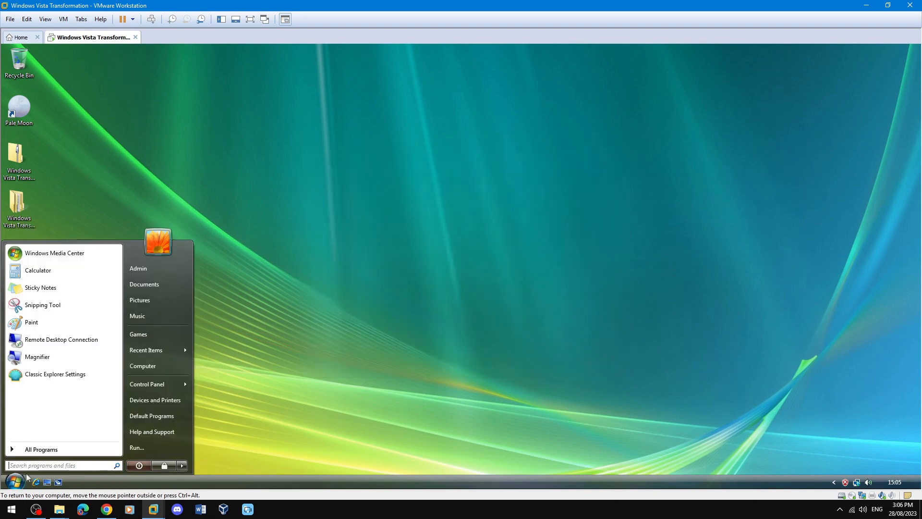
left_click(154, 368)
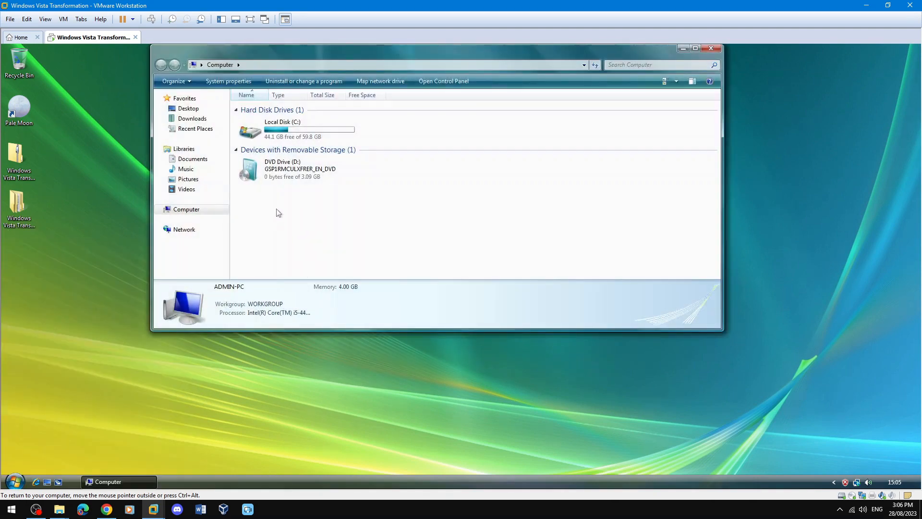
left_click(265, 96)
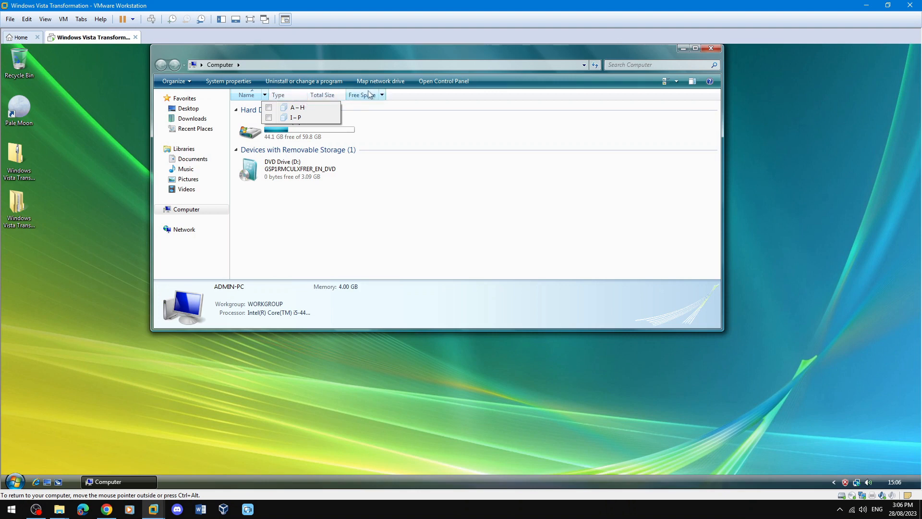
left_click(450, 218)
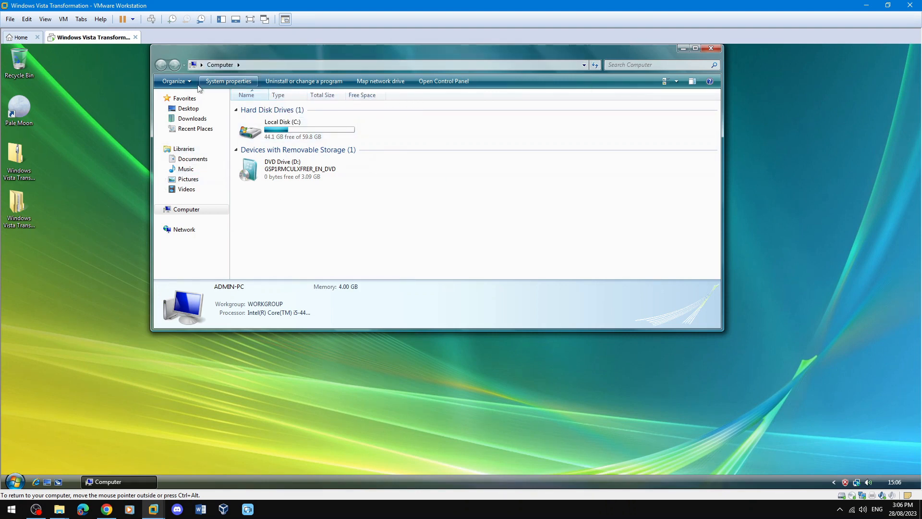
left_click(713, 48)
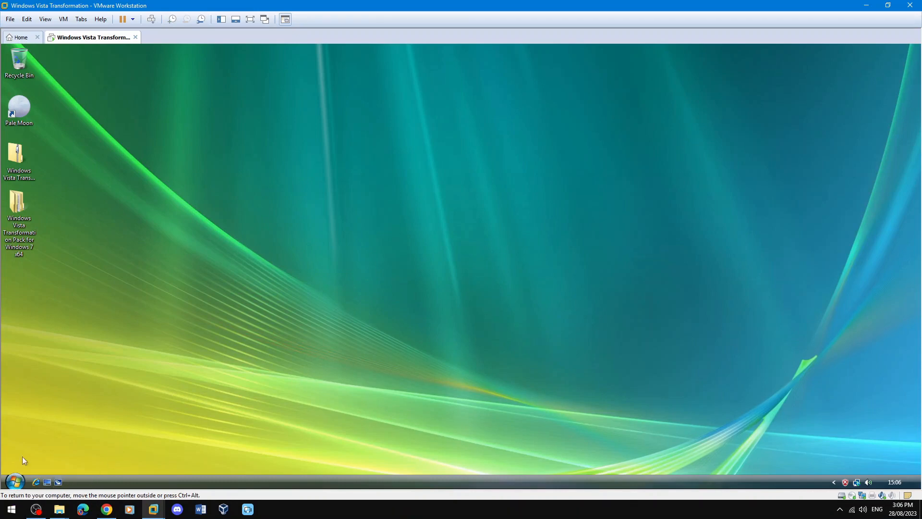
- Launch 7 Copy Delete Animation Modder from the transformation pack's 7_Copy_Animation_Modder.v0.6 folder, accepting its agreement
double_click(24, 209)
double_click(273, 111)
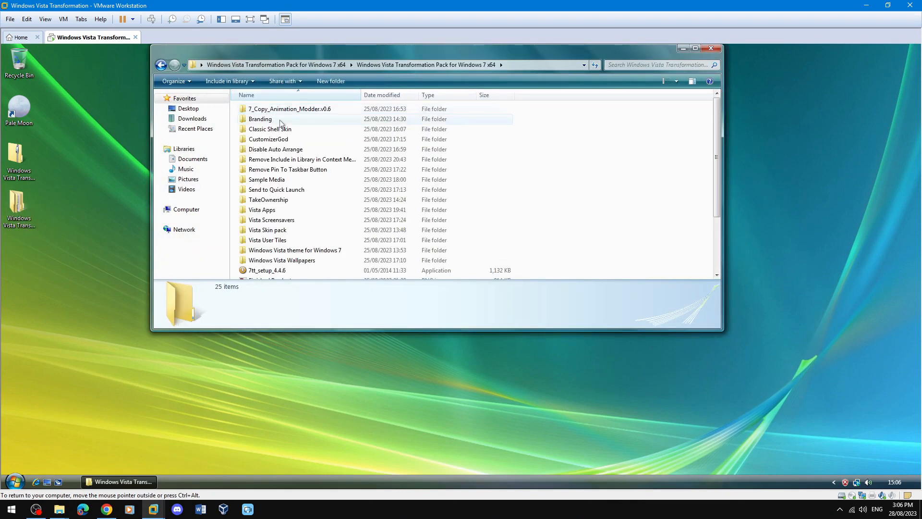
double_click(286, 113)
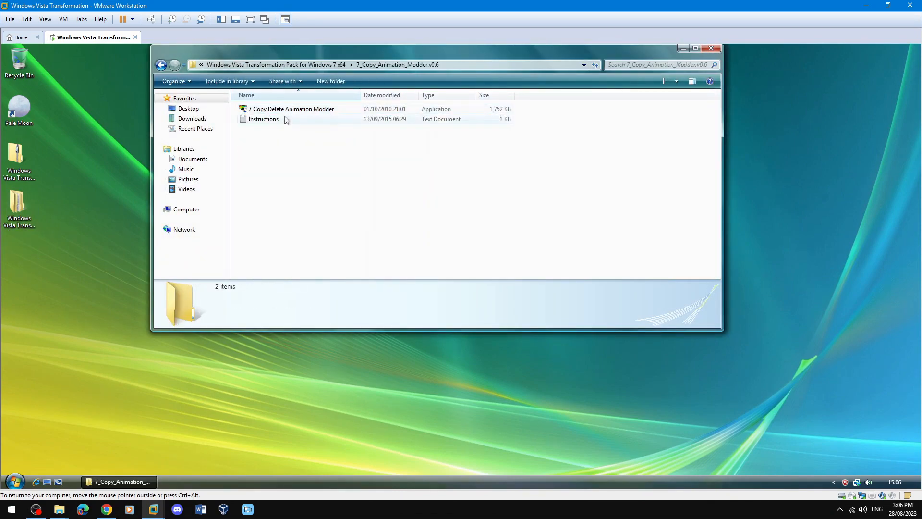
double_click(294, 110)
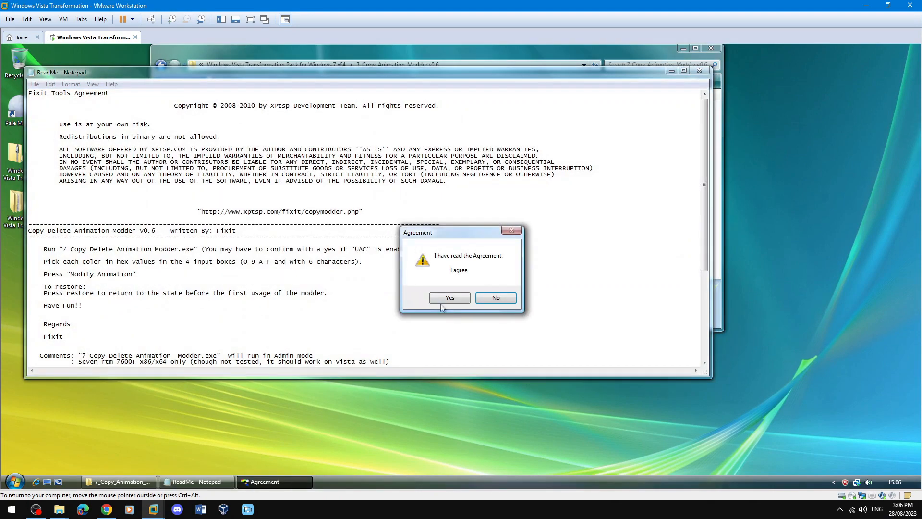
left_click(447, 298)
left_click_drag(447, 177, 748, 260)
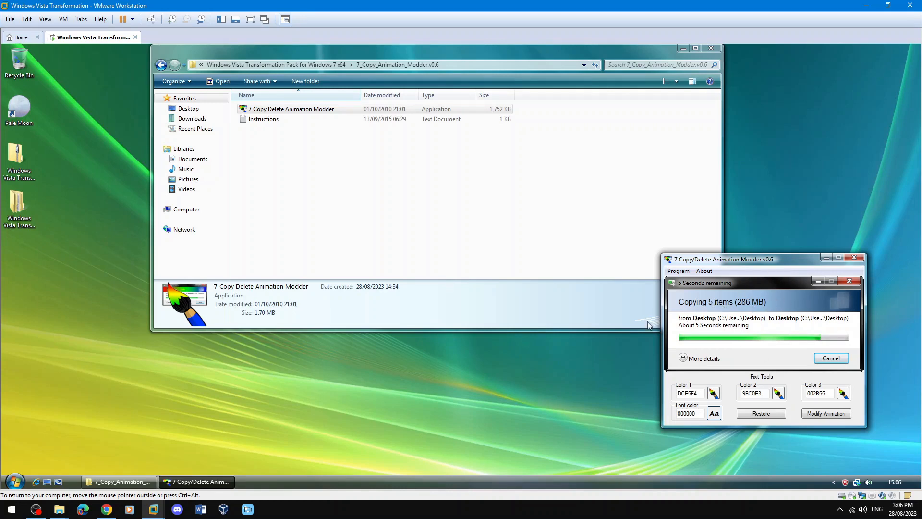
- Open the Instructions text file and arrange it beside the animation modder so both are visible
double_click(376, 120)
left_click_drag(361, 74, 319, 191)
left_click(718, 292)
left_click_drag(765, 262, 687, 263)
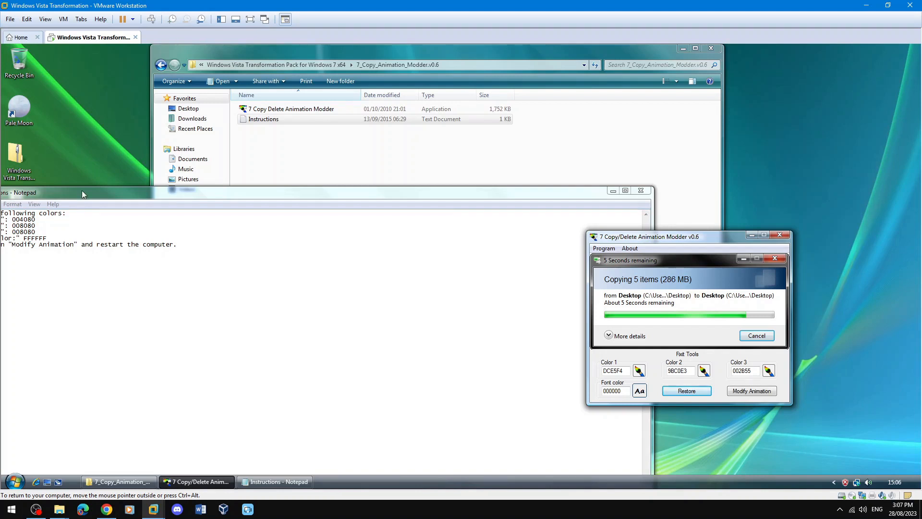
- Bring the Instructions text fully into view and copy its Color 1 value, 004080, into the animation modder's Color 1
left_click_drag(82, 193, 154, 187)
left_click_drag(108, 212, 84, 213)
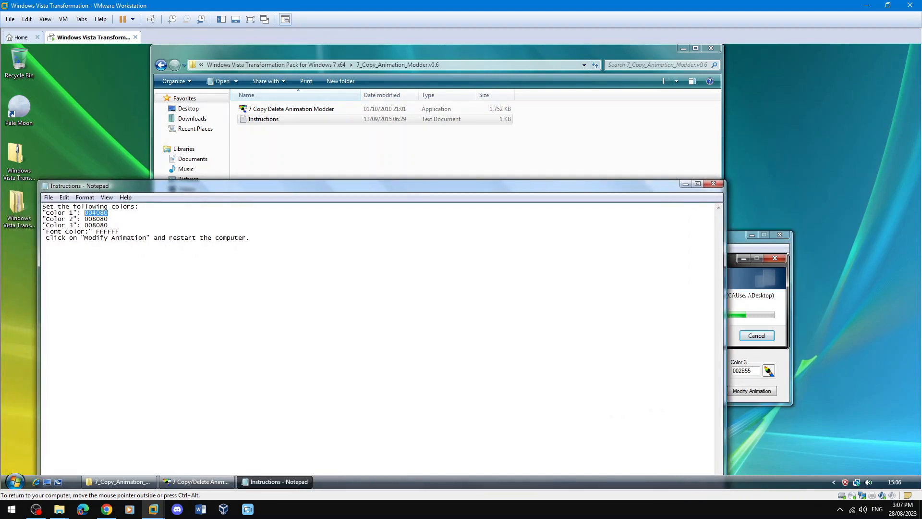
right_click(93, 216)
left_click(125, 245)
left_click(748, 294)
double_click(613, 370)
key("ctrl+v")
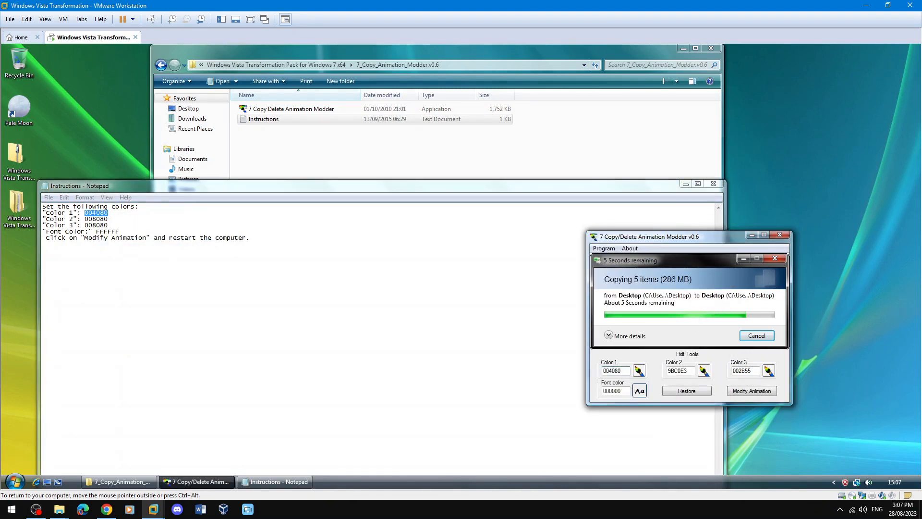
- Copy the Color 2 value from the Instructions text and set Color 2 to 008080 in the animation modder
left_click_drag(108, 219, 84, 219)
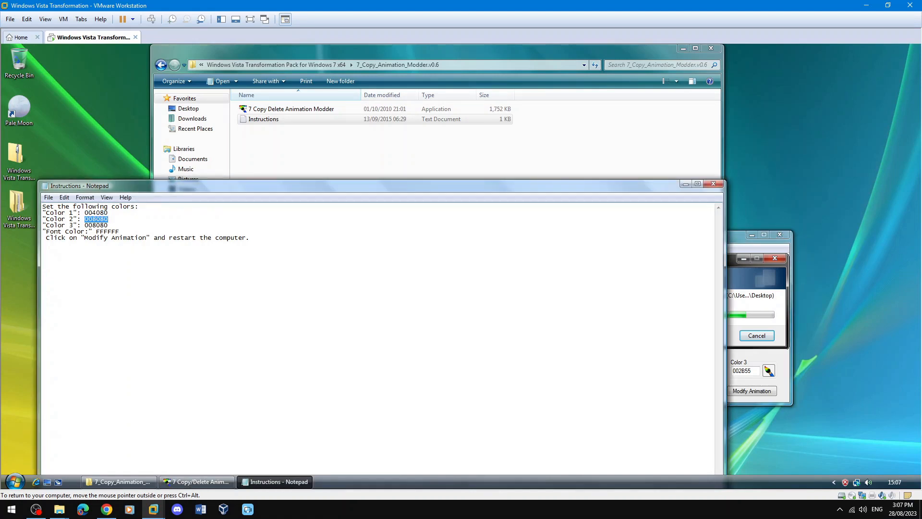
left_click(747, 310)
double_click(684, 371)
key("BackSpace")
key("ctrl+v")
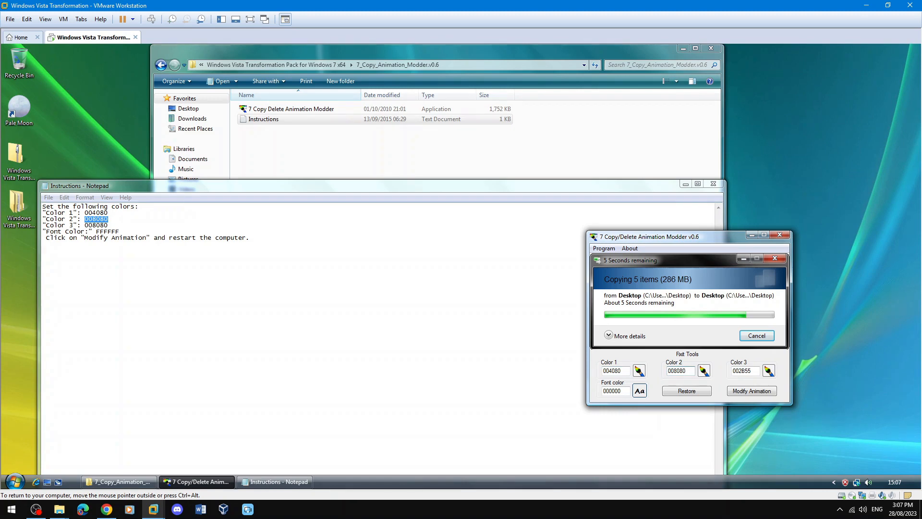
- Copy the Color 3 value from the Instructions text and set Color 3 to 008080 in the animation modder
double_click(96, 226)
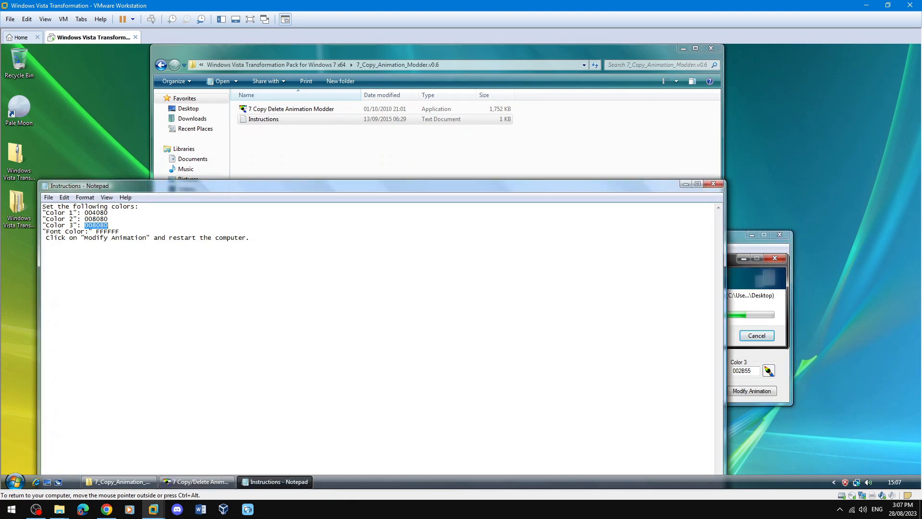
left_click(743, 297)
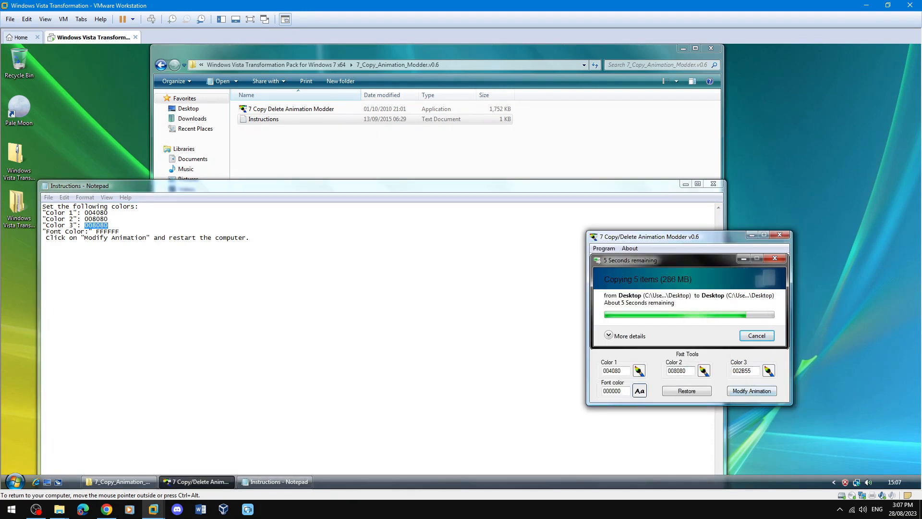
double_click(743, 371)
key("BackSpace")
key("ctrl+v")
- Set the font color to FFFFFF, apply the animation modification without rebooting, and close the modder and the Instructions text
double_click(613, 391)
key("BackSpace")
left_click(119, 237)
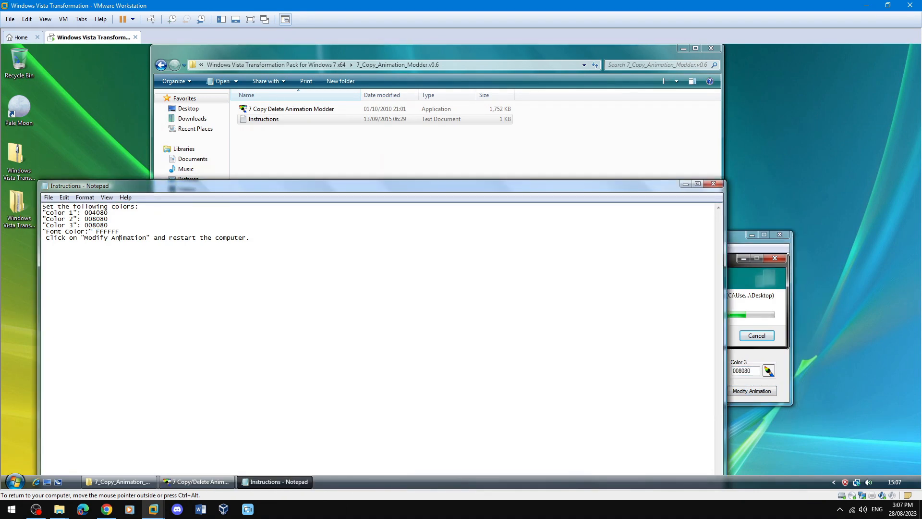
double_click(118, 231)
left_click(738, 282)
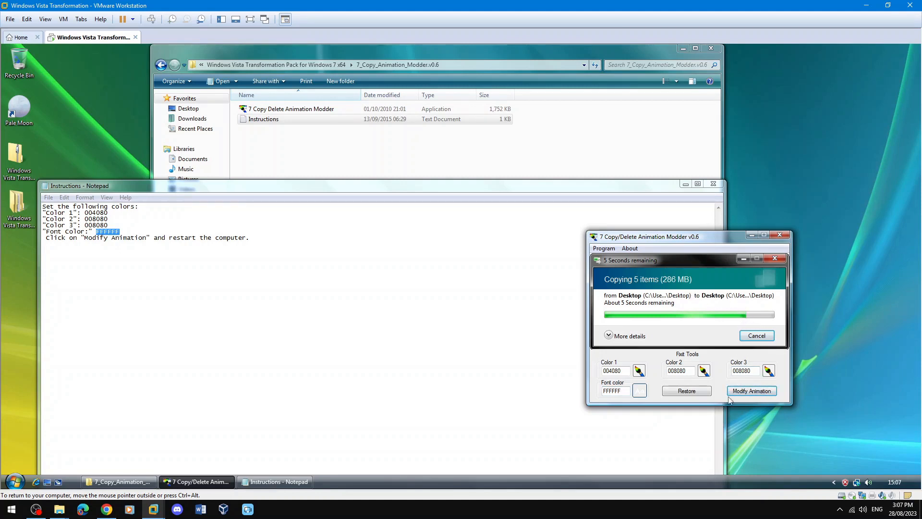
left_click(743, 395)
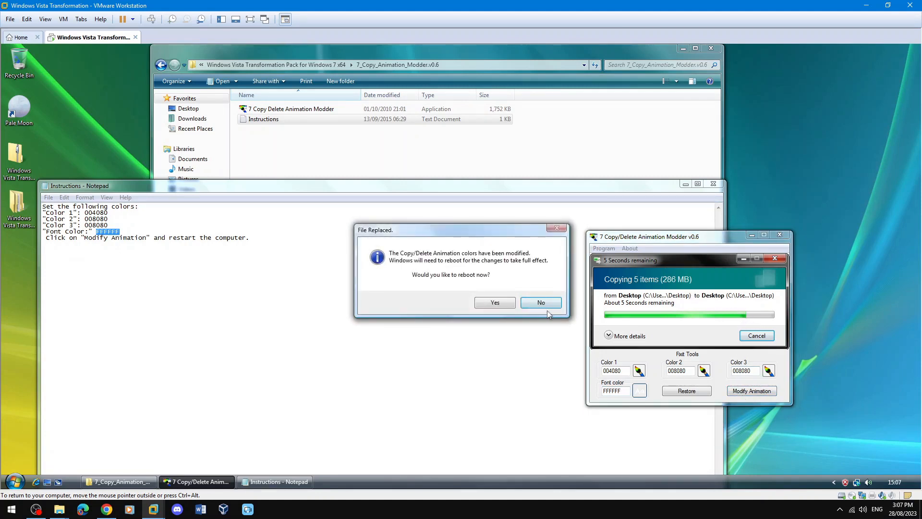
left_click(714, 185)
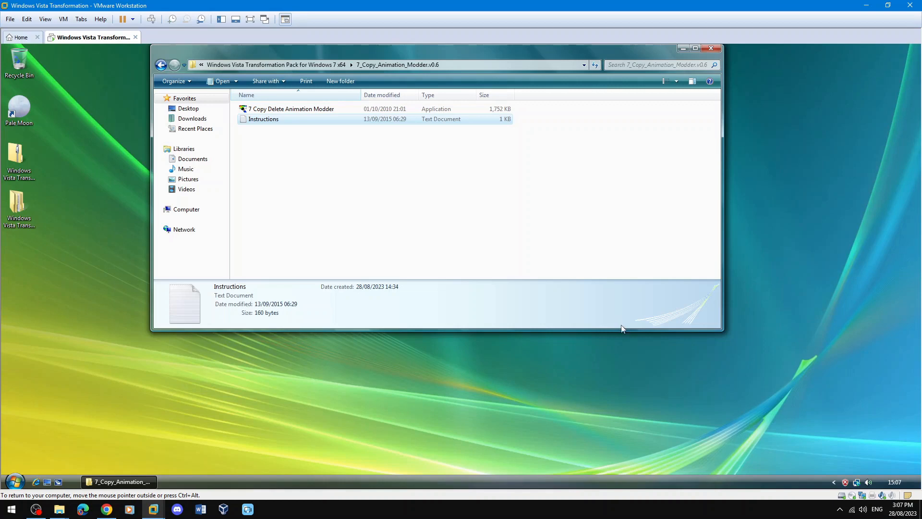
- Run the file in the transformation pack's Disable Auto Arrange folder to restart Explorer, and open Computer
left_click(321, 67)
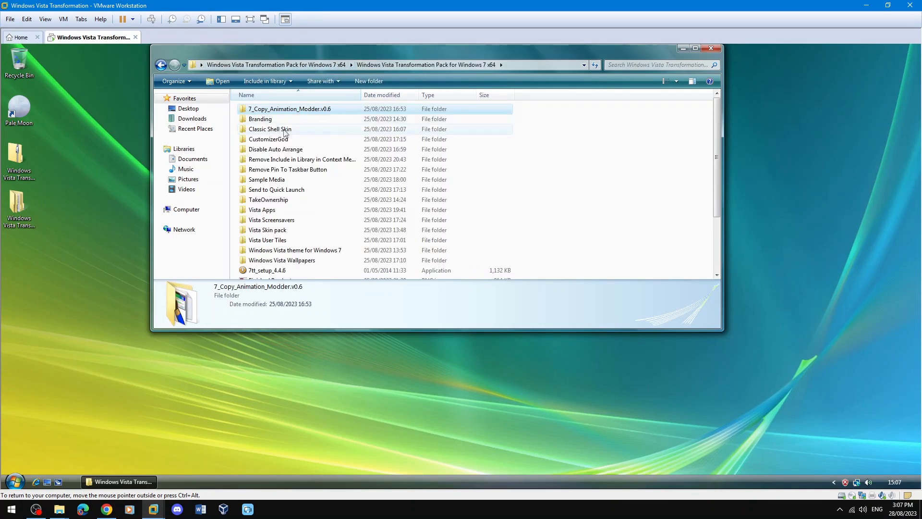
double_click(296, 151)
double_click(302, 117)
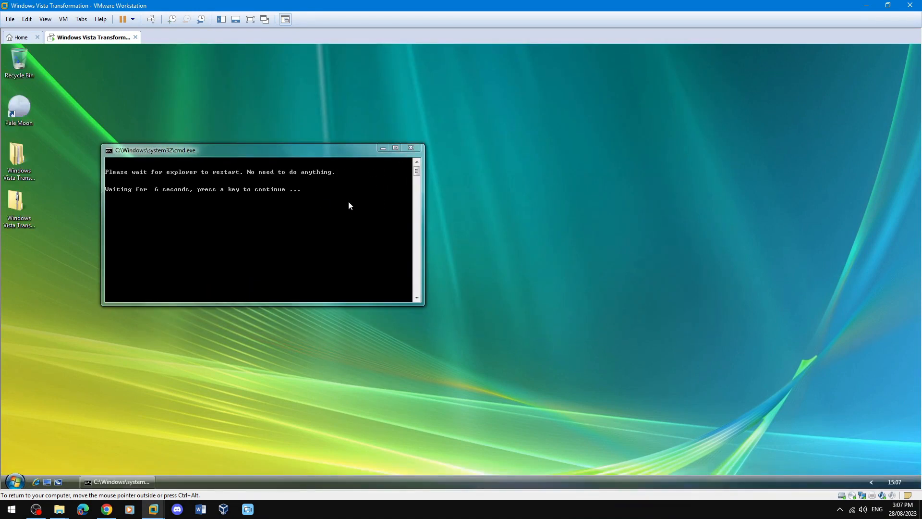
left_click(417, 163)
left_click(407, 150)
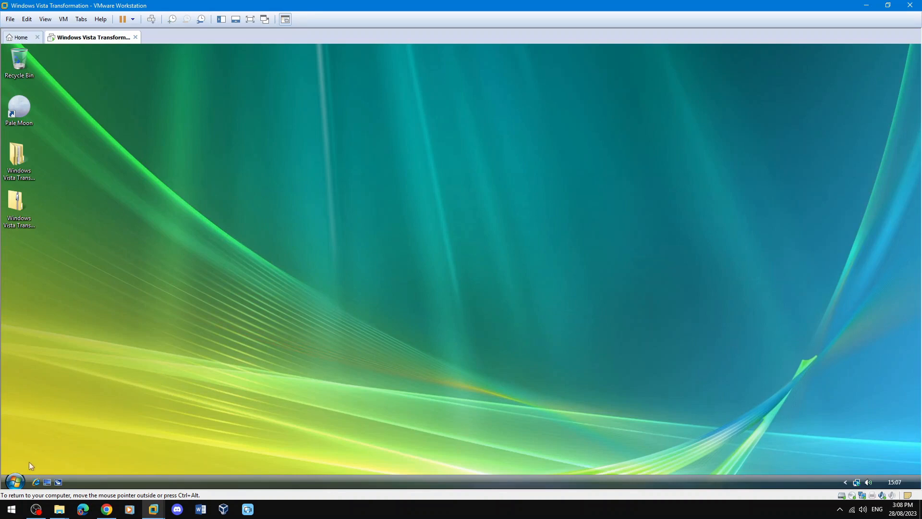
left_click(18, 481)
left_click(164, 369)
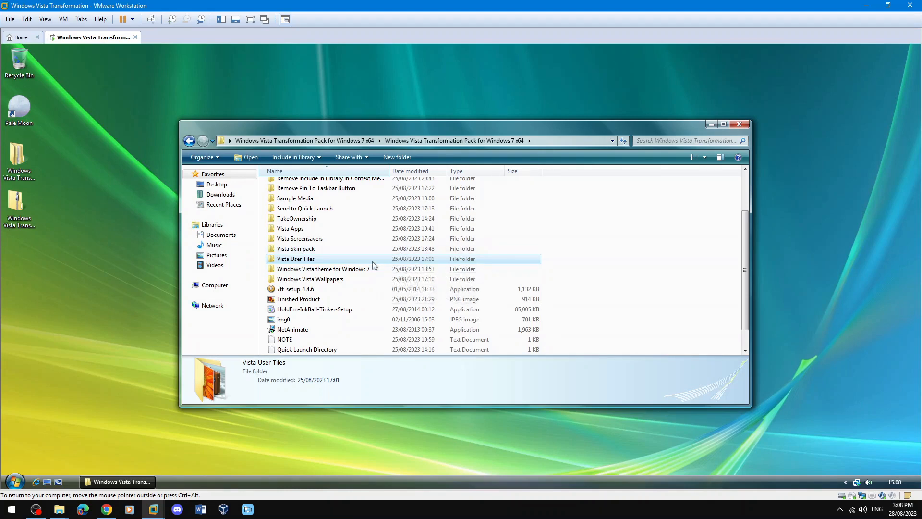
- Copy the Vista User Tiles folder from the transformation pack into C:\Windows
right_click(388, 259)
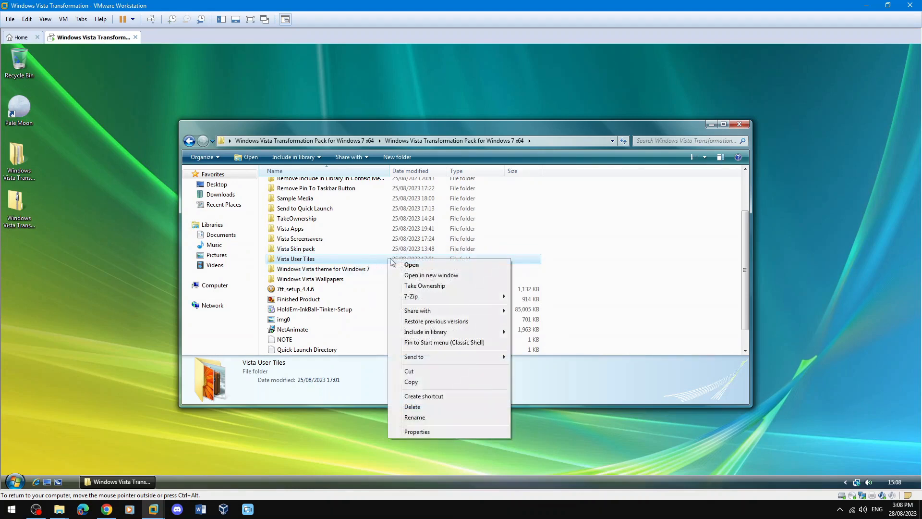
key("Escape")
right_click(224, 285)
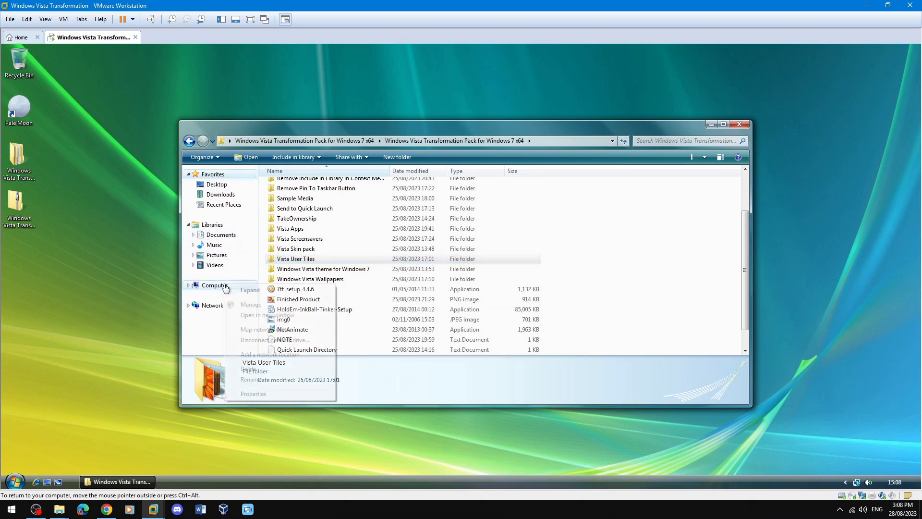
left_click(266, 315)
double_click(319, 217)
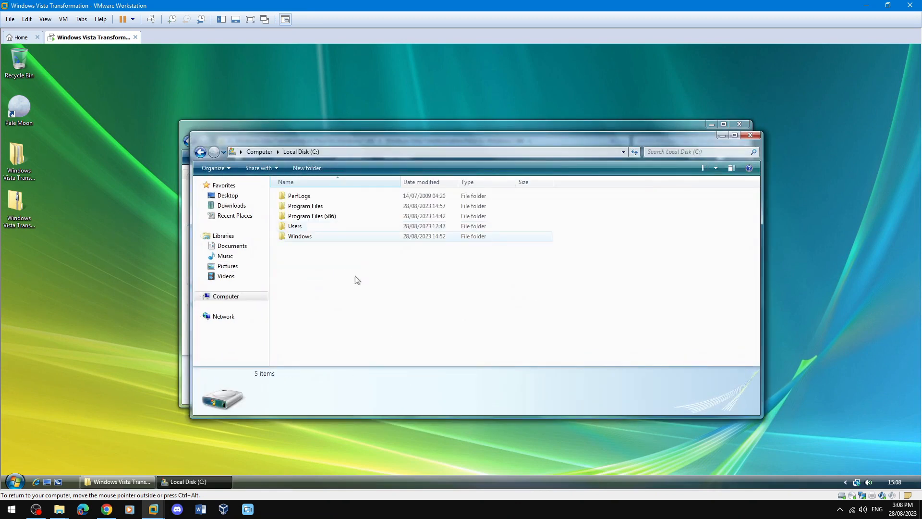
double_click(363, 240)
right_click(678, 264)
left_click(719, 318)
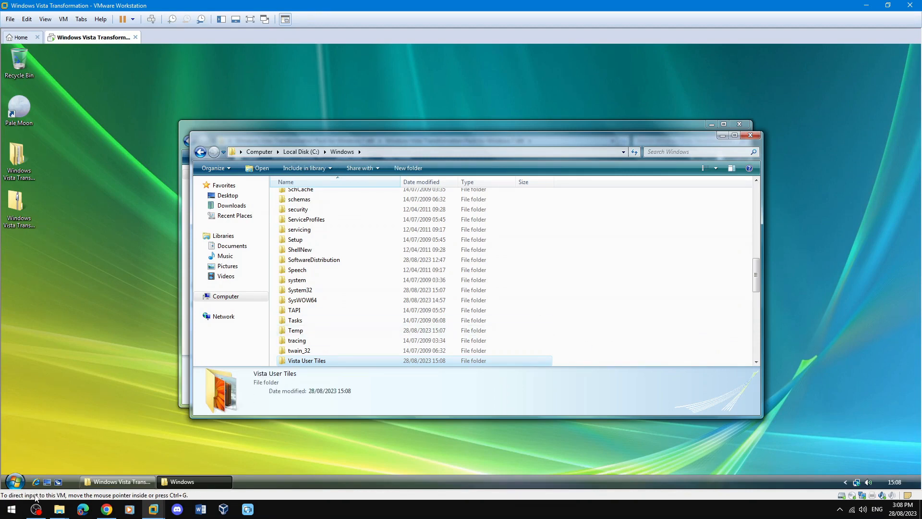
- Change the account picture to the orange flower tile from the C:\Windows\Vista User Tiles folder
left_click(14, 481)
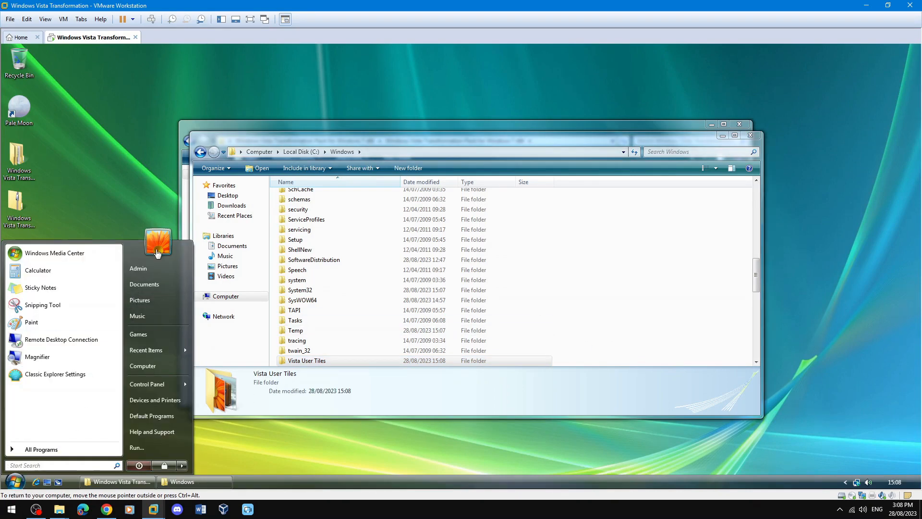
left_click(155, 249)
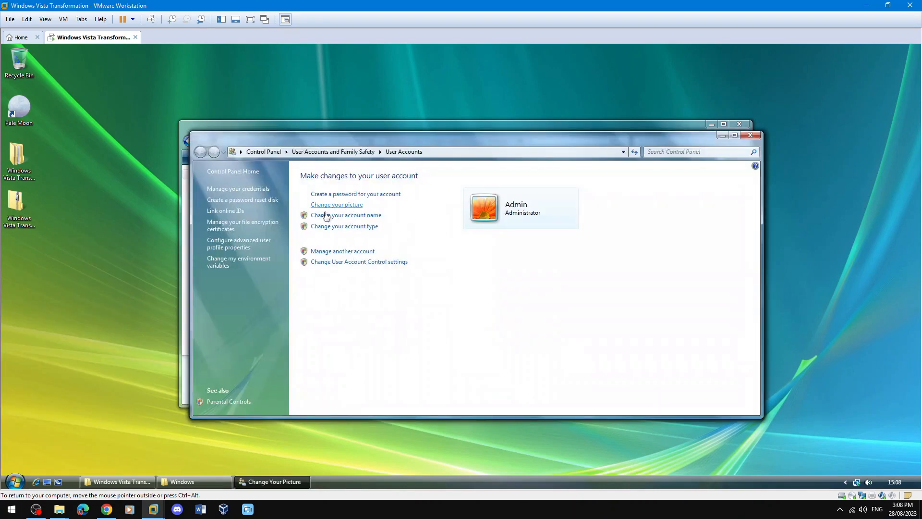
left_click(340, 206)
left_click(380, 372)
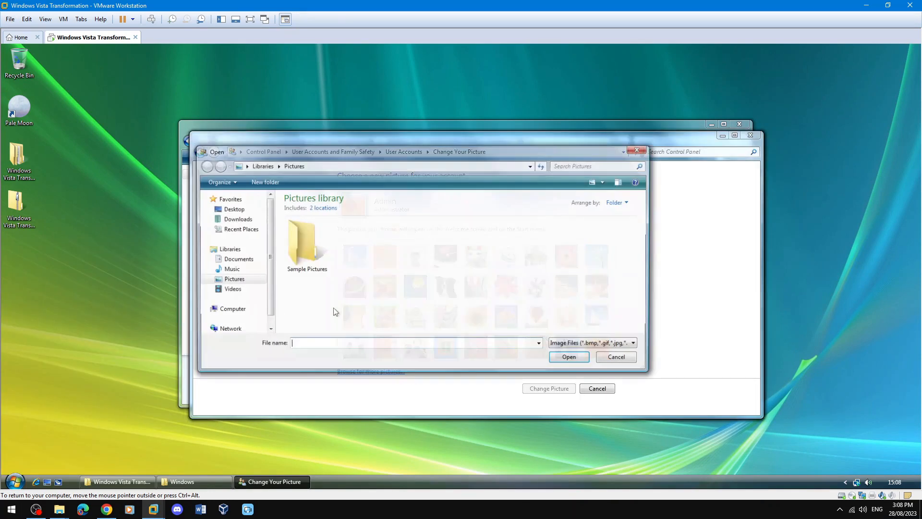
left_click(226, 310)
double_click(325, 211)
double_click(308, 248)
scroll(352, 288, "down", 7)
scroll(352, 288, "down", 8)
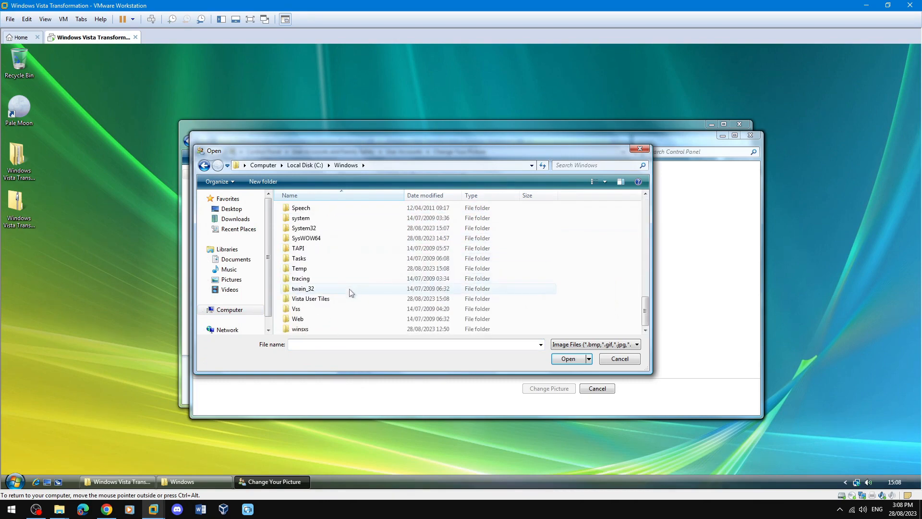
double_click(329, 304)
double_click(362, 219)
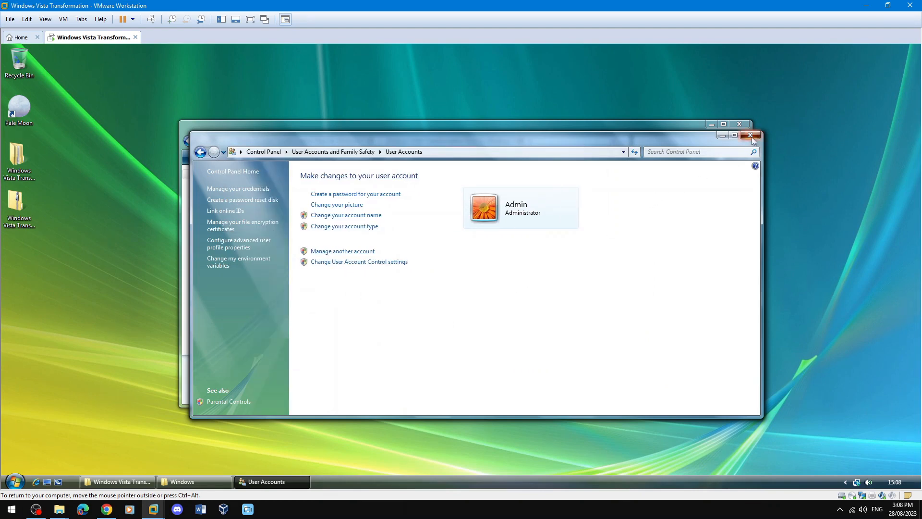
- Close User Accounts, check the account picture in the Start menu, and close the C:\Windows folder window
left_click(751, 137)
left_click(15, 482)
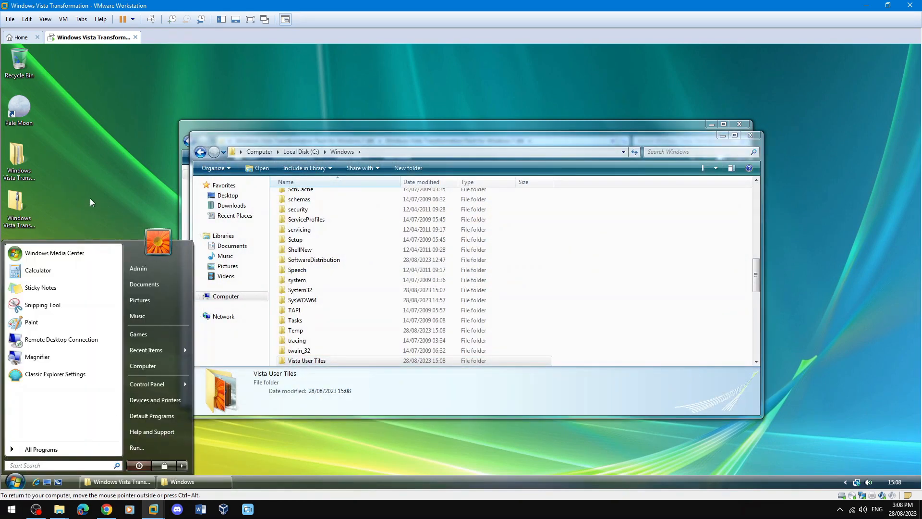
left_click(110, 189)
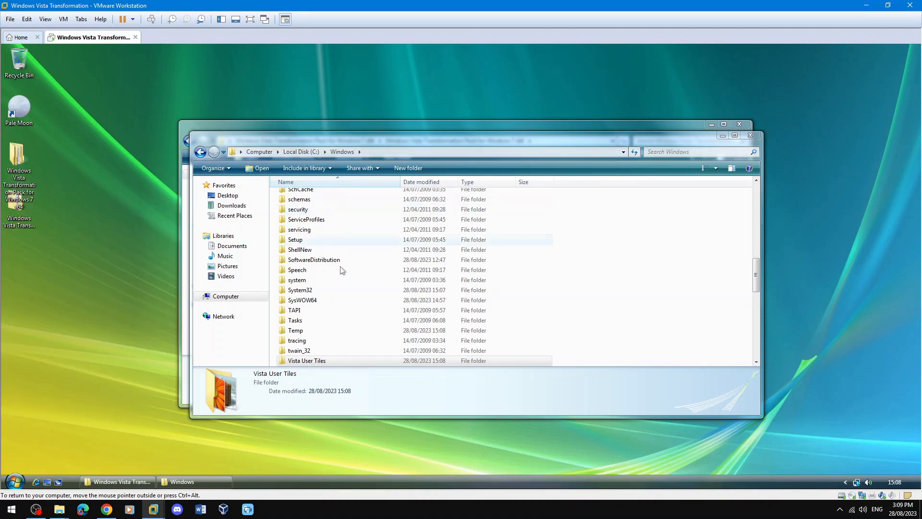
left_click(750, 135)
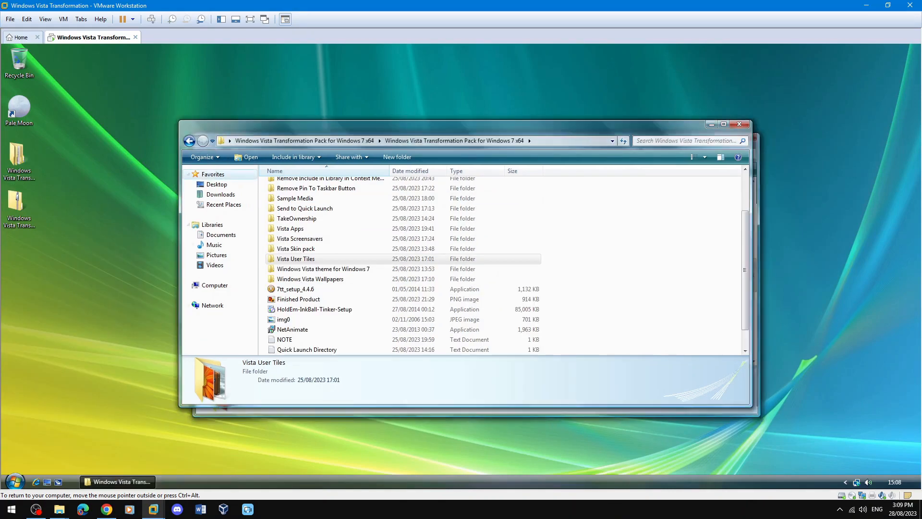
- Open the transformation pack's Windows Vista Wallpapers folder and select all its images for copying
left_click(376, 278)
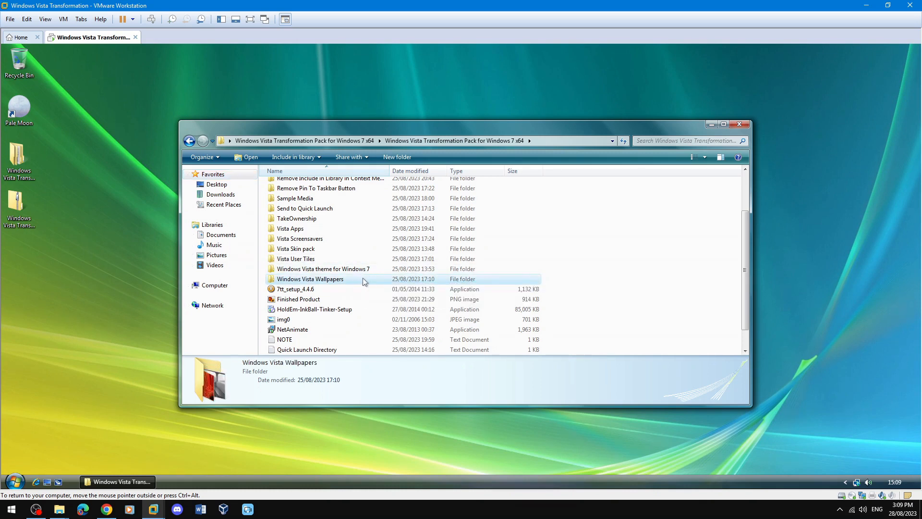
double_click(362, 278)
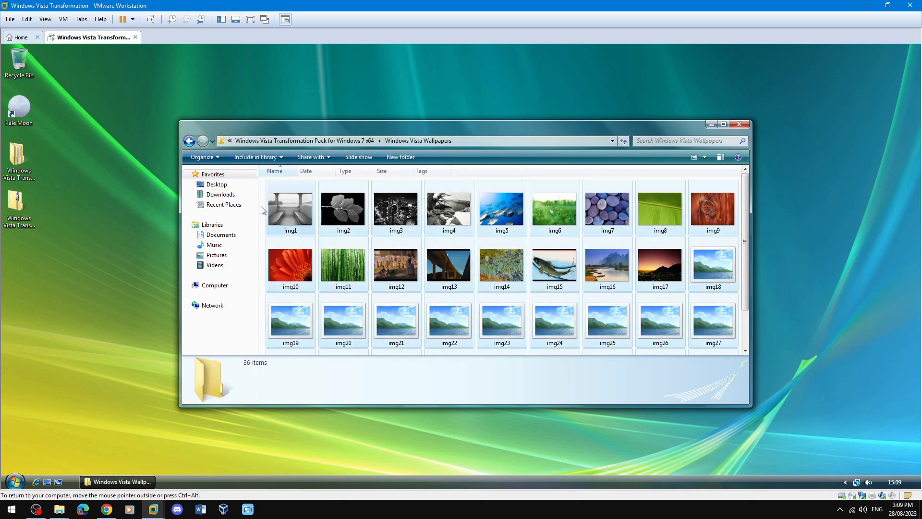
key("ctrl+a")
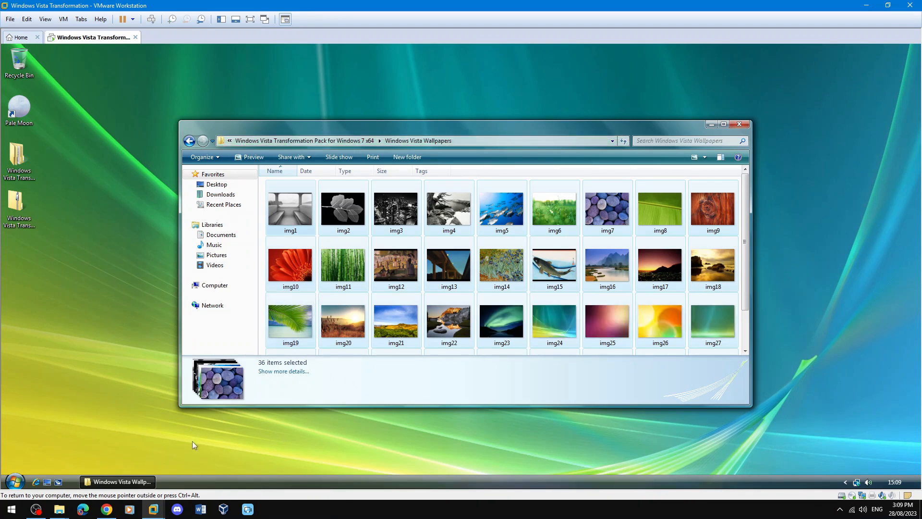
- Paste the copied Vista wallpapers into C:\Windows\Web\Wallpaper\Windows
left_click(16, 479)
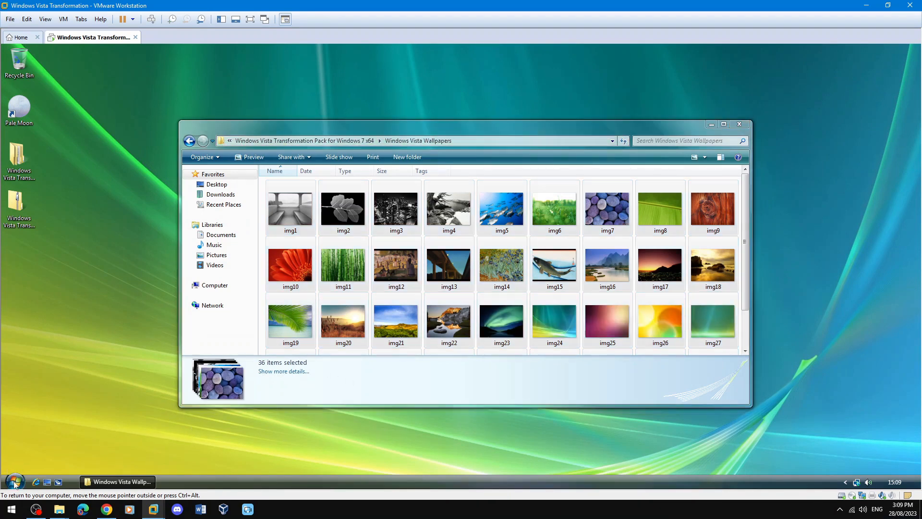
left_click(143, 366)
double_click(331, 218)
double_click(318, 248)
scroll(346, 283, "down", 16)
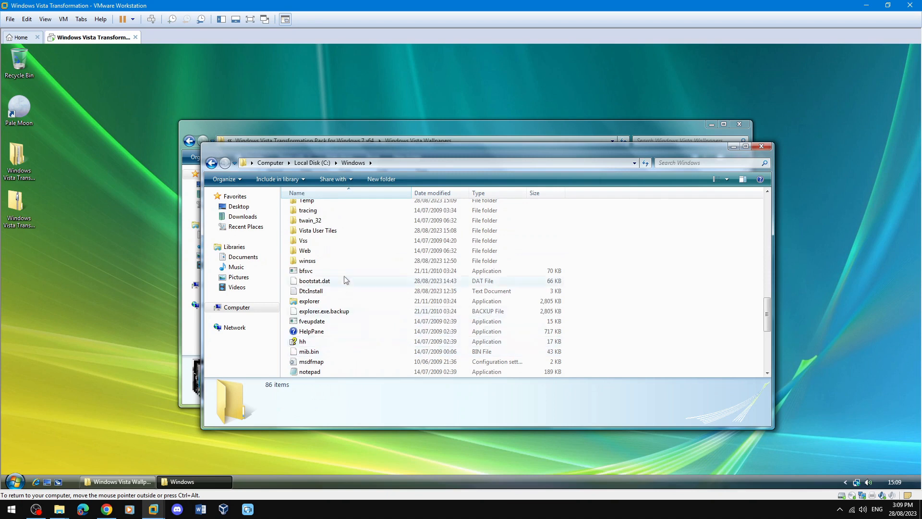
double_click(346, 248)
double_click(357, 209)
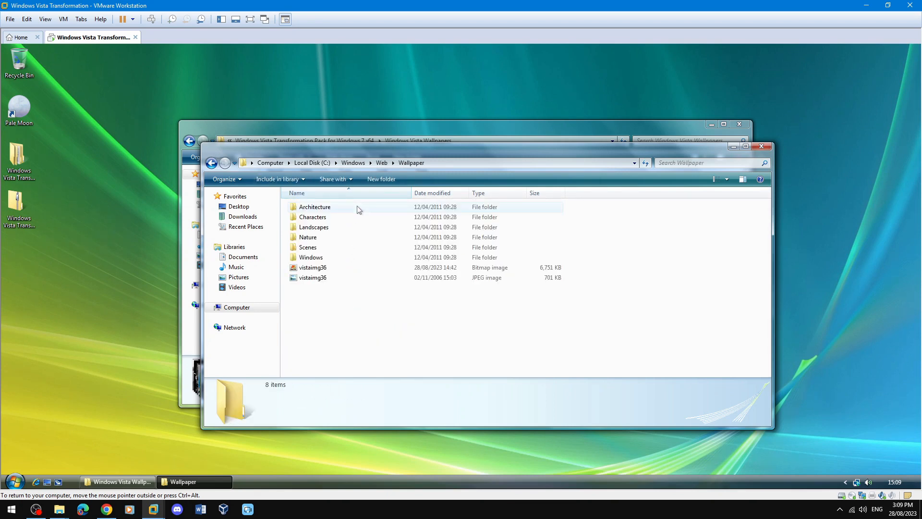
double_click(356, 260)
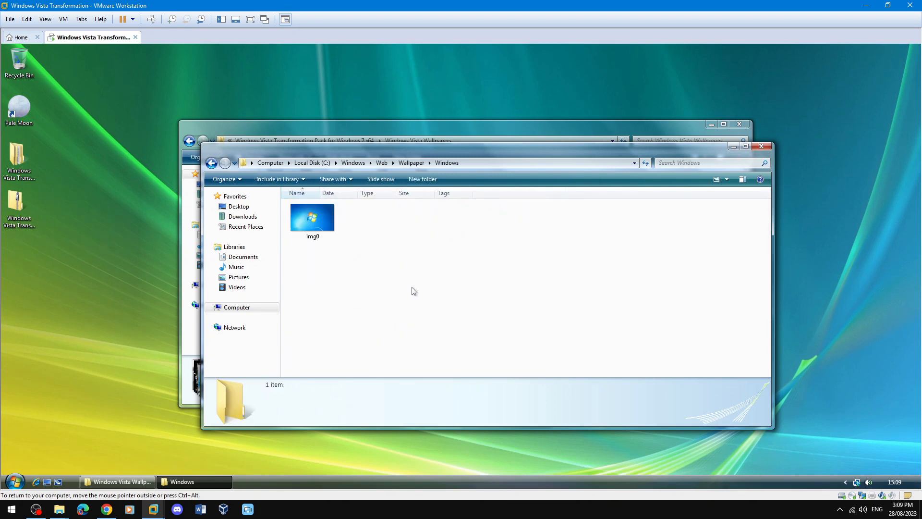
right_click(453, 250)
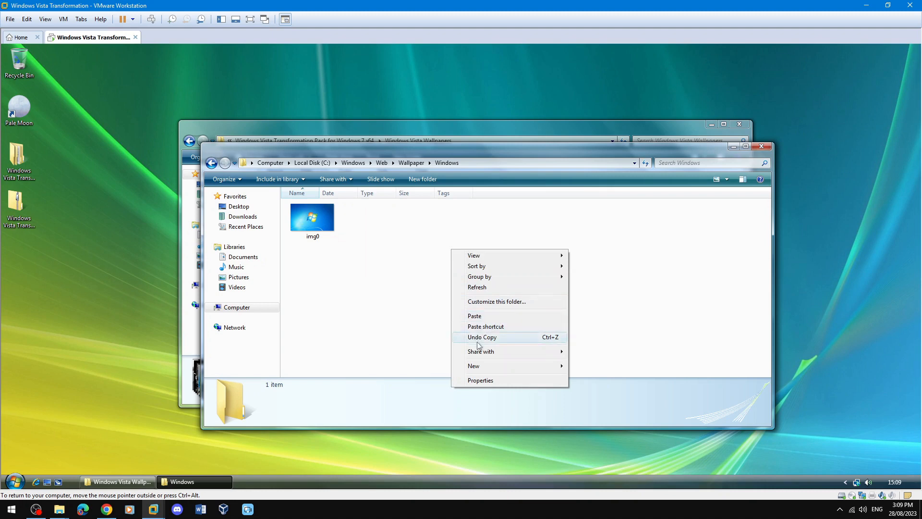
left_click(498, 317)
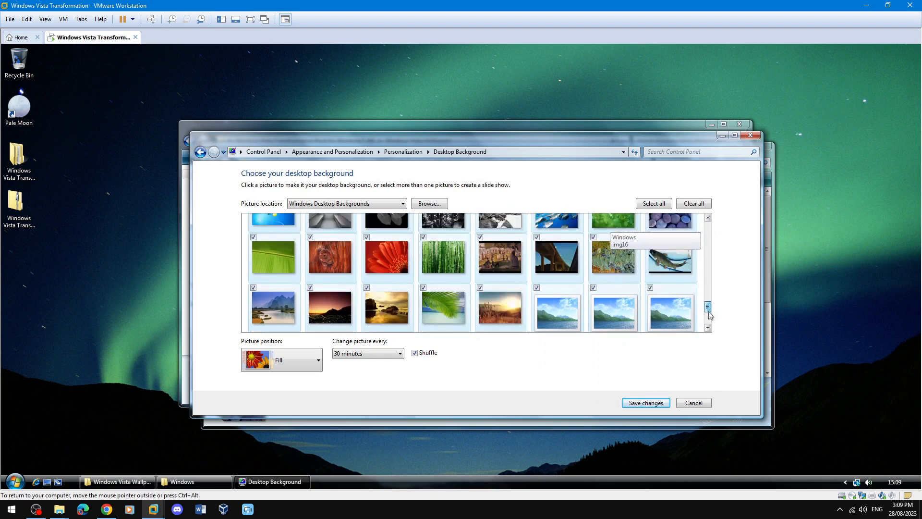
- Set the sunlit mountain lake wallpaper as the desktop background, save it, and close the Personalization and wallpaper folder windows
scroll(711, 264, "up", 10)
left_click_drag(712, 262, 705, 337)
left_click(679, 279)
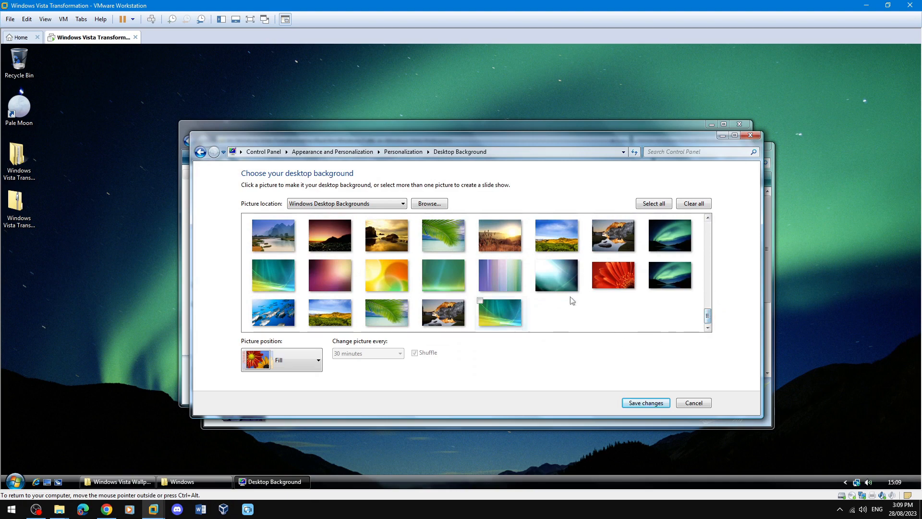
left_click(422, 305)
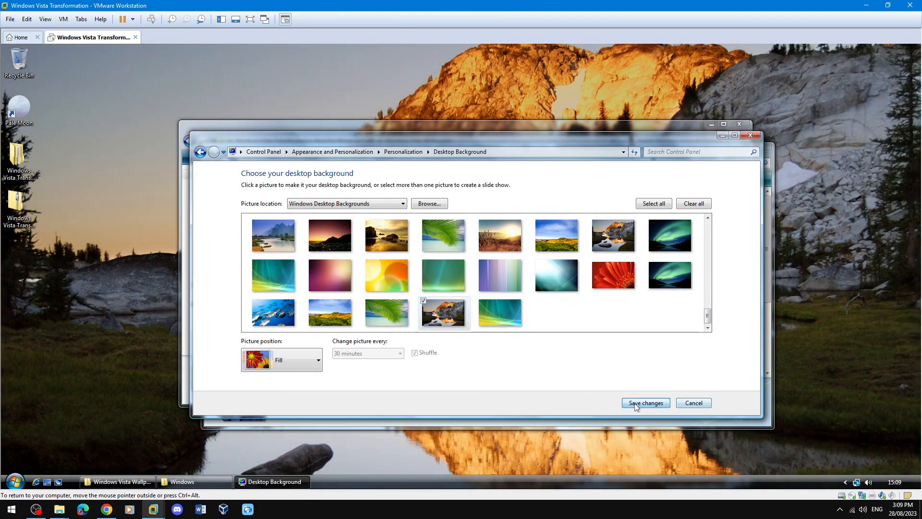
left_click(635, 403)
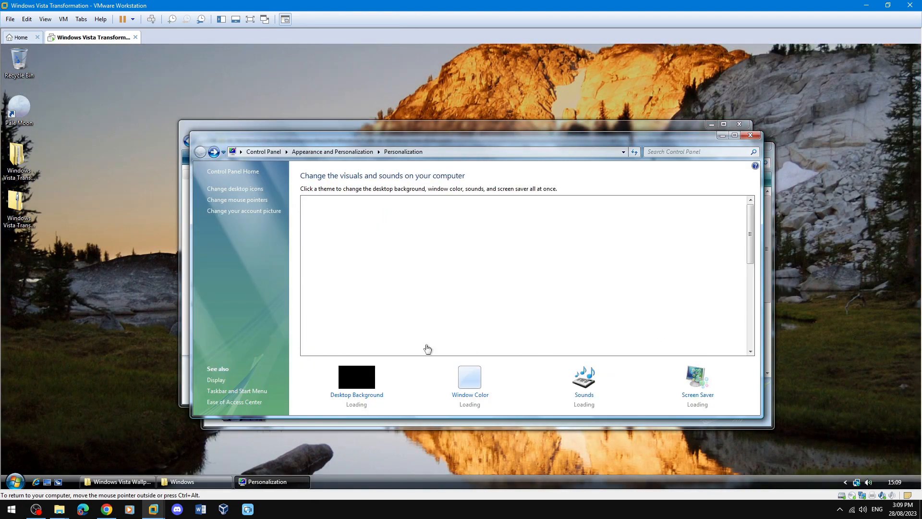
left_click(751, 135)
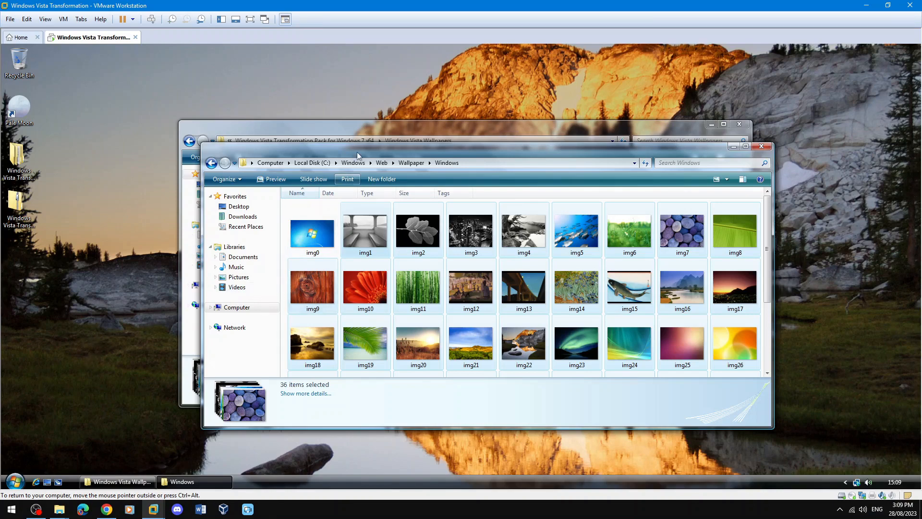
left_click(762, 147)
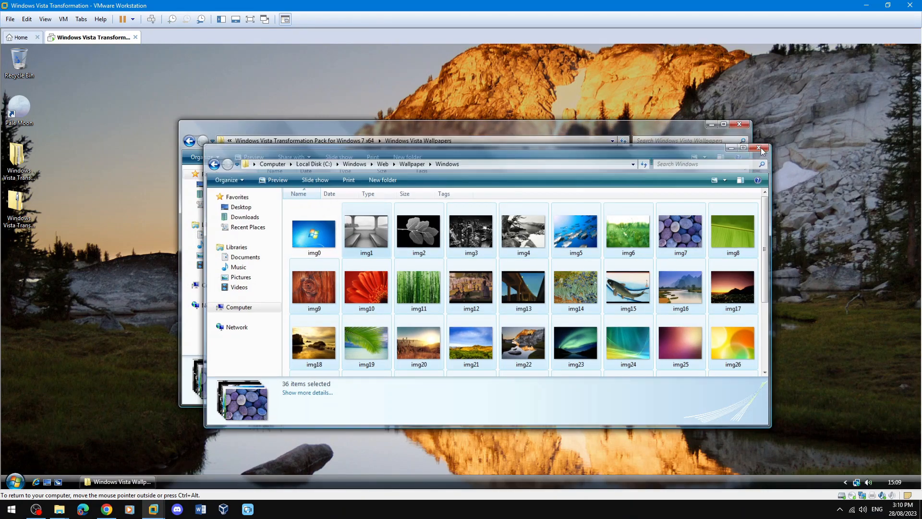
- Run the SendToQuickLaunch script from the transformation pack's Send to Quick Launch folder and complete its installation
left_click(336, 140)
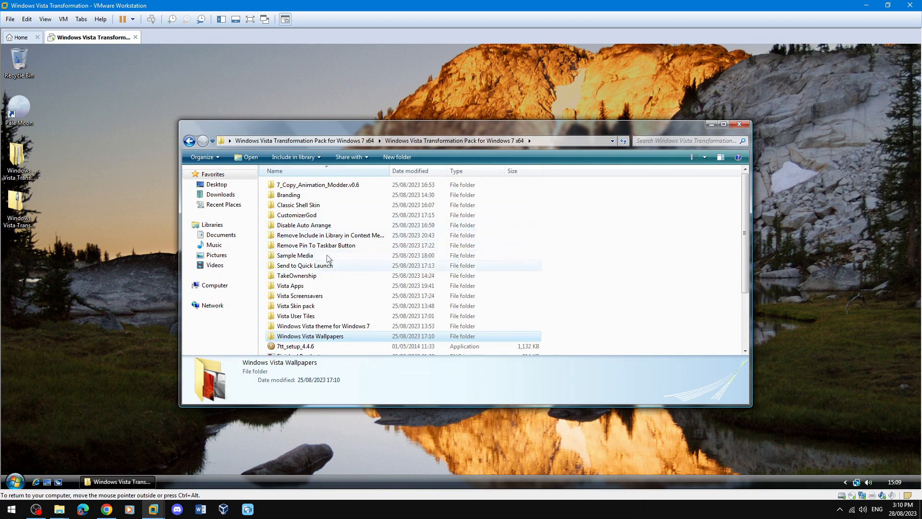
double_click(329, 266)
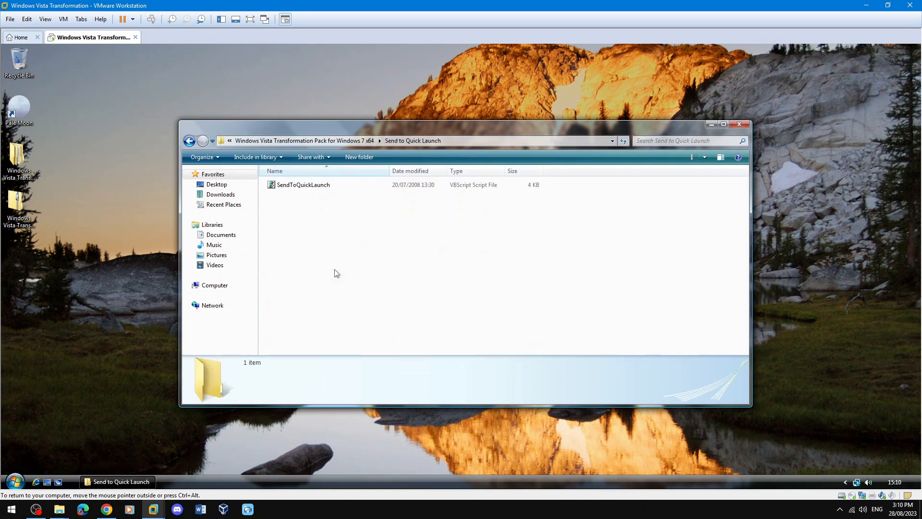
double_click(317, 185)
left_click(509, 189)
left_click(517, 302)
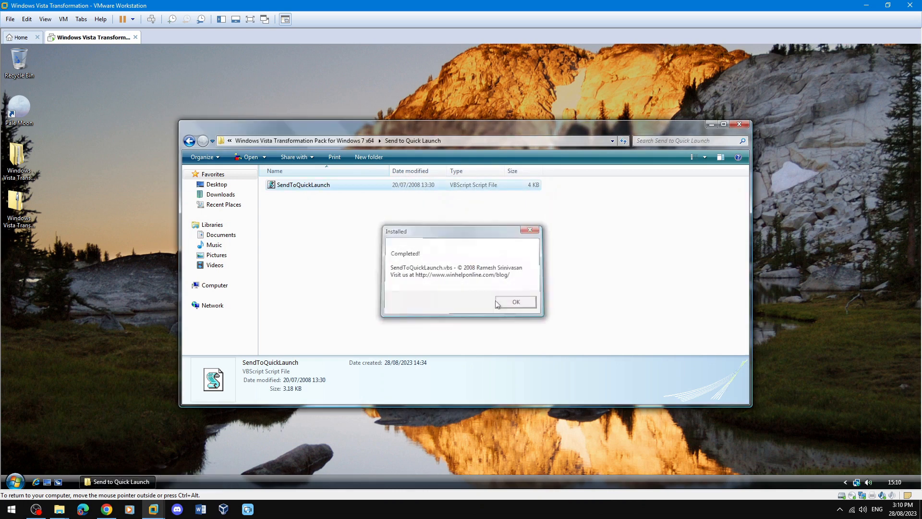
- Send the Pale Moon desktop shortcut to Quick Launch
right_click(24, 108)
mouse_move(121, 216)
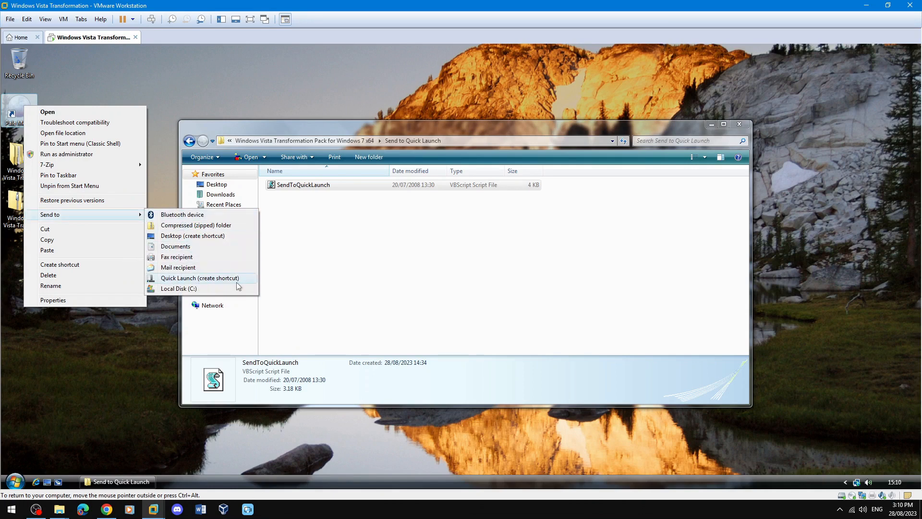
left_click(192, 282)
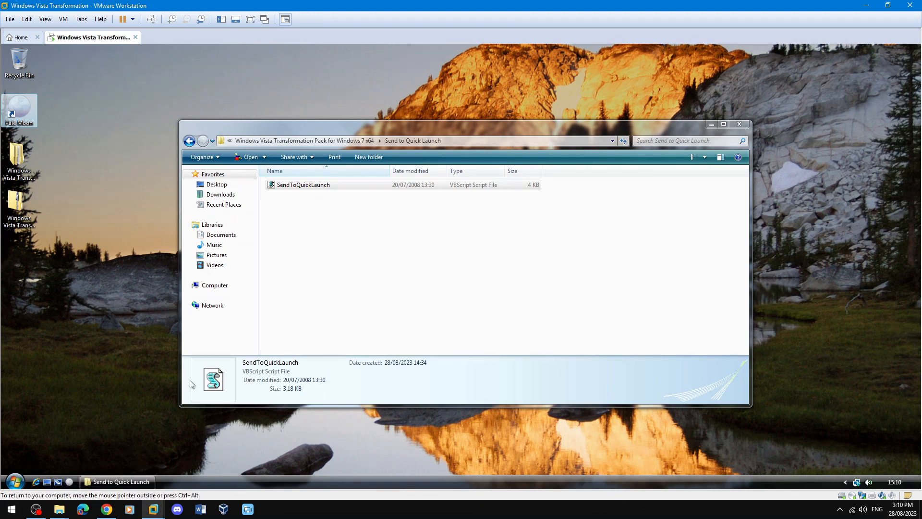
- Merge the registry file from the pack's Remove Include in Library in Context Menu folder, after viewing a desktop folder's Include in library options
left_click(348, 142)
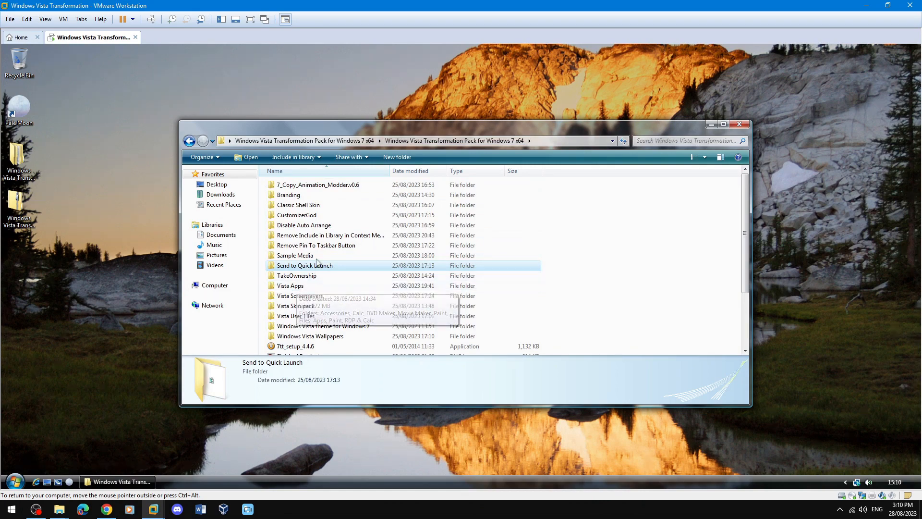
double_click(360, 237)
right_click(22, 160)
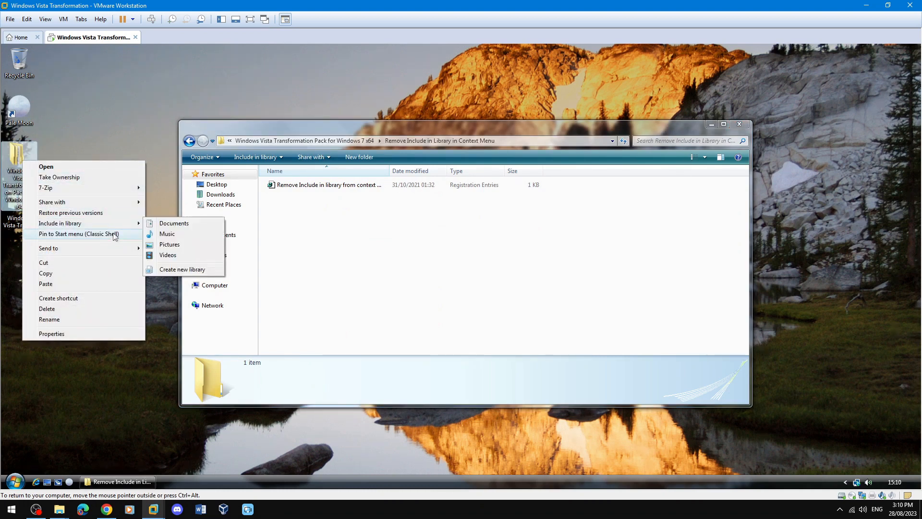
mouse_move(115, 226)
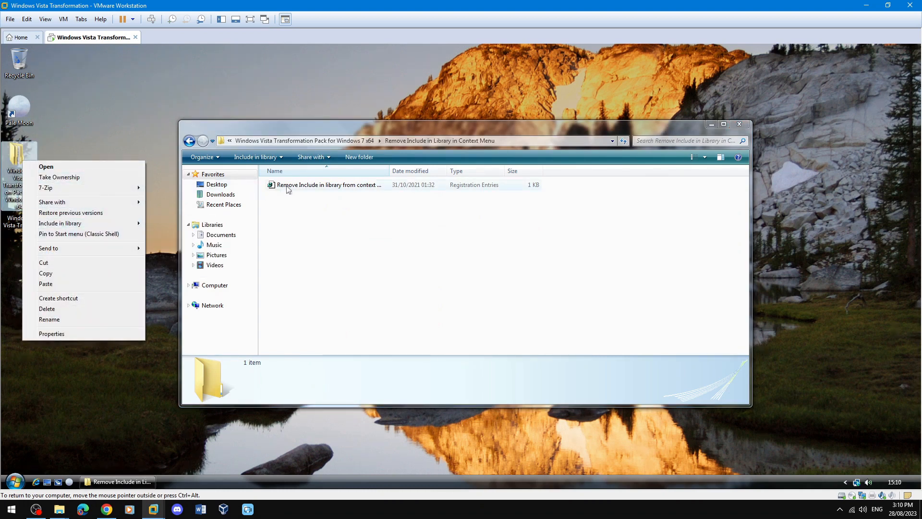
double_click(288, 185)
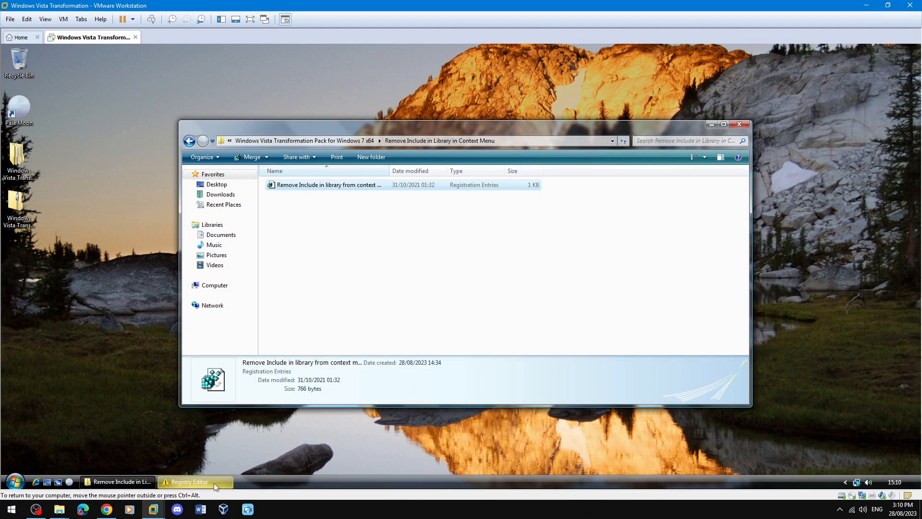
left_click(215, 482)
left_click(530, 285)
left_click(564, 275)
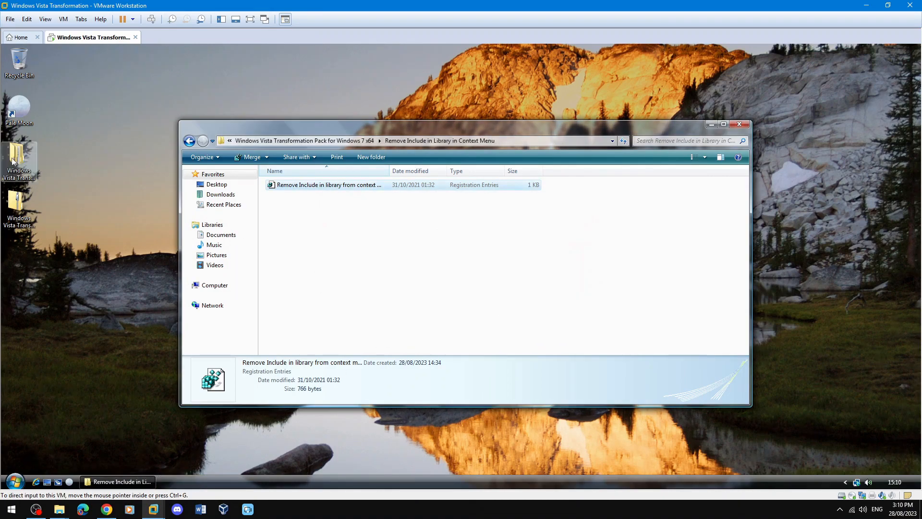
- Check the desktop folder's context menu for the Include in library entry and close the Explorer window
right_click(16, 160)
left_click(485, 241)
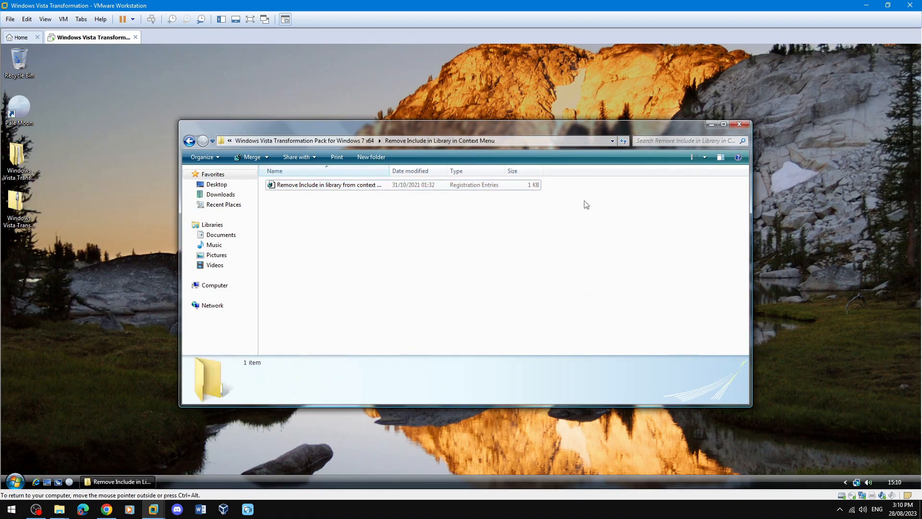
left_click(739, 124)
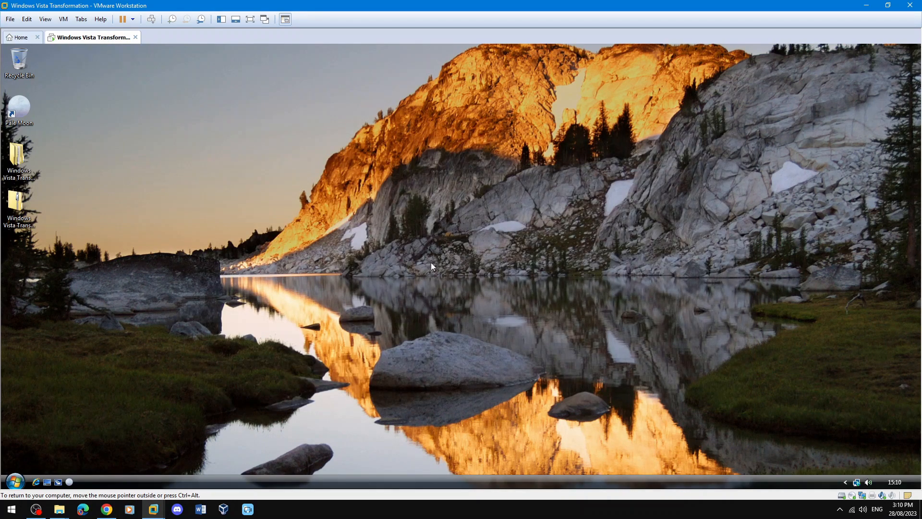
- Merge the Remove_Pin_to_Taskbar registry file from the transformation pack's Remove Pin To Taskbar Button folder
double_click(18, 161)
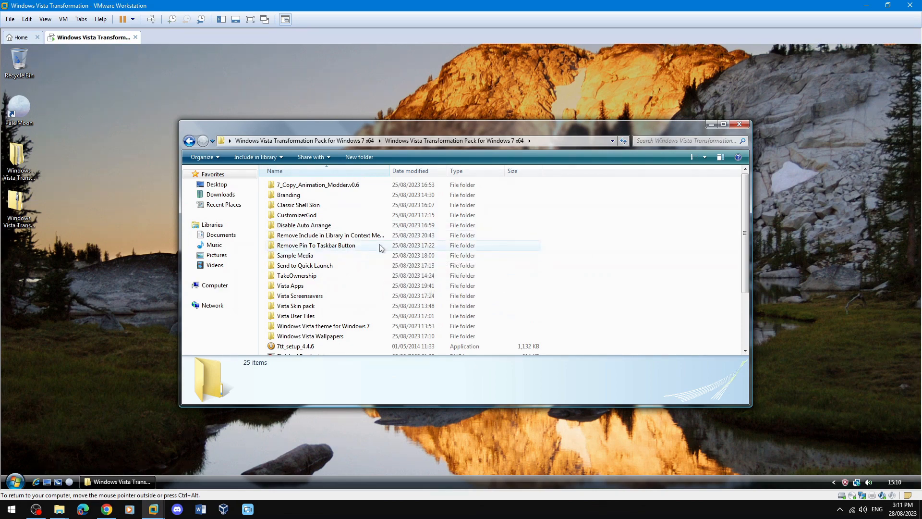
double_click(380, 246)
double_click(342, 186)
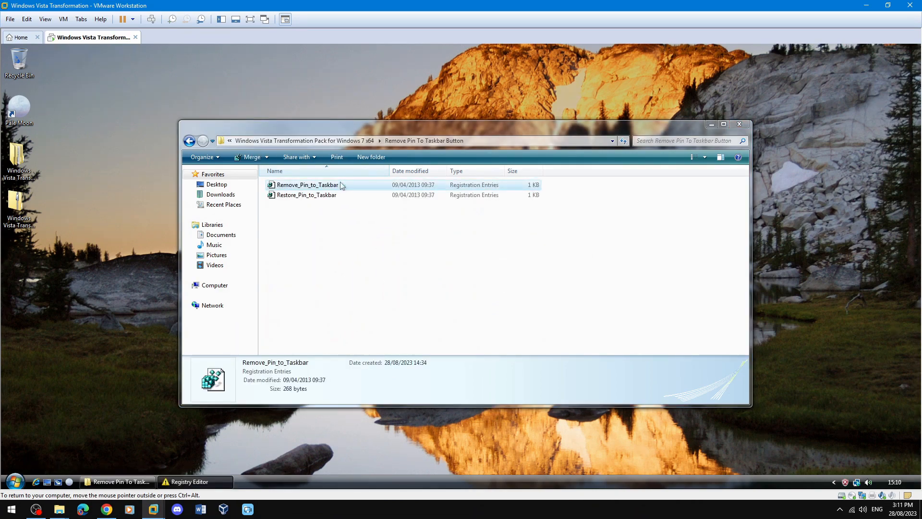
left_click(530, 282)
left_click(570, 268)
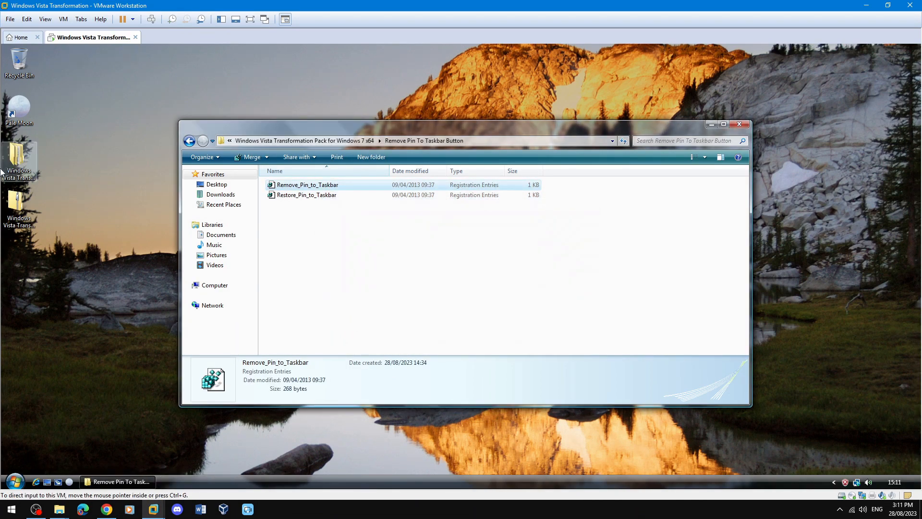
- Check the Pale Moon shortcut's context menu for the Pin to Taskbar entry and locate the Restore_Pin_to_Taskbar file
right_click(24, 113)
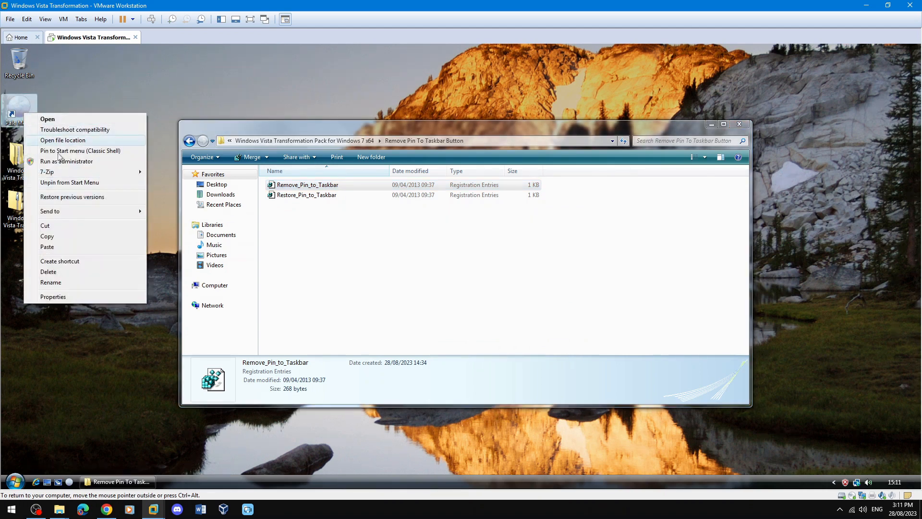
left_click(361, 316)
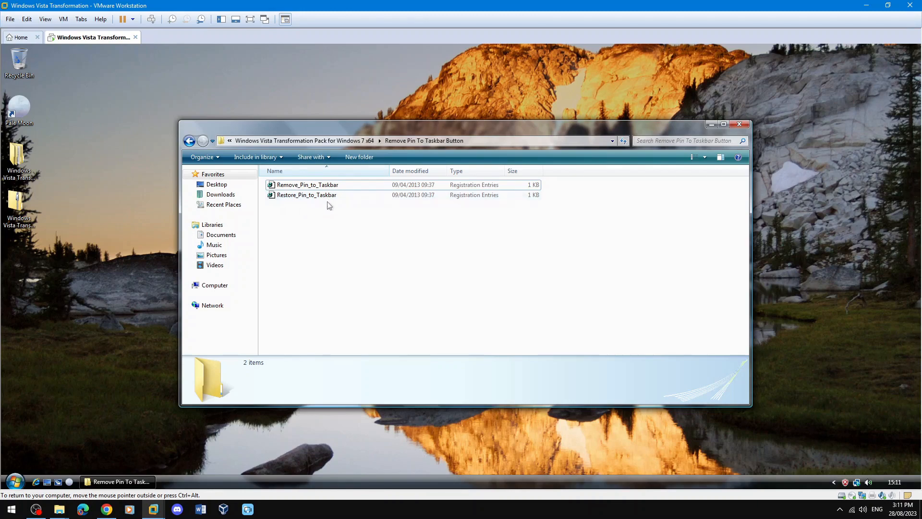
left_click(295, 198)
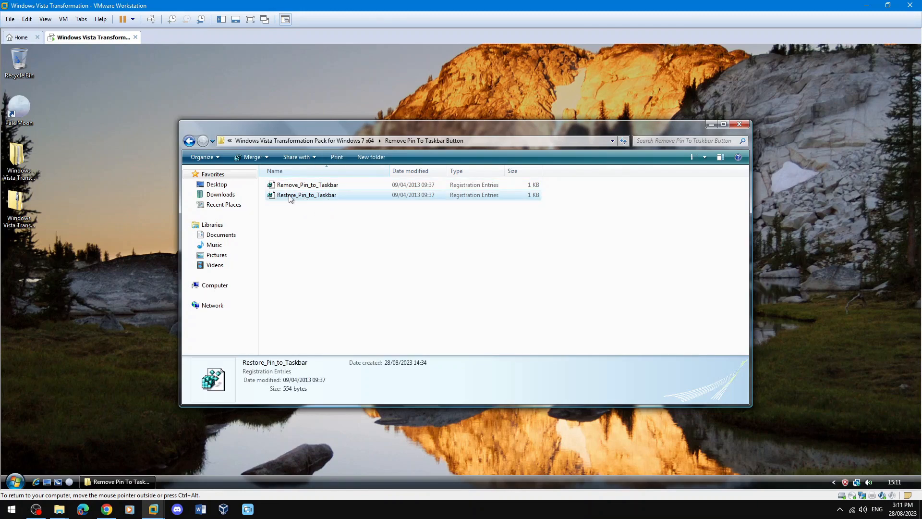
- Install the Aurora screensaver from the transformation pack's Vista Screensavers folder and accept the screen saver settings
key("BackSpace")
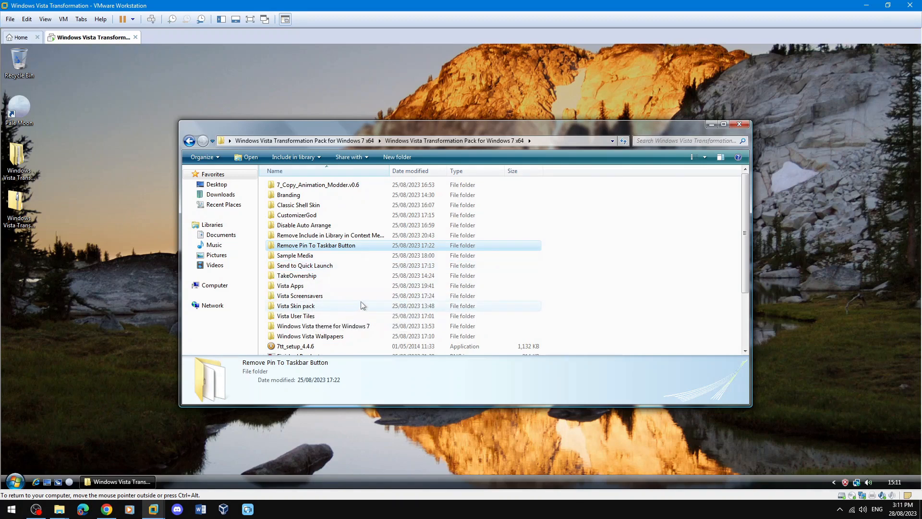
double_click(335, 296)
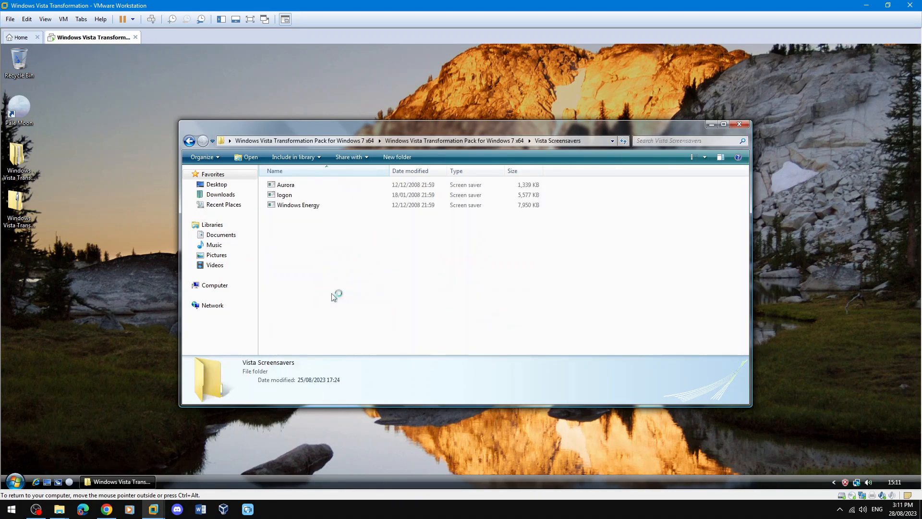
left_click(309, 187)
right_click(338, 187)
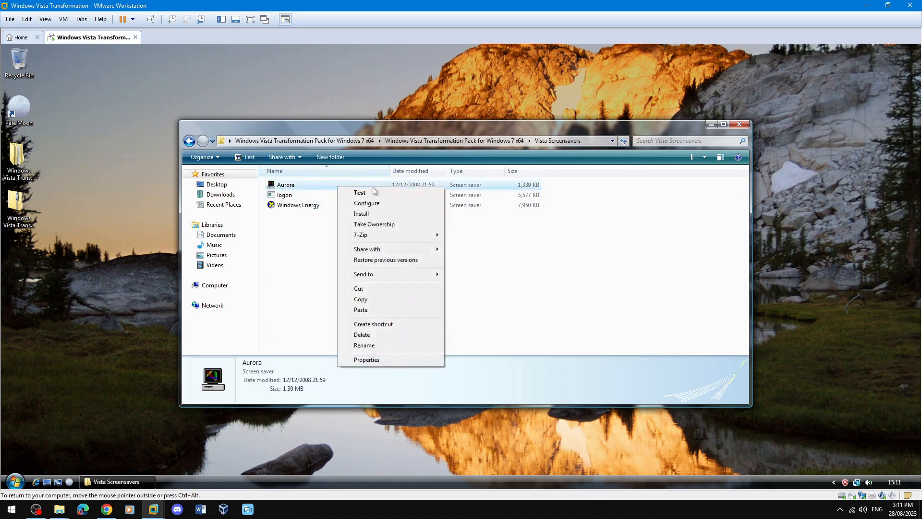
left_click(387, 213)
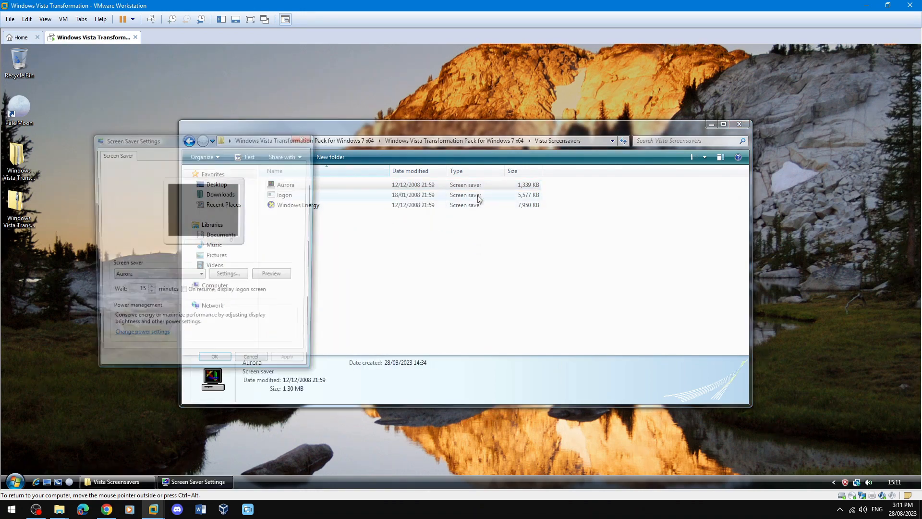
left_click(215, 366)
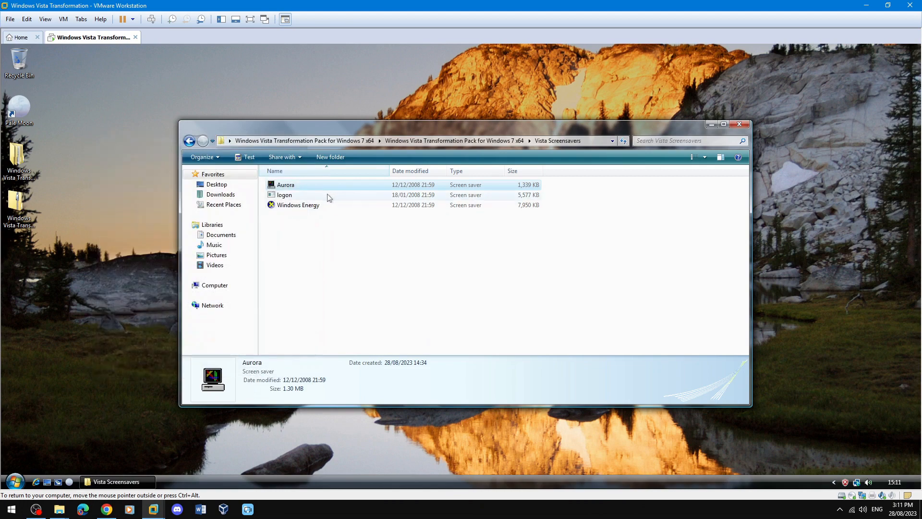
- Install the logon and Windows Energy screensavers, accepting the screen saver settings for each
right_click(329, 195)
left_click(386, 221)
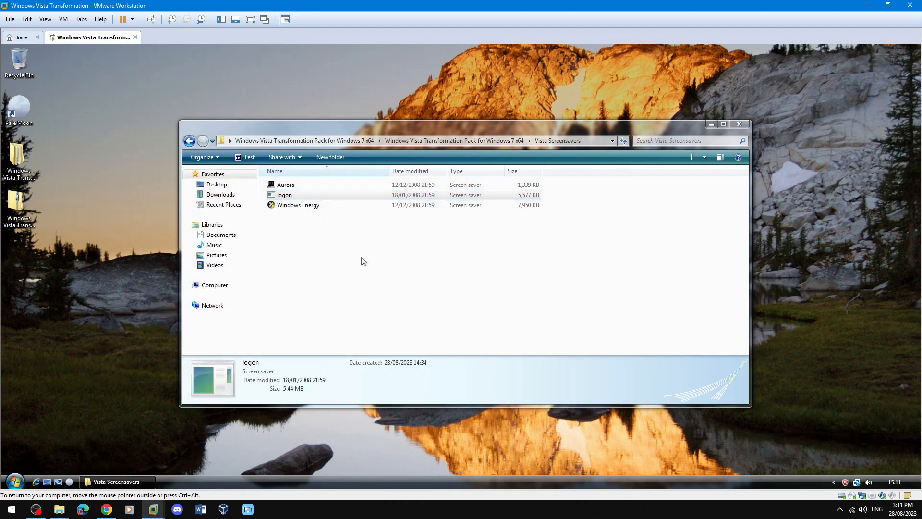
left_click(228, 377)
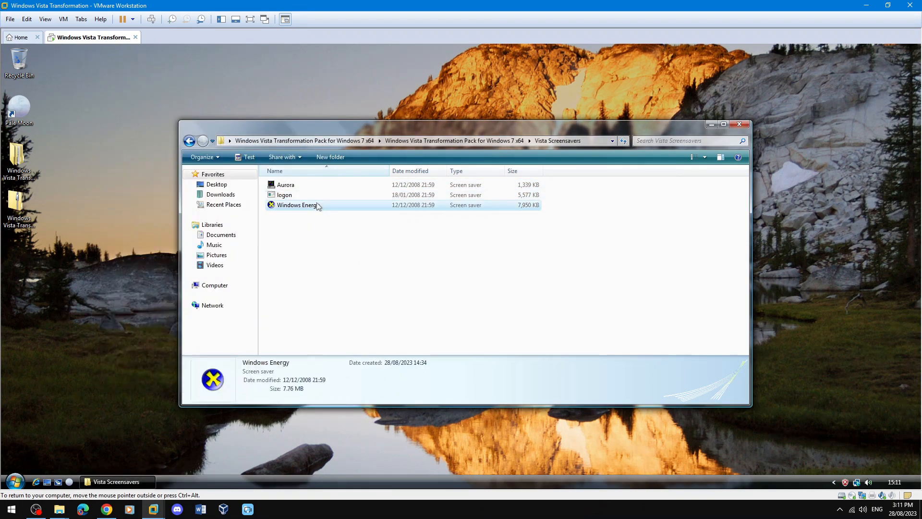
right_click(317, 205)
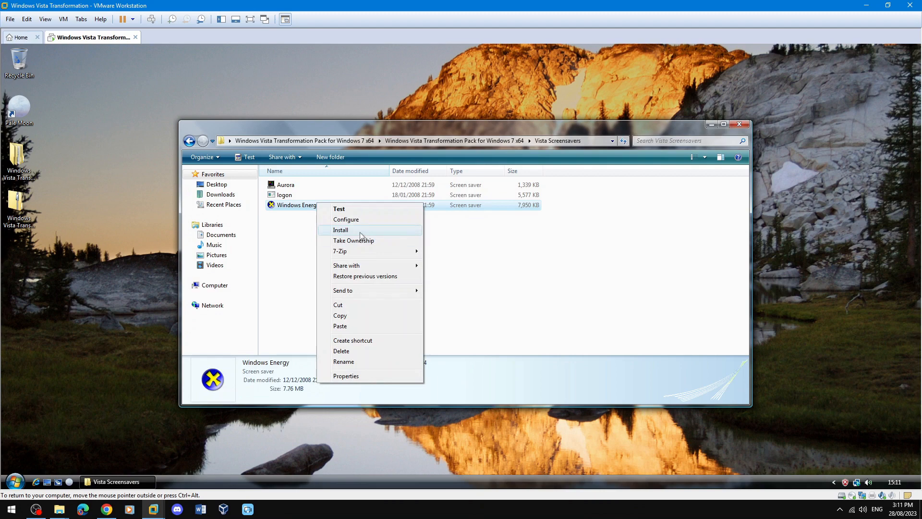
left_click(362, 232)
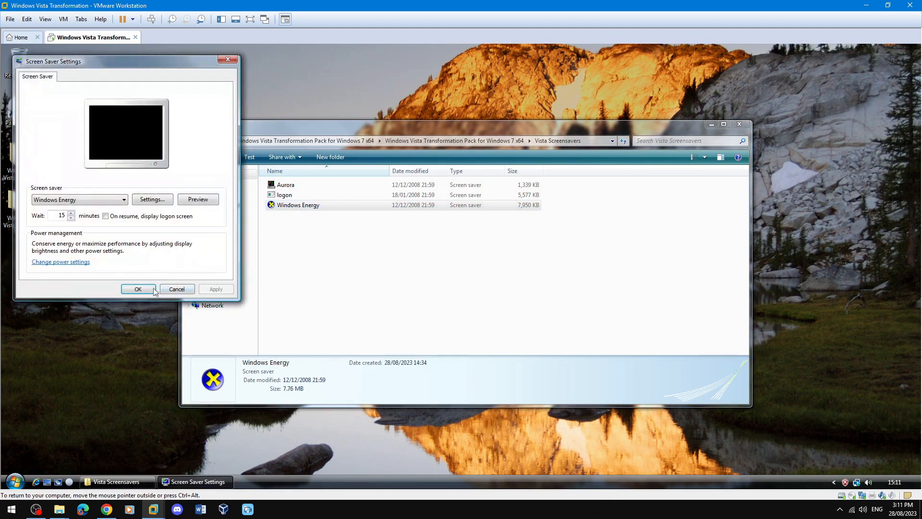
left_click(138, 289)
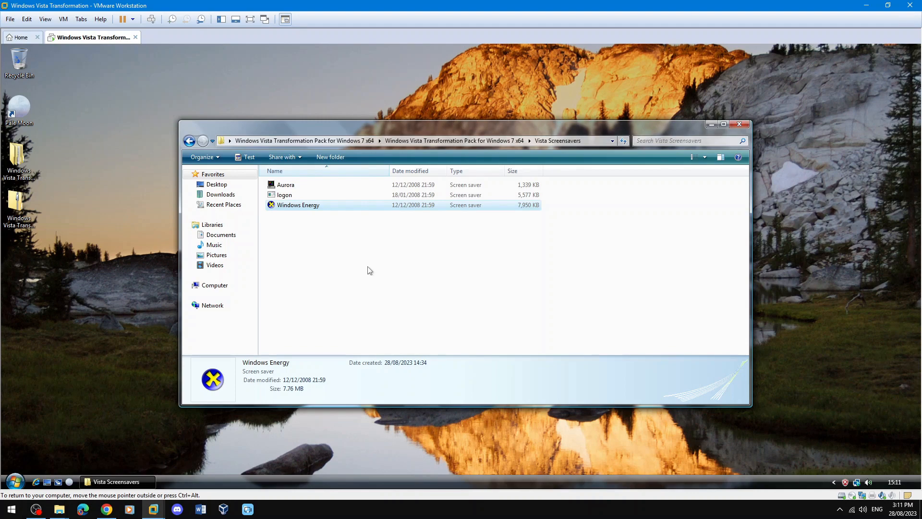
- Open the Sample Media folder inside the transformation pack
left_click(454, 141)
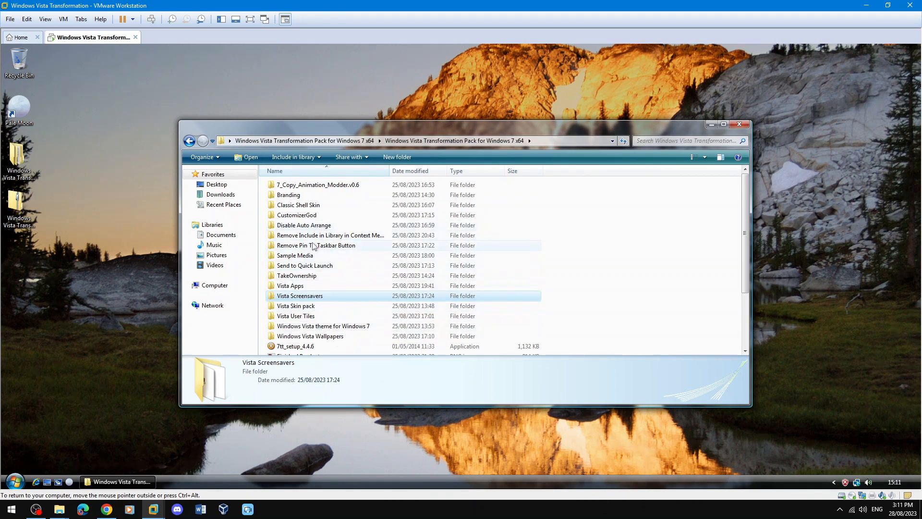
double_click(334, 256)
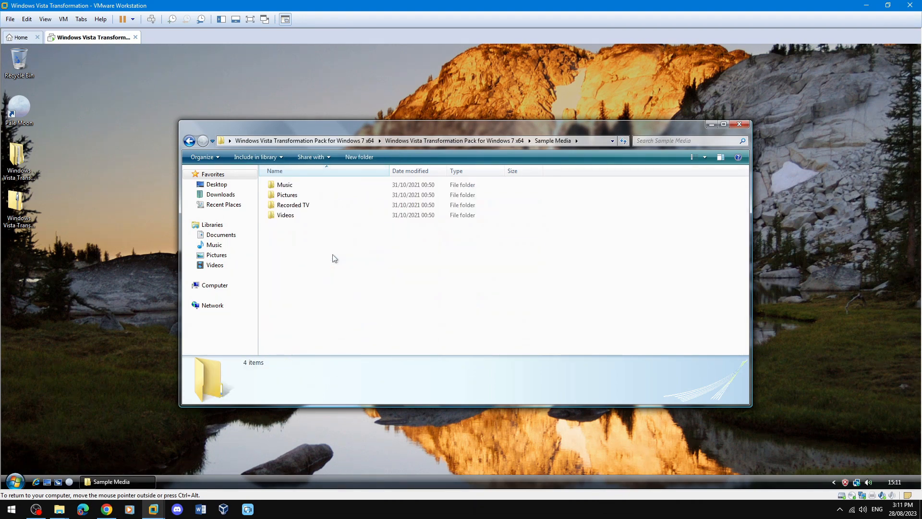
right_click(219, 244)
right_click(220, 226)
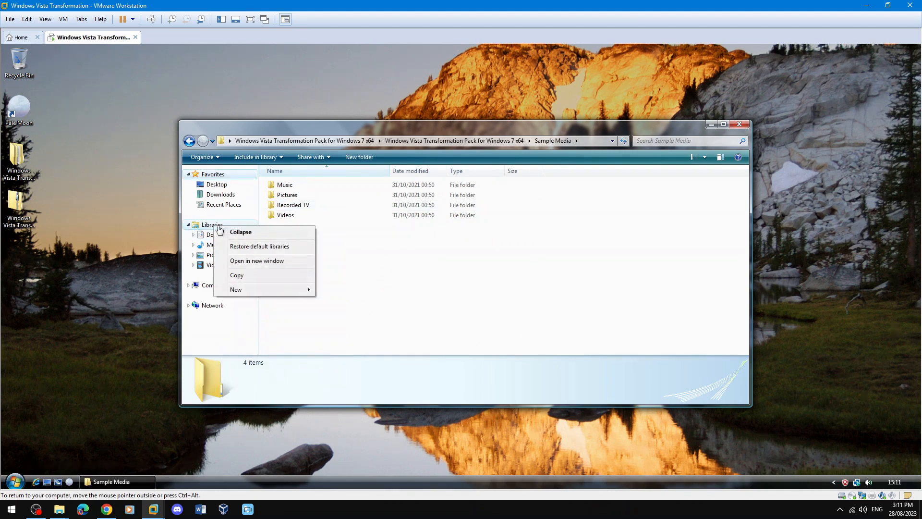
left_click(259, 347)
left_click(15, 481)
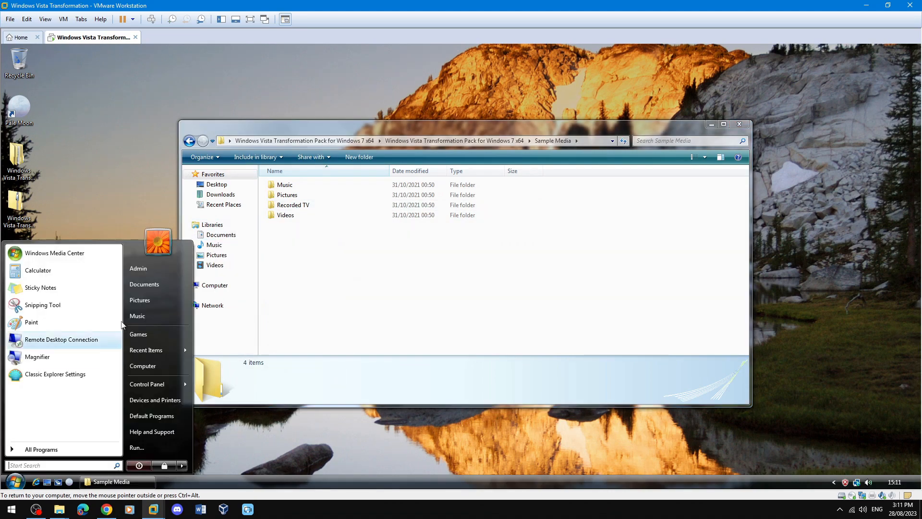
left_click(160, 269)
double_click(544, 203)
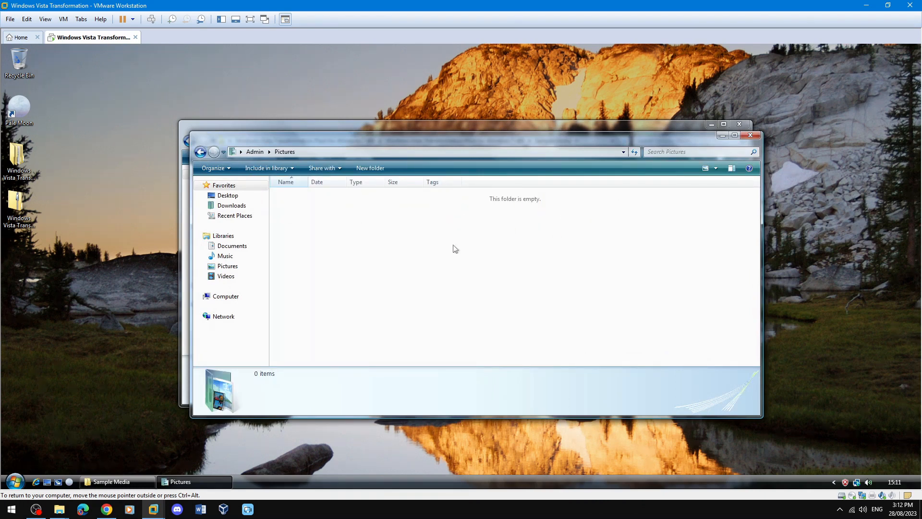
left_click_drag(691, 145, 608, 197)
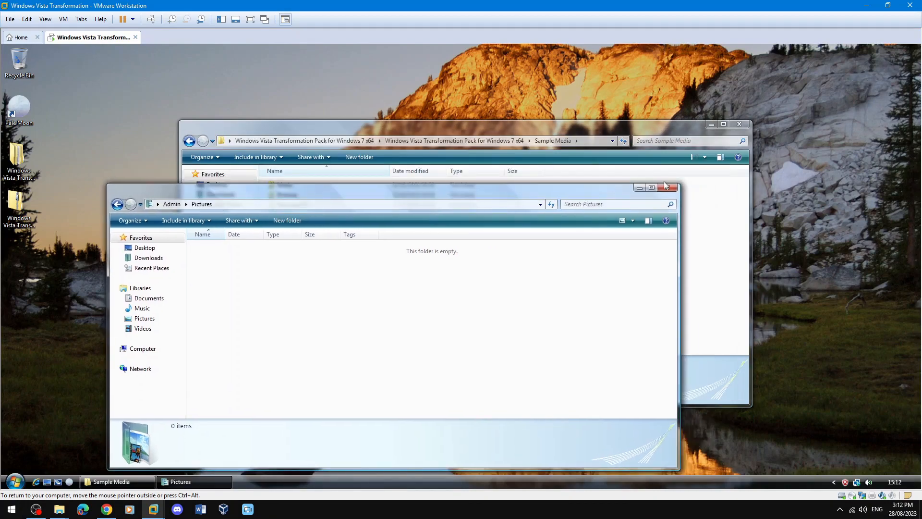
left_click(668, 188)
- Look through the images in the pack's Sample Pictures folder and copy that whole folder from Pictures
double_click(288, 195)
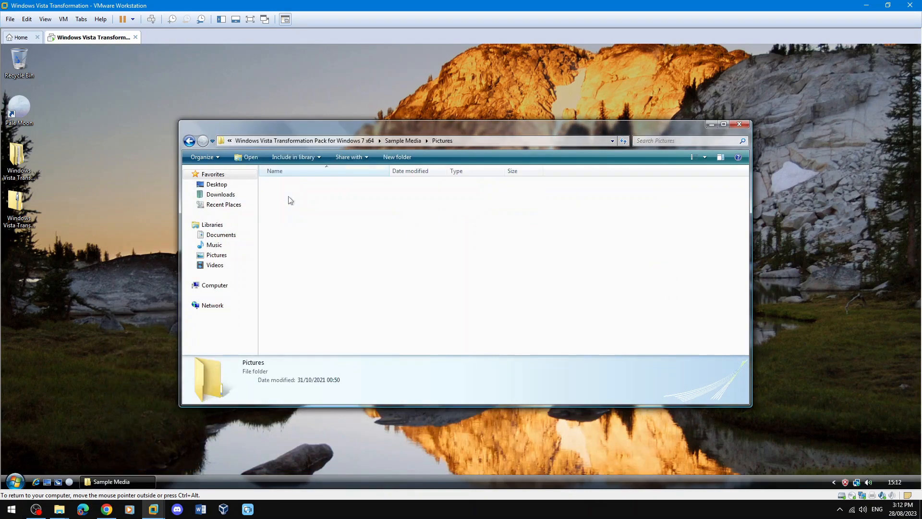
double_click(297, 186)
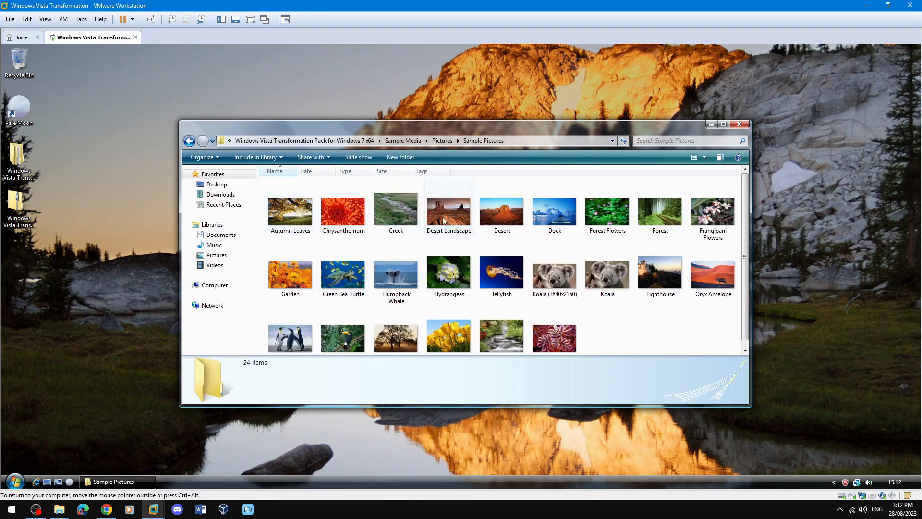
scroll(603, 286, "down", 1)
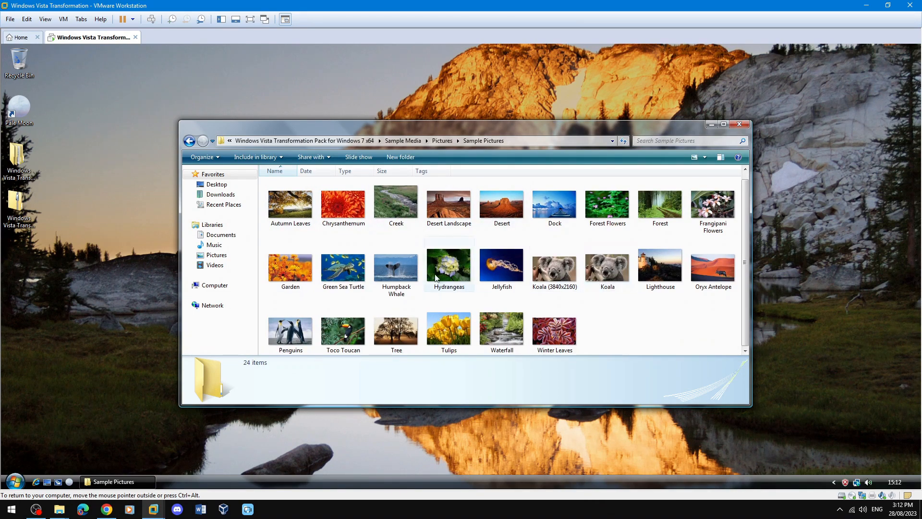
left_click(442, 141)
right_click(319, 187)
left_click(363, 323)
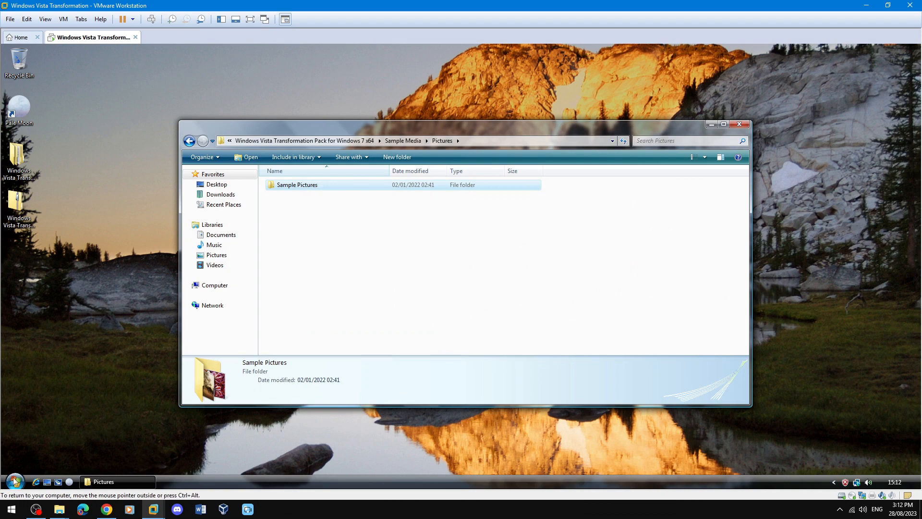
left_click(15, 482)
left_click(157, 248)
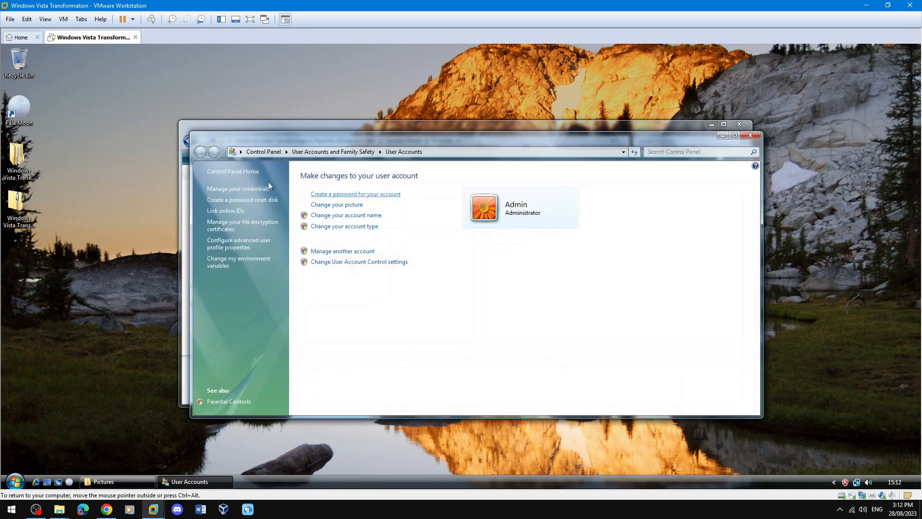
left_click(751, 135)
- Paste the copied Sample Pictures folder into the Admin user's Pictures folder and close that window
left_click(15, 482)
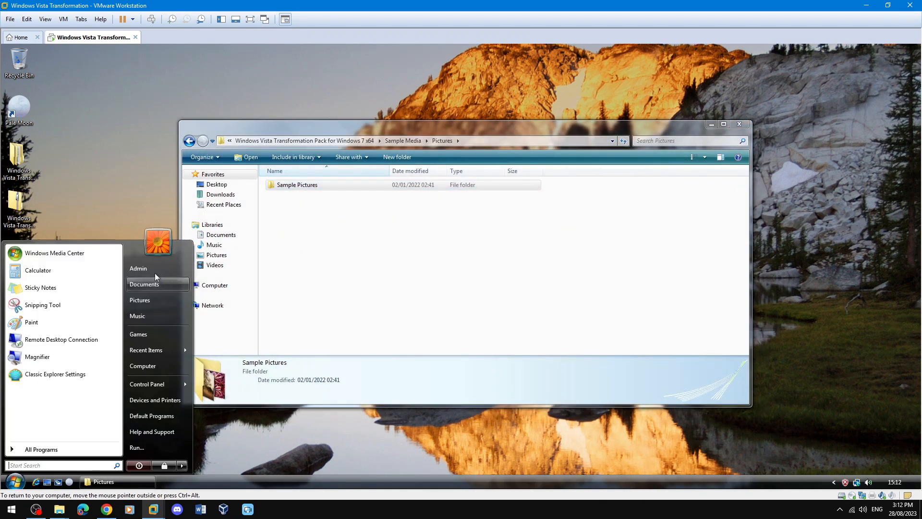
left_click(163, 301)
right_click(375, 291)
left_click(419, 359)
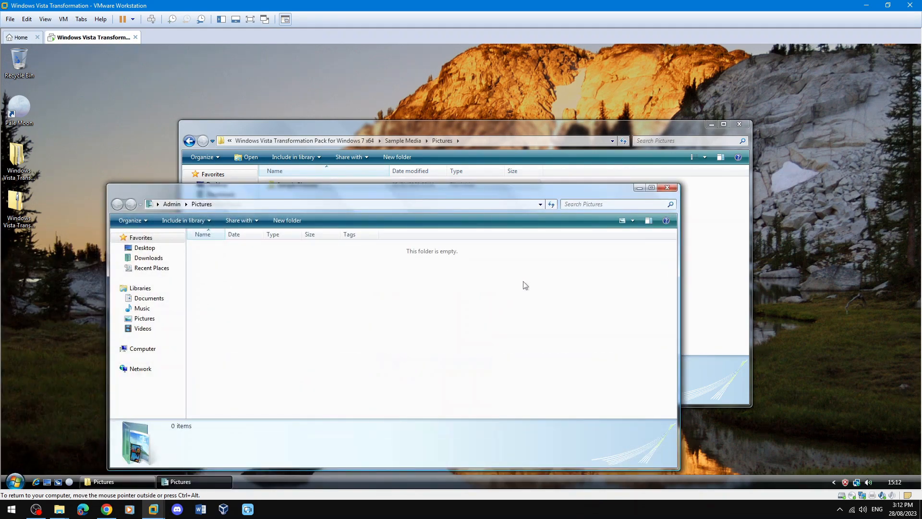
left_click(667, 188)
- Copy the Sample Music folder from the pack's Sample Media folder into the Admin user's Music folder
left_click(407, 141)
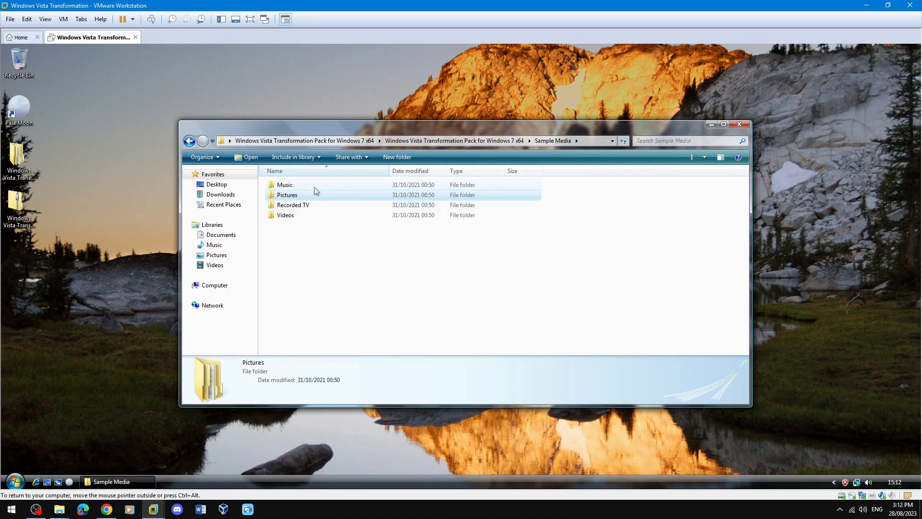
double_click(314, 188)
right_click(326, 186)
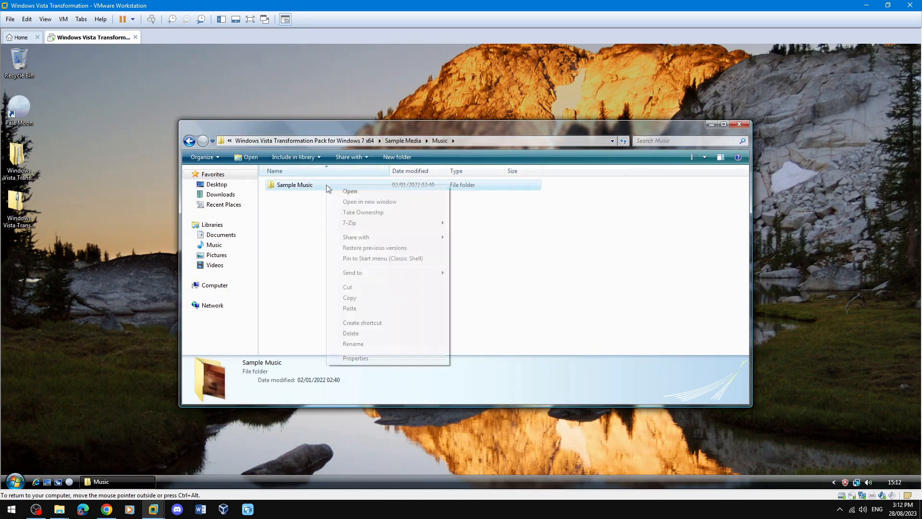
left_click(366, 298)
left_click(15, 481)
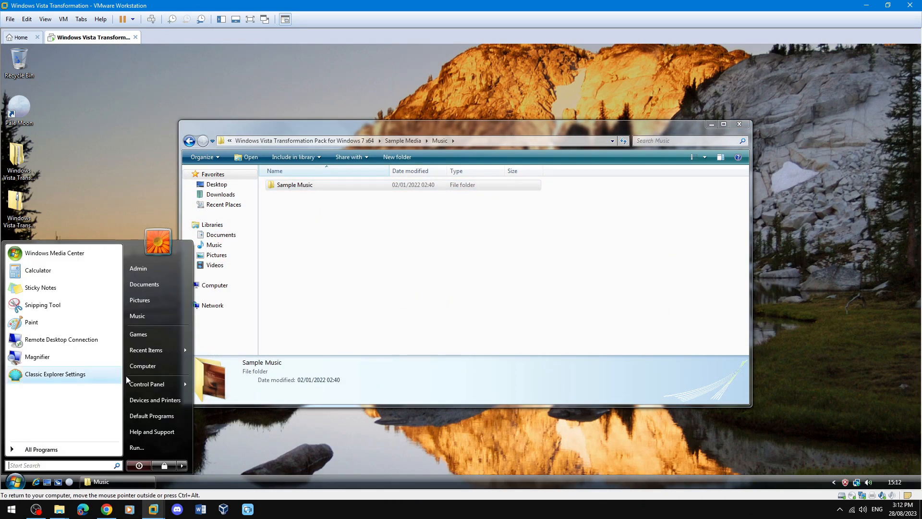
left_click(151, 322)
right_click(279, 266)
left_click(325, 335)
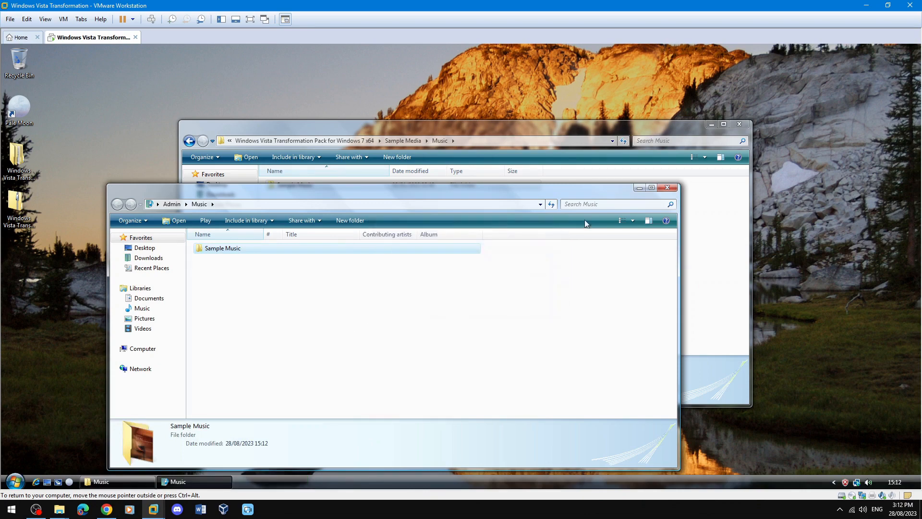
left_click(667, 188)
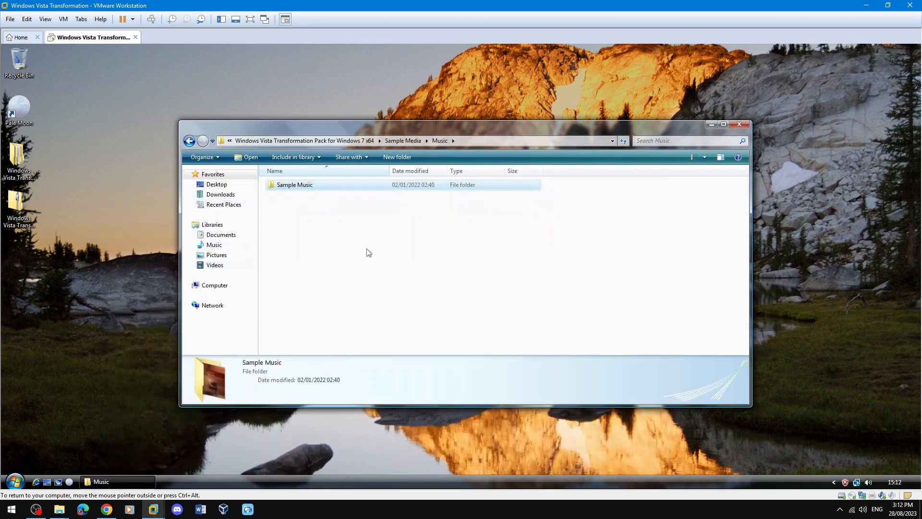
- Copy the Sample Media folder found in the pack's Recorded TV folder
left_click(403, 140)
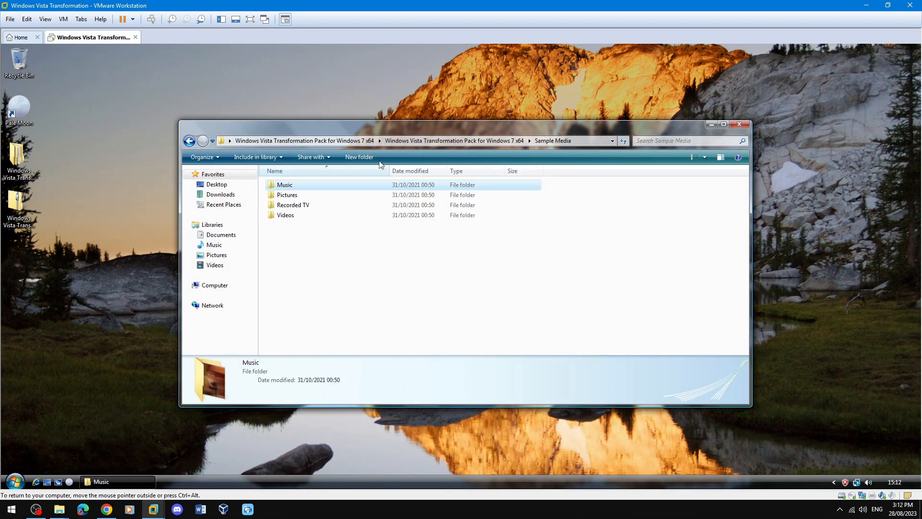
double_click(293, 205)
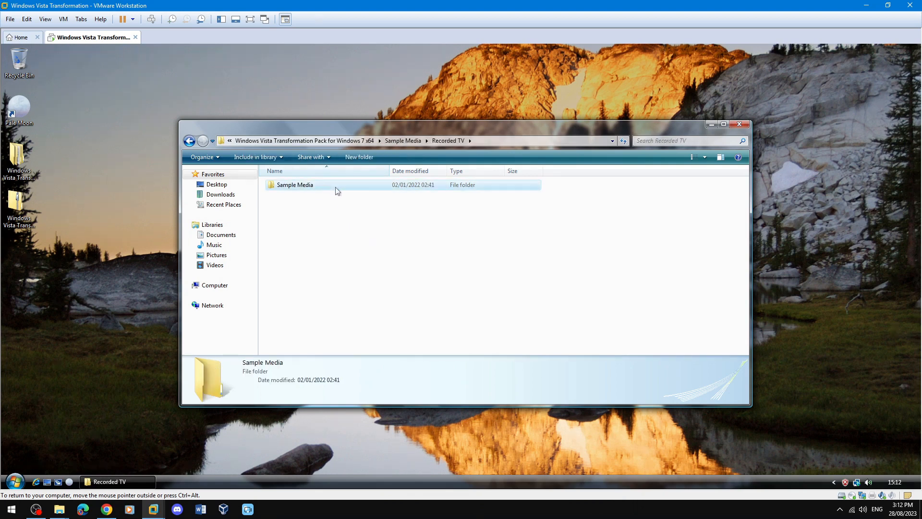
left_click(440, 142)
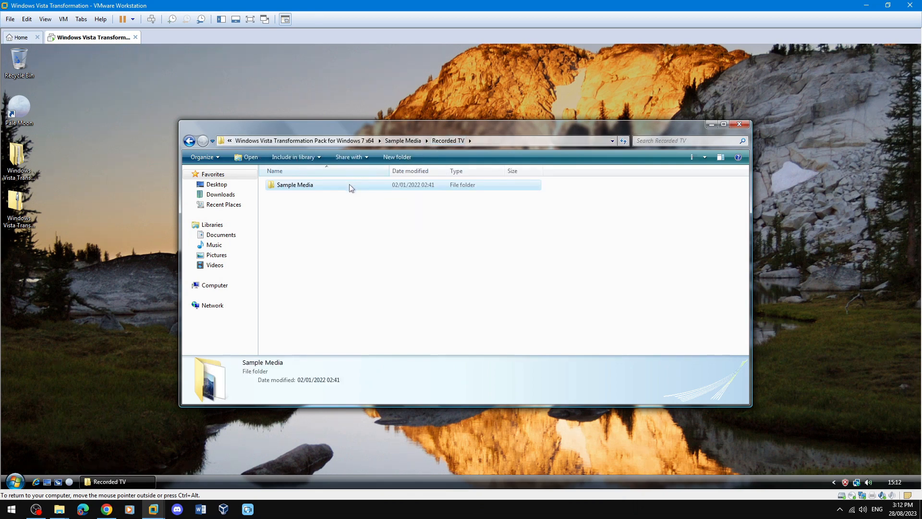
right_click(349, 185)
left_click(394, 320)
- Search the Start menu for "recorded" and open the Recorded TV library
left_click(15, 481)
type("reco")
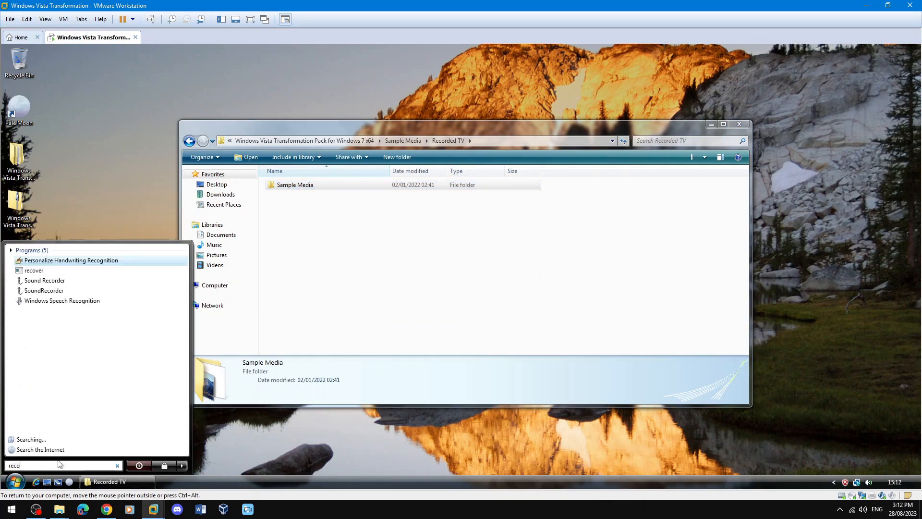
type("rded")
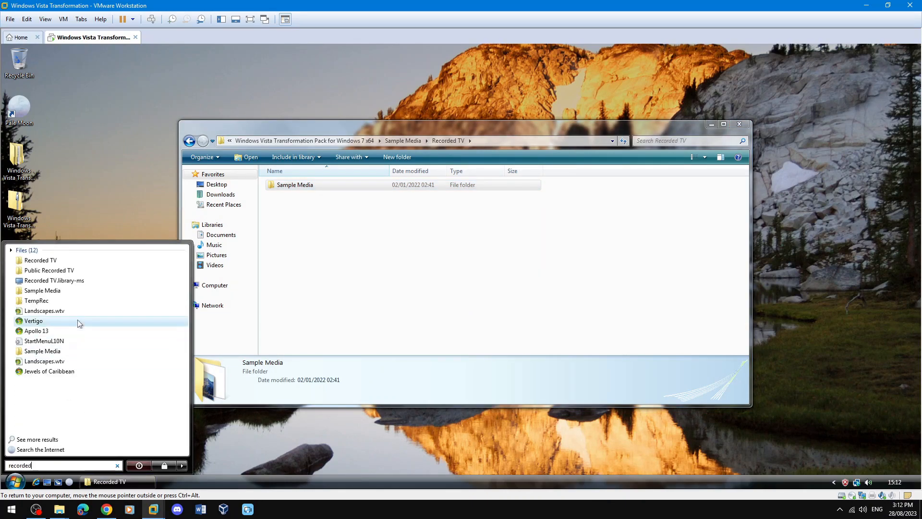
left_click(102, 281)
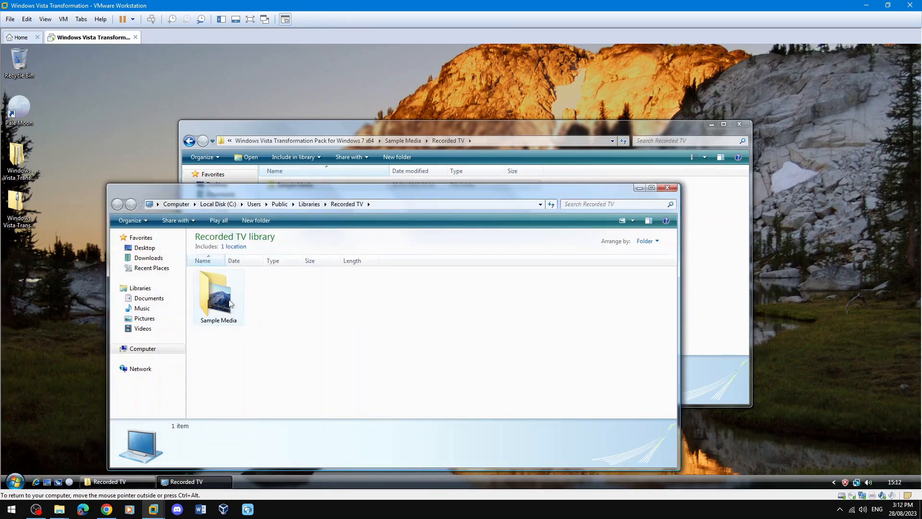
- Paste the Sample Media folder into the Recorded TV library, replacing all existing files, and check its contents before closing the window
right_click(306, 318)
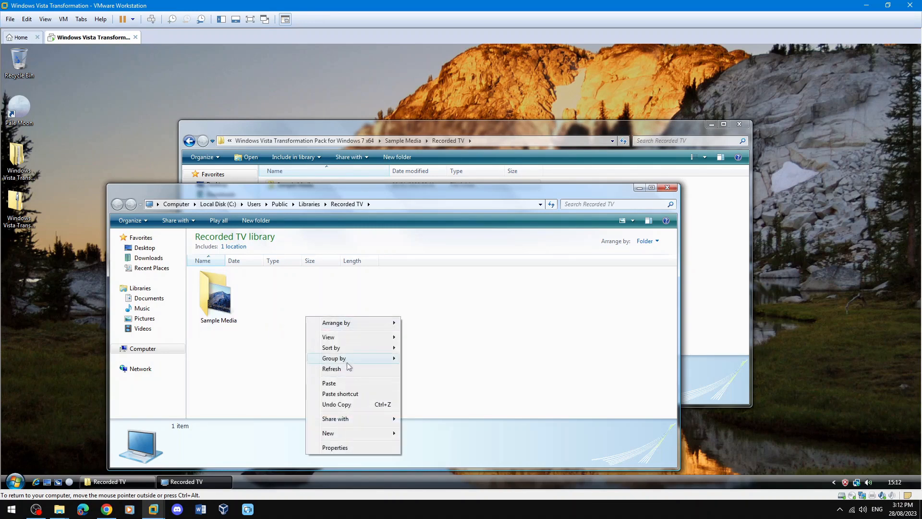
left_click(351, 385)
left_click(492, 291)
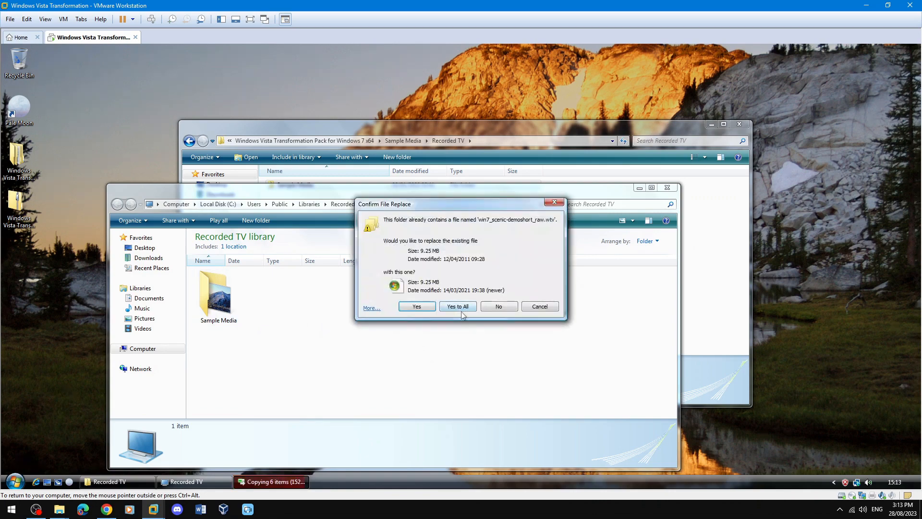
left_click(465, 308)
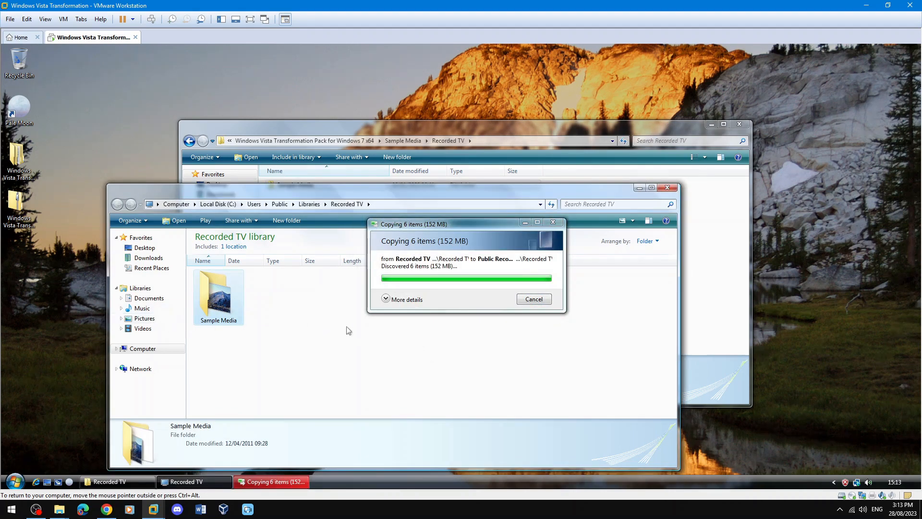
double_click(229, 308)
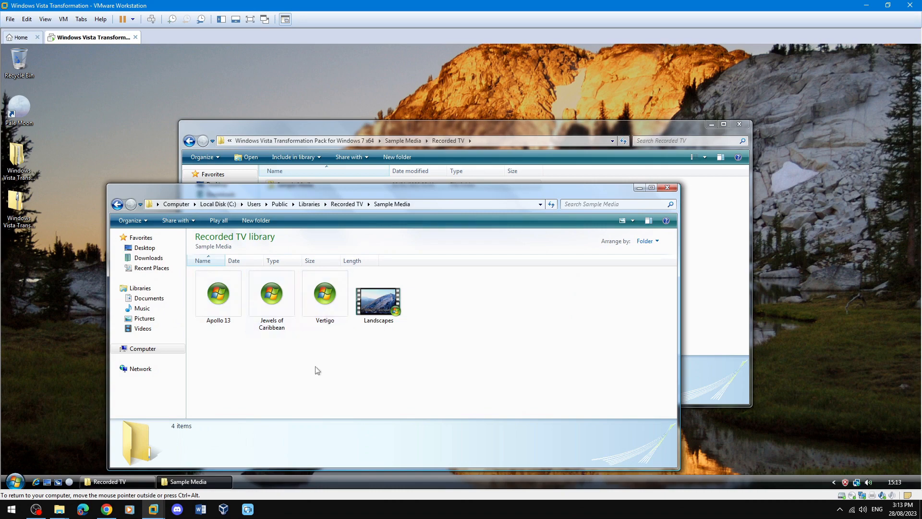
left_click(672, 188)
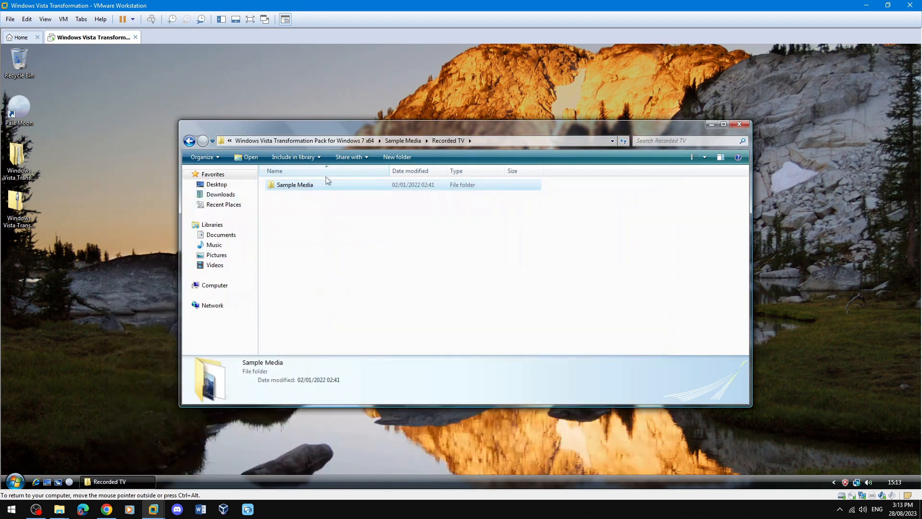
- Copy the Sample Videos folder from the pack's Sample Media folder into the Admin user's Videos folder
left_click(403, 141)
double_click(311, 216)
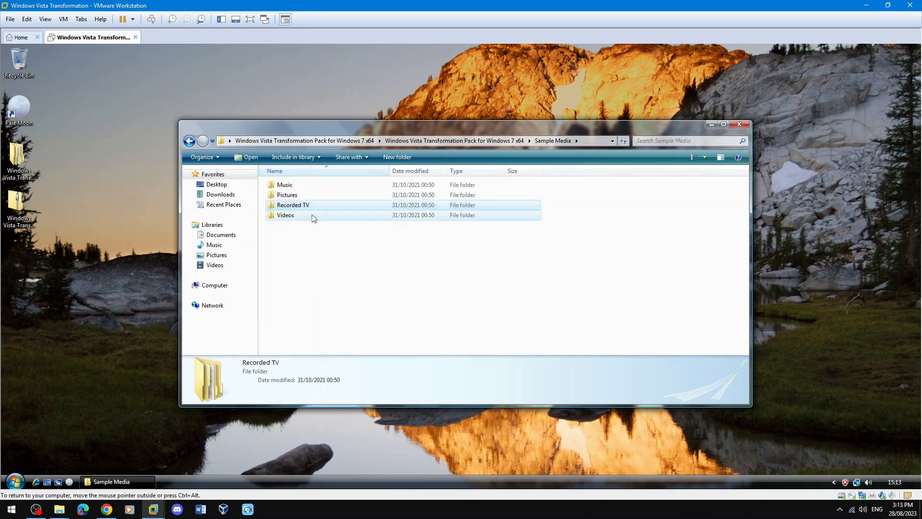
right_click(310, 188)
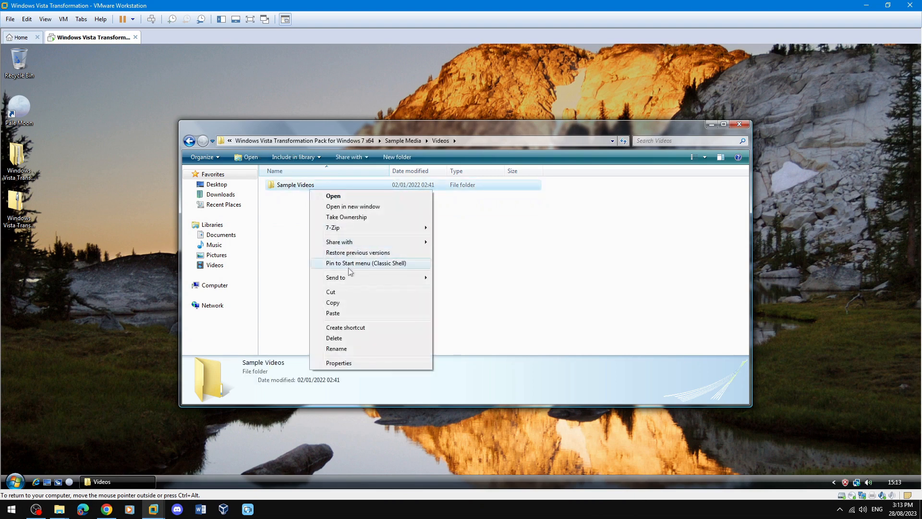
left_click(340, 305)
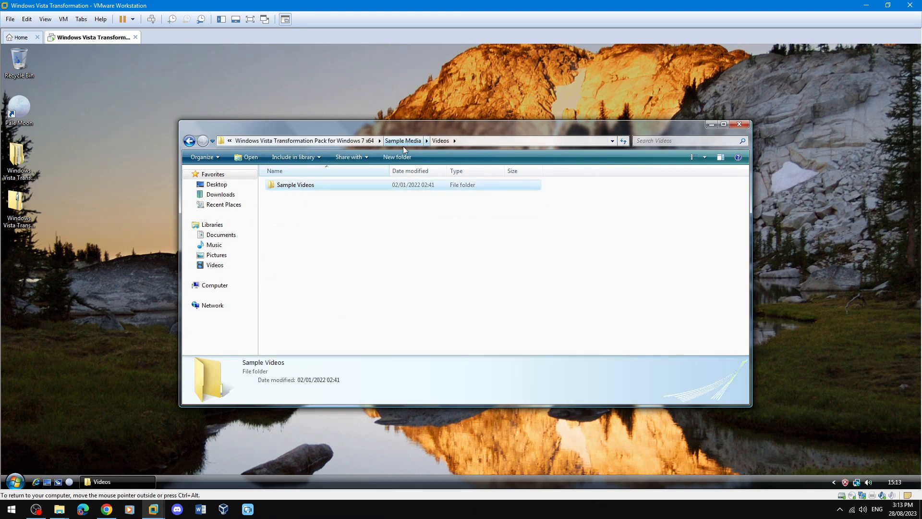
left_click(8, 480)
left_click(165, 268)
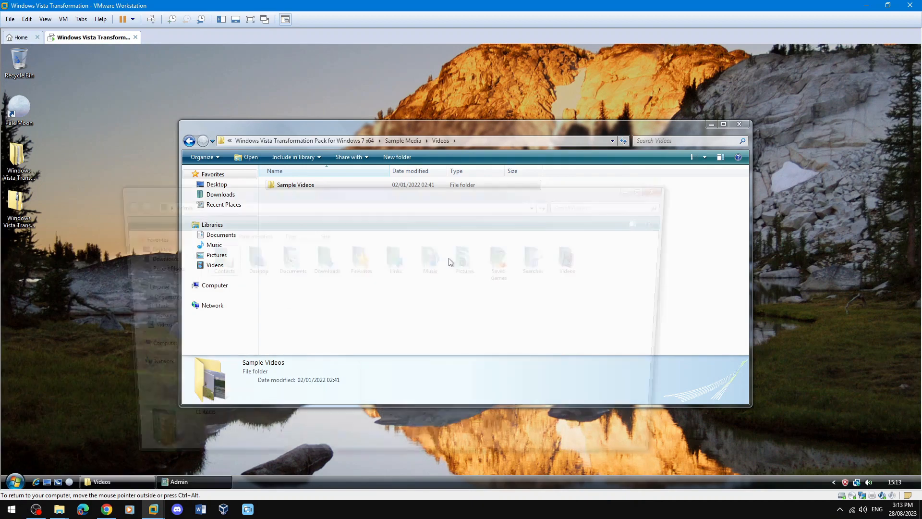
double_click(578, 256)
right_click(376, 212)
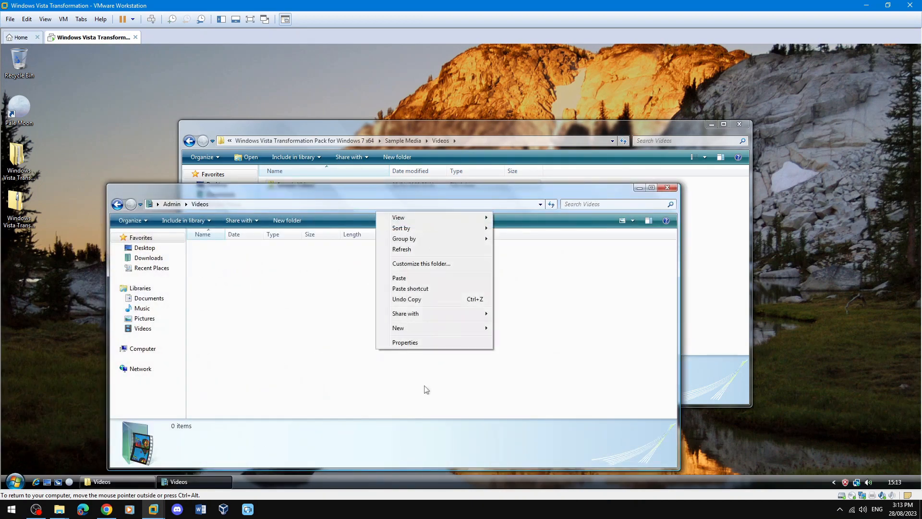
left_click(419, 278)
left_click(354, 357)
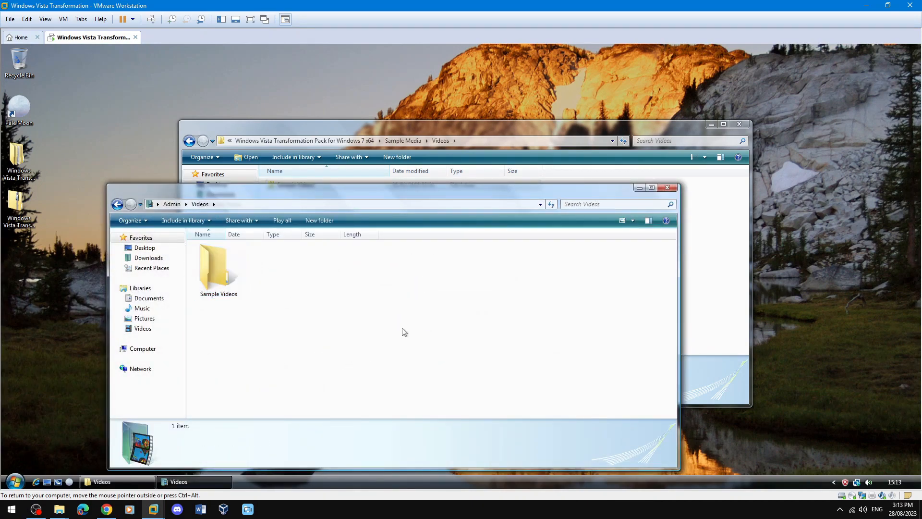
- Close the Videos folder window and return to the main folder of the Windows Vista Transformation Pack
left_click(667, 187)
left_click(403, 140)
left_click(347, 142)
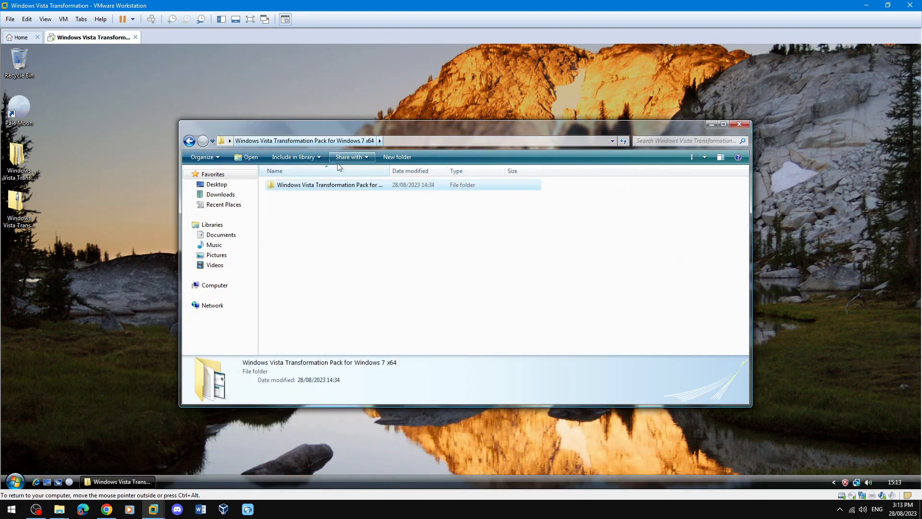
double_click(321, 185)
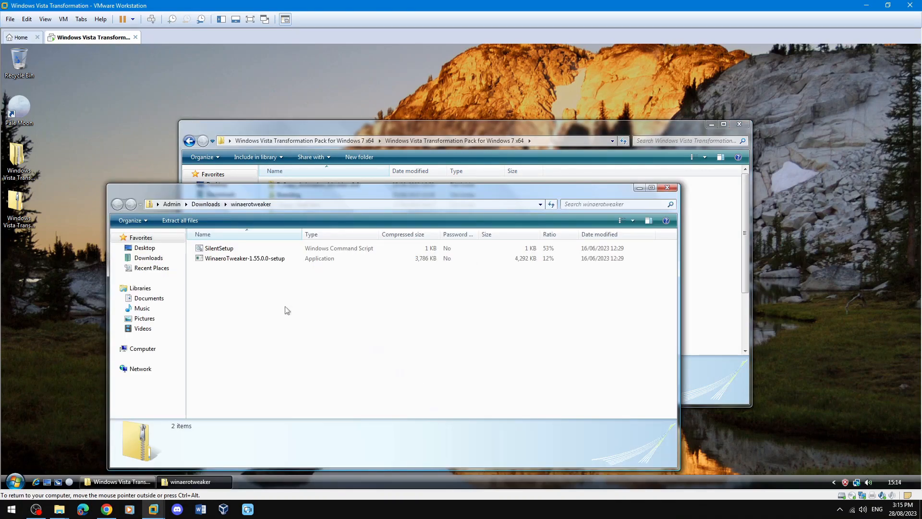
- Extract the winaerotweaker archive to its suggested folder and run WinaeroTweaker-1.55.0.0-setup from the extracted files
left_click(180, 220)
left_click(550, 357)
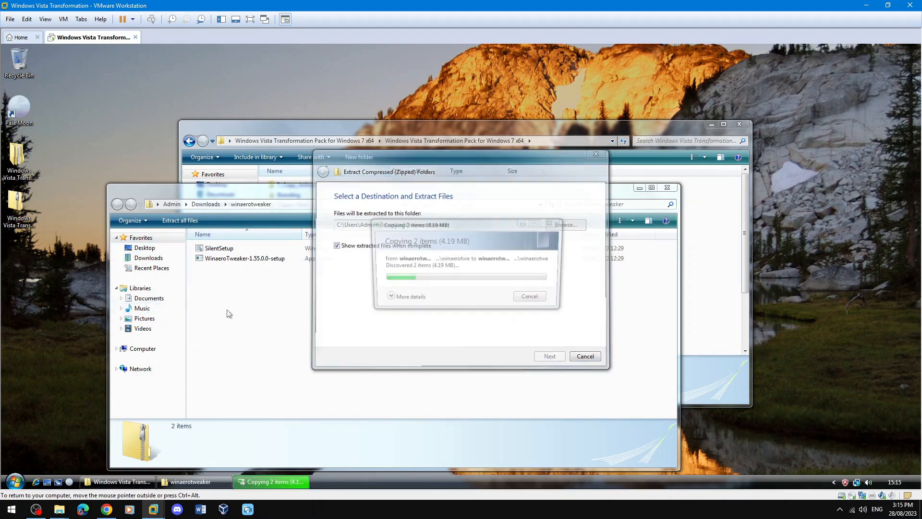
left_click(278, 120)
double_click(276, 123)
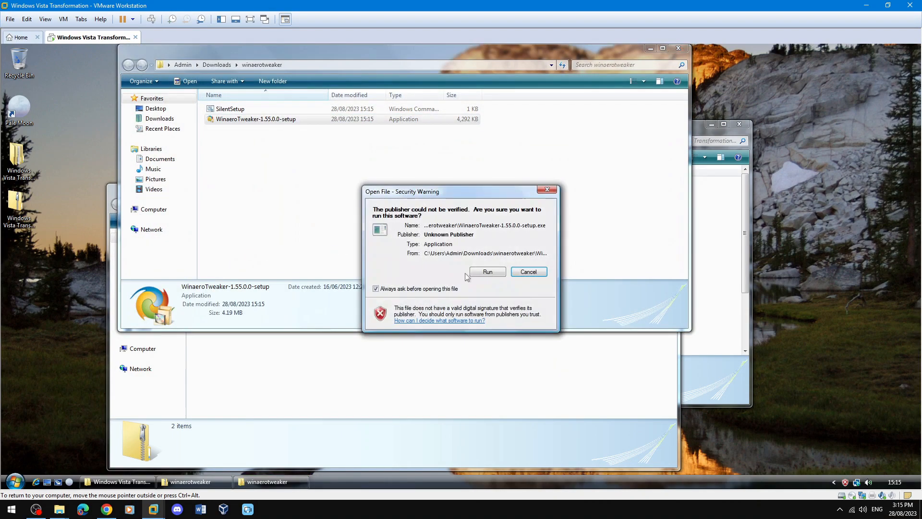
left_click(501, 269)
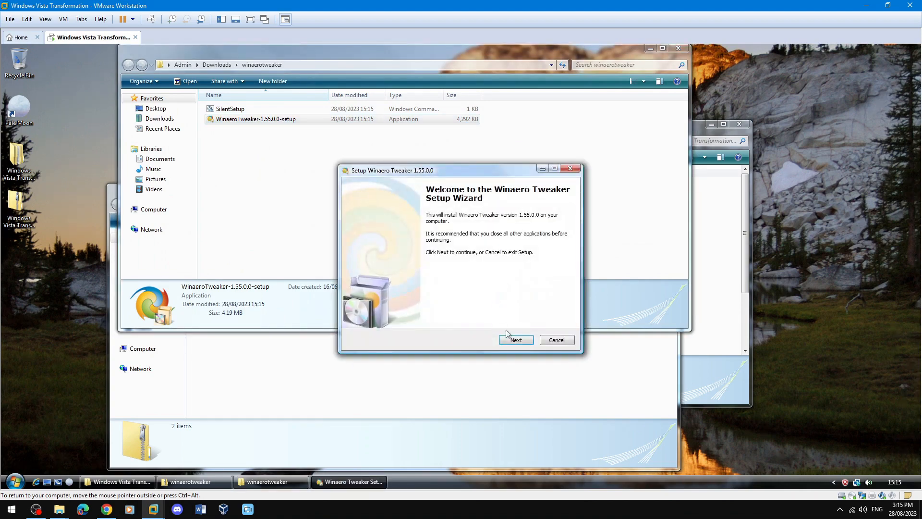
- Install Winaero Tweaker, accepting the license agreement and keeping the desktop icon for all users
left_click(524, 339)
left_click(524, 340)
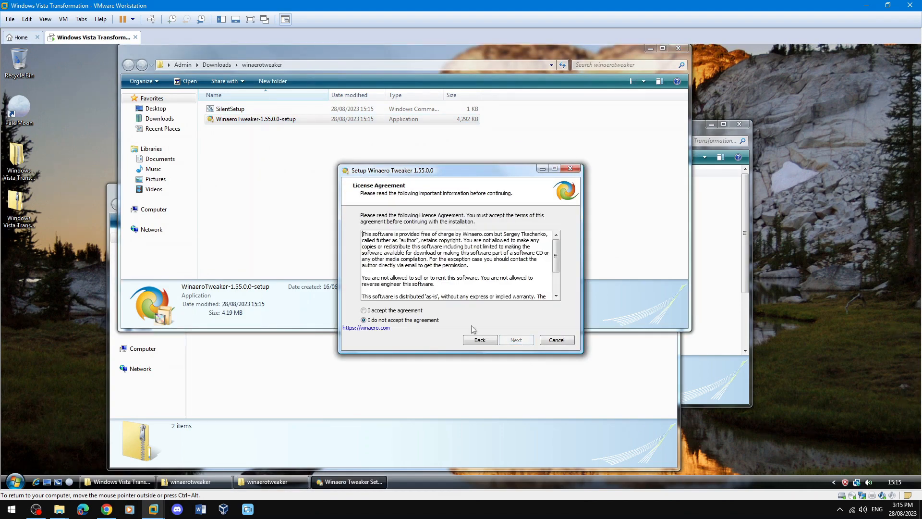
left_click(403, 310)
left_click(516, 339)
left_click(516, 339)
left_click(516, 339)
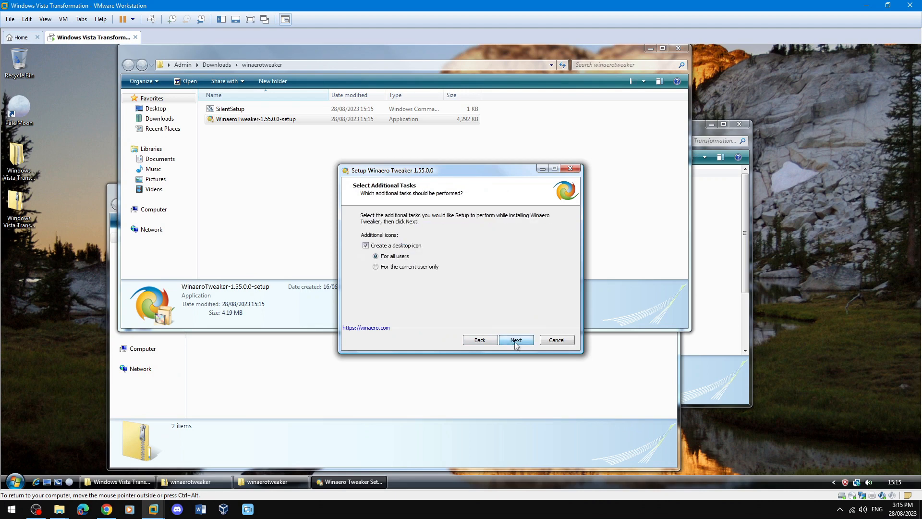
left_click(519, 341)
left_click(521, 341)
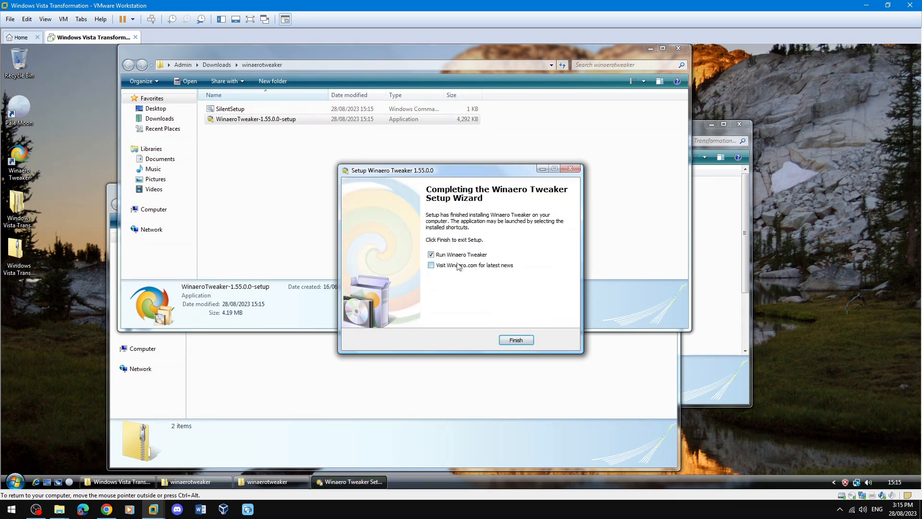
- Finish the setup with Winaero Tweaker launching, close the leftover folder windows, and agree to its license
left_click(514, 337)
left_click(667, 187)
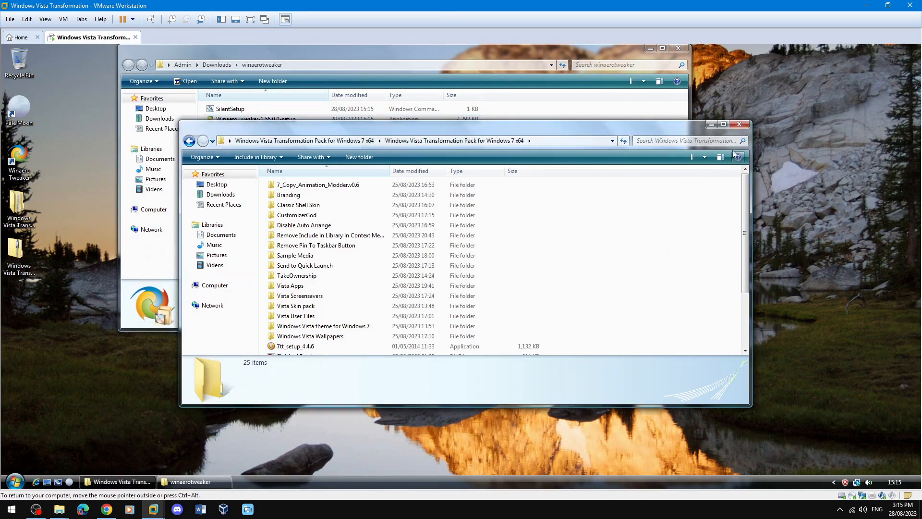
left_click(746, 125)
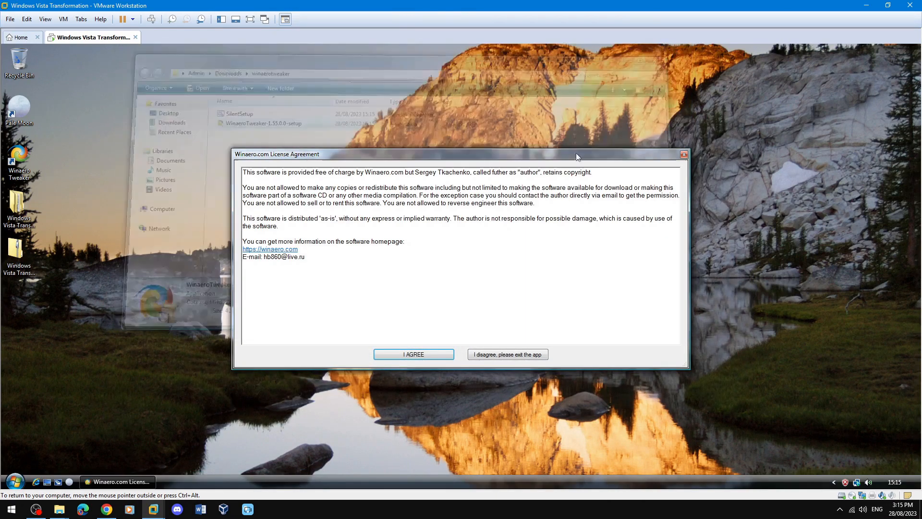
left_click(425, 354)
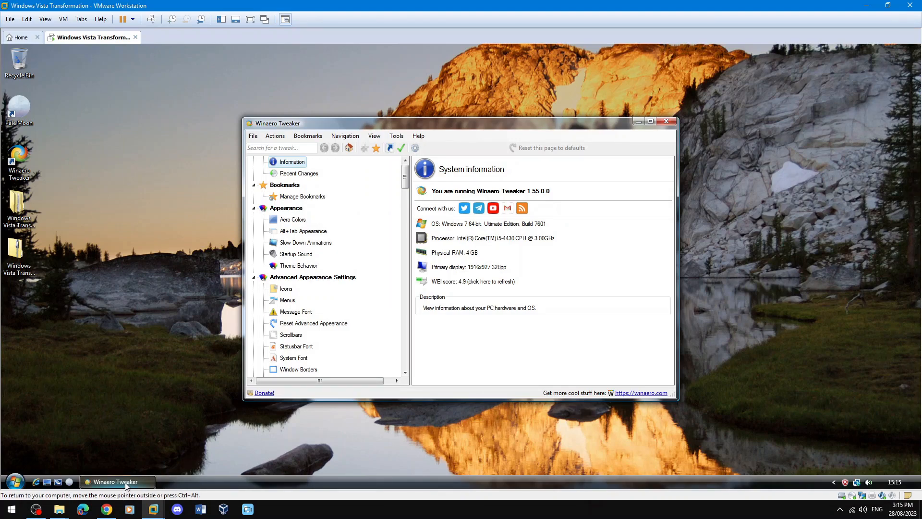
- Set the top, bottom, left and right margins of the taskbar thumbnails to 1 and restart Explorer
mouse_move(128, 481)
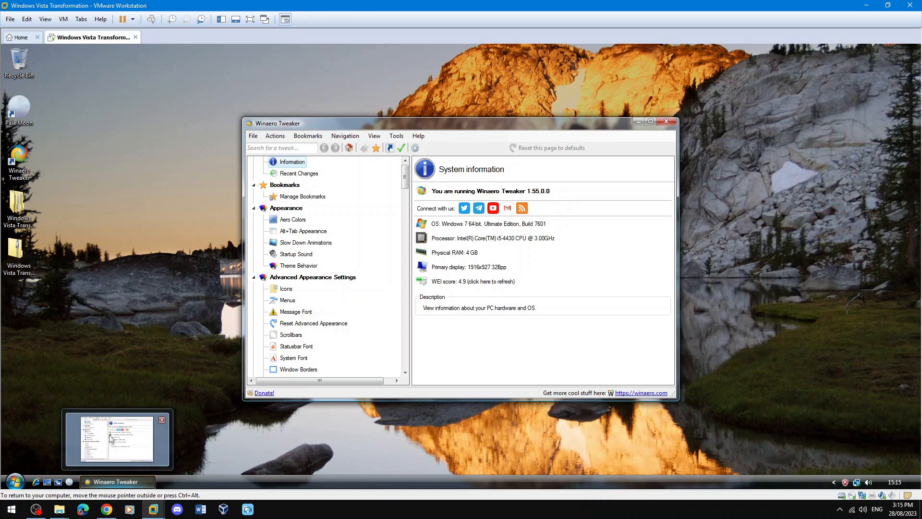
left_click(288, 231)
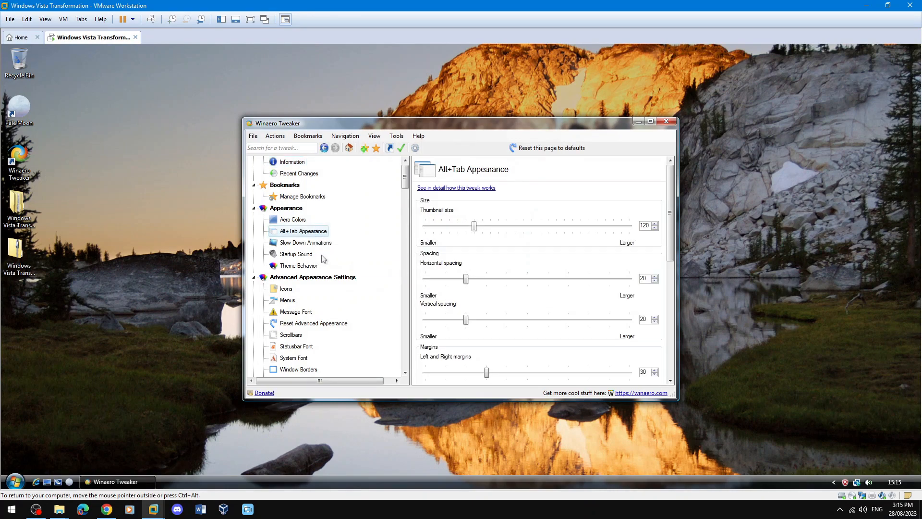
scroll(319, 262, "down", 3)
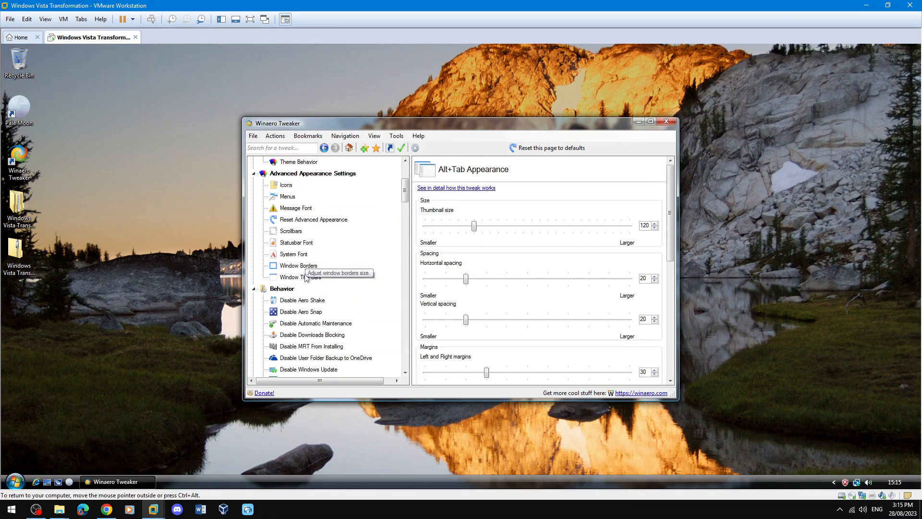
scroll(307, 283, "down", 6)
scroll(313, 294, "down", 5)
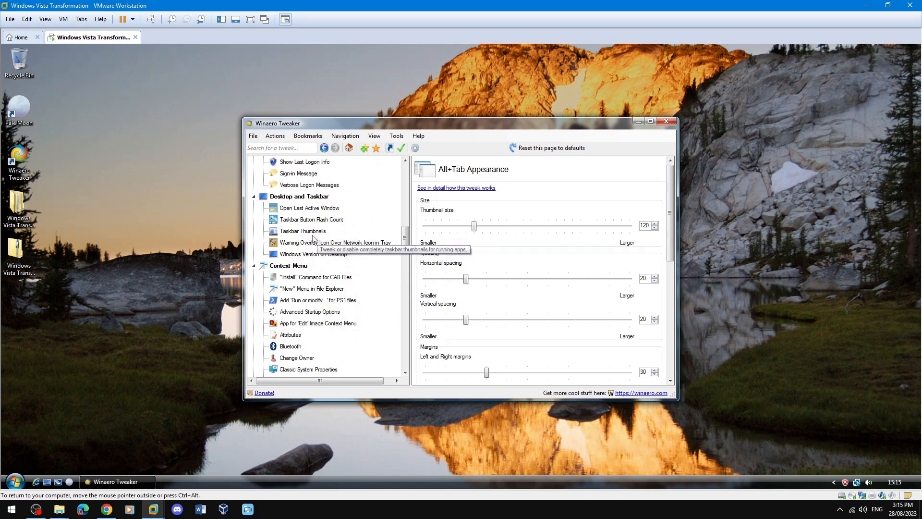
left_click(302, 231)
scroll(665, 321, "down", 5)
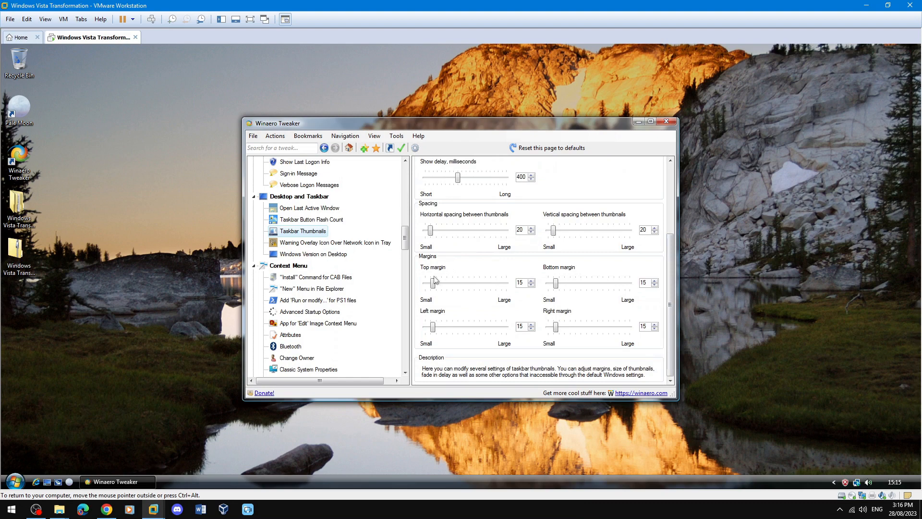
left_click_drag(433, 283, 401, 290)
left_click_drag(554, 285, 548, 283)
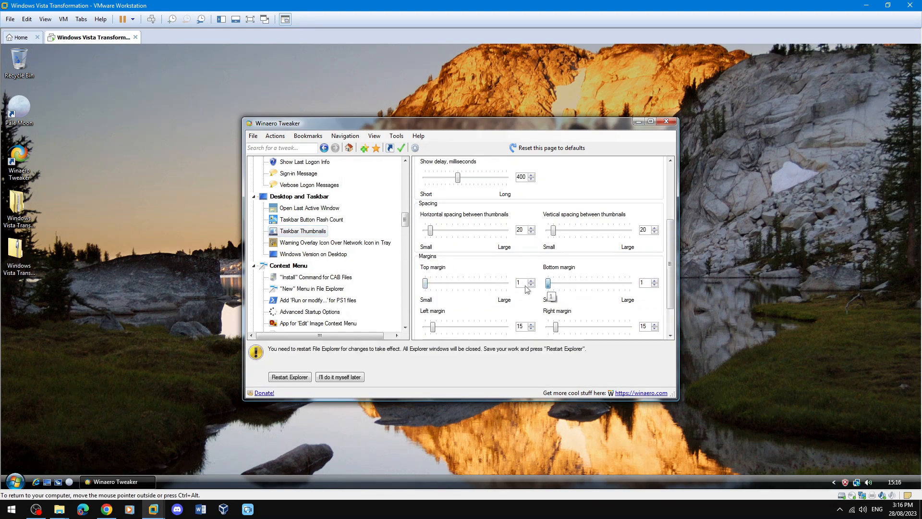
left_click_drag(433, 327, 406, 331)
left_click_drag(556, 327, 544, 329)
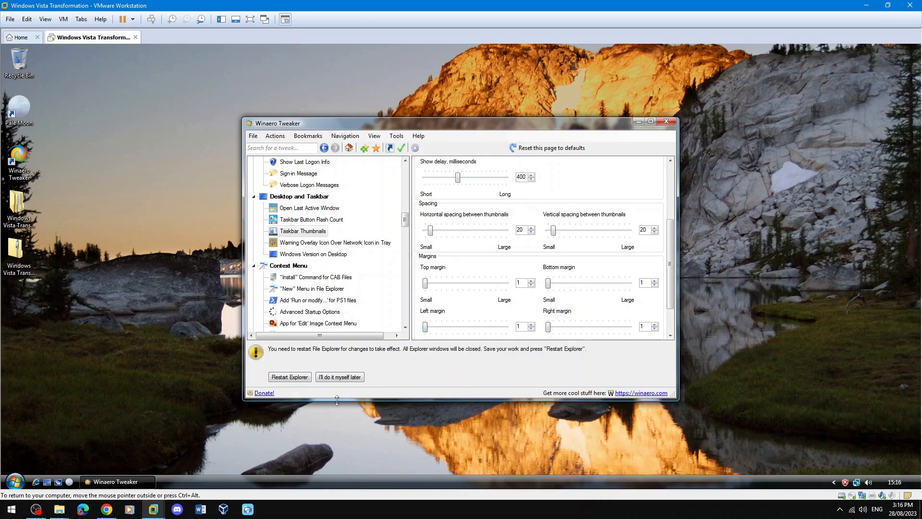
left_click(299, 379)
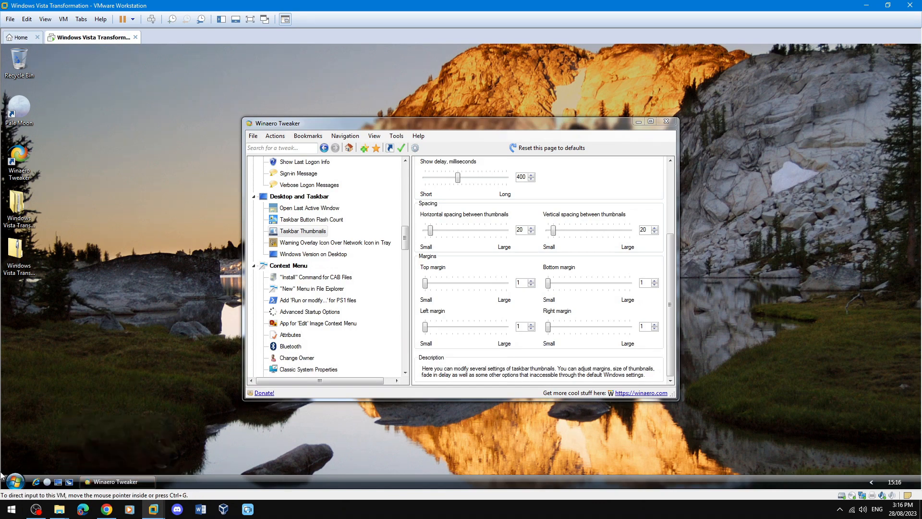
- Open the Computer window to check its taskbar thumbnail preview, and close the window
key("super")
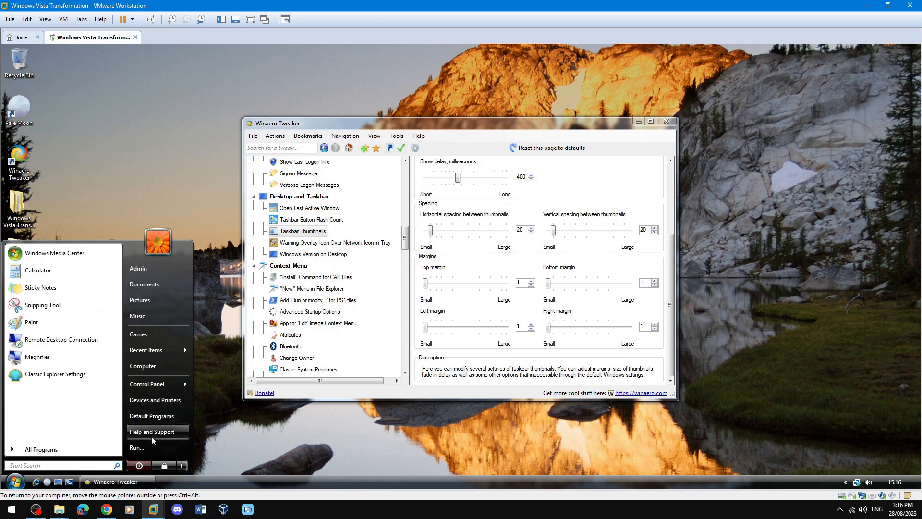
left_click(163, 367)
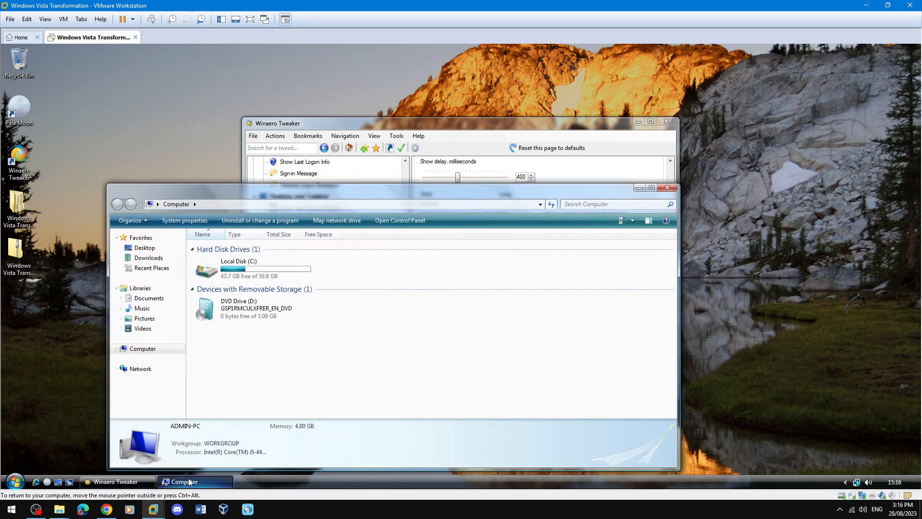
mouse_move(189, 482)
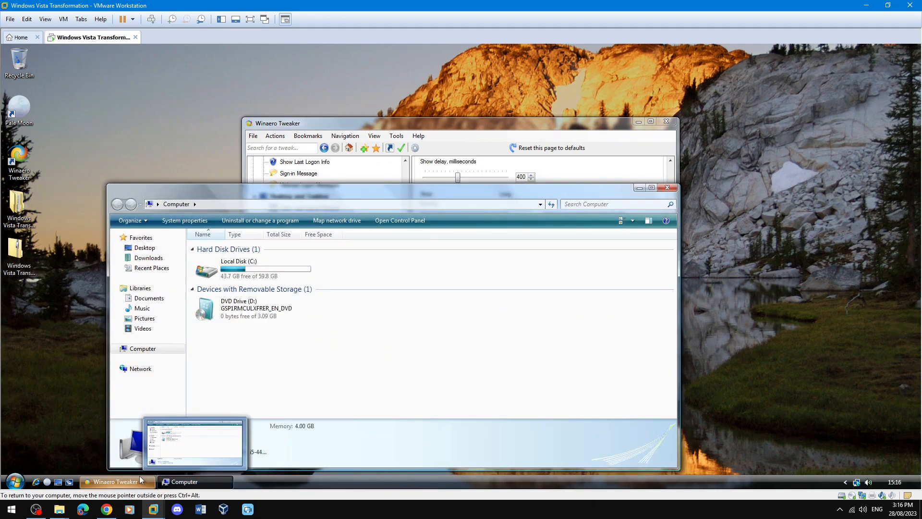
mouse_move(136, 478)
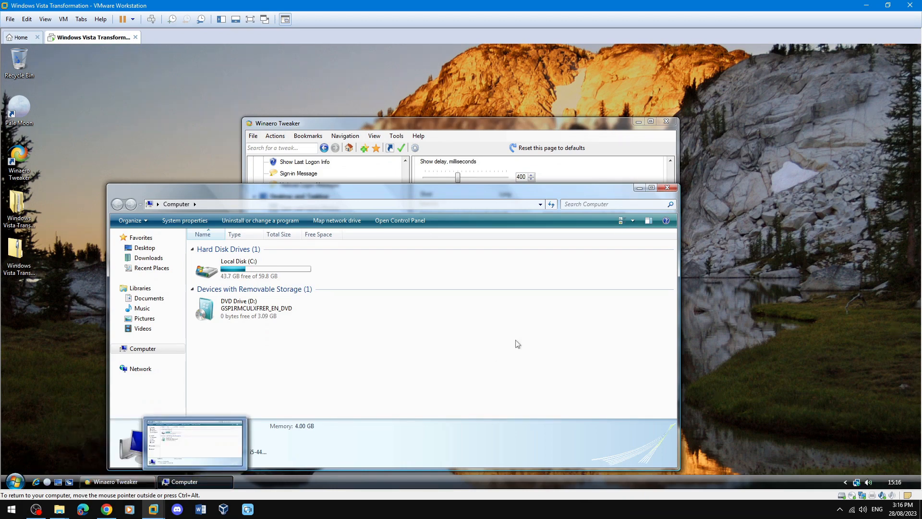
left_click(667, 188)
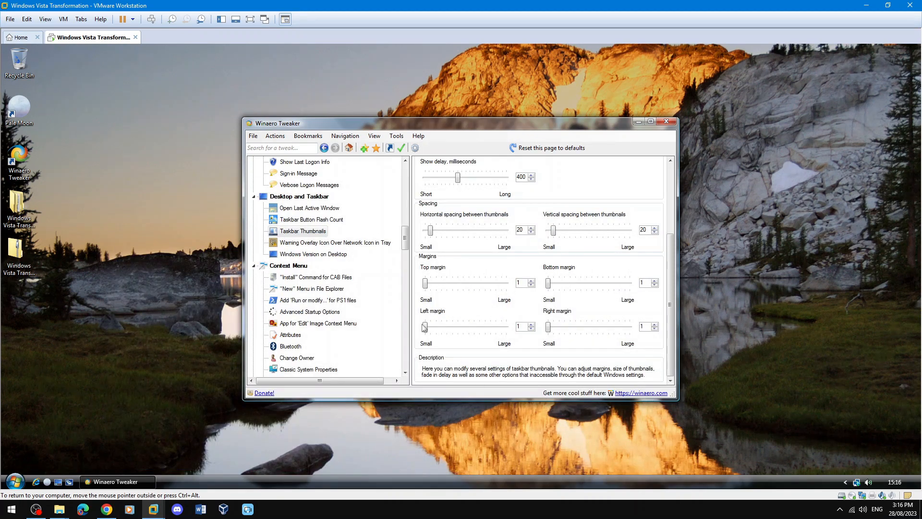
- Hide Libraries, Homegroup, Computer and Network from the default items of the Explorer navigation pane
left_click_drag(405, 237, 407, 309)
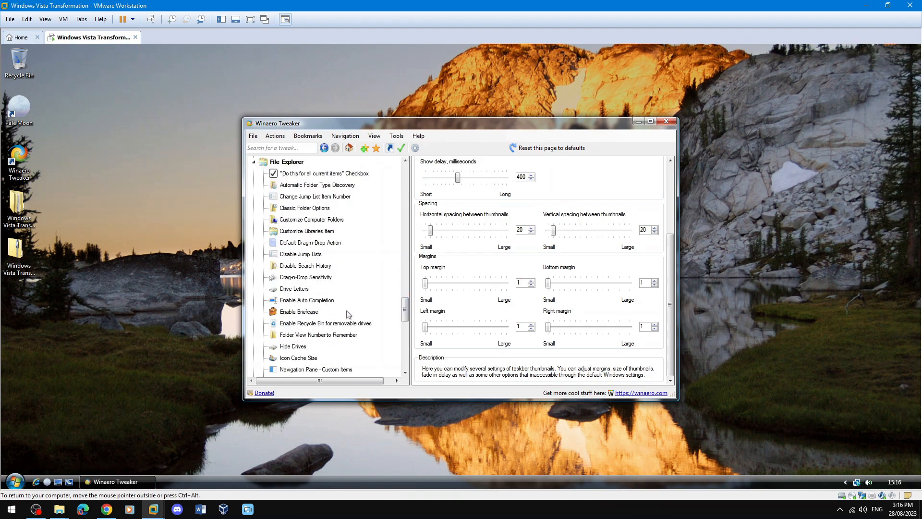
scroll(352, 315, "down", 2)
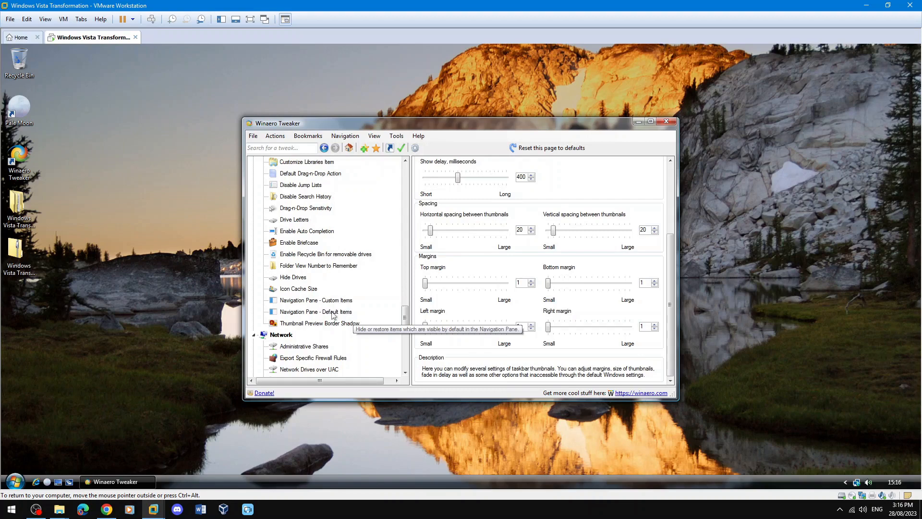
left_click(333, 313)
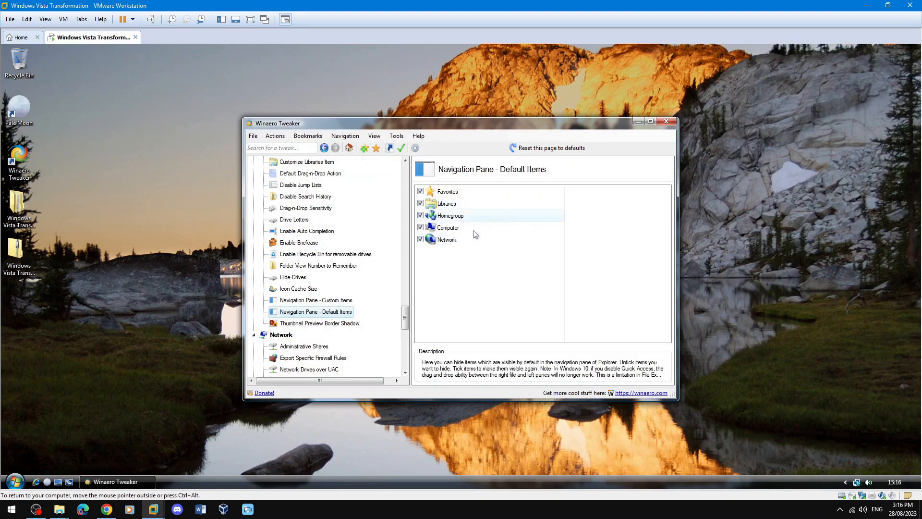
left_click(420, 203)
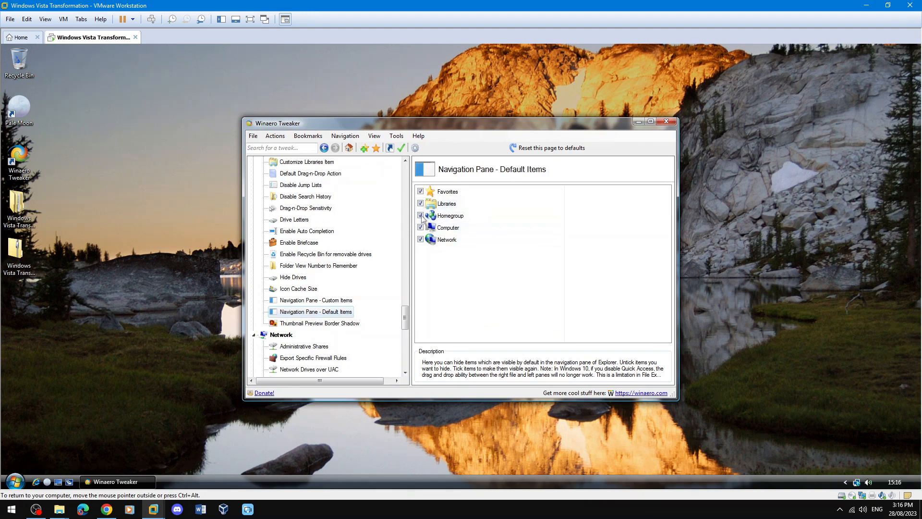
left_click(421, 216)
left_click(420, 239)
left_click(420, 227)
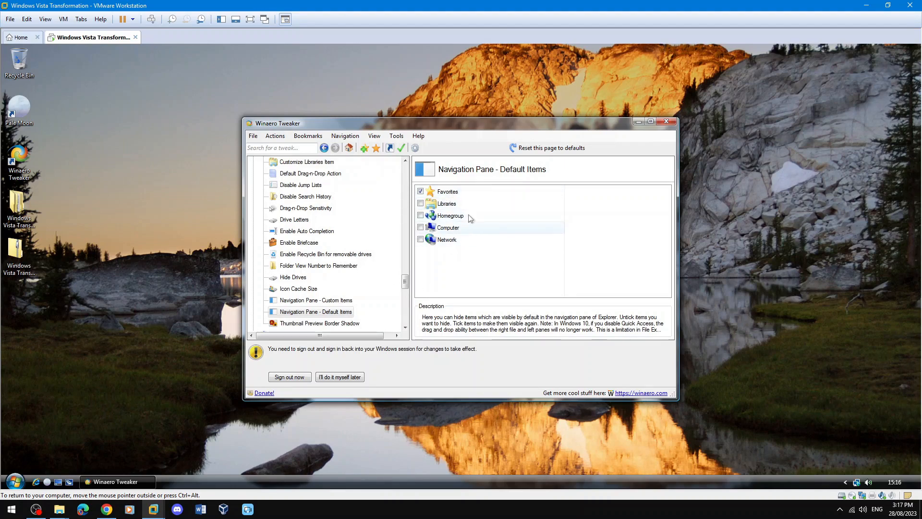
- Start a new custom folder item for the Explorer navigation pane and choose the Desktop folder as its location
left_click(330, 302)
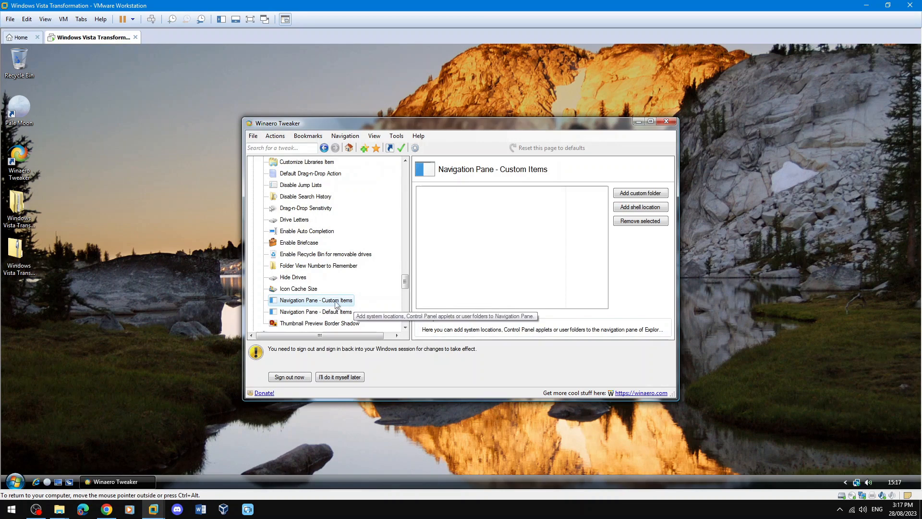
left_click(639, 194)
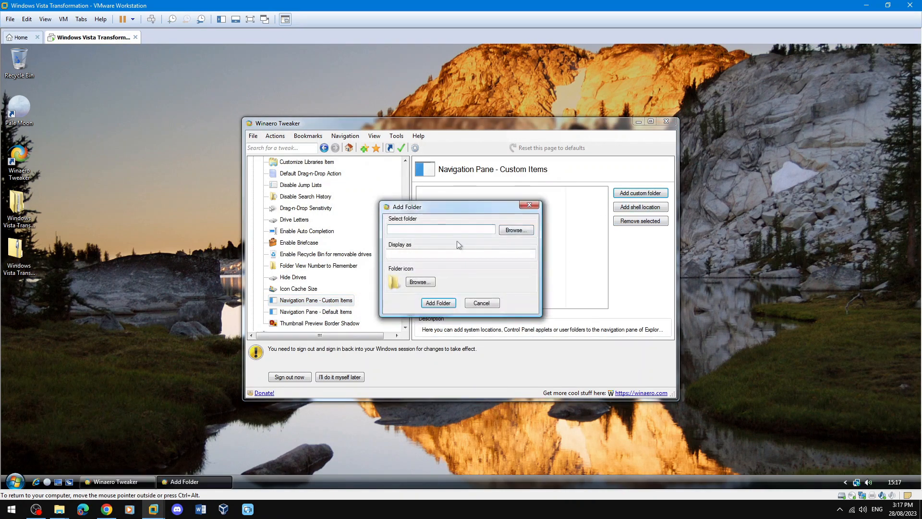
left_click(514, 231)
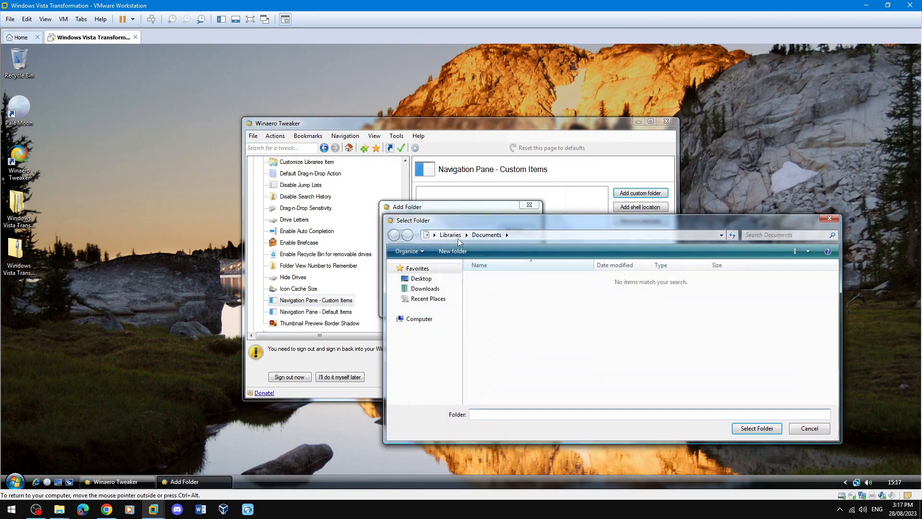
left_click(434, 235)
left_click(440, 249)
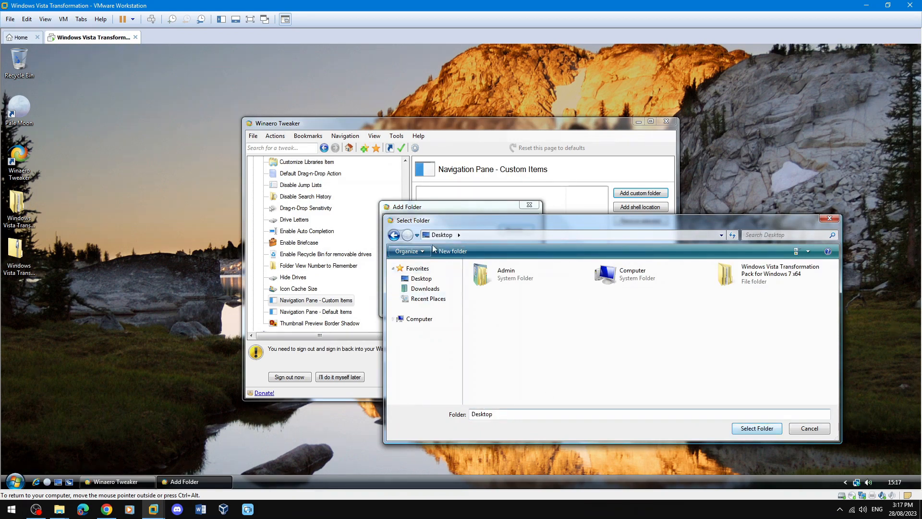
left_click(757, 428)
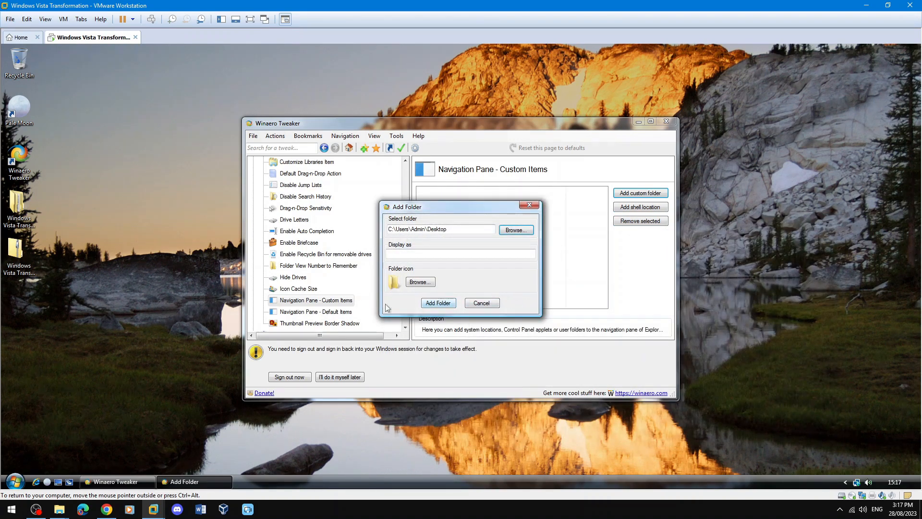
- Open the user's personal folder, browse from it to the Desktop location to check its entries, and close the window
left_click(15, 482)
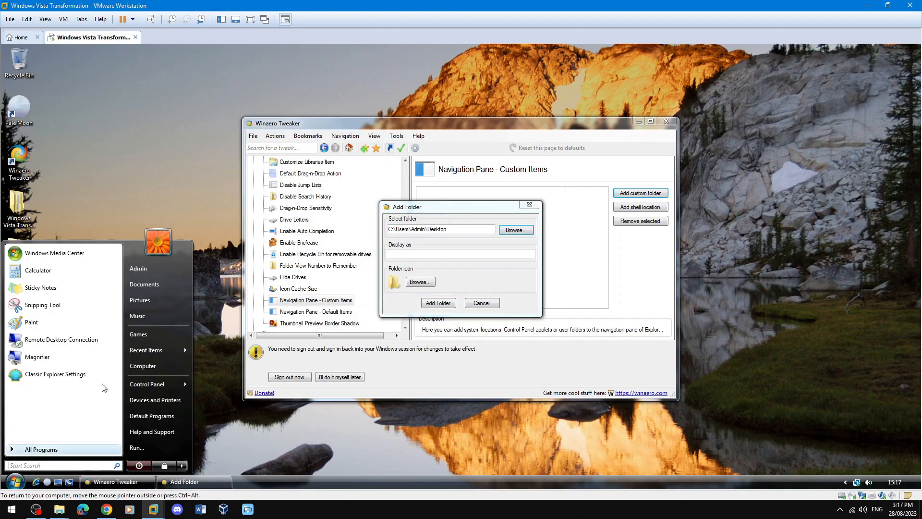
left_click(164, 270)
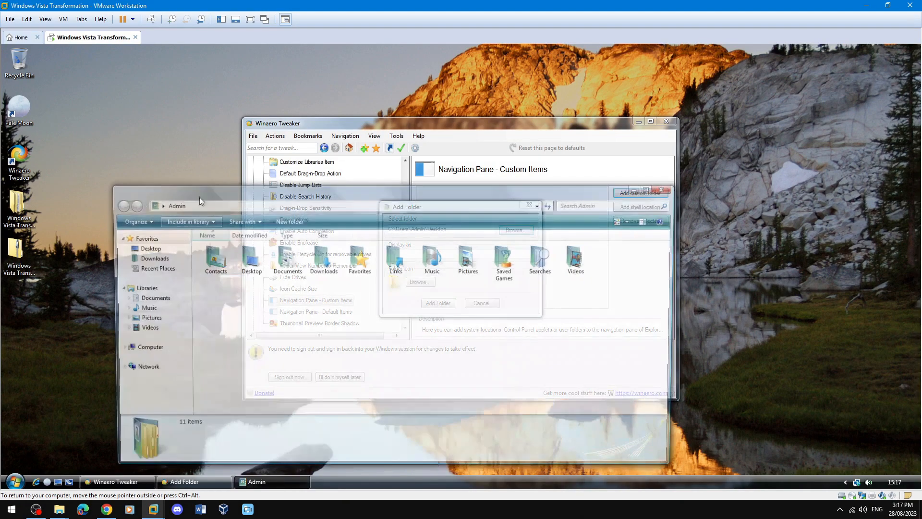
left_click(158, 205)
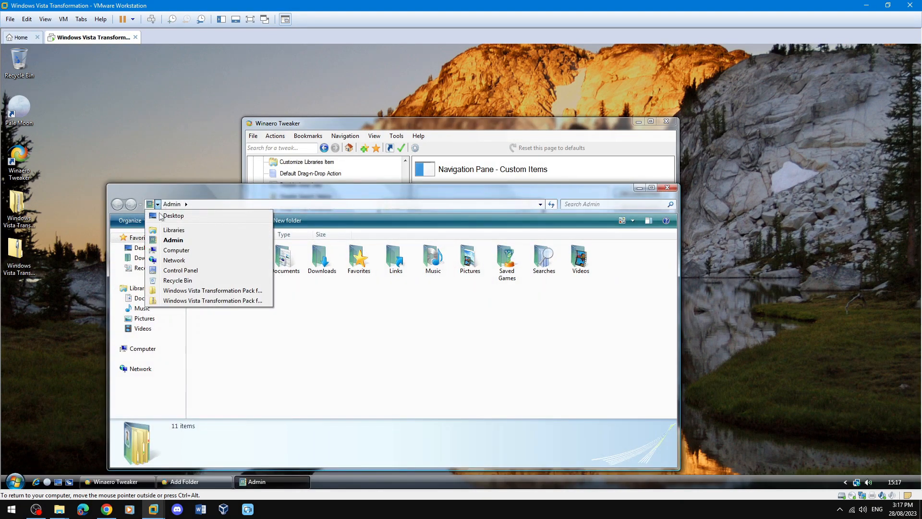
left_click(184, 217)
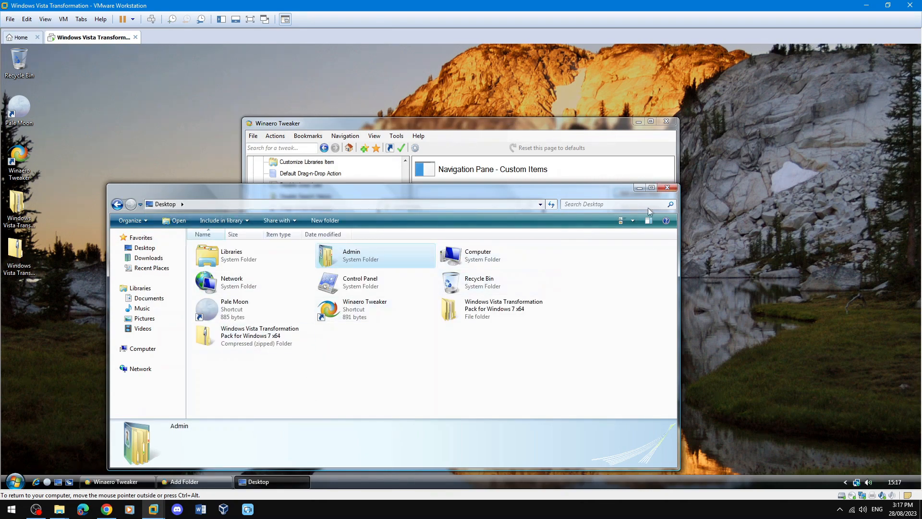
left_click(667, 188)
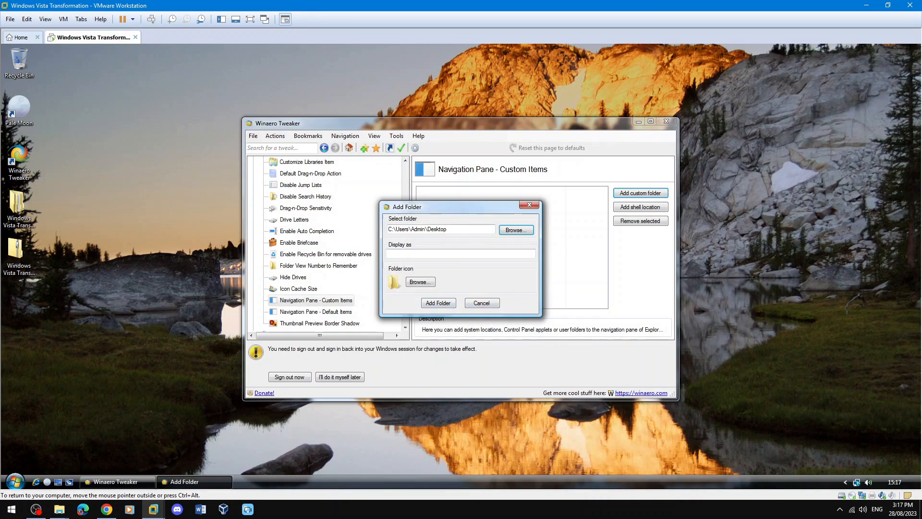
- Display the custom folder as Desktop, give it the blue desktop screen icon from imageres.dll, and add it
left_click(425, 282)
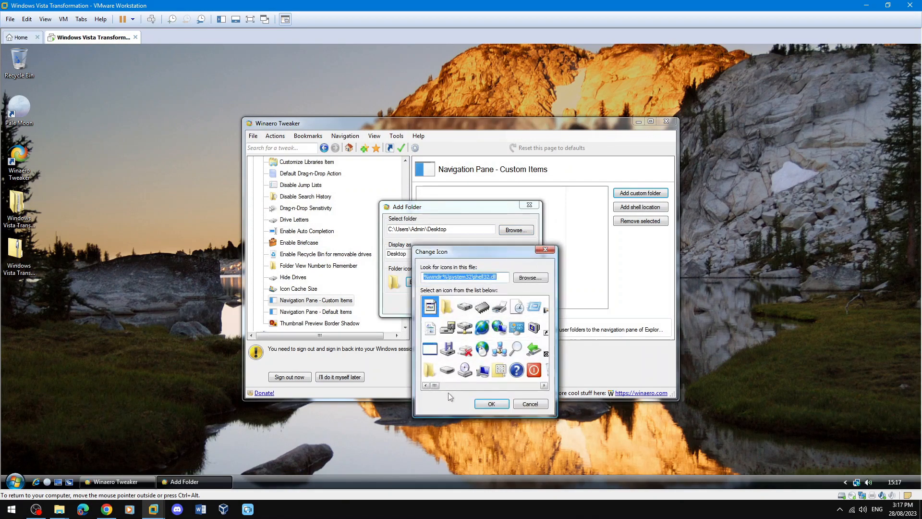
type("ima")
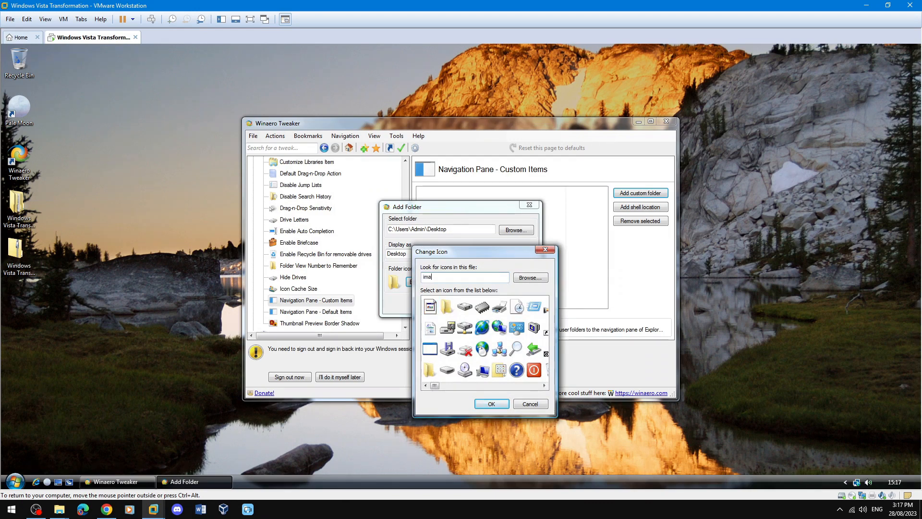
type("ge")
left_click_drag(436, 386, 484, 376)
left_click(482, 328)
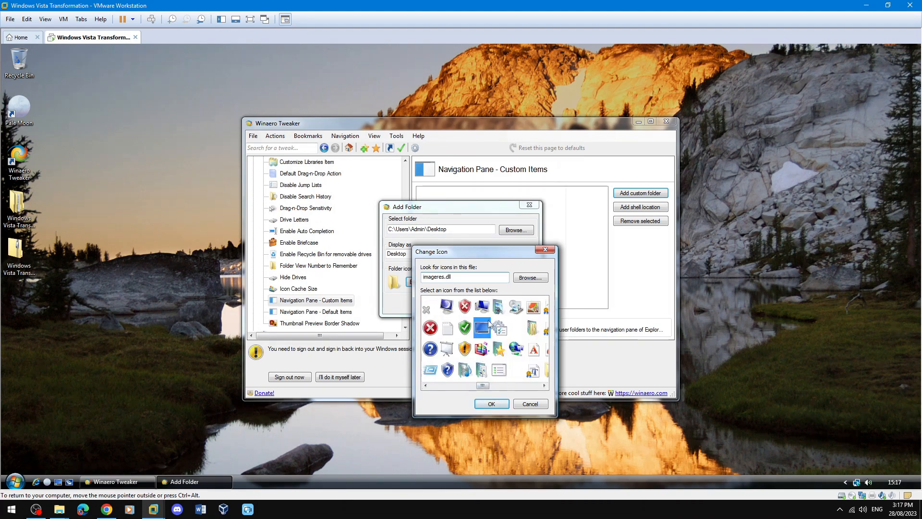
left_click(496, 403)
left_click(438, 303)
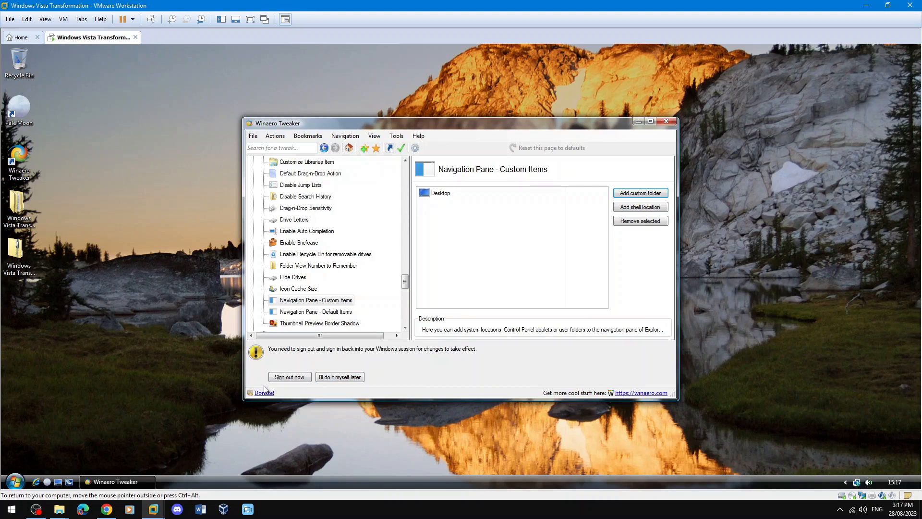
- Sign out and back in to apply the changes, and expand the Desktop item in the Computer window's navigation pane
left_click(14, 482)
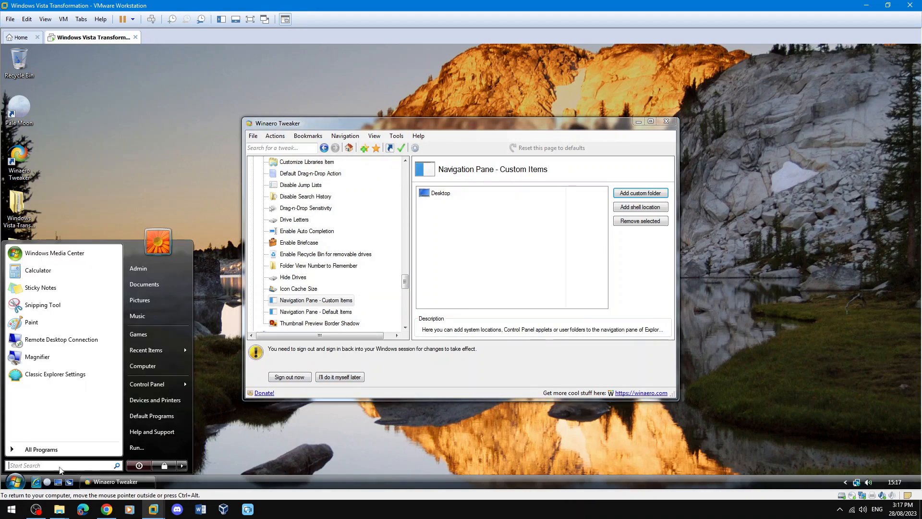
left_click(233, 421)
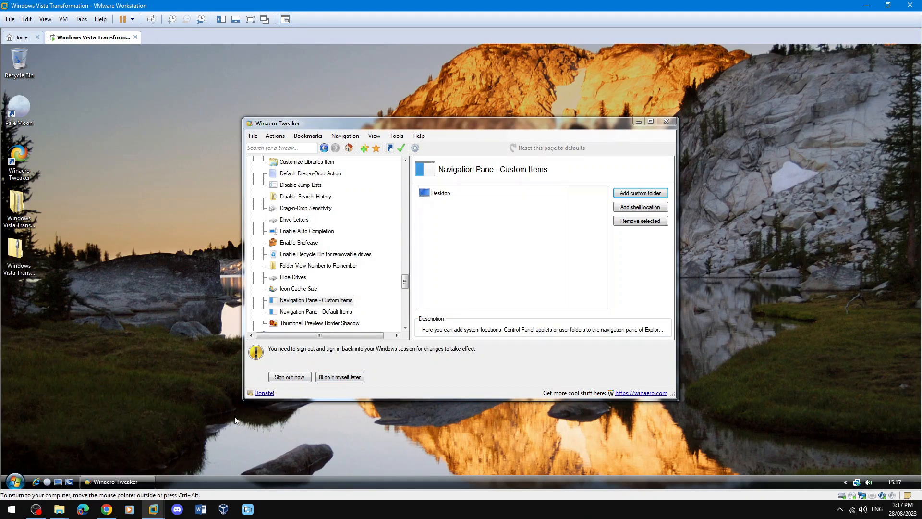
left_click(294, 378)
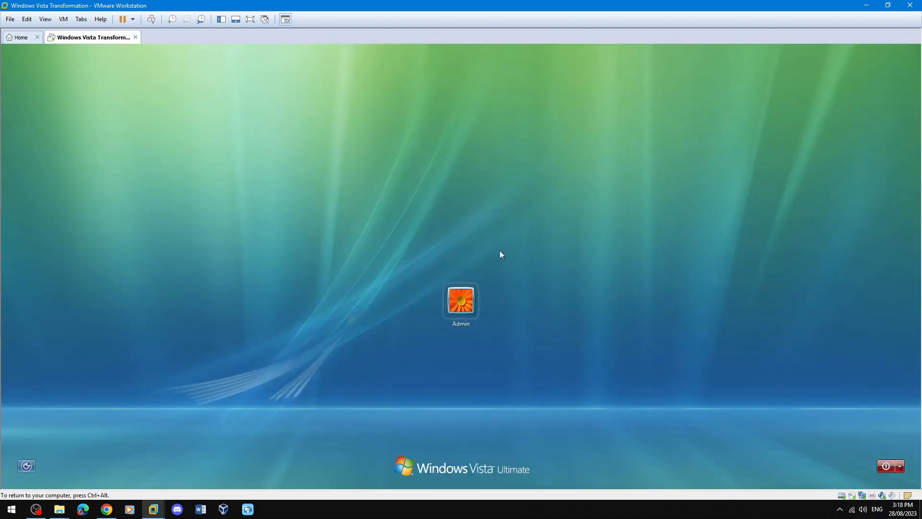
left_click(460, 301)
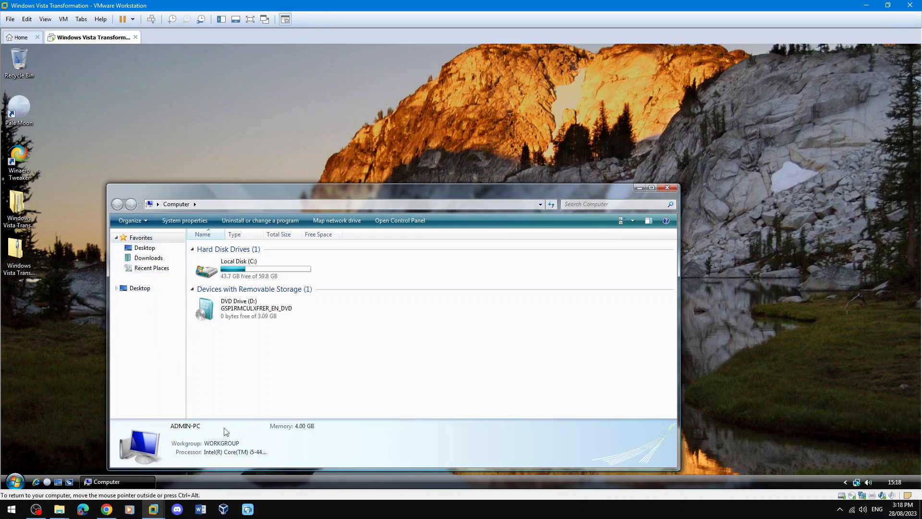
left_click(116, 288)
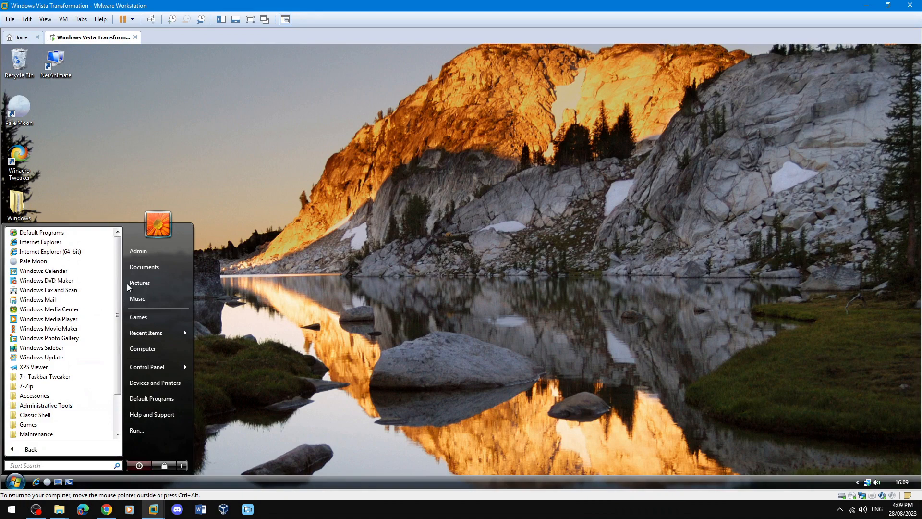
- Open the Gadget Gallery from the desktop to view the available gadgets, and close it
right_click(392, 175)
left_click(439, 263)
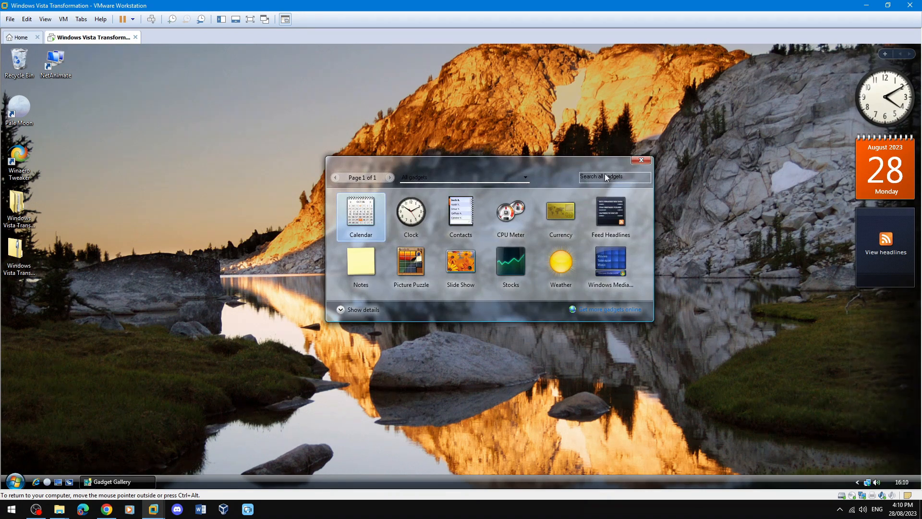
left_click(642, 161)
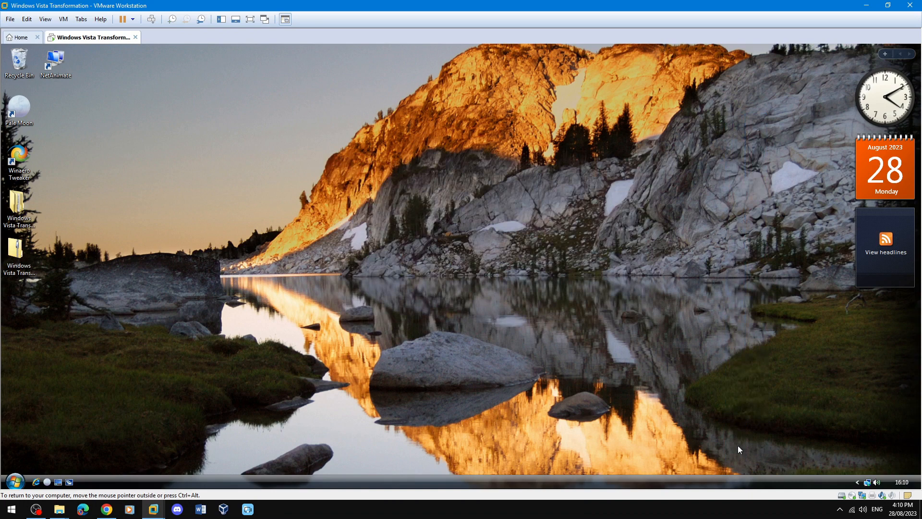
- View the computer's System properties and the Control Panel home page, and close the window
left_click(15, 482)
right_click(149, 353)
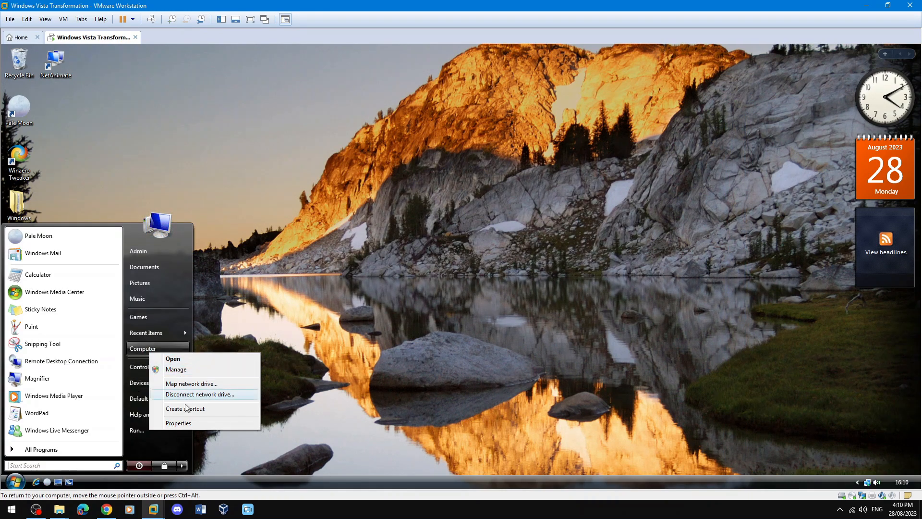
left_click(207, 426)
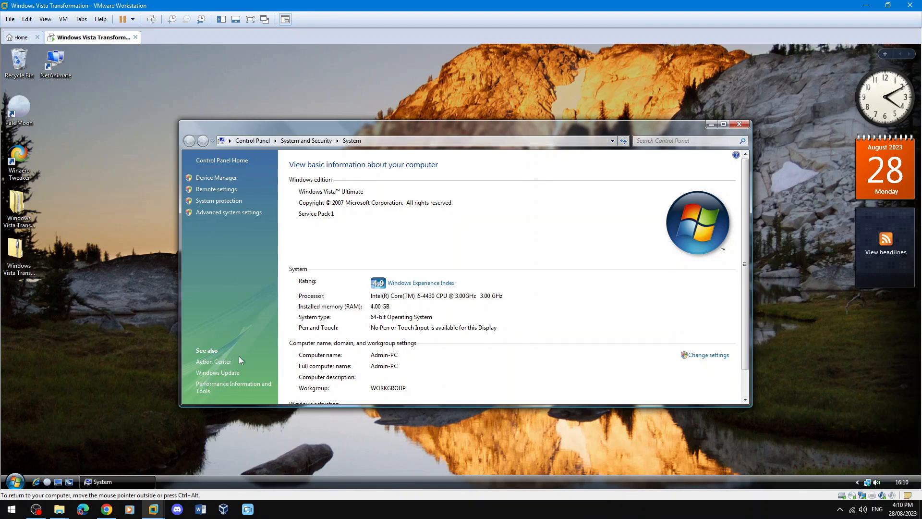
left_click(224, 162)
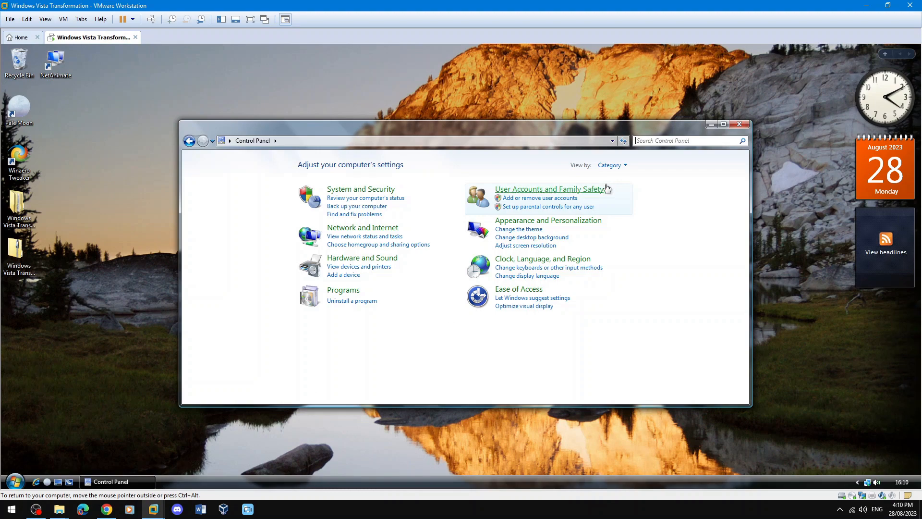
left_click(739, 124)
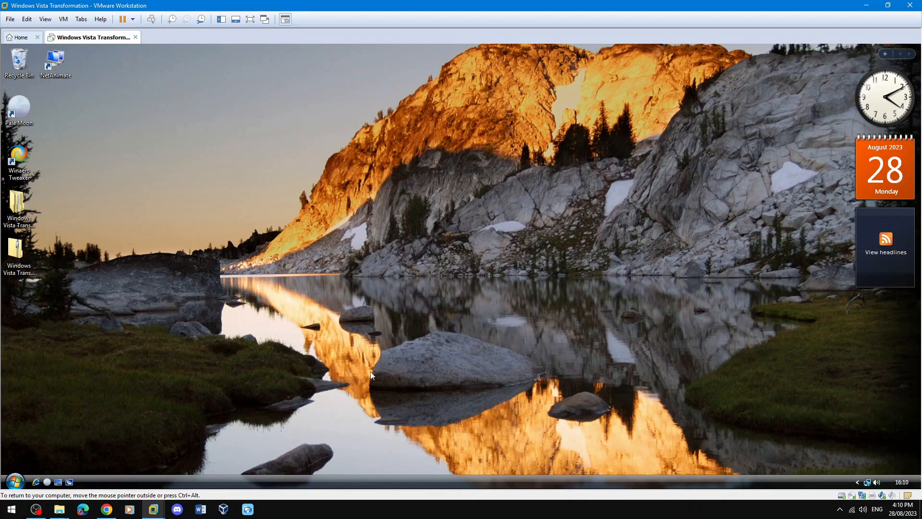
- Examine the full program list, including the expanded Accessories folder, and the Control Panel item list
left_click(15, 481)
left_click(60, 449)
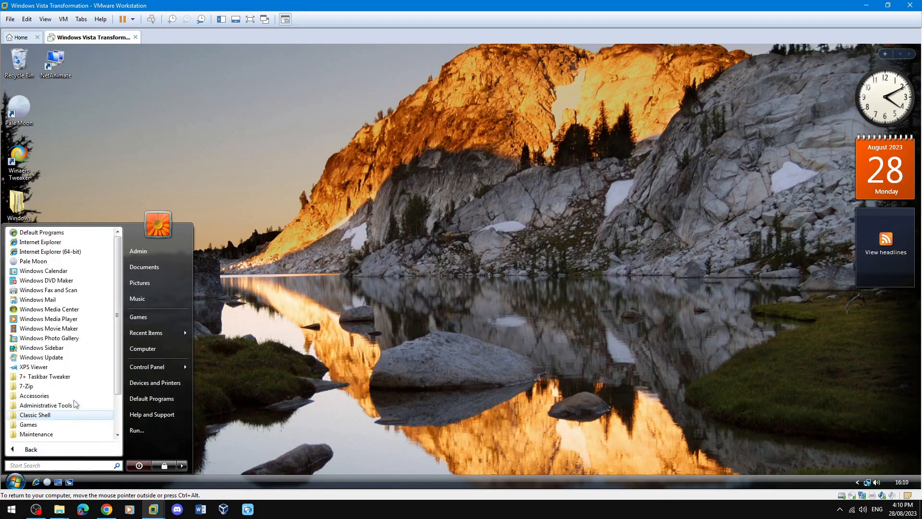
scroll(62, 288, "down", 1)
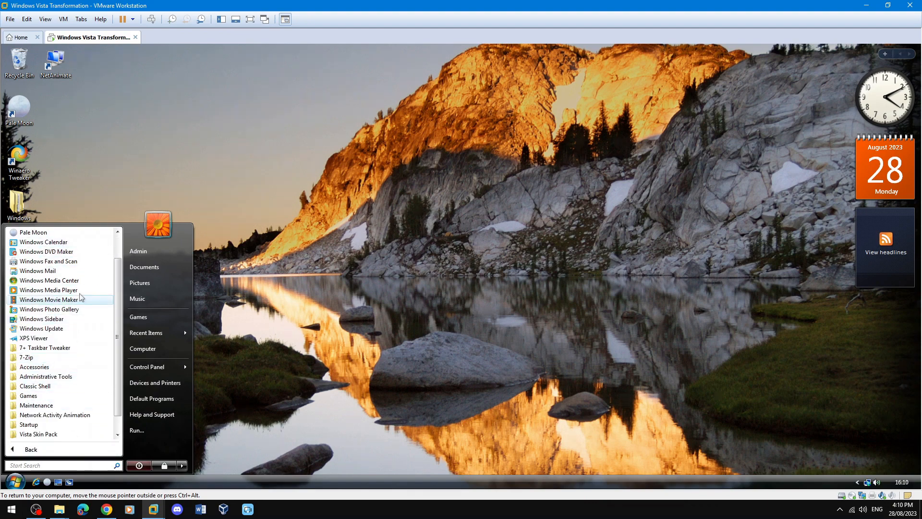
scroll(64, 327, "down", 1)
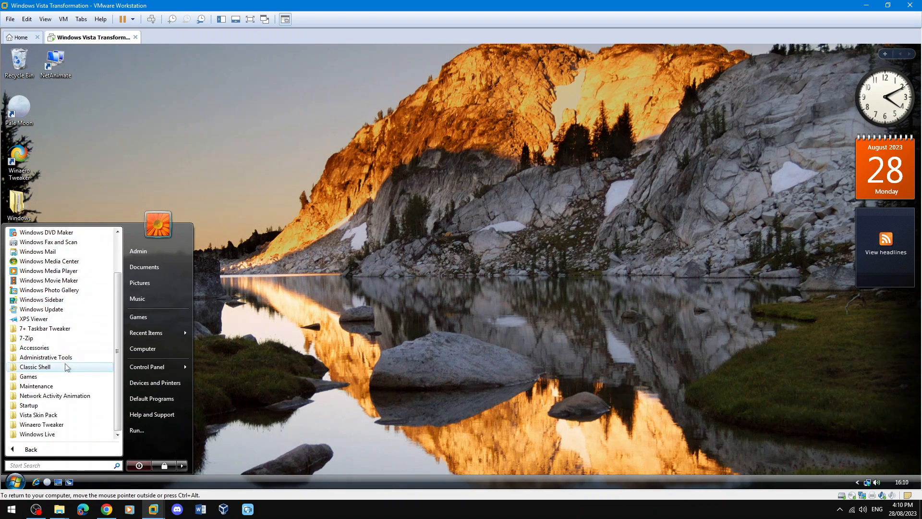
left_click(73, 340)
left_click(73, 340)
left_click(66, 350)
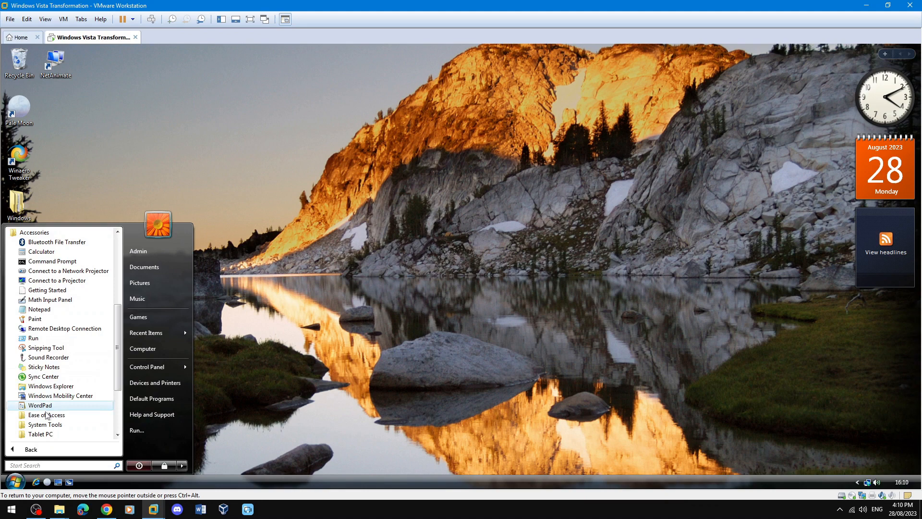
scroll(63, 339, "up", 2)
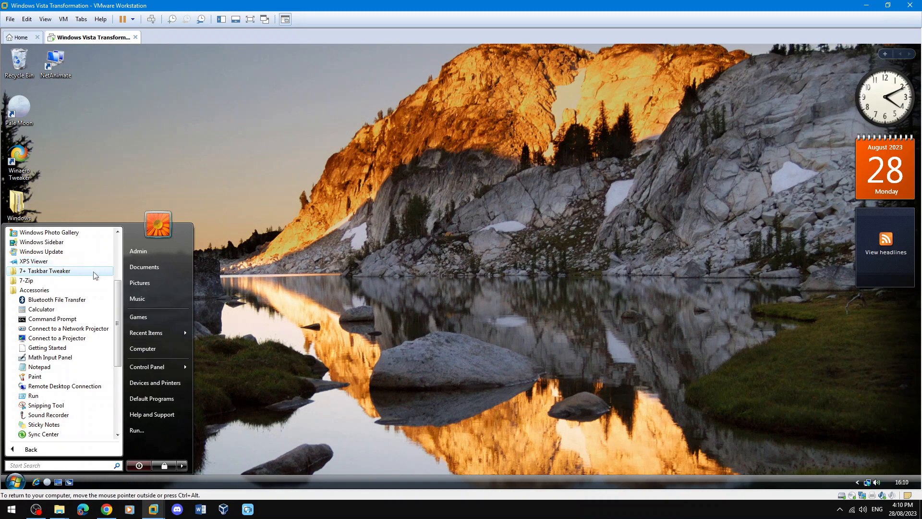
scroll(95, 275, "down", 4)
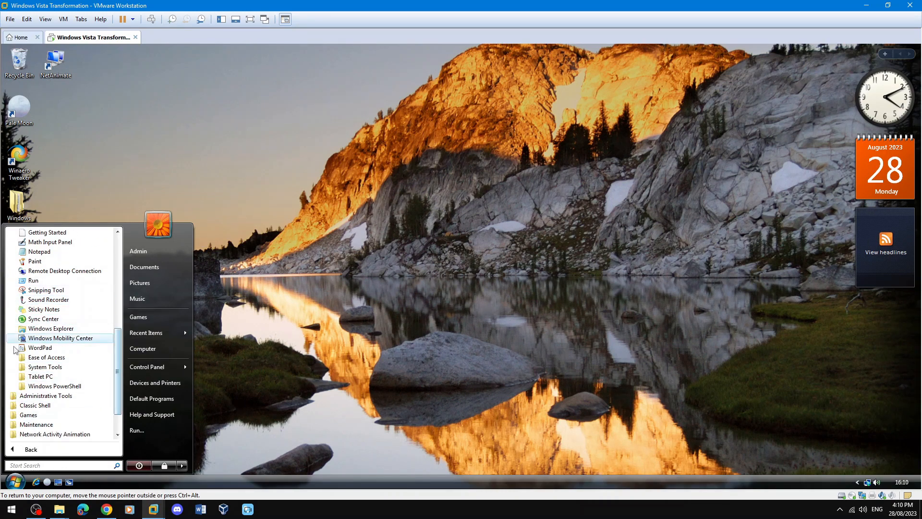
scroll(75, 387, "down", 1)
scroll(76, 390, "up", 3)
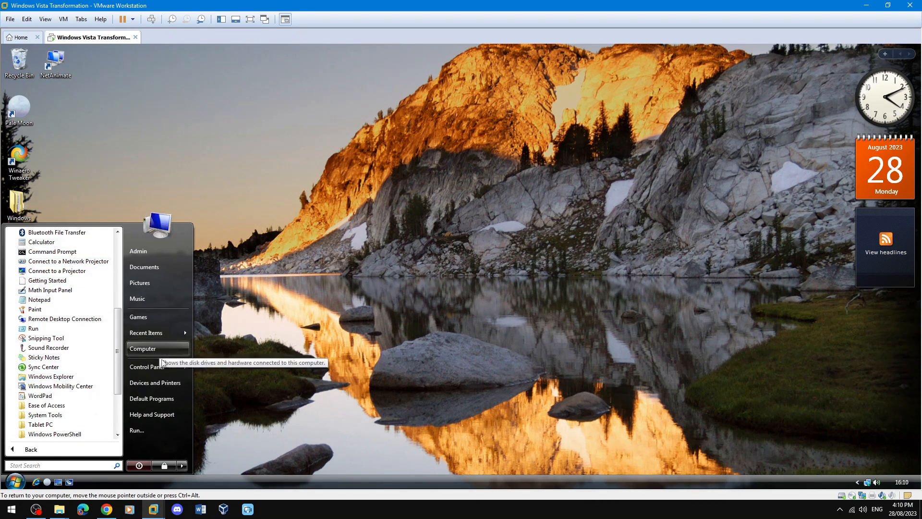
mouse_move(157, 367)
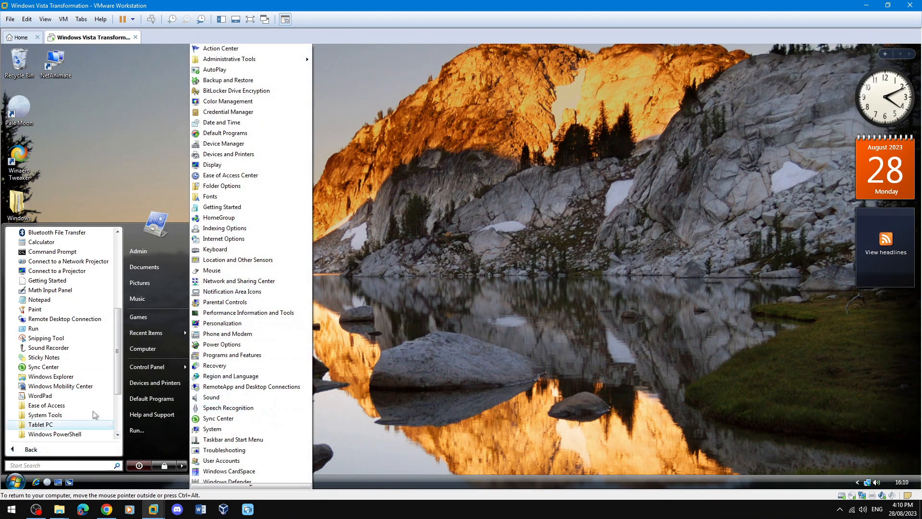
scroll(82, 394, "down", 3)
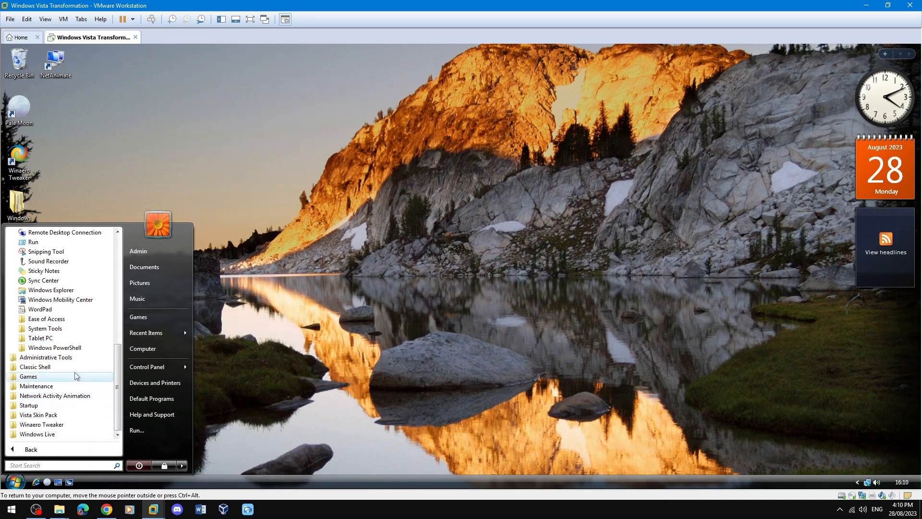
left_click(20, 452)
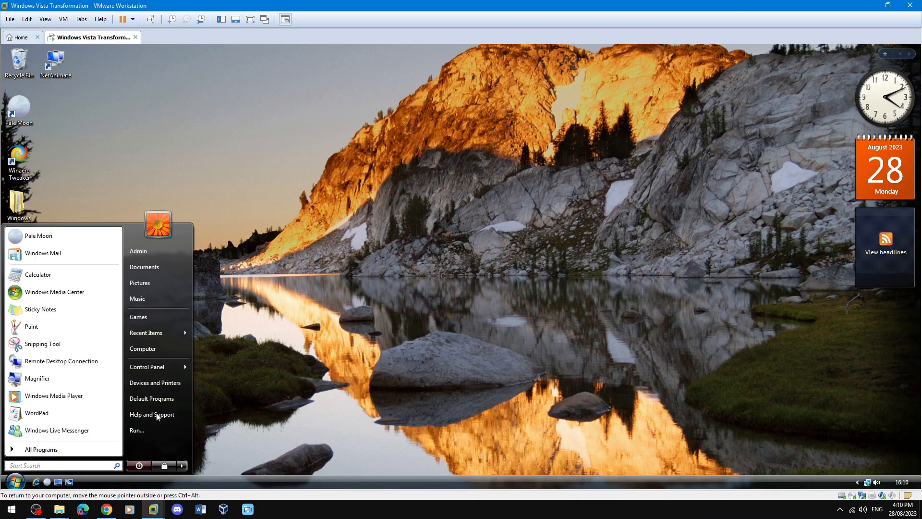
- Look at the available power options, shut down the virtual machine's Windows, and release input to the host
left_click(182, 465)
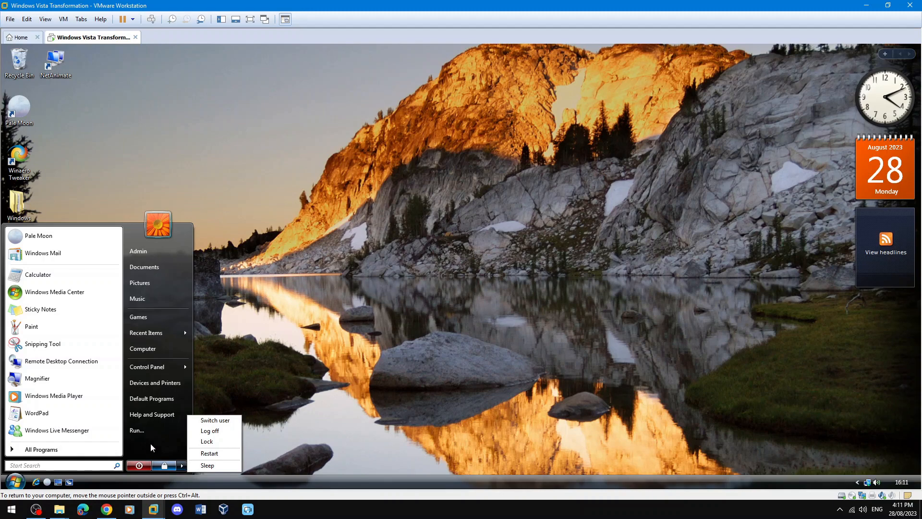
left_click(139, 465)
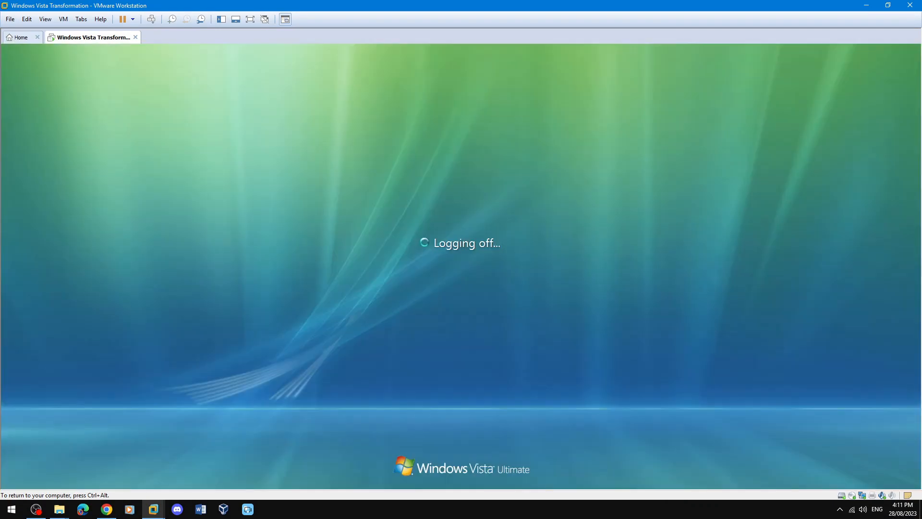
key("ctrl+alt")
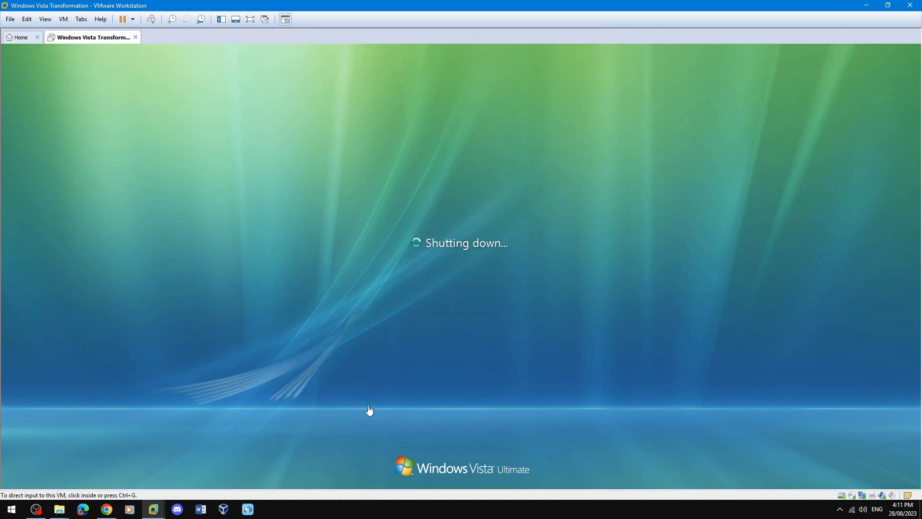